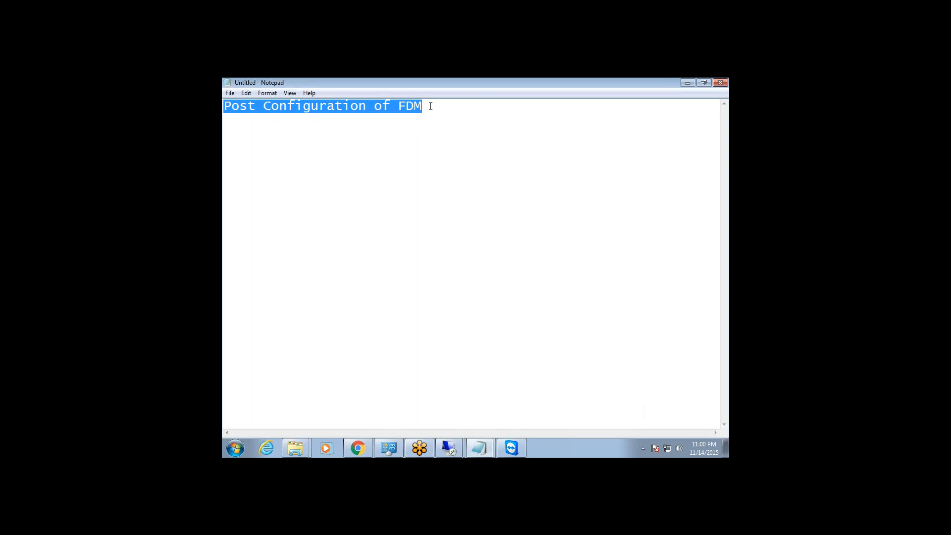
{"action": "left_click_drag", "start_coordinate": [431, 106], "coordinate": [227, 105]}
{"action": "left_click_drag", "start_coordinate": [422, 106], "coordinate": [398, 106]}
{"action": "left_click", "coordinate": [427, 132]}
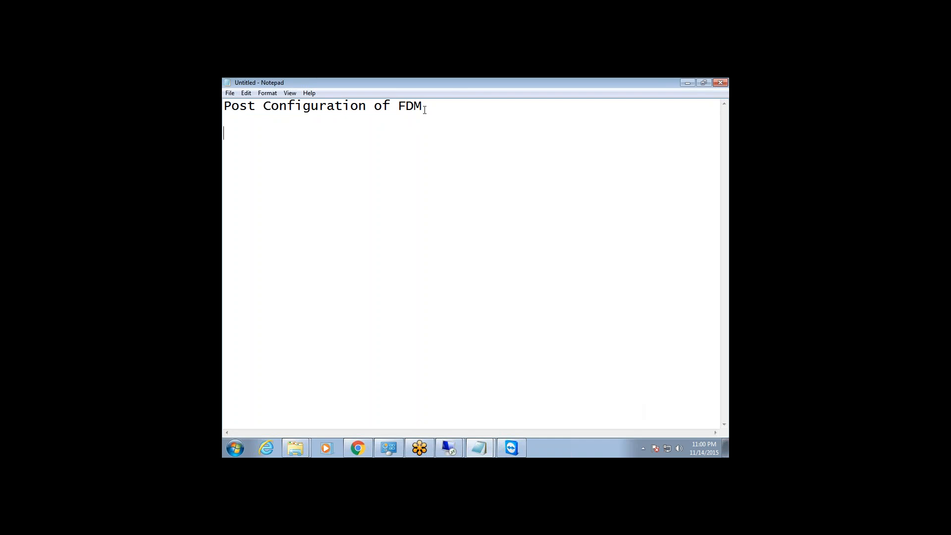
{"action": "left_click_drag", "start_coordinate": [423, 106], "coordinate": [226, 104]}
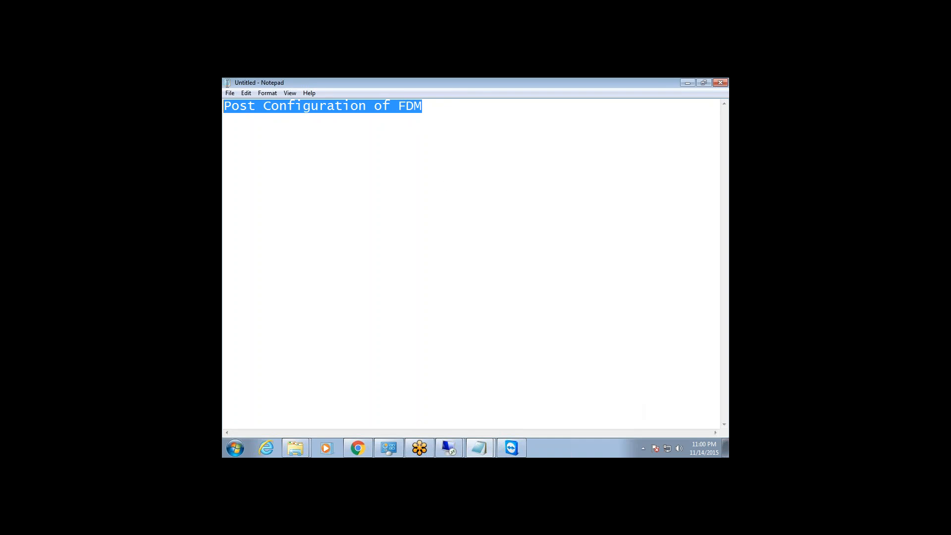
{"action": "left_click_drag", "start_coordinate": [423, 106], "coordinate": [226, 105]}
{"action": "left_click_drag", "start_coordinate": [436, 109], "coordinate": [224, 106]}
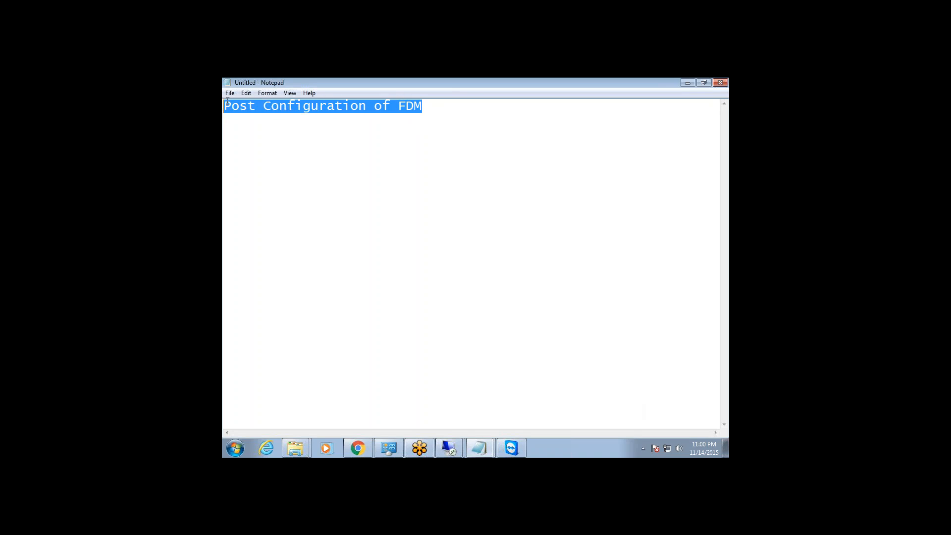
{"action": "left_click", "coordinate": [431, 108]}
{"action": "key", "text": "Return"}
{"action": "left_click_drag", "start_coordinate": [228, 115], "coordinate": [225, 107]}
{"action": "left_click", "coordinate": [404, 126]}
{"action": "left_click_drag", "start_coordinate": [444, 104], "coordinate": [226, 105]}
{"action": "left_click_drag", "start_coordinate": [433, 105], "coordinate": [225, 106]}
{"action": "left_click_drag", "start_coordinate": [429, 113], "coordinate": [227, 113]}
{"action": "left_click", "coordinate": [428, 107]}
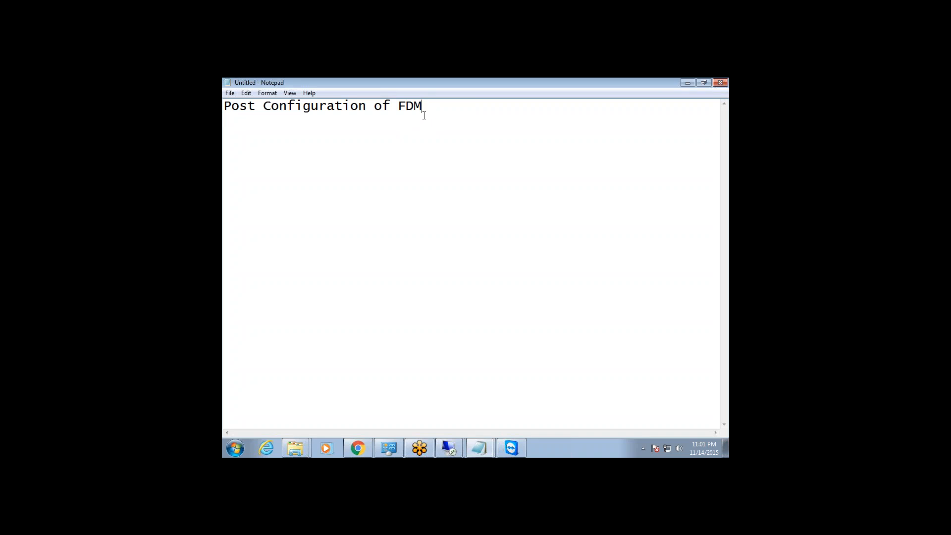
{"action": "key", "text": "Return"}
{"action": "left_click_drag", "start_coordinate": [431, 107], "coordinate": [224, 106]}
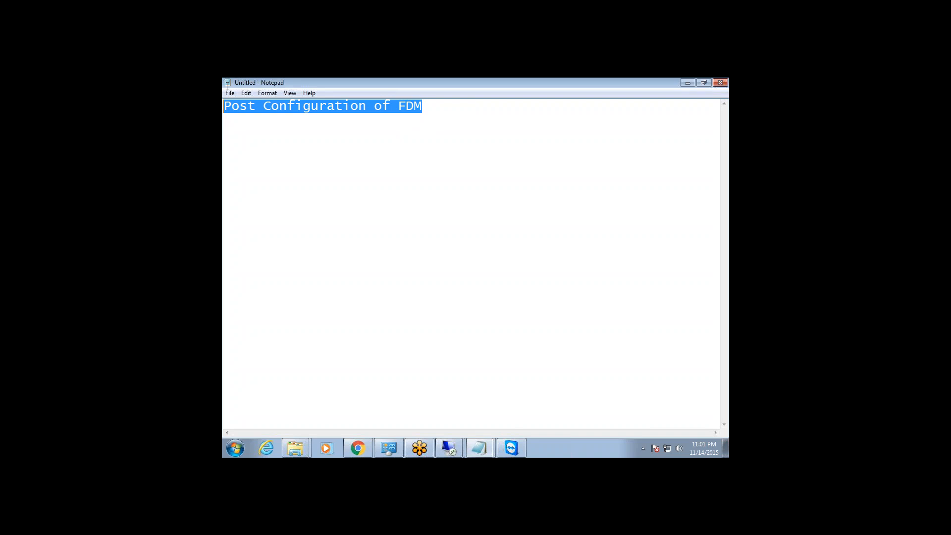
{"action": "left_click", "coordinate": [297, 123]}
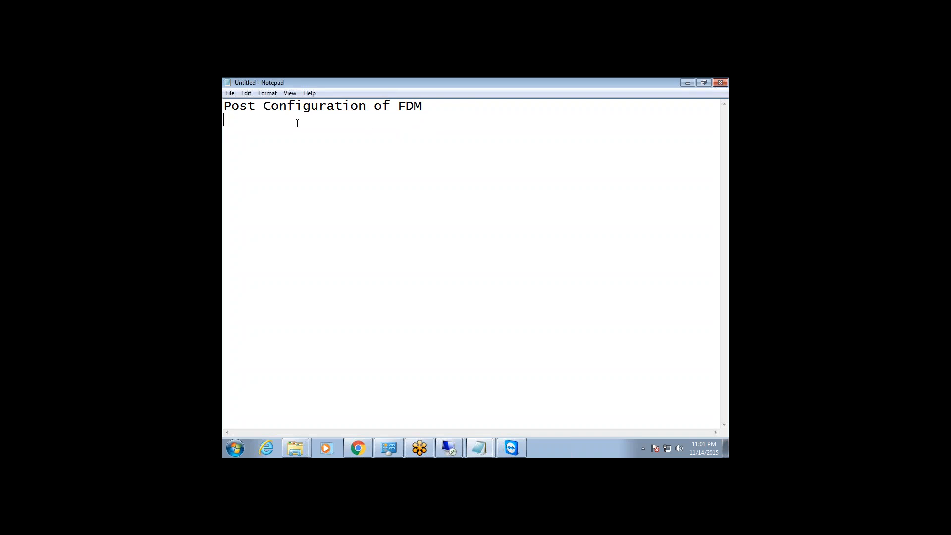
Switch to the open remote desktop session with the FDM logon page and slide its connection bar aside.
{"action": "left_click", "coordinate": [454, 449]}
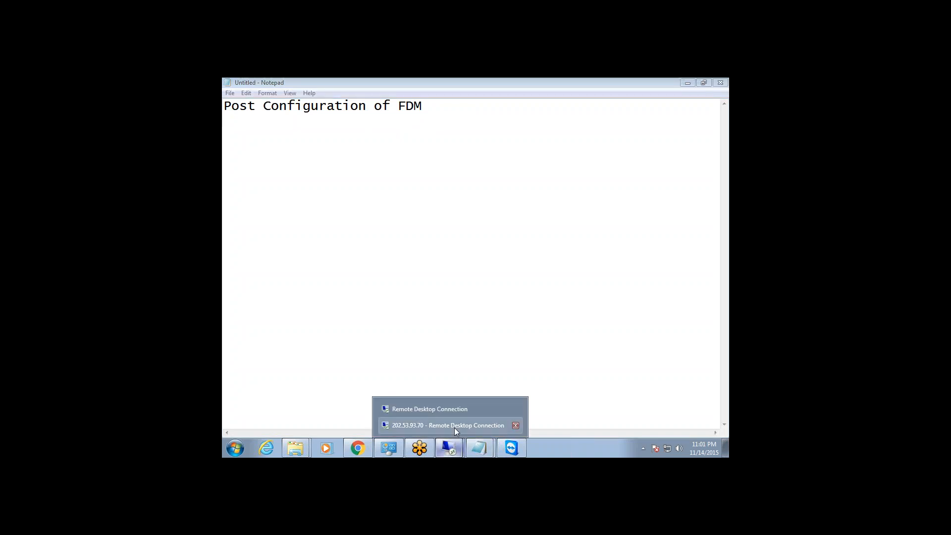
{"action": "left_click", "coordinate": [455, 426]}
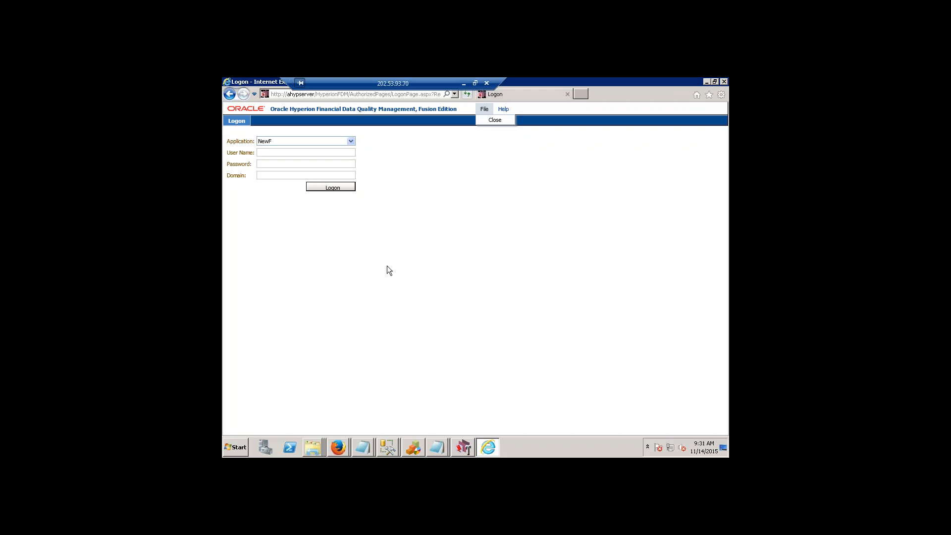
{"action": "left_click_drag", "start_coordinate": [418, 80], "coordinate": [498, 80]}
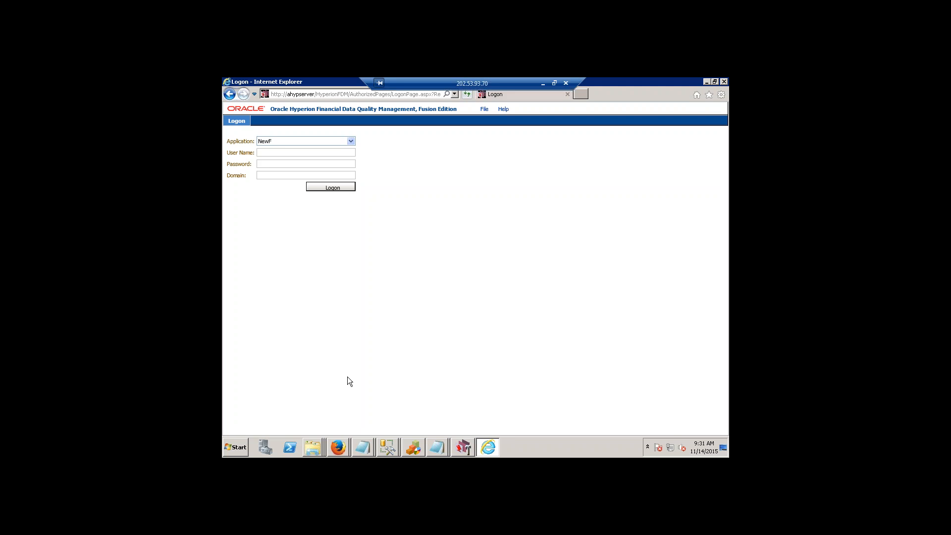
Open the Manage Accounts list of Windows user accounts from the server's Control Panel.
{"action": "left_click", "coordinate": [236, 445]}
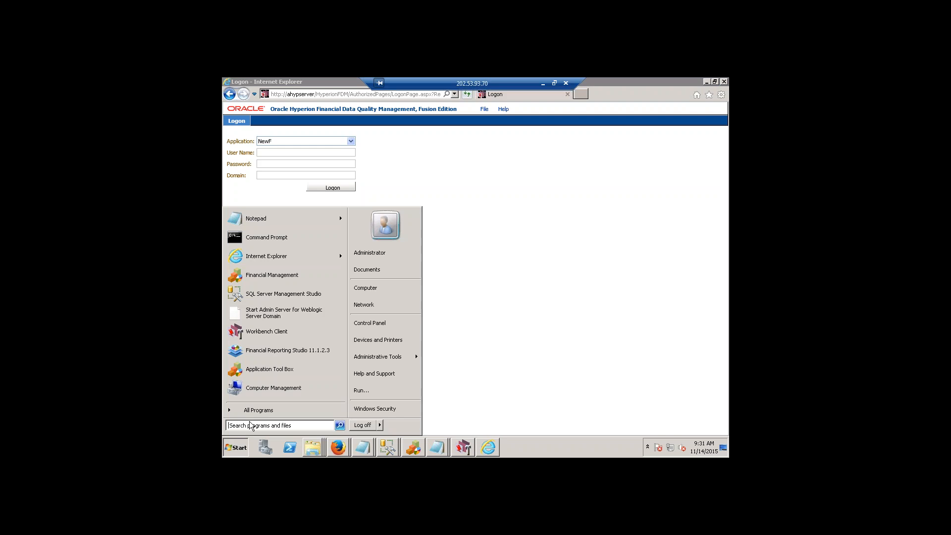
{"action": "left_click", "coordinate": [382, 327]}
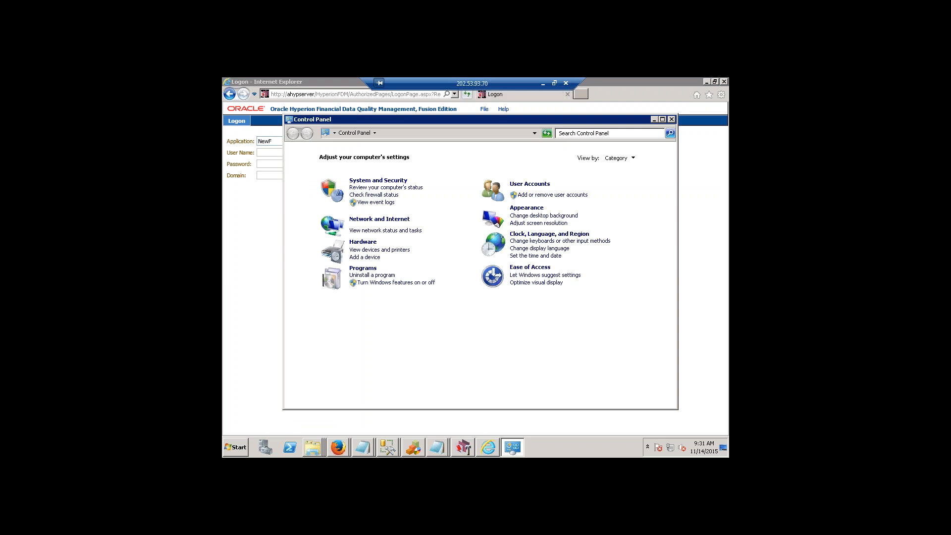
{"action": "left_click", "coordinate": [525, 185]}
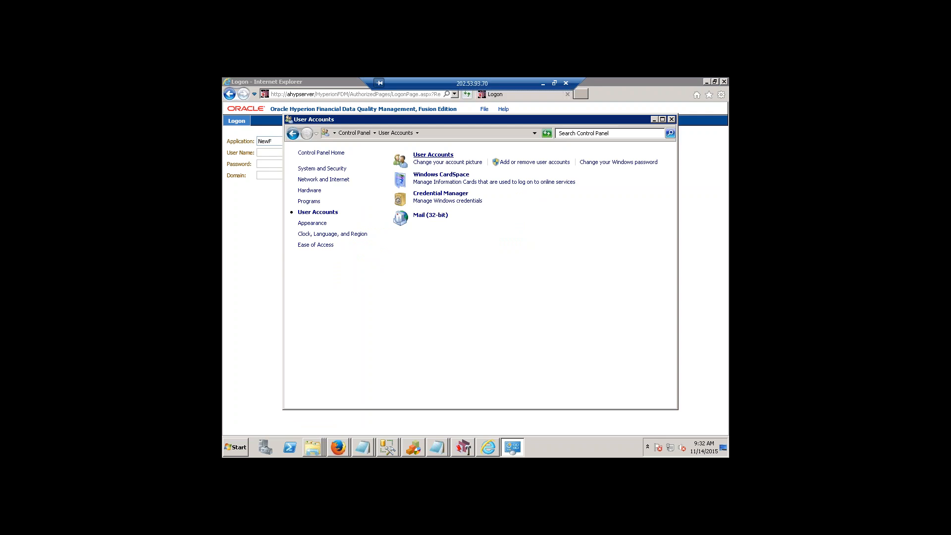
{"action": "left_click", "coordinate": [433, 155]}
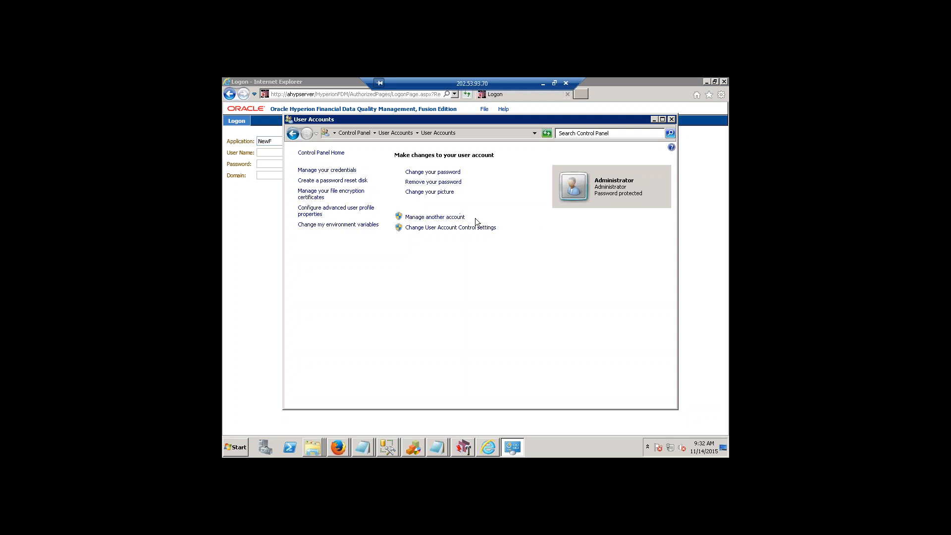
{"action": "left_click", "coordinate": [455, 218]}
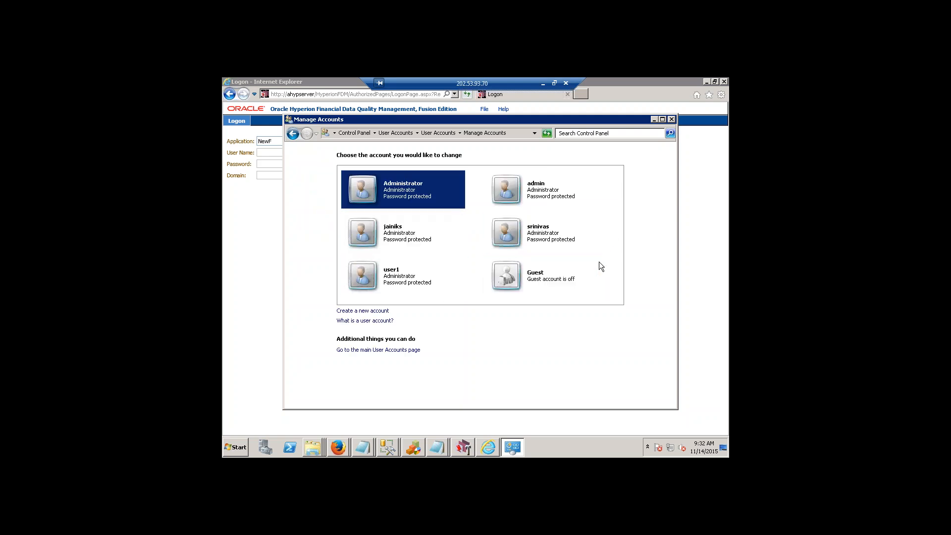
{"action": "left_click", "coordinate": [554, 237]}
{"action": "left_click", "coordinate": [292, 134]}
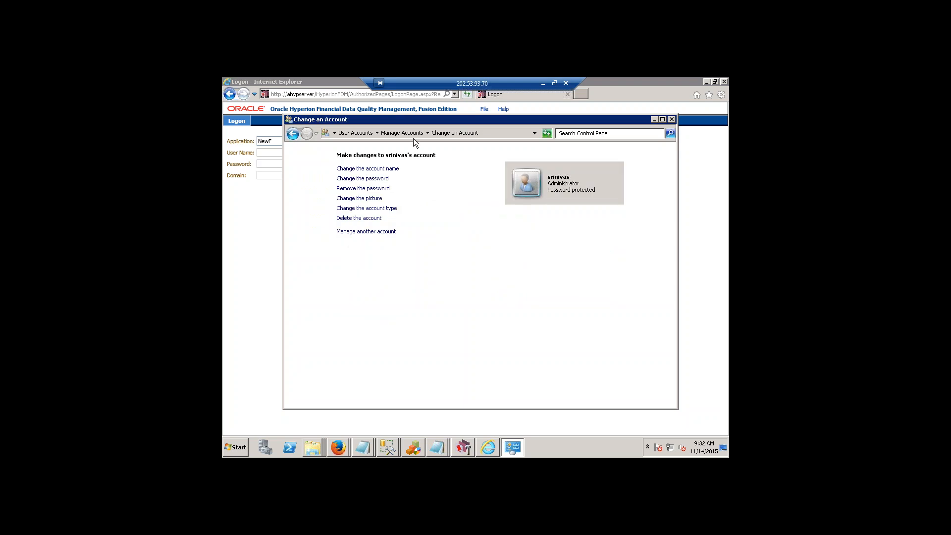
{"action": "left_click", "coordinate": [411, 133]}
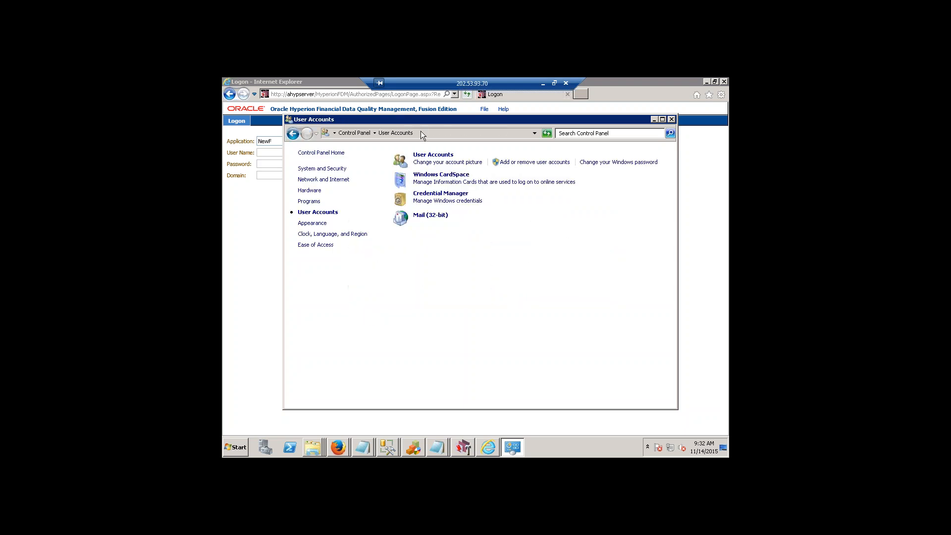
{"action": "left_click", "coordinate": [434, 155]}
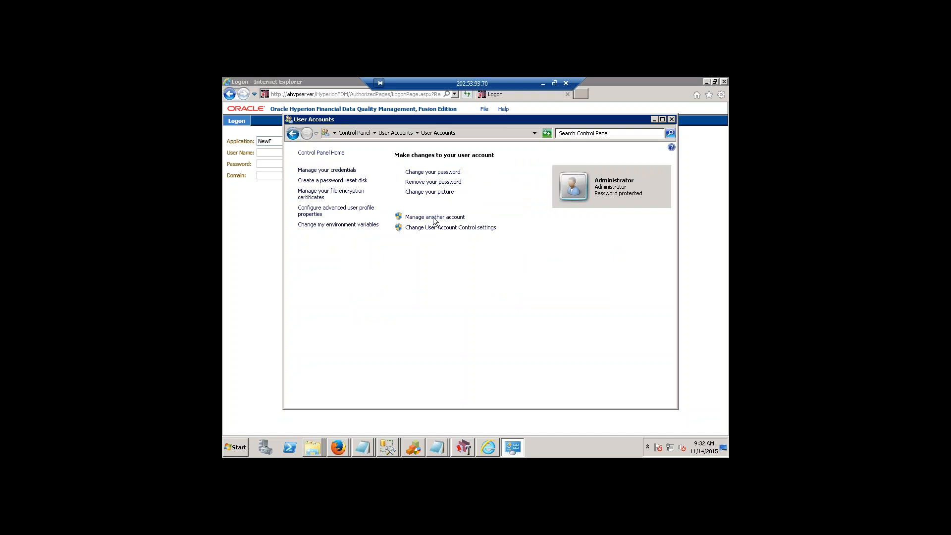
Show the local Users list in Computer Management and place the reopened Manage Accounts window below it for comparison.
{"action": "left_click", "coordinate": [231, 448]}
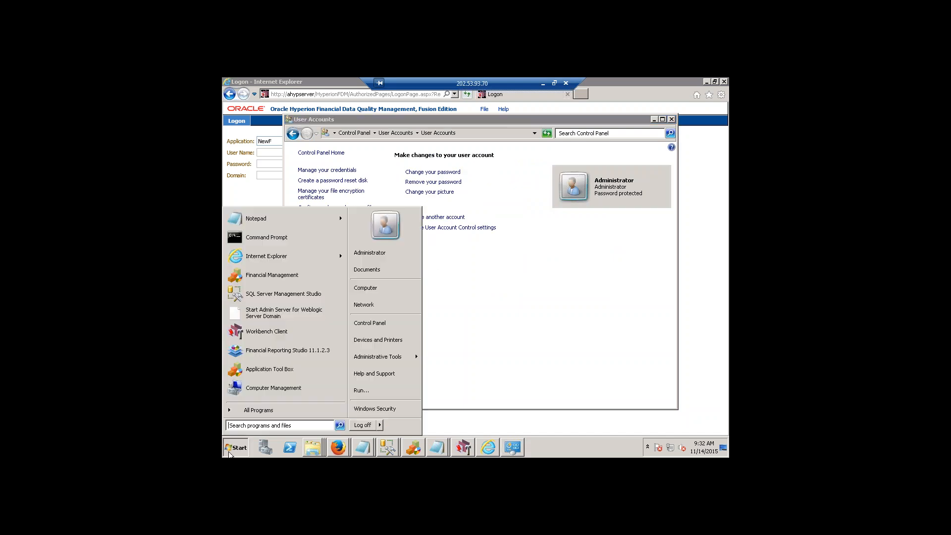
{"action": "left_click", "coordinate": [416, 357]}
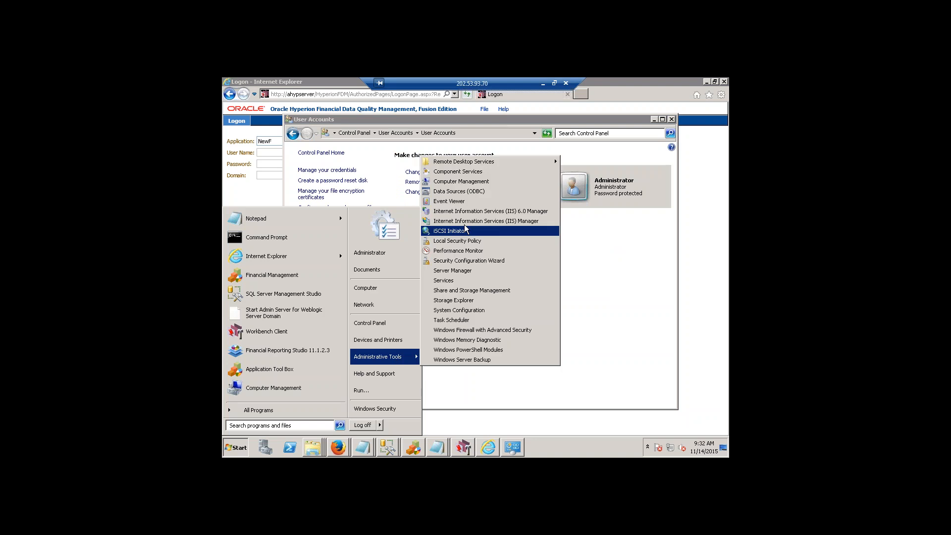
{"action": "left_click", "coordinate": [456, 181]}
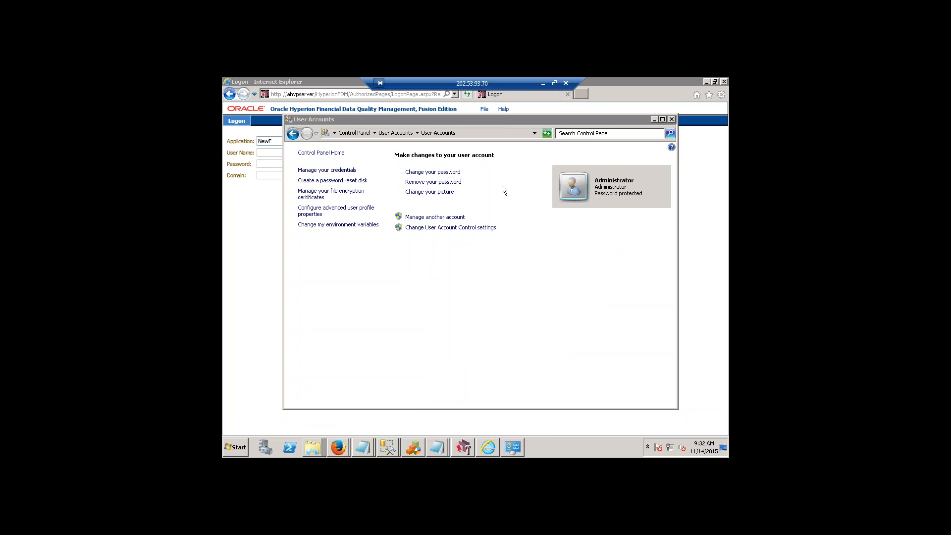
{"action": "left_click", "coordinate": [441, 218]}
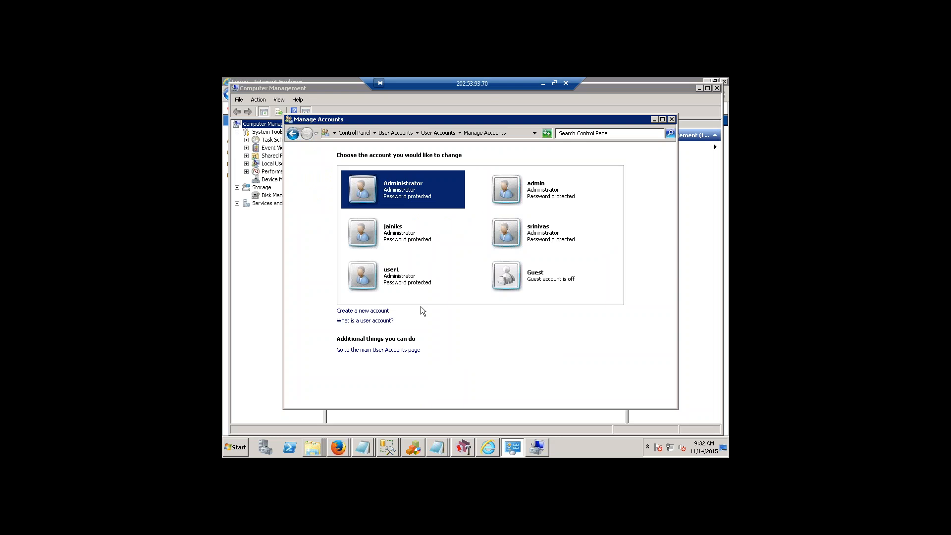
{"action": "left_click", "coordinate": [243, 254]}
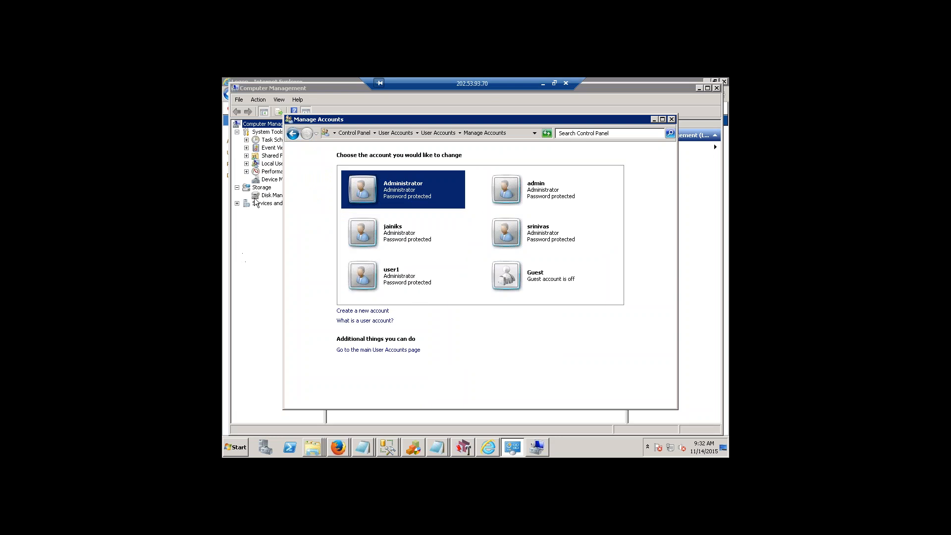
{"action": "double_click", "coordinate": [272, 165]}
{"action": "left_click", "coordinate": [284, 172]}
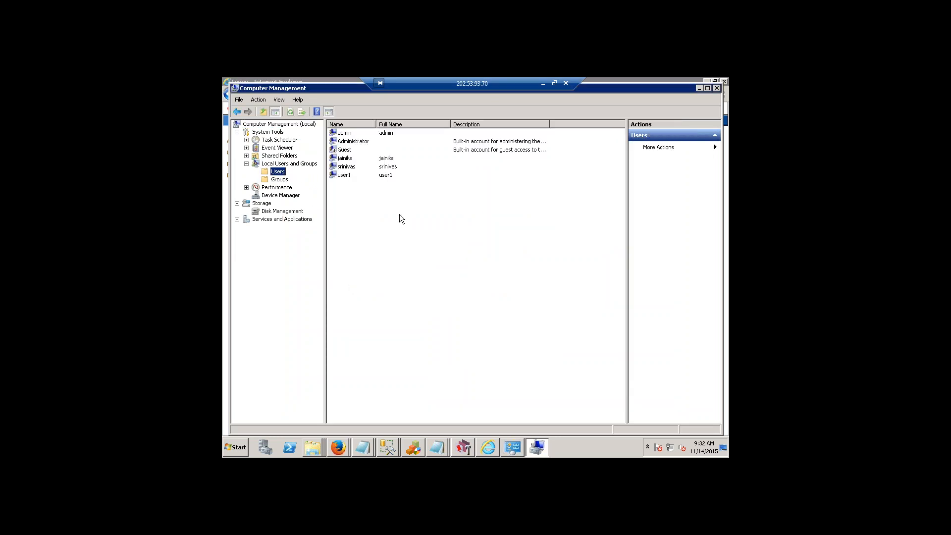
{"action": "left_click", "coordinate": [514, 449]}
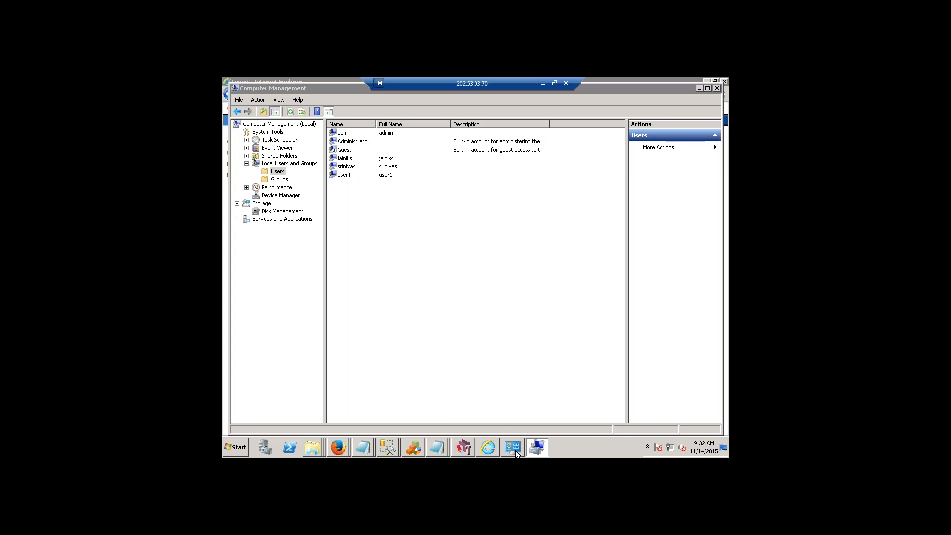
{"action": "left_click_drag", "start_coordinate": [521, 123], "coordinate": [552, 265]}
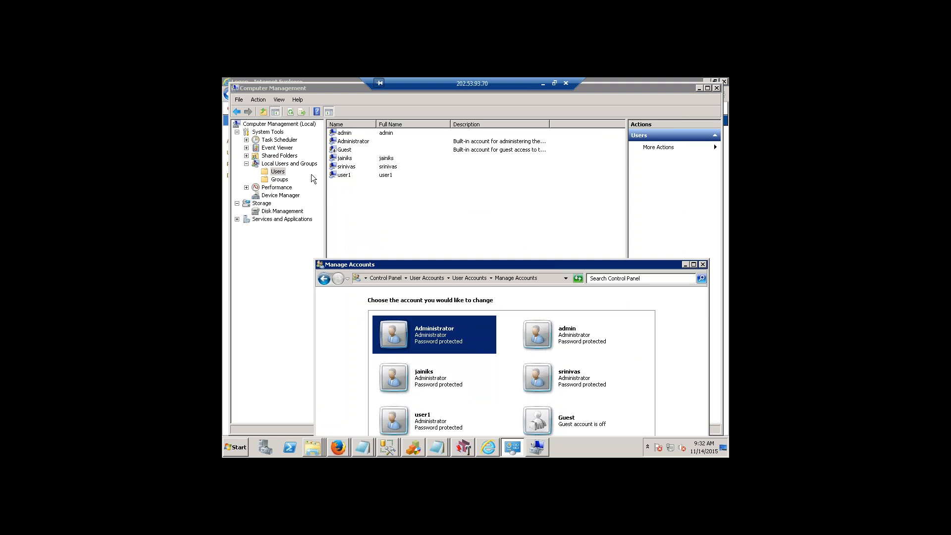
Check the group memberships in the admin user's properties, then close them without changes.
{"action": "left_click", "coordinate": [351, 135]}
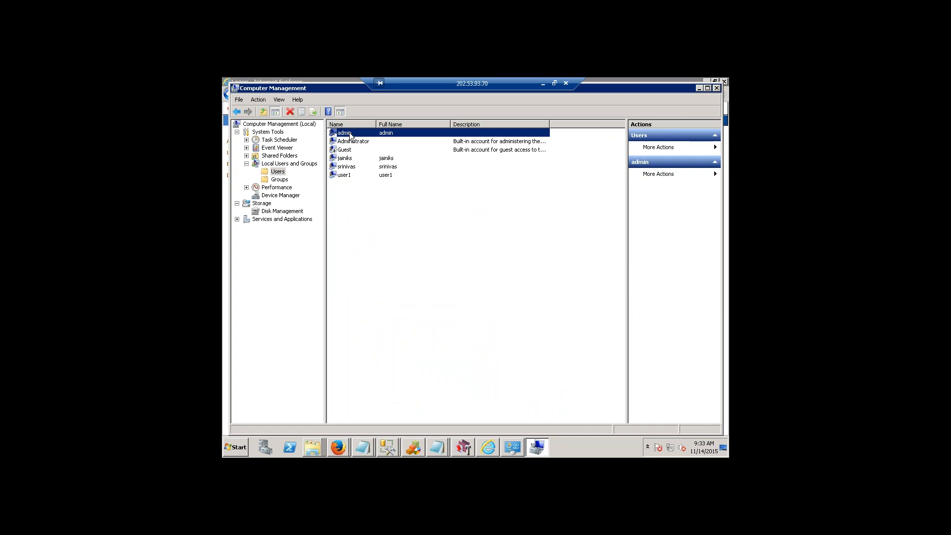
{"action": "left_click", "coordinate": [350, 134]}
{"action": "key", "text": "Return"}
{"action": "right_click", "coordinate": [363, 131]}
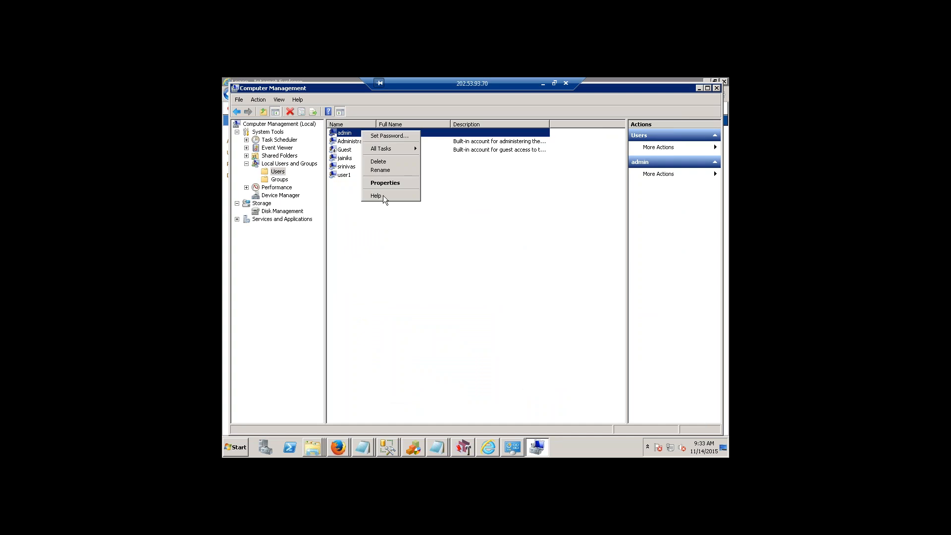
{"action": "left_click", "coordinate": [385, 183]}
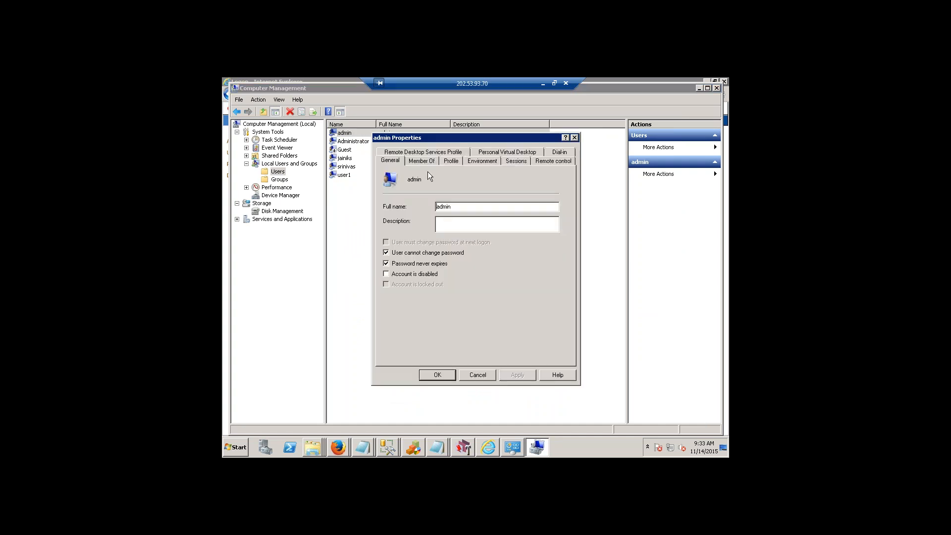
{"action": "left_click", "coordinate": [421, 160]}
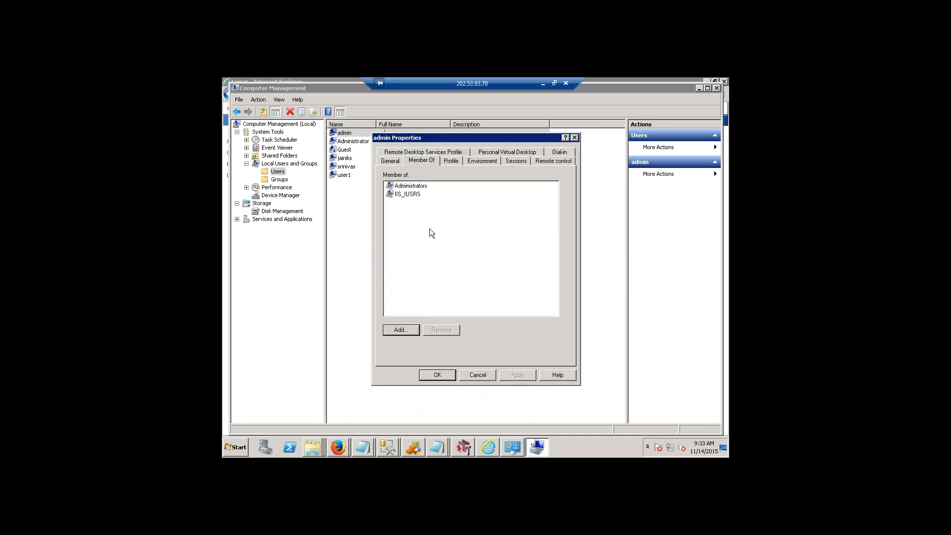
{"action": "left_click", "coordinate": [415, 188]}
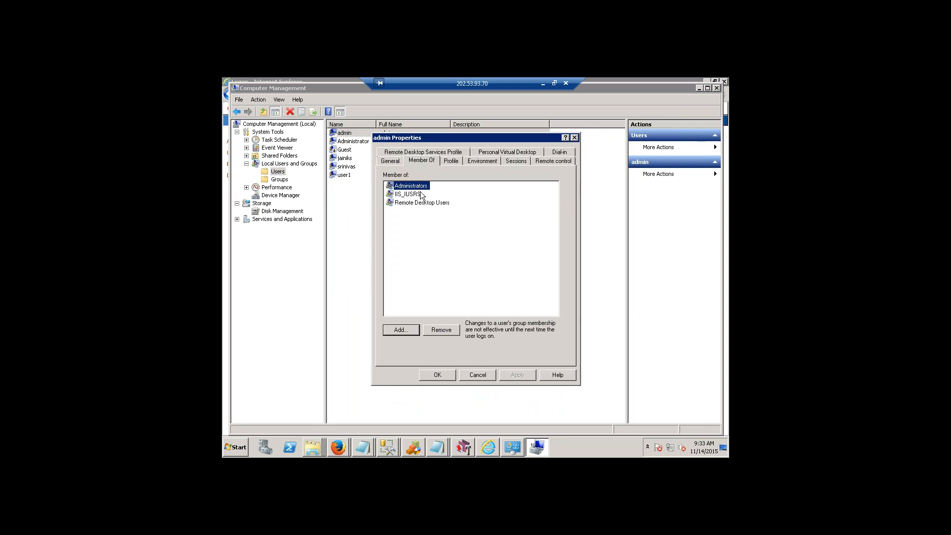
{"action": "left_click", "coordinate": [488, 379]}
Open Local Security Policy and display the User Rights Assignment policies under Local Policies.
{"action": "left_click", "coordinate": [239, 448]}
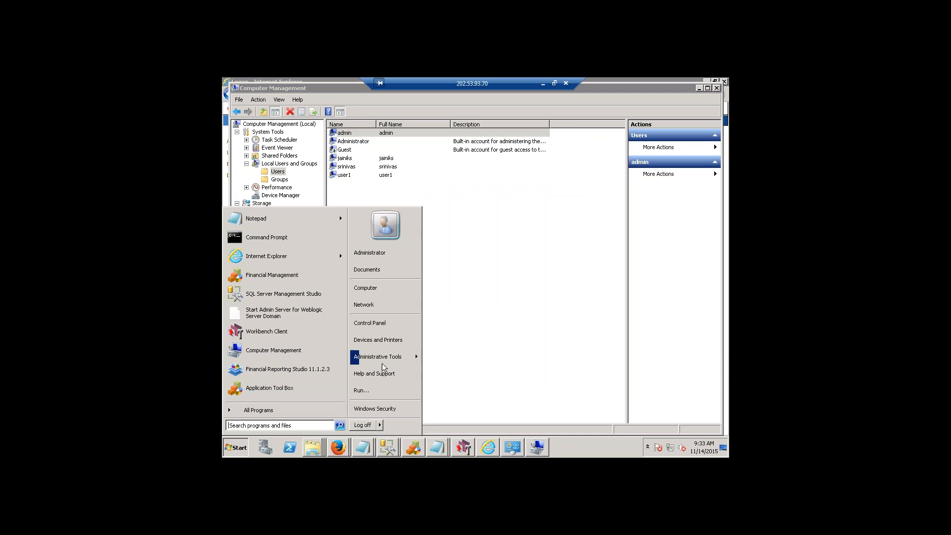
{"action": "mouse_move", "coordinate": [379, 357]}
{"action": "left_click", "coordinate": [486, 242]}
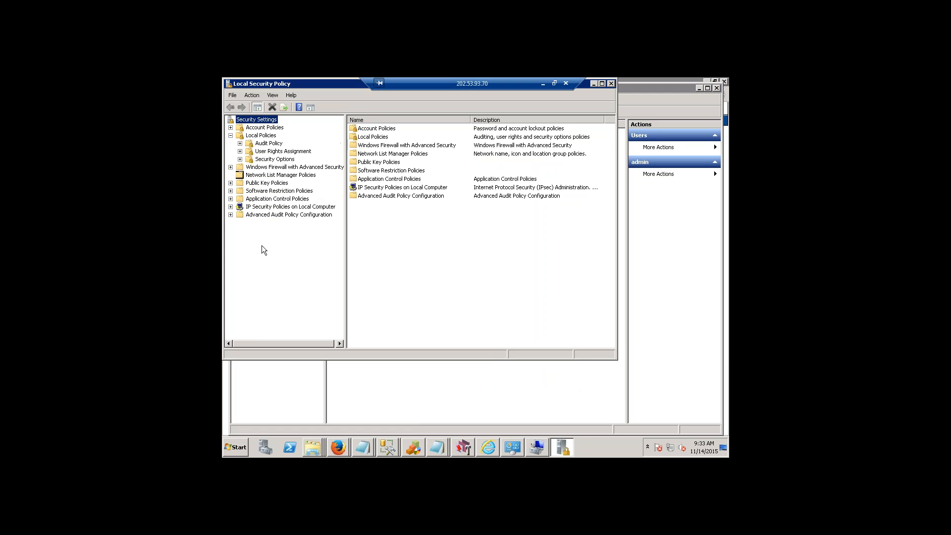
{"action": "left_click", "coordinate": [270, 151]}
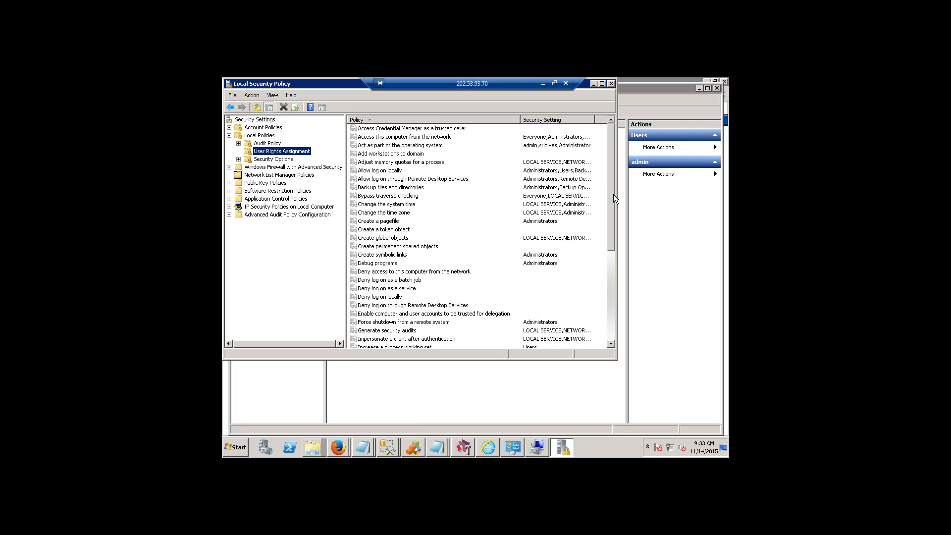
Open the properties of the "Log on as a service" policy to examine its assigned accounts.
{"action": "left_click_drag", "start_coordinate": [610, 201], "coordinate": [607, 255]}
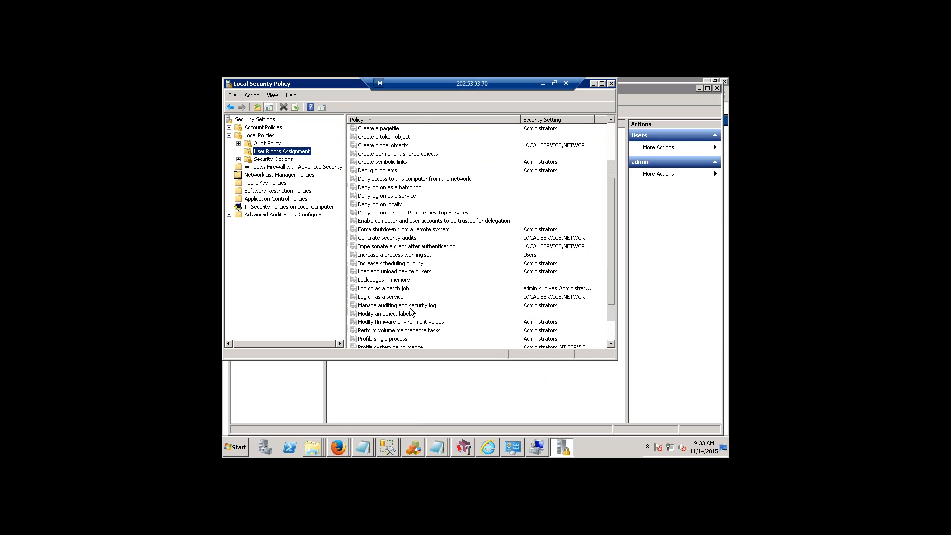
{"action": "left_click", "coordinate": [398, 299]}
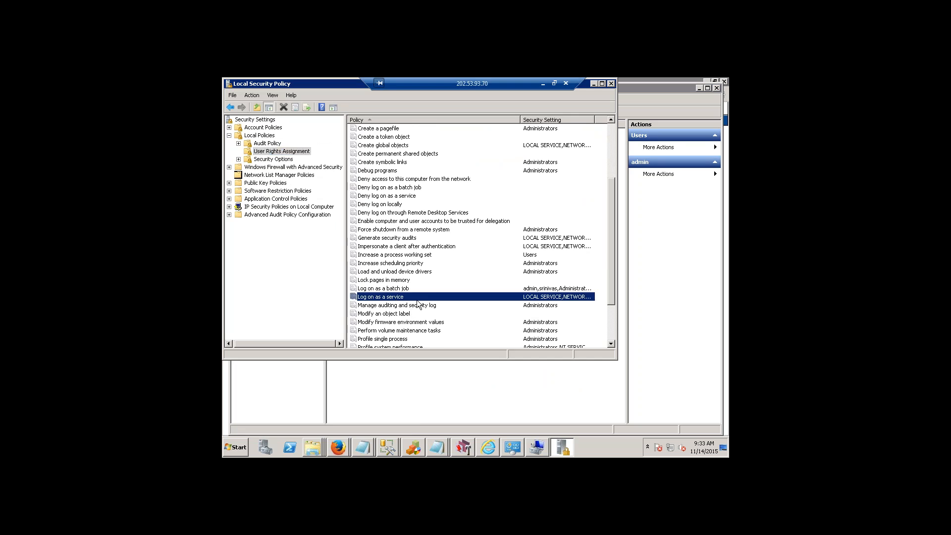
{"action": "right_click", "coordinate": [395, 298]}
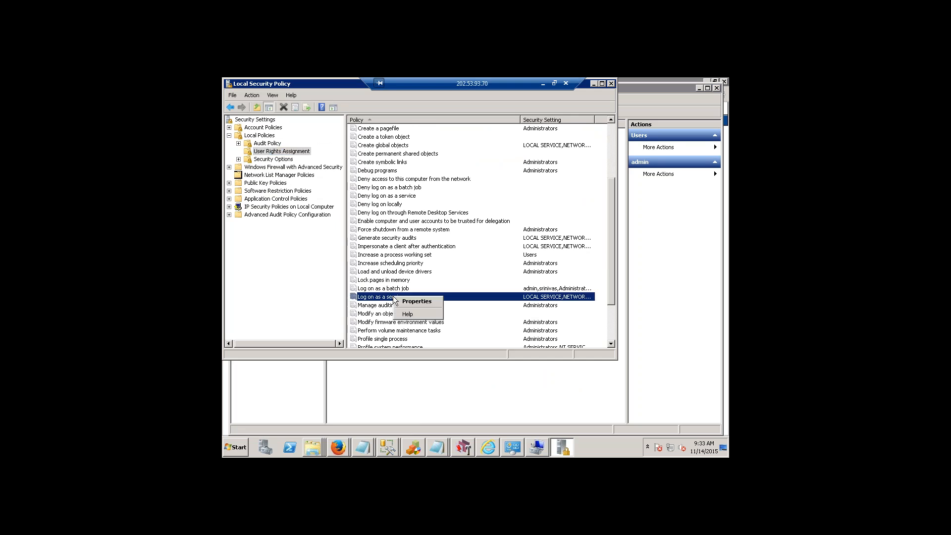
{"action": "left_click", "coordinate": [411, 302]}
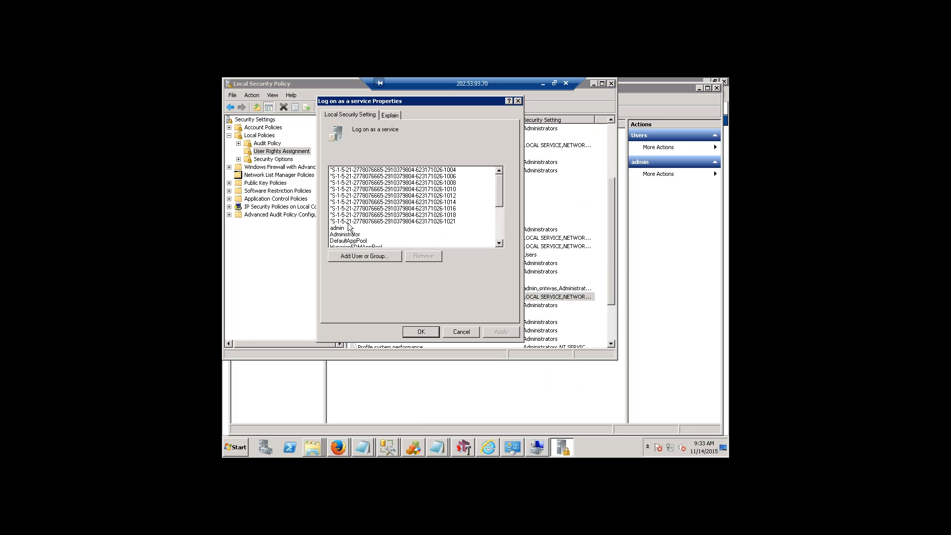
Point out the admin account among those assigned to "Log on as a service", then close the properties without changes.
{"action": "left_click", "coordinate": [458, 229]}
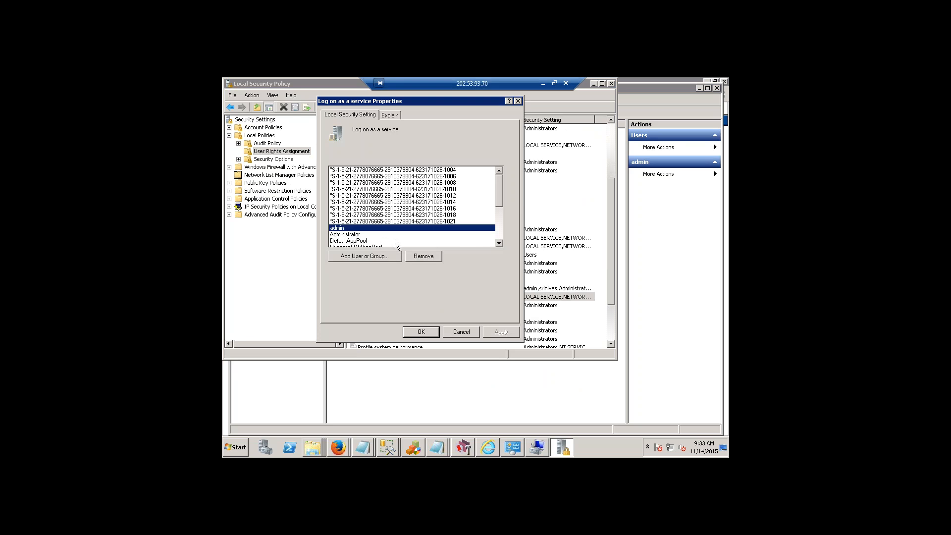
{"action": "left_click", "coordinate": [472, 334]}
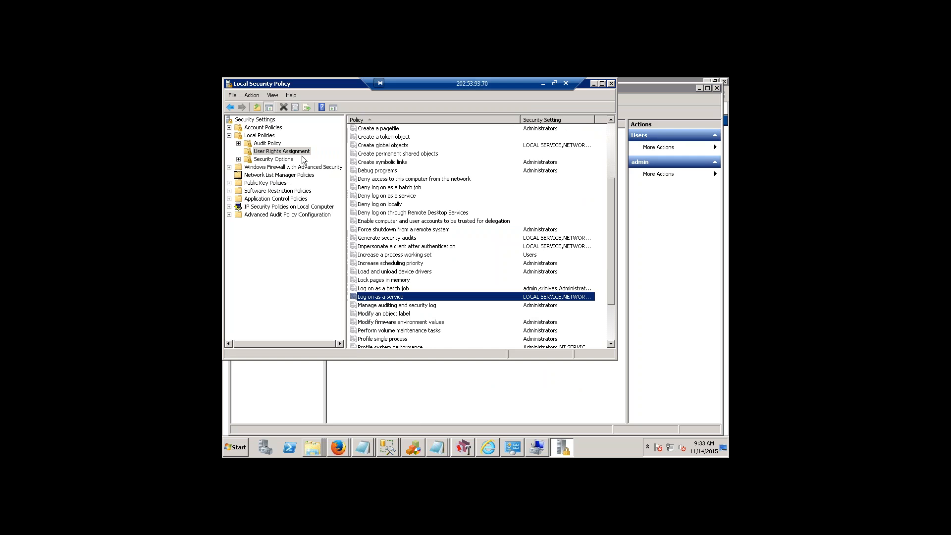
Open the properties of the "Act as part of the operating system" policy to examine its assigned accounts.
{"action": "left_click", "coordinate": [614, 146]}
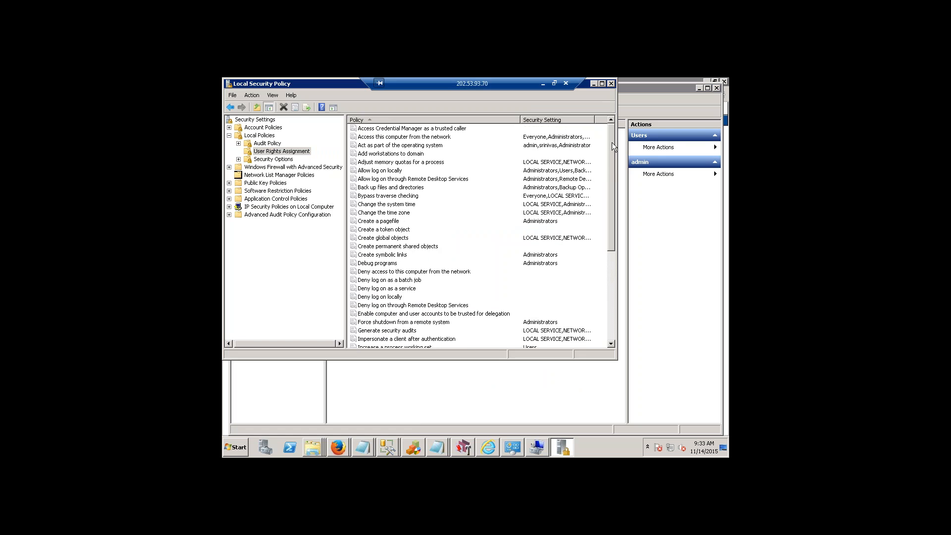
{"action": "left_click", "coordinate": [399, 145]}
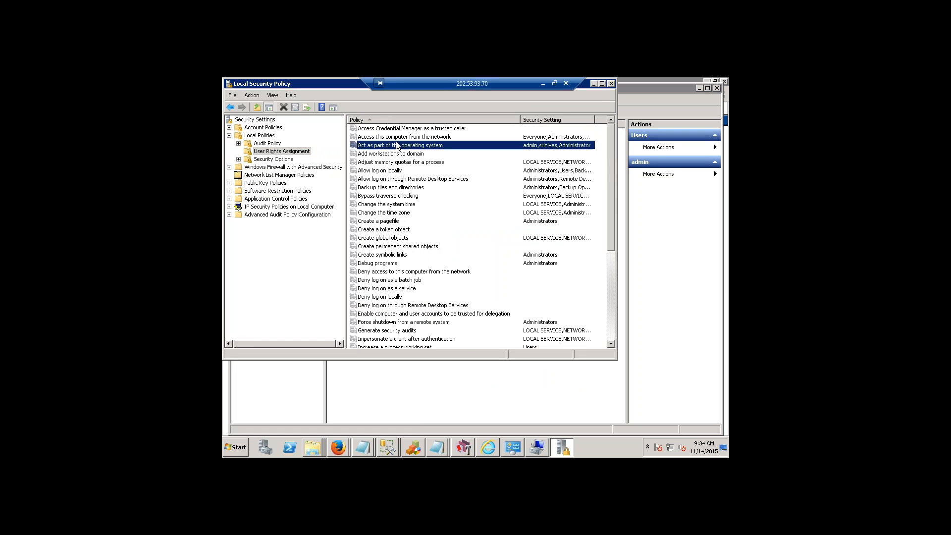
{"action": "right_click", "coordinate": [413, 144]}
{"action": "left_click", "coordinate": [440, 148]}
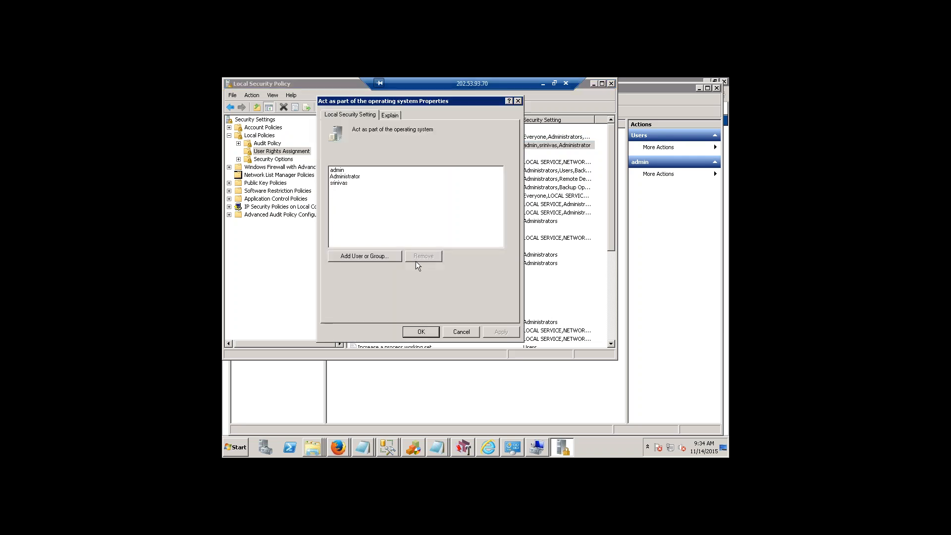
Look up the admin account through the policy's advanced user search, then cancel all dialogs without adding it.
{"action": "left_click", "coordinate": [371, 258]}
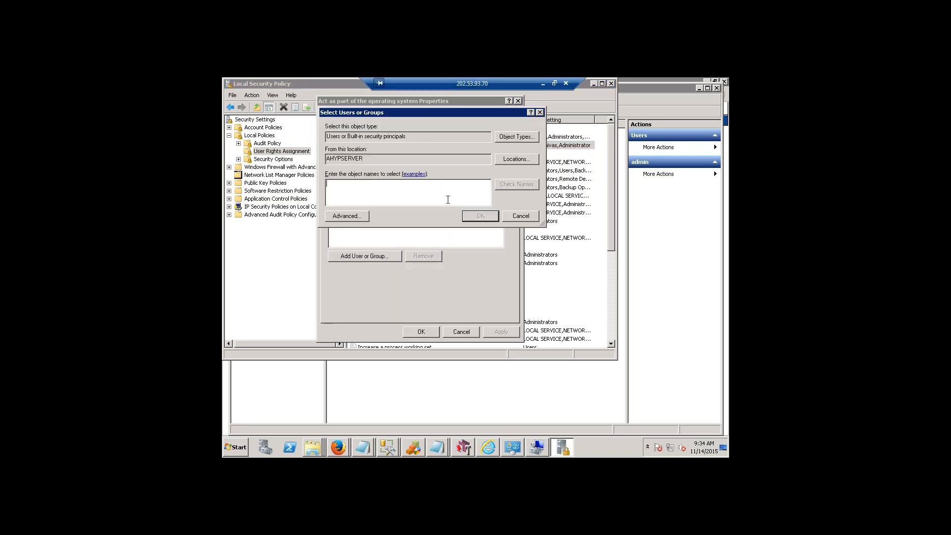
{"action": "left_click", "coordinate": [347, 216]}
{"action": "left_click", "coordinate": [551, 213]}
{"action": "left_click", "coordinate": [407, 312]}
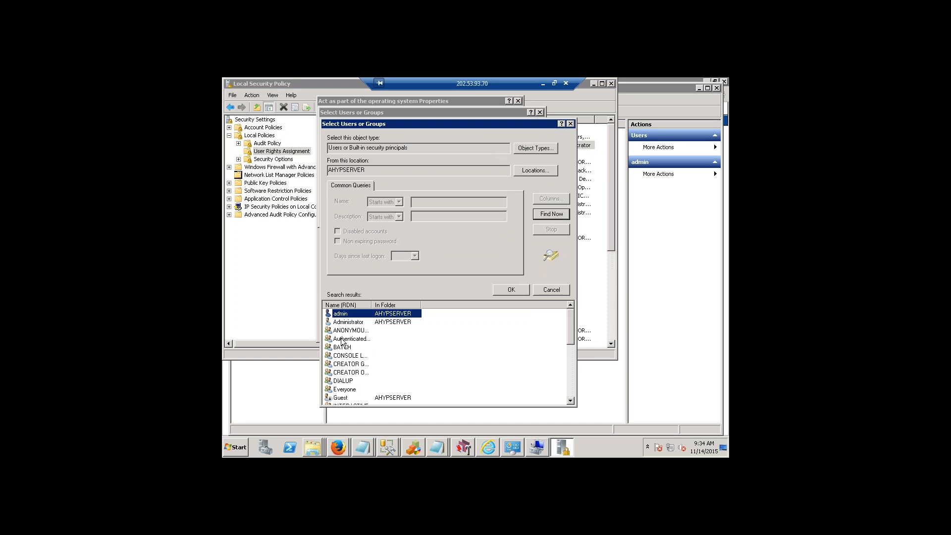
{"action": "left_click", "coordinate": [553, 290]}
{"action": "left_click", "coordinate": [521, 217]}
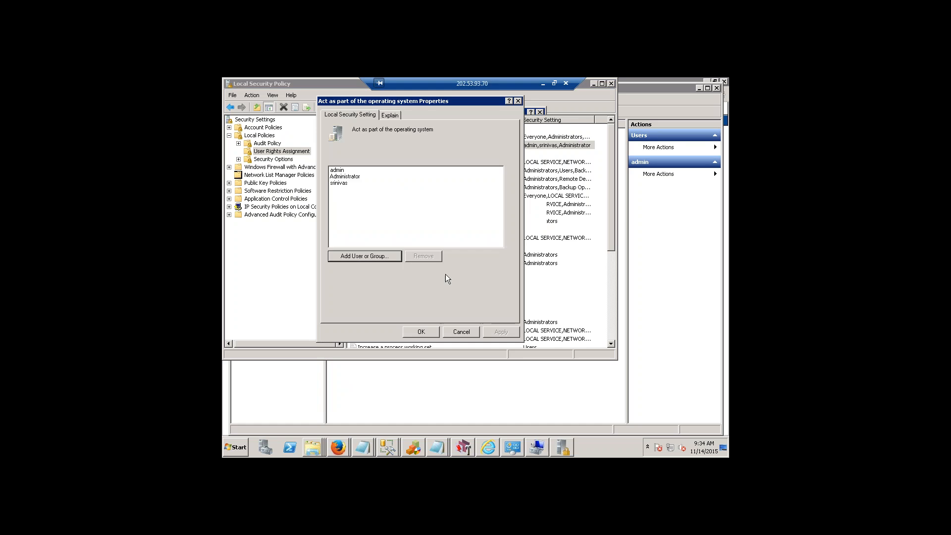
{"action": "left_click", "coordinate": [468, 333]}
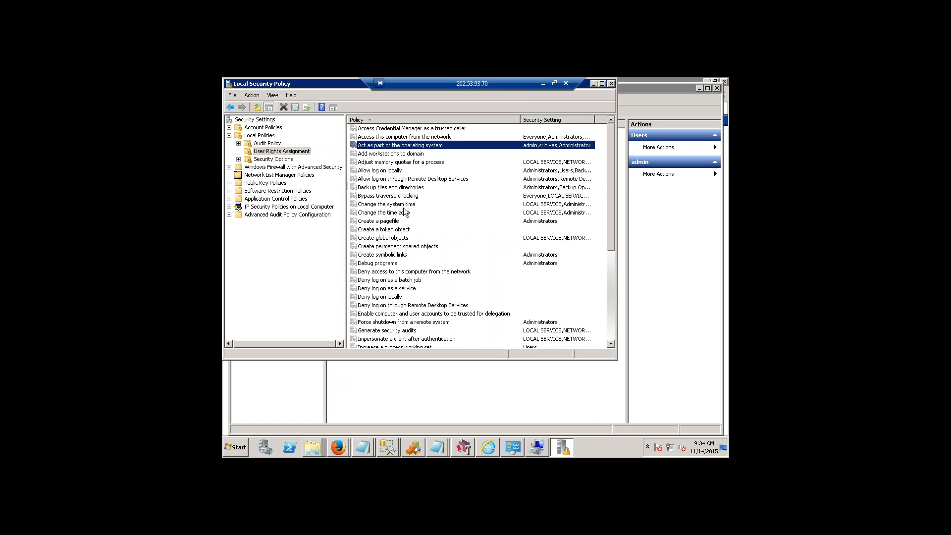
Review the accounts assigned to the "Bypass traverse checking" policy, then close its properties without changes.
{"action": "left_click", "coordinate": [377, 197]}
{"action": "right_click", "coordinate": [377, 201]}
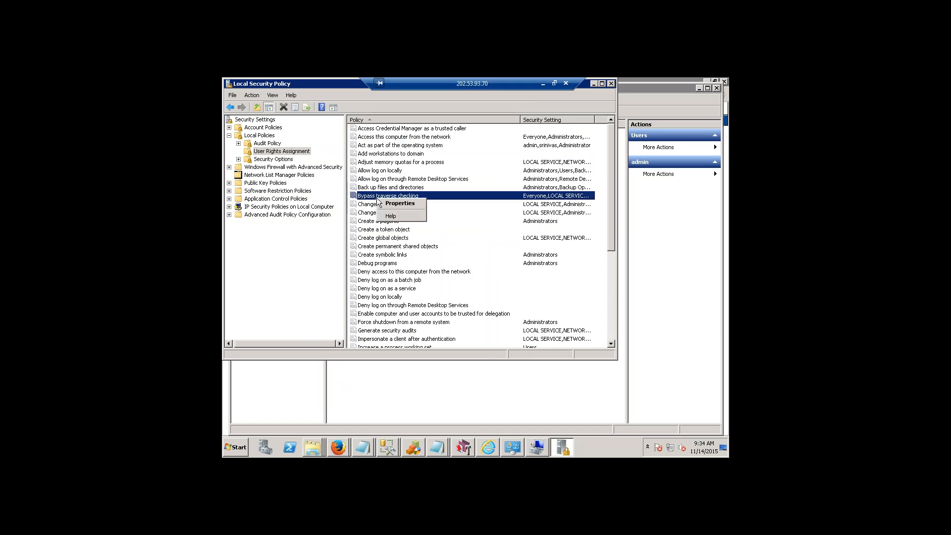
{"action": "left_click", "coordinate": [392, 204]}
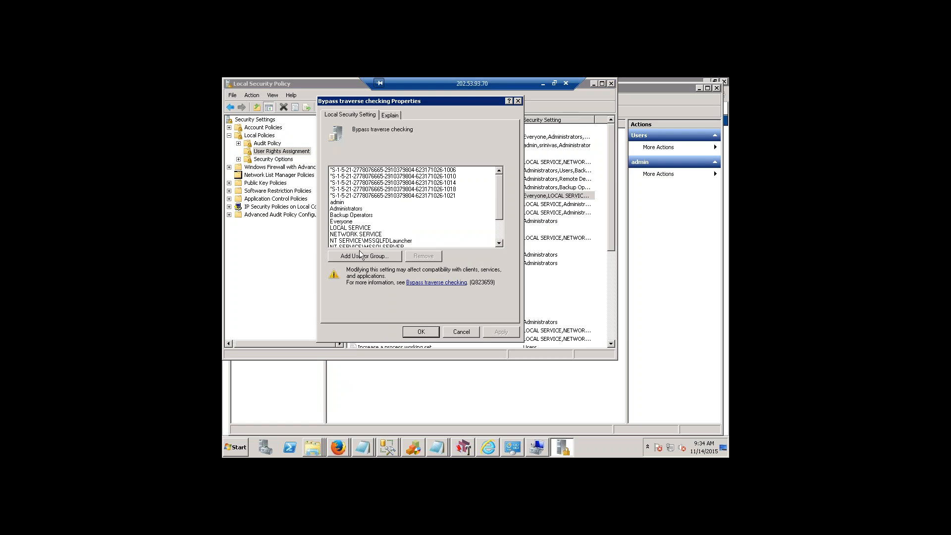
{"action": "scroll", "coordinate": [499, 237], "scroll_direction": "down", "scroll_amount": 2}
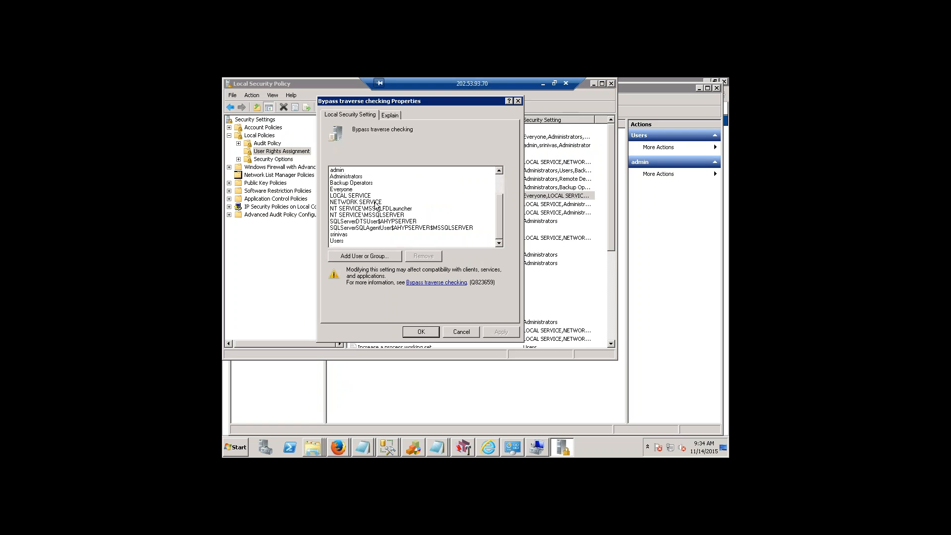
{"action": "scroll", "coordinate": [472, 225], "scroll_direction": "up", "scroll_amount": 2}
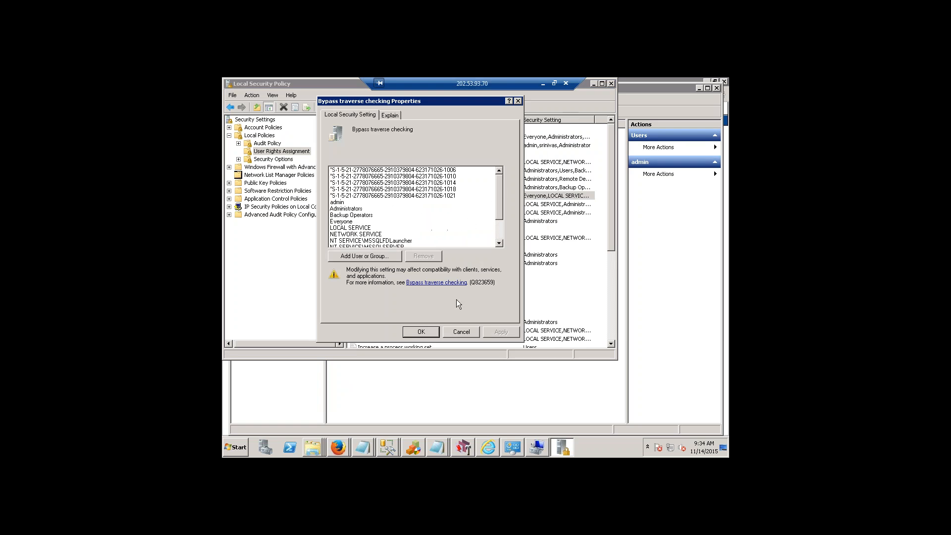
{"action": "left_click", "coordinate": [461, 331]}
Check admin, Administrators and Backup Operators in the "Log on as a batch job" policy, then close it without changes.
{"action": "scroll", "coordinate": [427, 296], "scroll_direction": "down", "scroll_amount": 2}
{"action": "scroll", "coordinate": [427, 296], "scroll_direction": "down", "scroll_amount": 2}
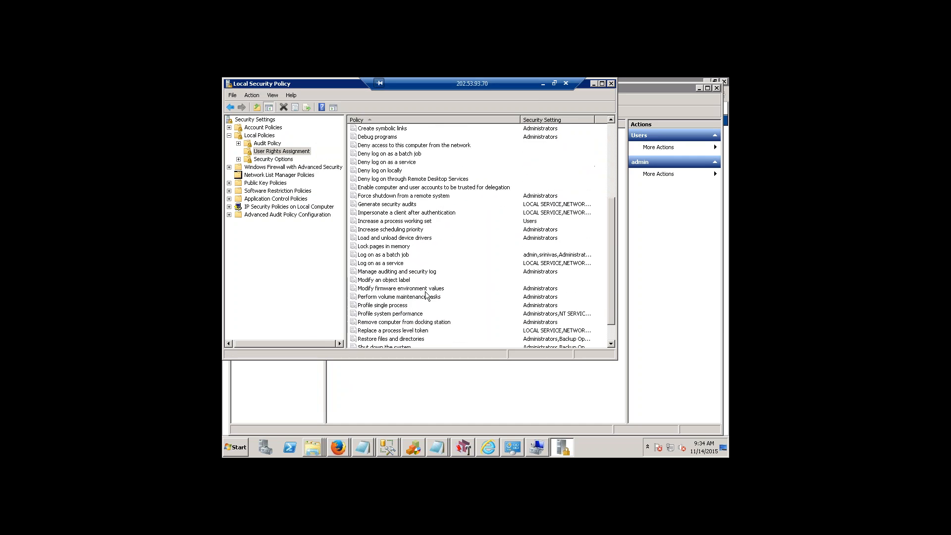
{"action": "left_click", "coordinate": [396, 256]}
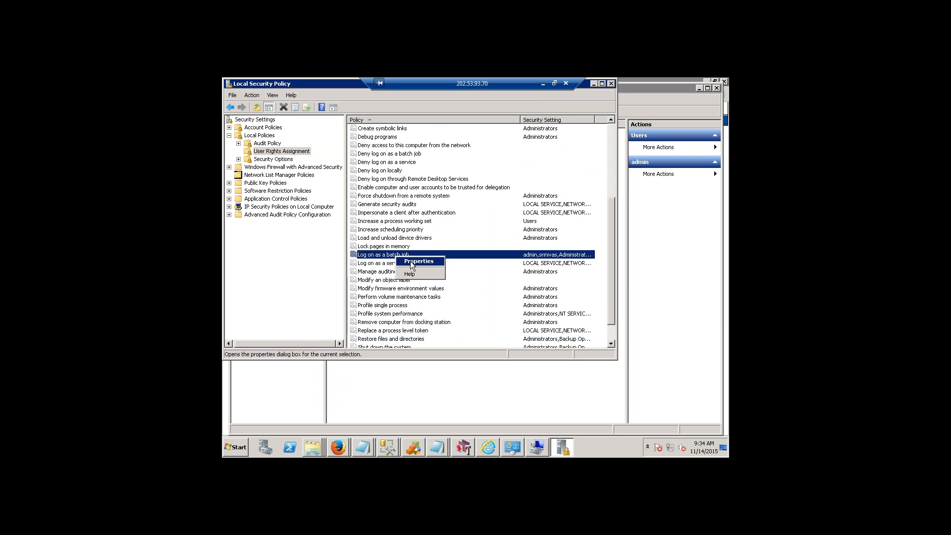
{"action": "double_click", "coordinate": [395, 258]}
{"action": "left_click", "coordinate": [337, 171]}
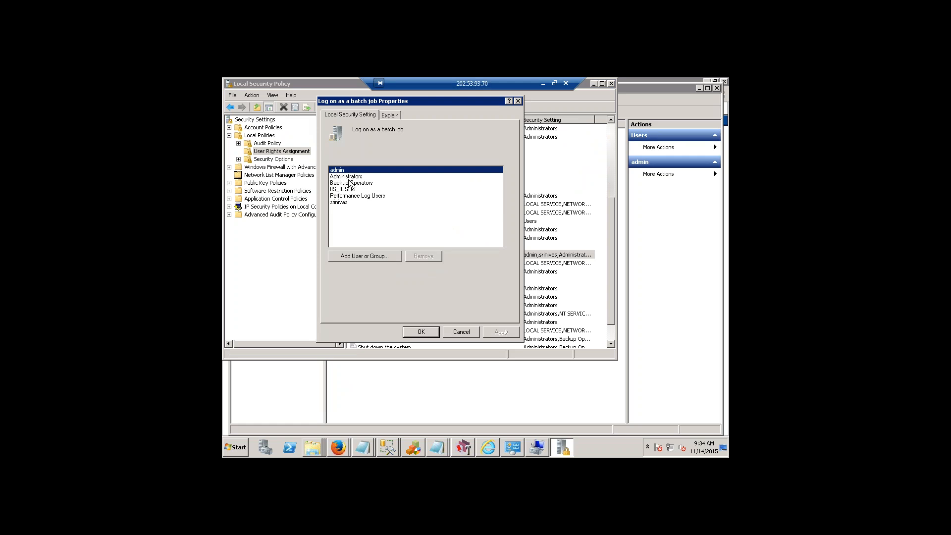
{"action": "left_click", "coordinate": [350, 177]}
{"action": "left_click", "coordinate": [352, 183]}
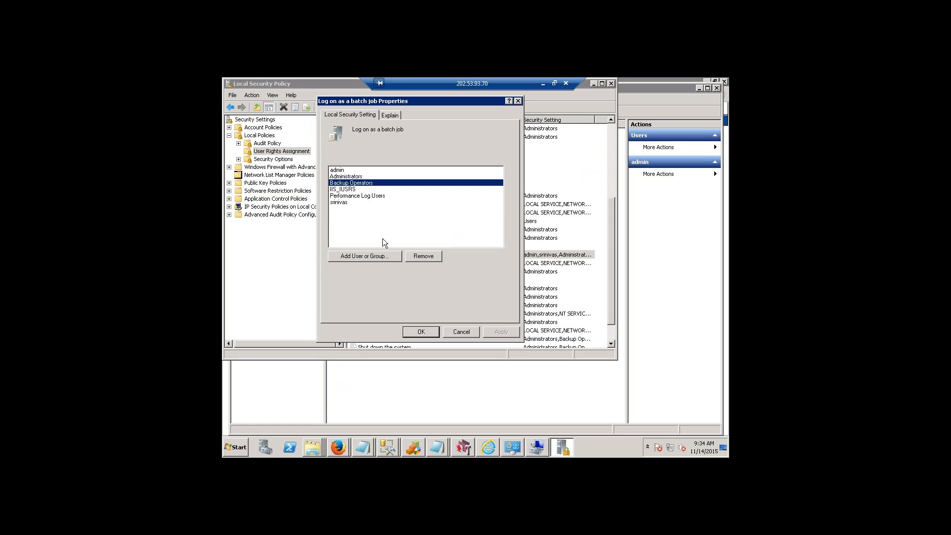
{"action": "left_click", "coordinate": [461, 331]}
Review the full list of accounts assigned to the "Log on as a service" policy, then close its properties without changes.
{"action": "left_click", "coordinate": [380, 269]}
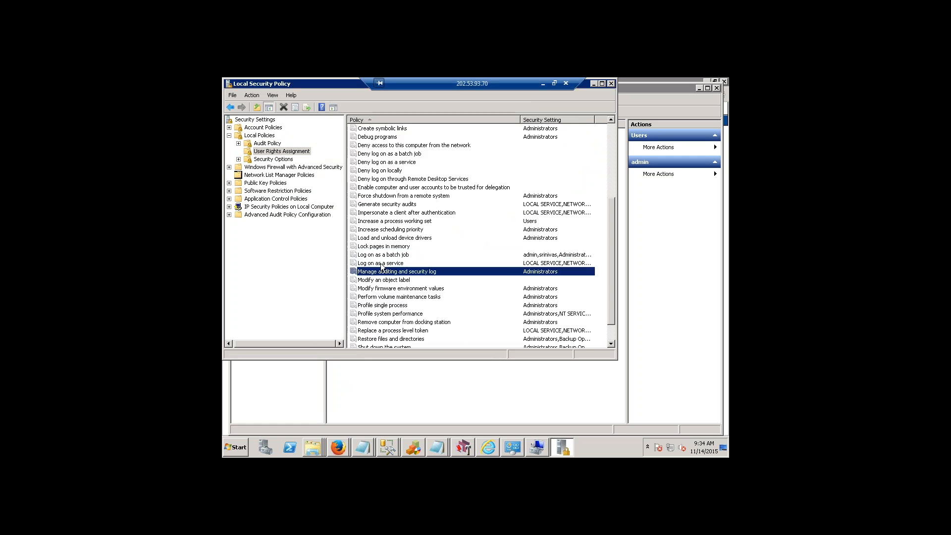
{"action": "left_click", "coordinate": [381, 264]}
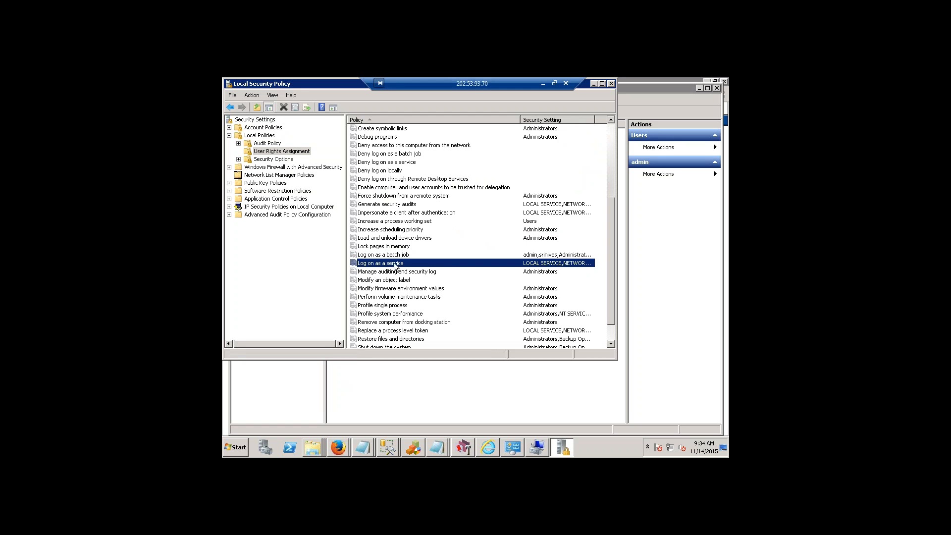
{"action": "right_click", "coordinate": [395, 267]}
{"action": "left_click", "coordinate": [399, 268]}
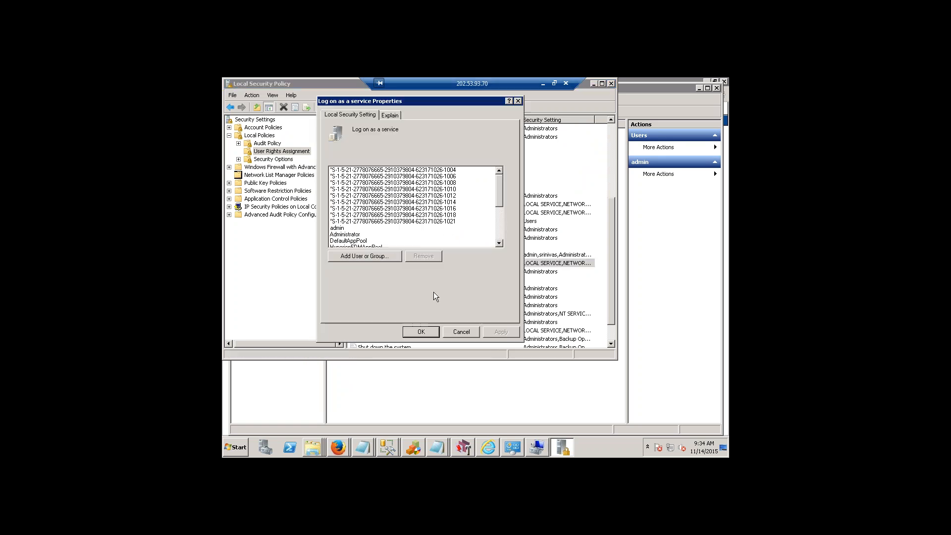
{"action": "left_click", "coordinate": [500, 233]}
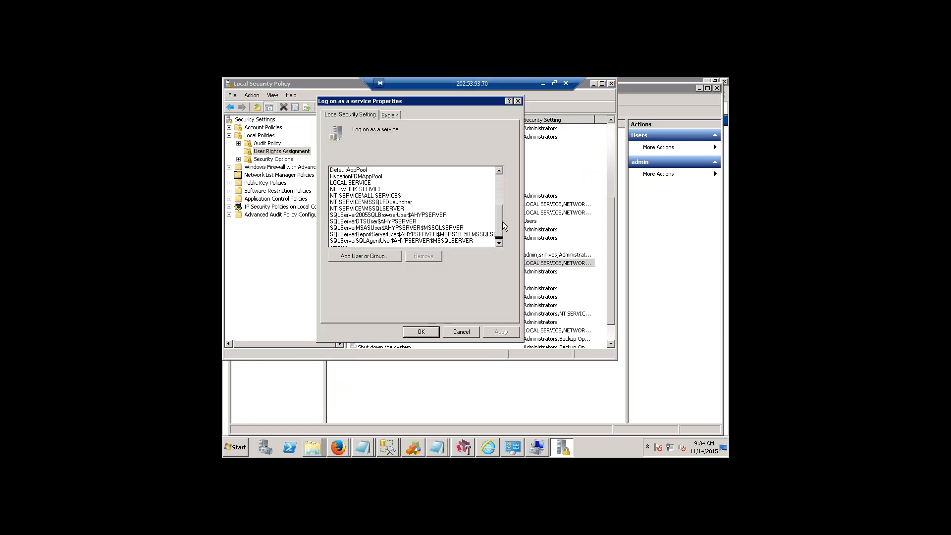
{"action": "left_click", "coordinate": [470, 335]}
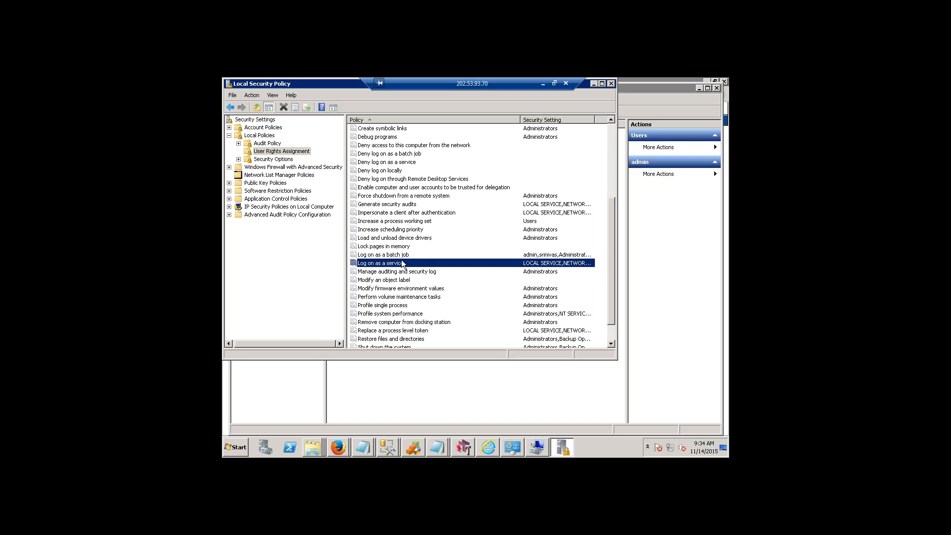
Reopen the "Log on as a service" properties and display the policy's explanation.
{"action": "left_click", "coordinate": [386, 239]}
{"action": "left_click", "coordinate": [389, 265]}
{"action": "right_click", "coordinate": [393, 264]}
{"action": "left_click", "coordinate": [408, 268]}
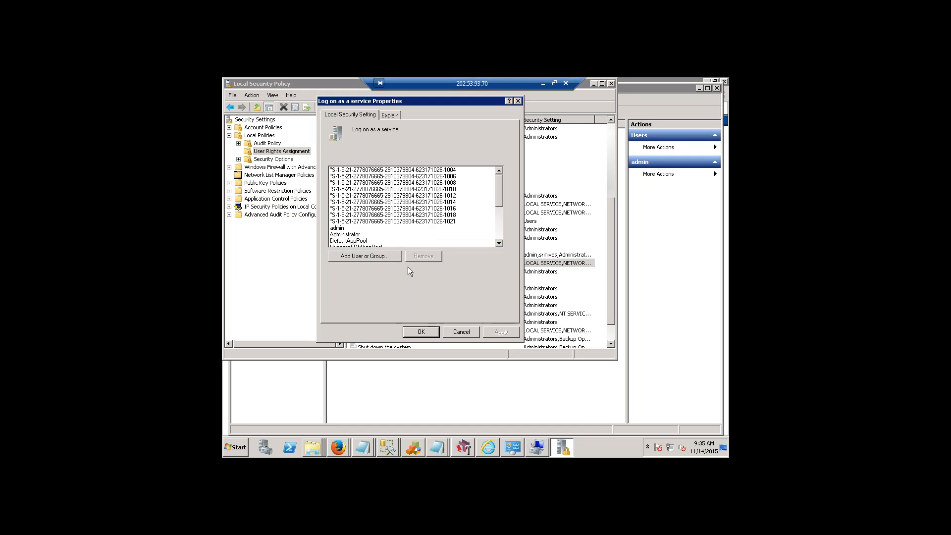
{"action": "left_click", "coordinate": [396, 116]}
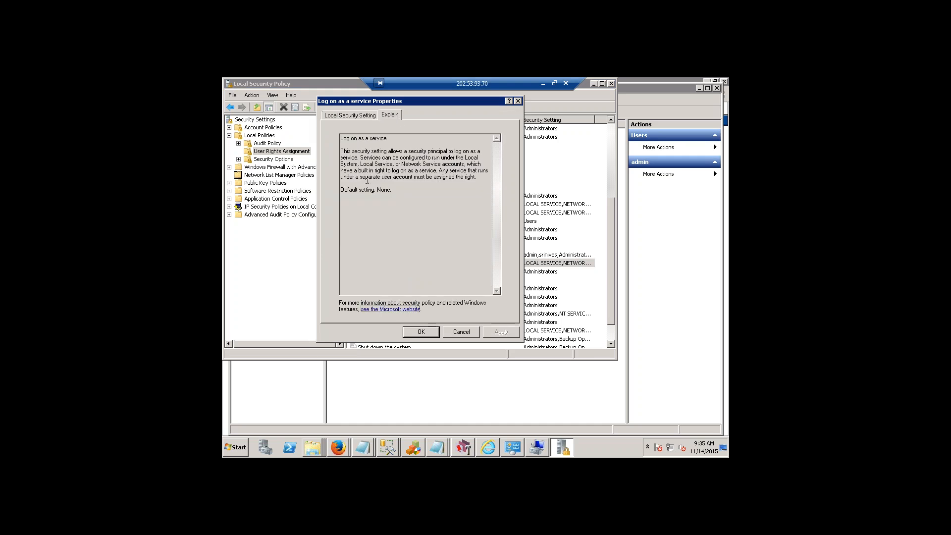
Highlight and read the explanation of which accounts need the service logon right, then close the properties without changes.
{"action": "left_click_drag", "start_coordinate": [380, 148], "coordinate": [391, 183]}
{"action": "left_click", "coordinate": [398, 185]}
{"action": "left_click_drag", "start_coordinate": [346, 147], "coordinate": [441, 169]}
{"action": "left_click", "coordinate": [370, 164]}
{"action": "left_click", "coordinate": [416, 197]}
{"action": "left_click_drag", "start_coordinate": [350, 170], "coordinate": [476, 179]}
{"action": "left_click", "coordinate": [409, 190]}
{"action": "left_click_drag", "start_coordinate": [364, 174], "coordinate": [454, 186]}
{"action": "left_click", "coordinate": [407, 209]}
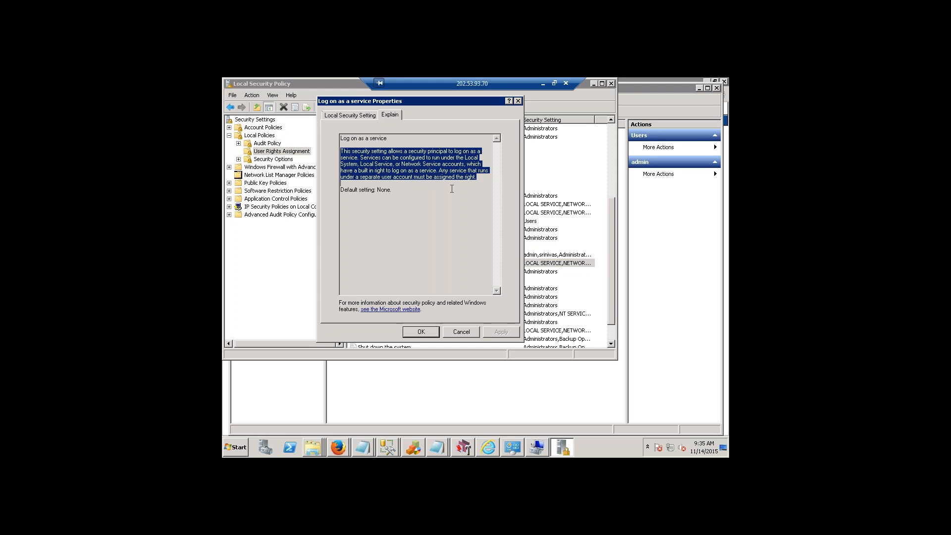
{"action": "left_click", "coordinate": [462, 333]}
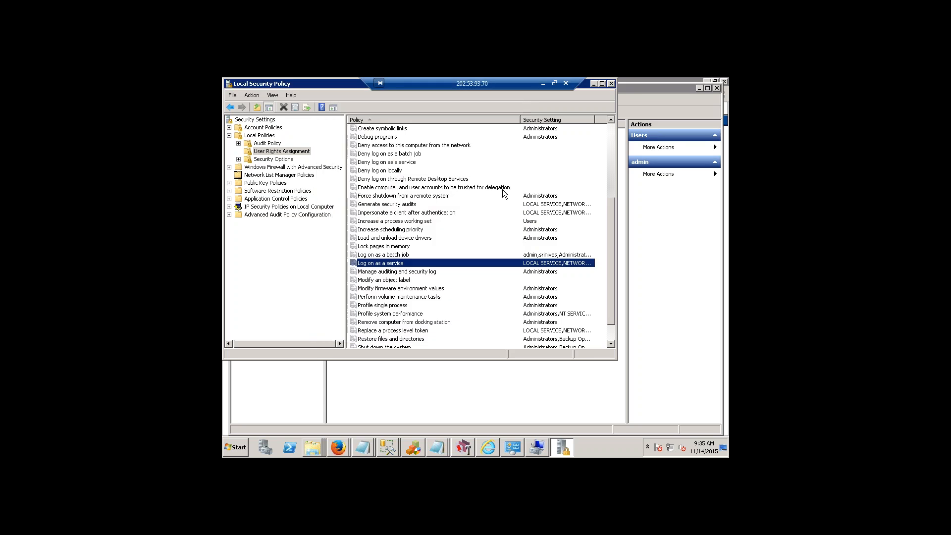
Close the Local Security Policy, Computer Management and Manage Accounts windows.
{"action": "left_click_drag", "start_coordinate": [333, 86], "coordinate": [344, 131]}
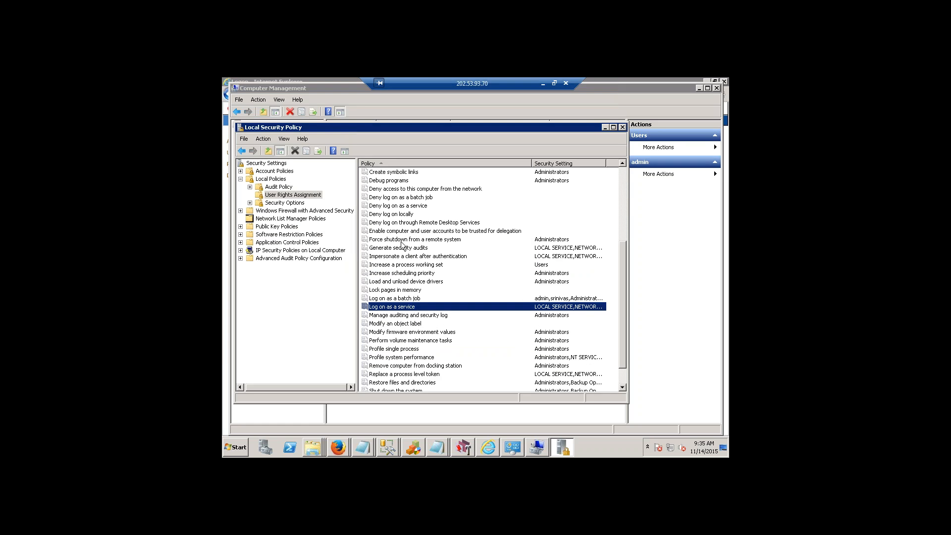
{"action": "left_click", "coordinate": [623, 128]}
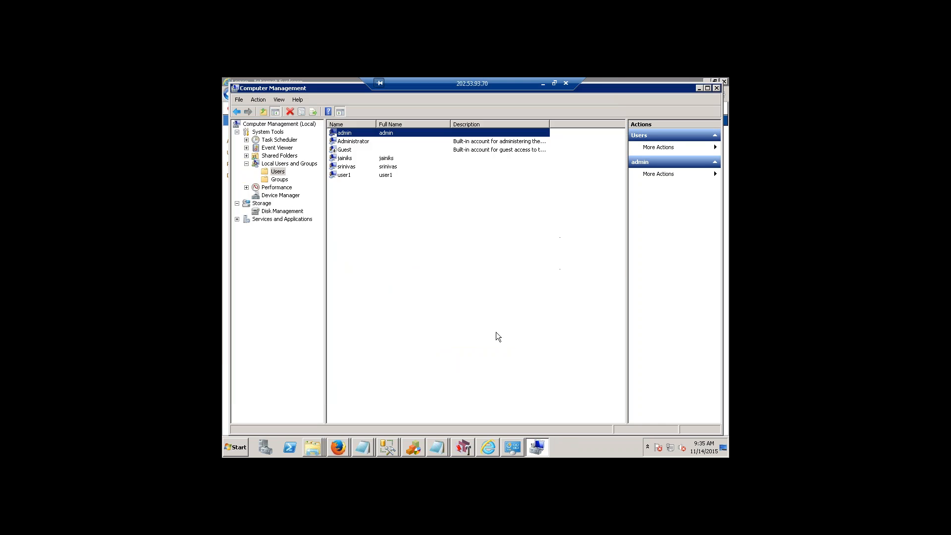
{"action": "left_click", "coordinate": [717, 88]}
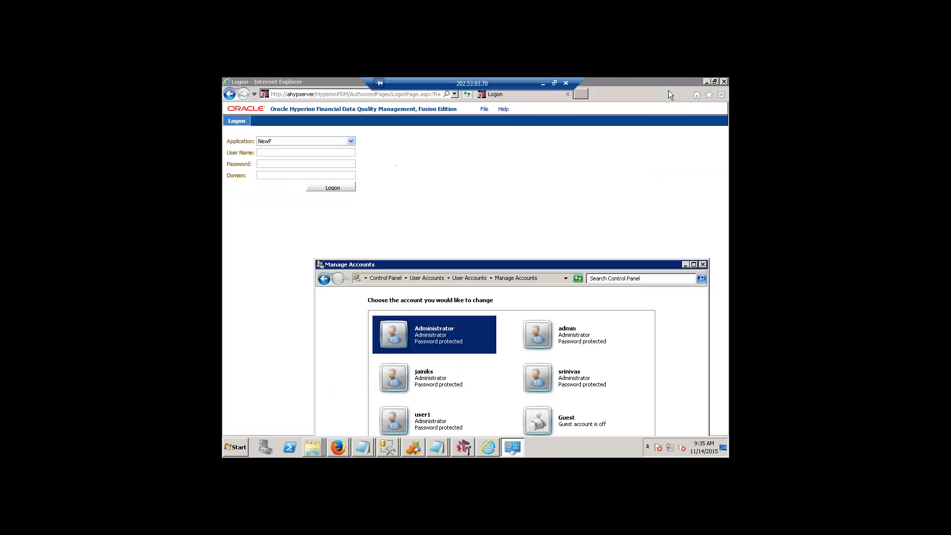
{"action": "left_click", "coordinate": [702, 264]}
Launch Web Config Manager from the Financial Data Quality Management programs of epmsystem1 in Oracle EPM System.
{"action": "left_click", "coordinate": [235, 449]}
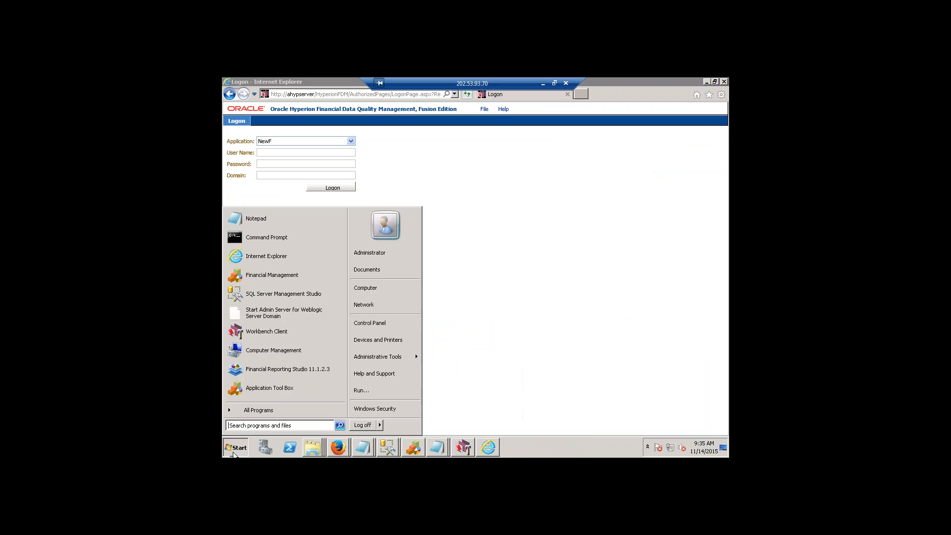
{"action": "left_click", "coordinate": [258, 410]}
{"action": "scroll", "coordinate": [268, 356], "scroll_direction": "down", "scroll_amount": 4}
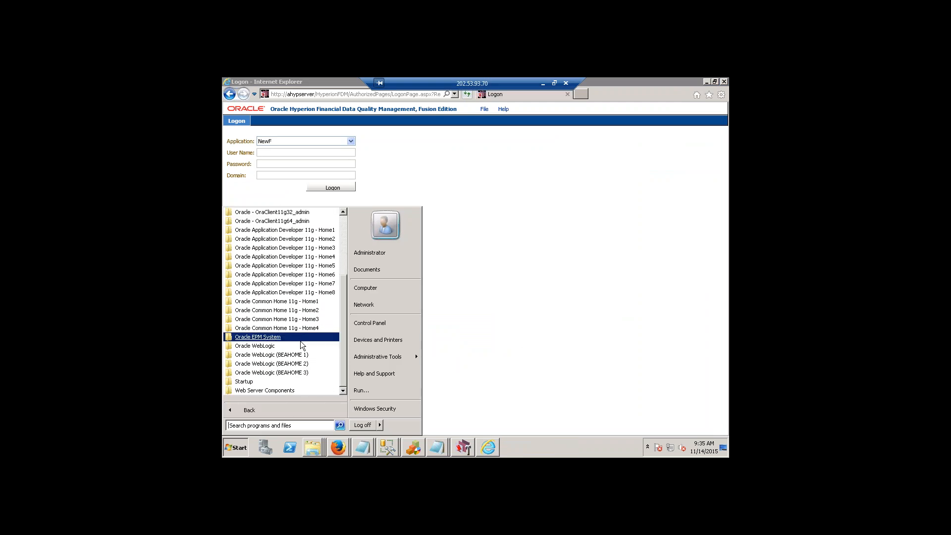
{"action": "left_click", "coordinate": [271, 341]}
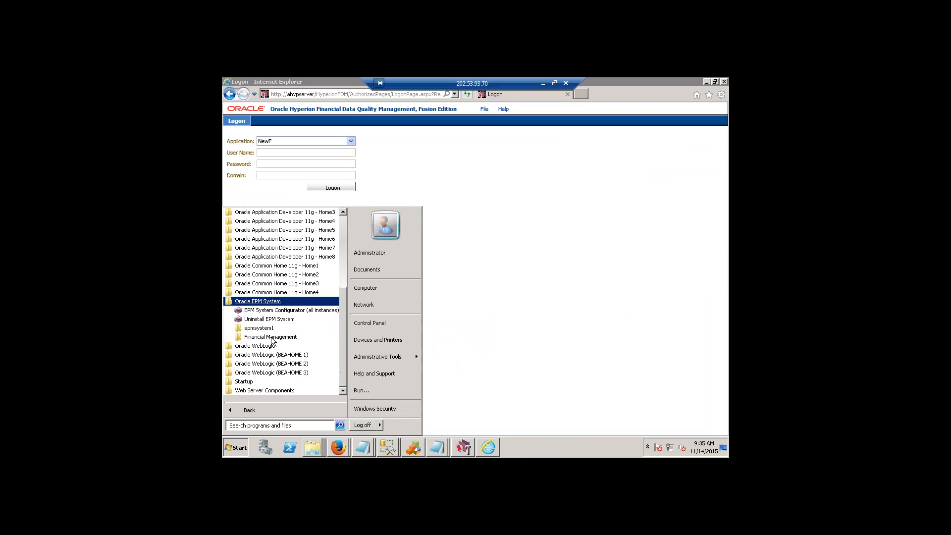
{"action": "left_click", "coordinate": [258, 328]}
{"action": "left_click", "coordinate": [275, 346]}
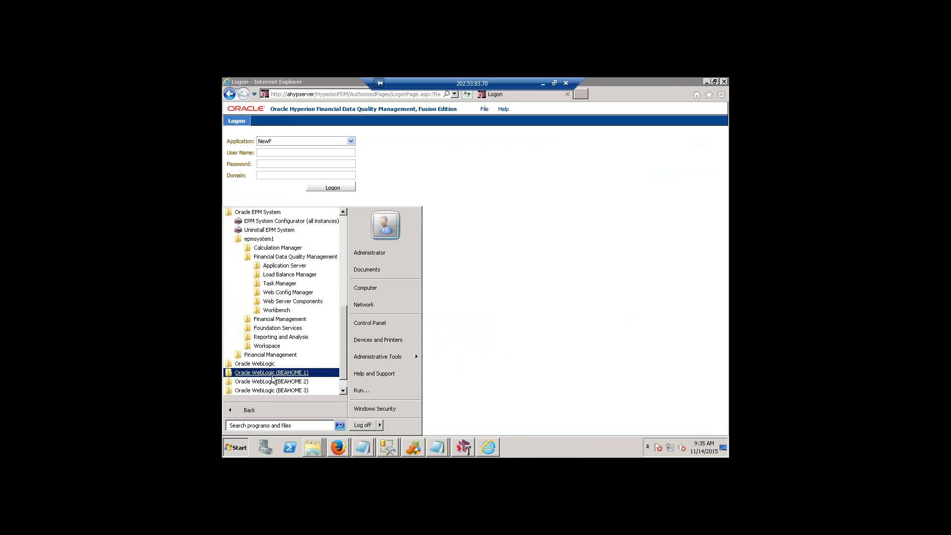
{"action": "left_click", "coordinate": [287, 292]}
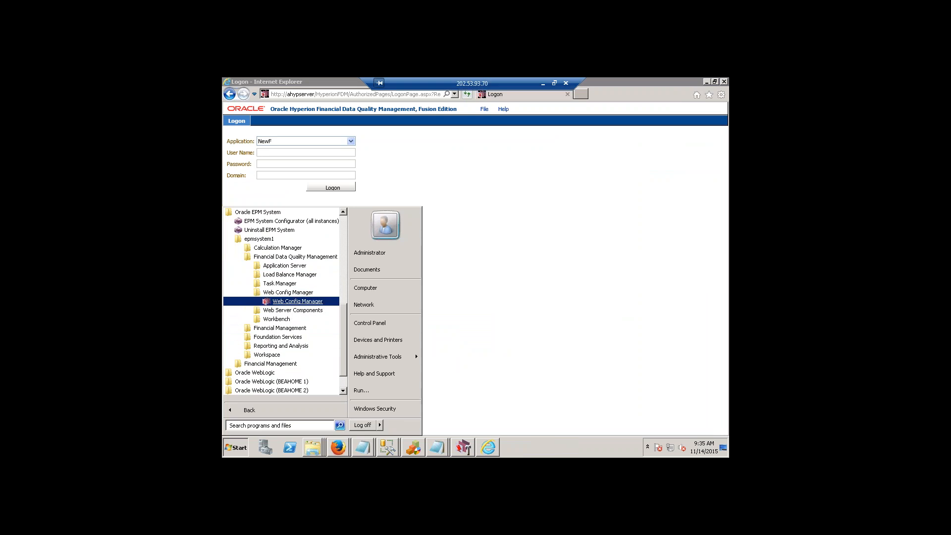
{"action": "left_click", "coordinate": [298, 301]}
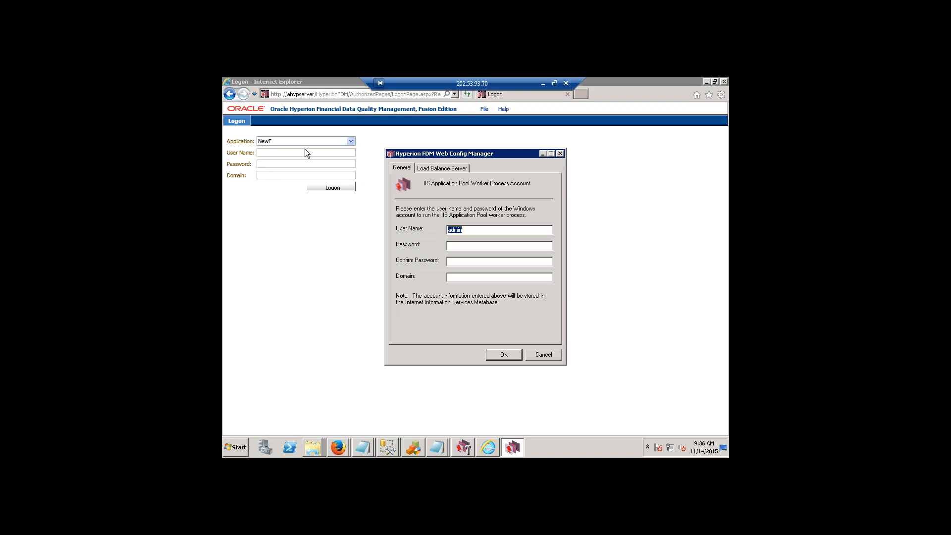
Review the worker process account and load balance server settings in Web Config Manager, then close it without changes.
{"action": "left_click_drag", "start_coordinate": [466, 159], "coordinate": [491, 194]}
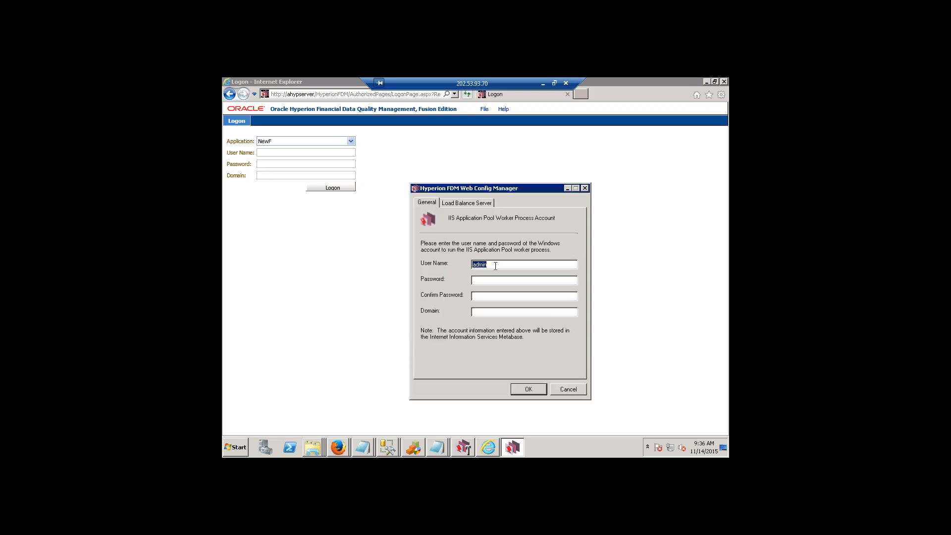
{"action": "left_click", "coordinate": [478, 206]}
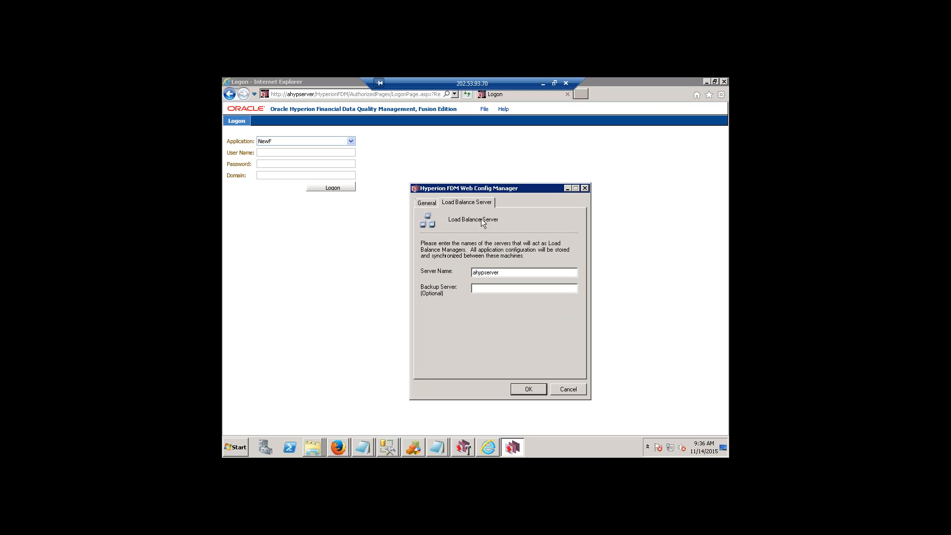
{"action": "left_click_drag", "start_coordinate": [456, 79], "coordinate": [522, 79]}
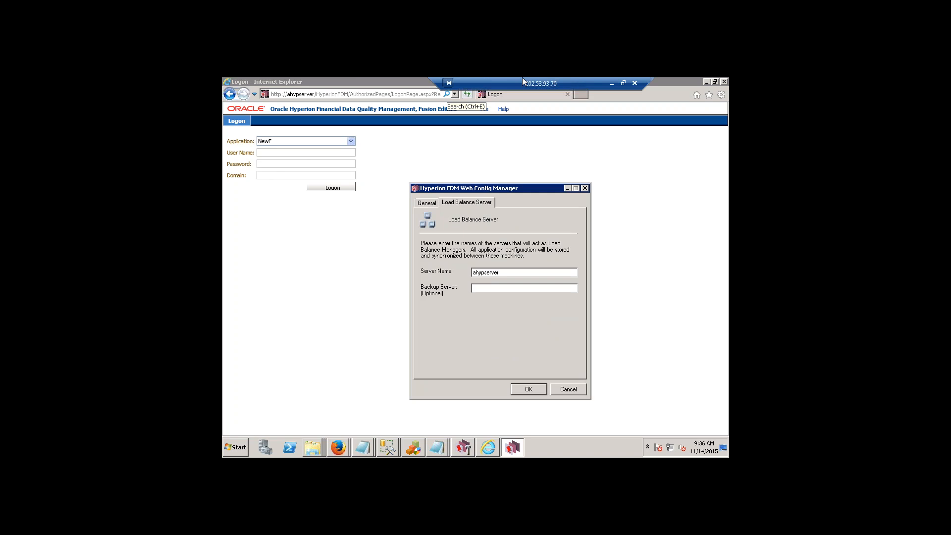
{"action": "left_click", "coordinate": [495, 288]}
{"action": "left_click", "coordinate": [569, 387]}
Reopen Web Config Manager from the epmsystem1 Financial Data Quality Management programs, check its load balance server settings, and cancel.
{"action": "left_click", "coordinate": [236, 447]}
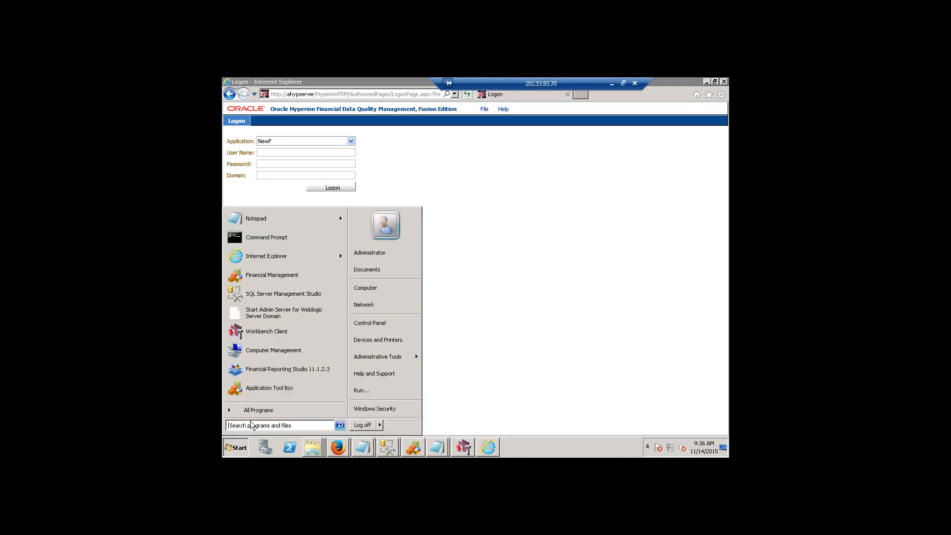
{"action": "left_click", "coordinate": [257, 411]}
{"action": "left_click", "coordinate": [271, 337]}
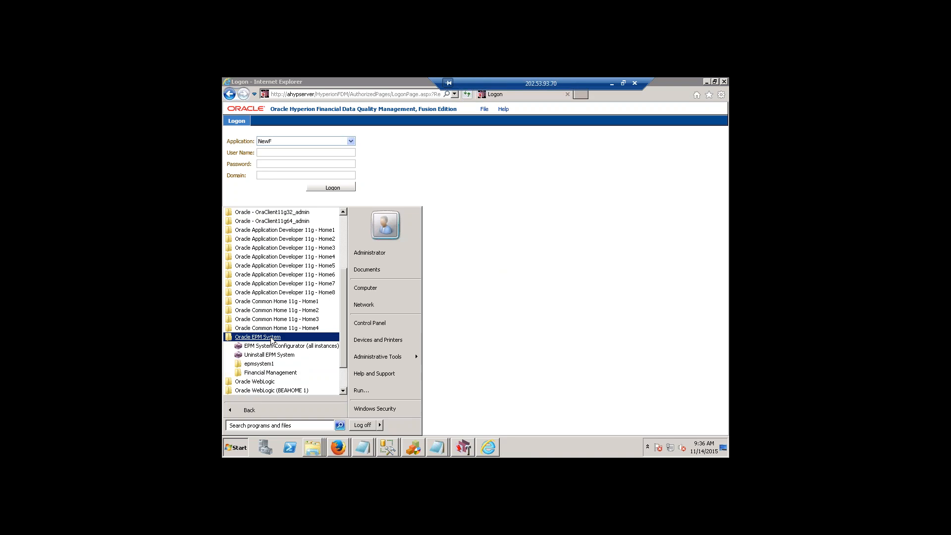
{"action": "left_click", "coordinate": [277, 364]}
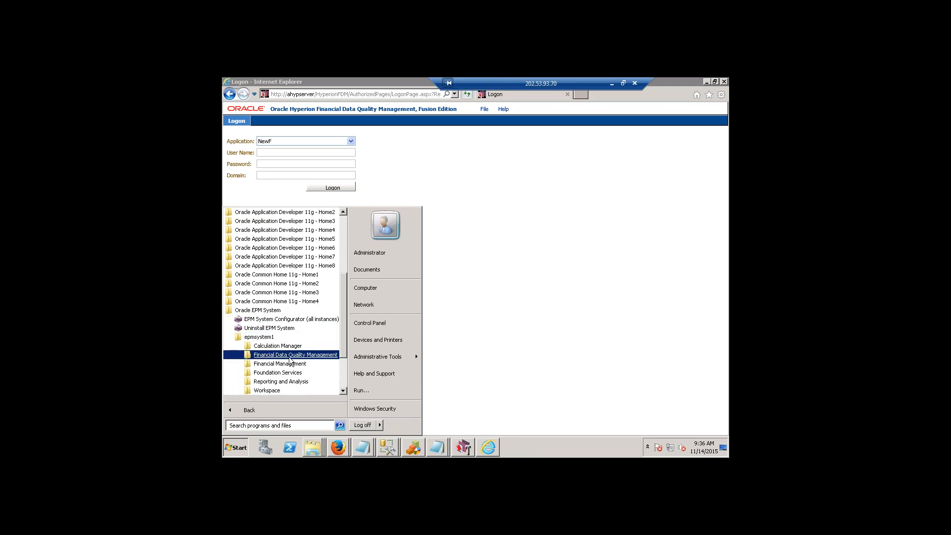
{"action": "left_click", "coordinate": [289, 358]}
{"action": "left_click", "coordinate": [288, 373]}
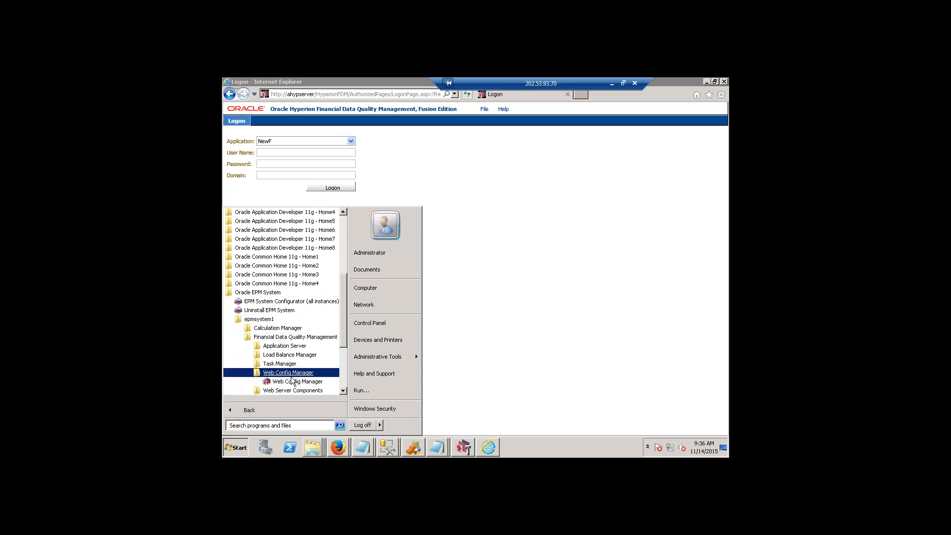
{"action": "left_click", "coordinate": [292, 382]}
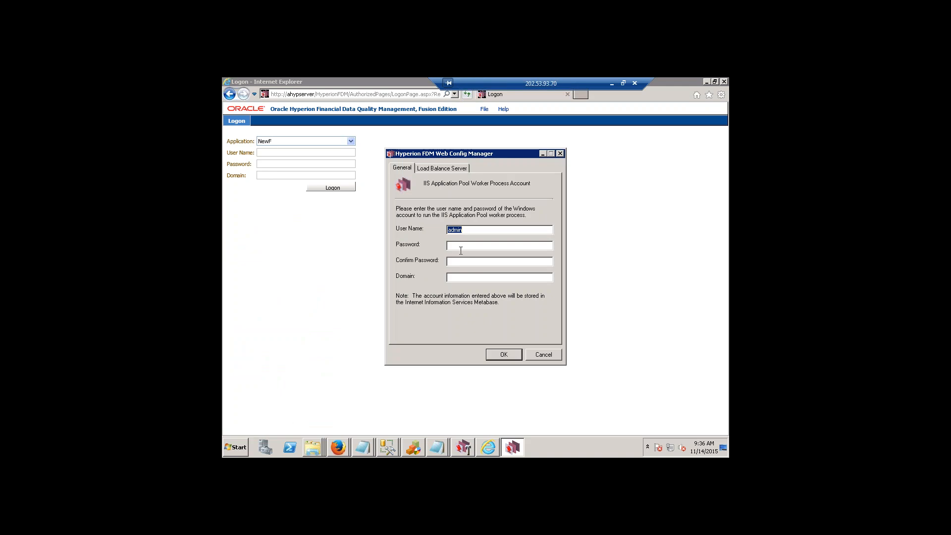
{"action": "left_click", "coordinate": [451, 168]}
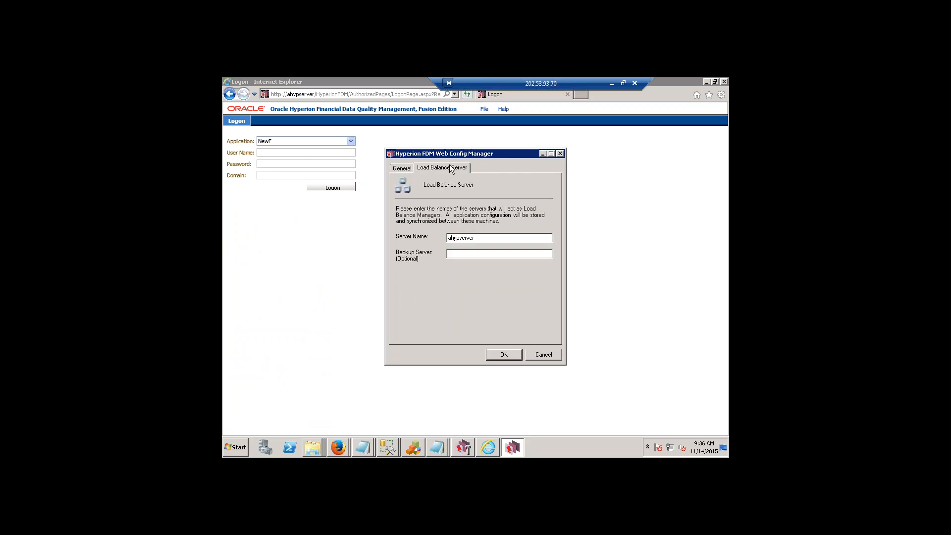
{"action": "left_click", "coordinate": [542, 356]}
Open the FDM Task Manager configuration from the epmsystem1 programs, check its service account and load balance server settings, and cancel.
{"action": "left_click", "coordinate": [229, 451]}
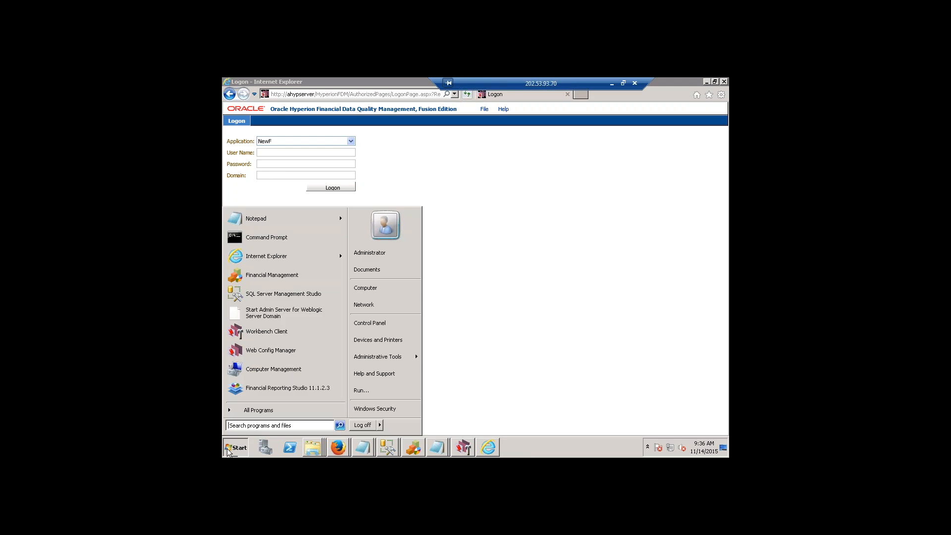
{"action": "left_click", "coordinate": [258, 410]}
{"action": "left_click", "coordinate": [274, 338]}
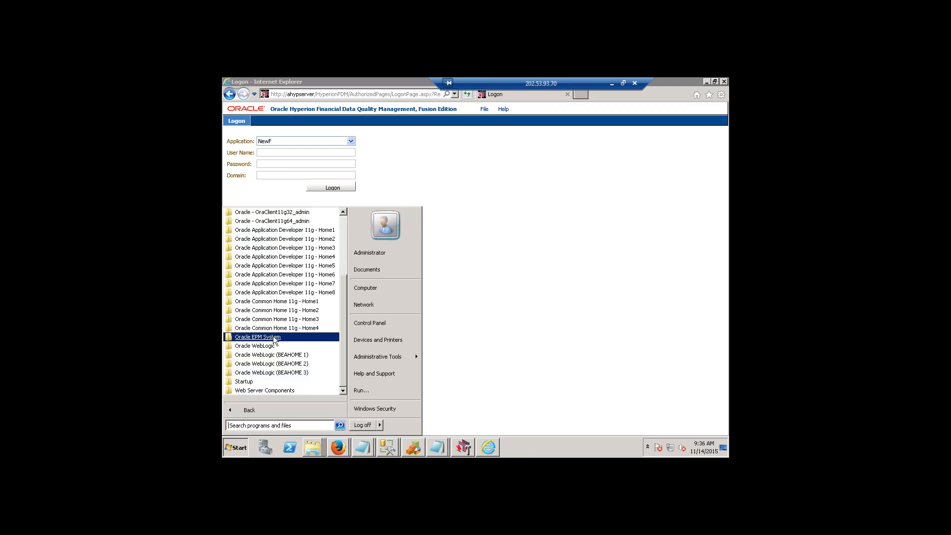
{"action": "left_click", "coordinate": [275, 366]}
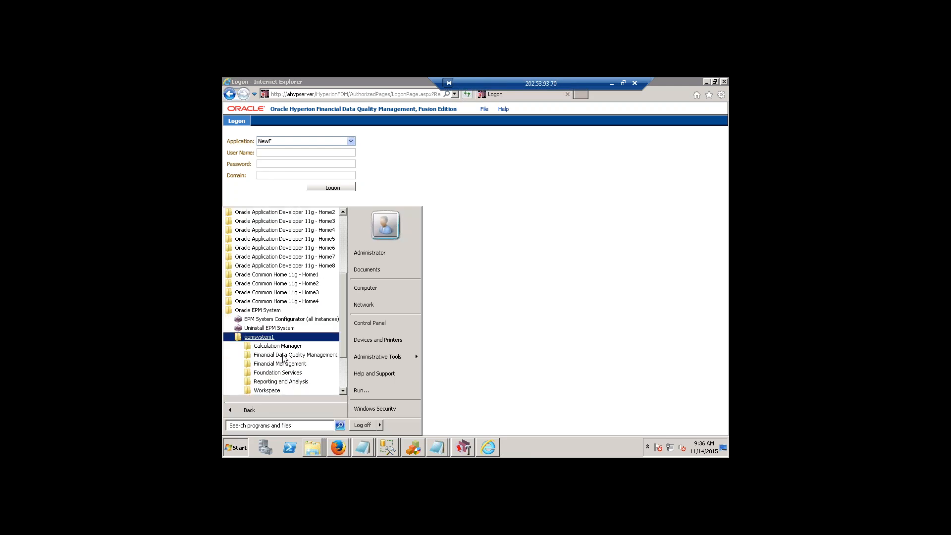
{"action": "left_click", "coordinate": [285, 356]}
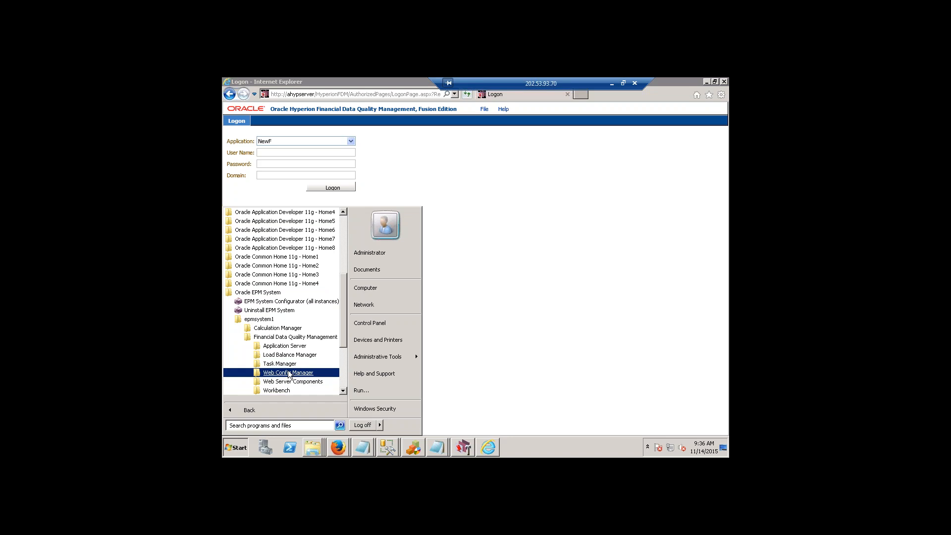
{"action": "left_click", "coordinate": [291, 365]}
{"action": "left_click", "coordinate": [295, 368]}
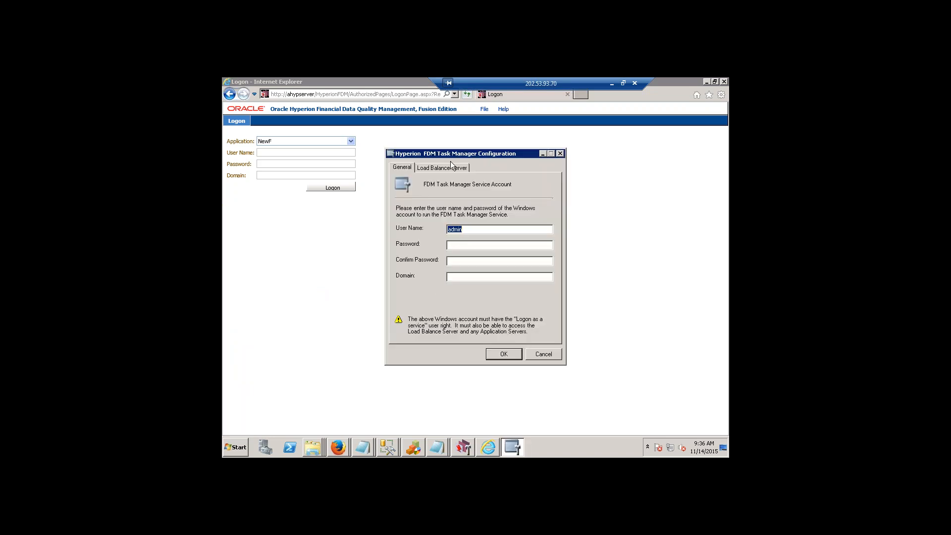
{"action": "left_click", "coordinate": [449, 167]}
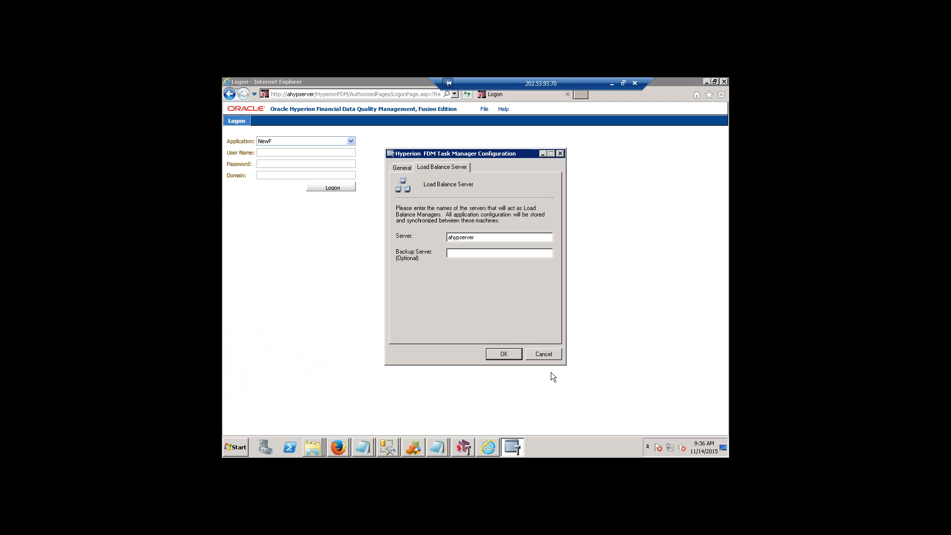
{"action": "left_click", "coordinate": [543, 354]}
Launch the Application Server Config Manager from the Financial Data Quality Management programs of epmsystem1 in Oracle EPM System.
{"action": "left_click", "coordinate": [257, 412]}
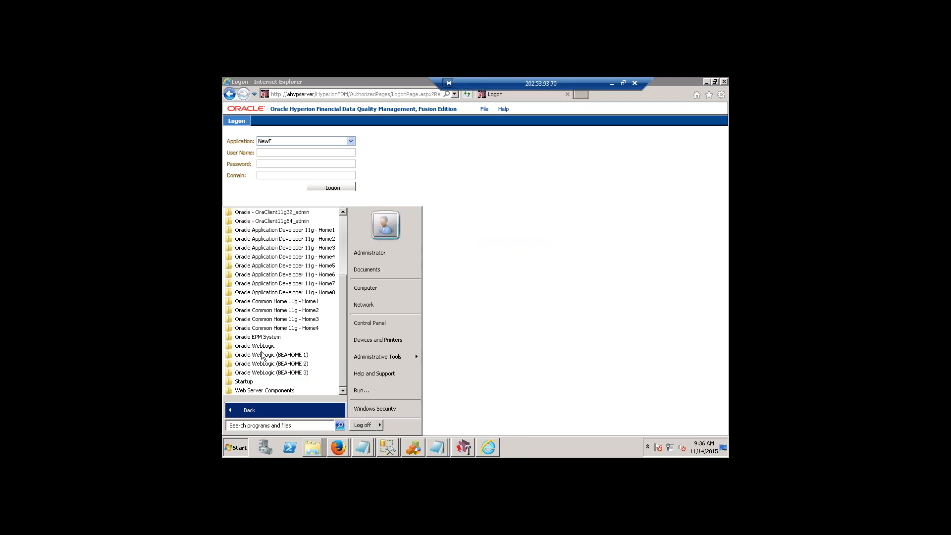
{"action": "left_click", "coordinate": [269, 337]}
{"action": "left_click", "coordinate": [270, 364]}
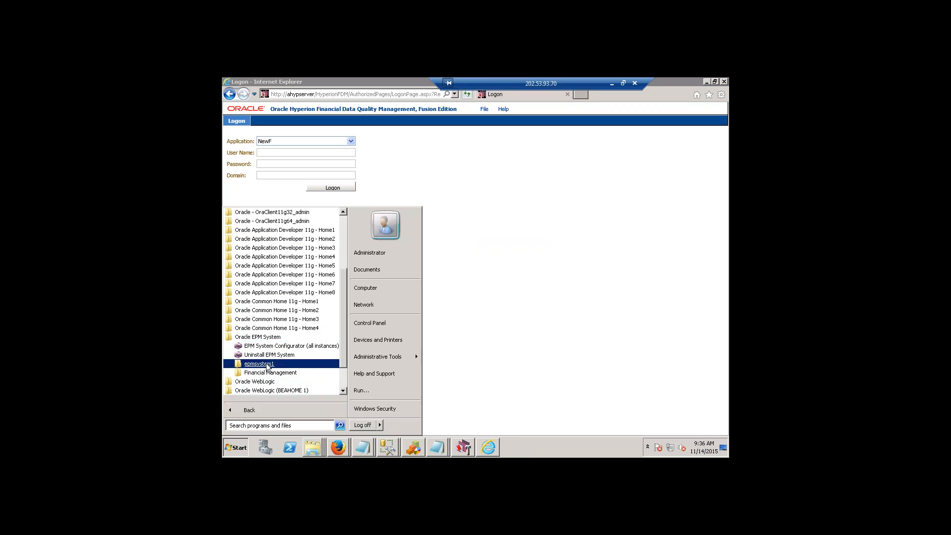
{"action": "left_click", "coordinate": [279, 355]}
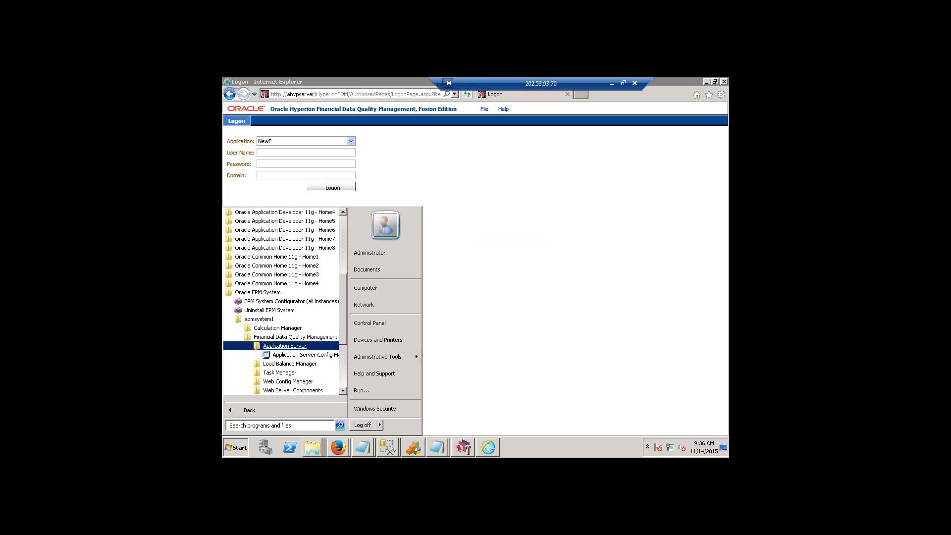
{"action": "left_click", "coordinate": [284, 347]}
{"action": "left_click", "coordinate": [297, 354]}
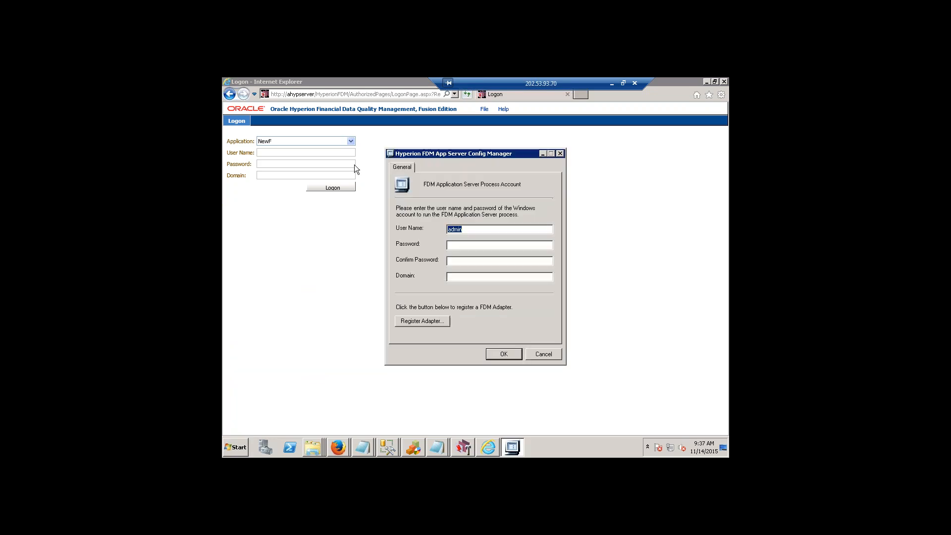
Review the password, confirmation and domain fields of the FDM Application Server process account, then close without changes.
{"action": "left_click", "coordinate": [478, 246]}
{"action": "left_click", "coordinate": [474, 259]}
{"action": "left_click", "coordinate": [521, 277]}
{"action": "left_click", "coordinate": [539, 356]}
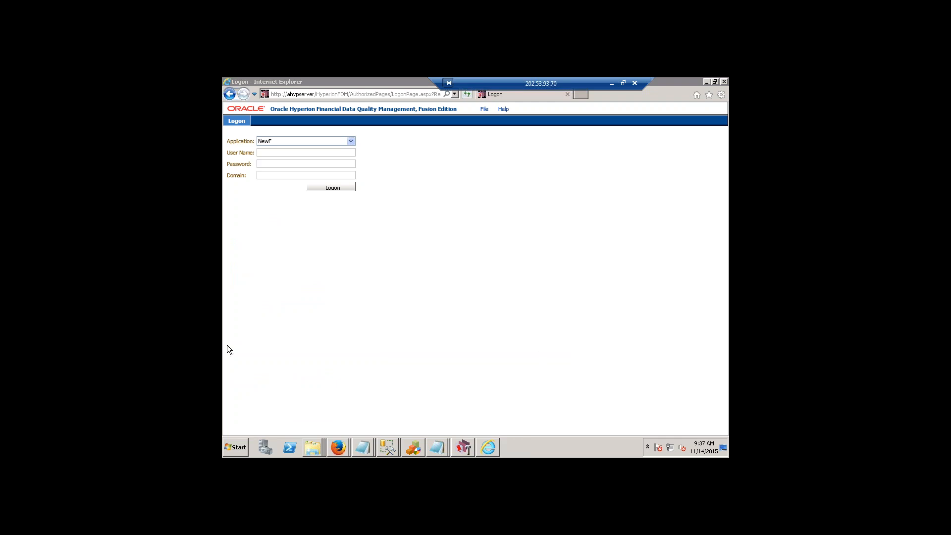
Launch Load Balance Configuration from the Financial Data Quality Management programs of epmsystem1 in Oracle EPM System.
{"action": "left_click", "coordinate": [245, 447]}
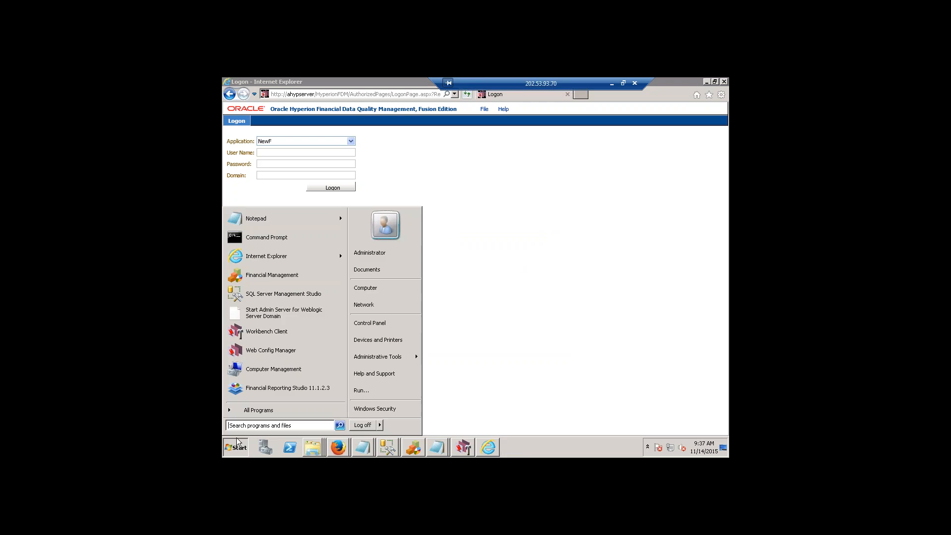
{"action": "left_click", "coordinate": [268, 412]}
{"action": "left_click", "coordinate": [282, 338]}
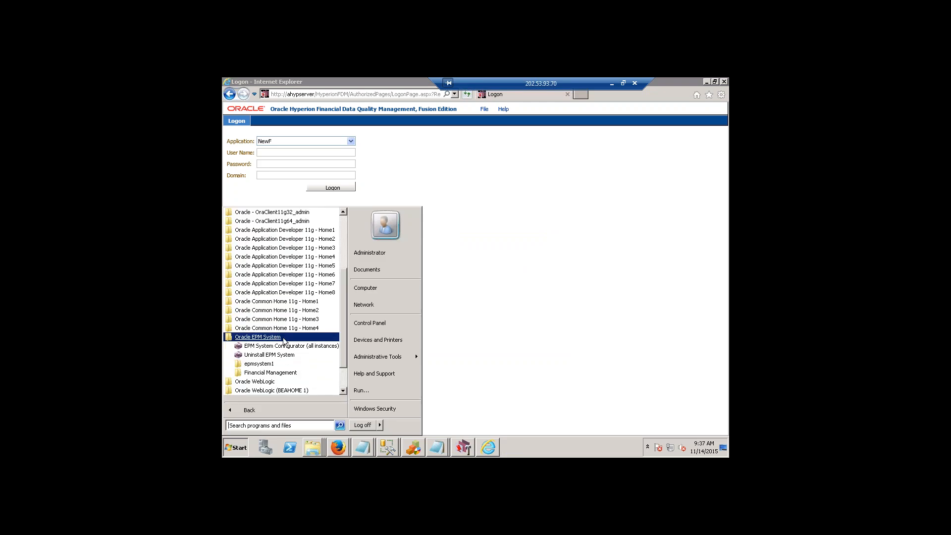
{"action": "left_click", "coordinate": [273, 365]}
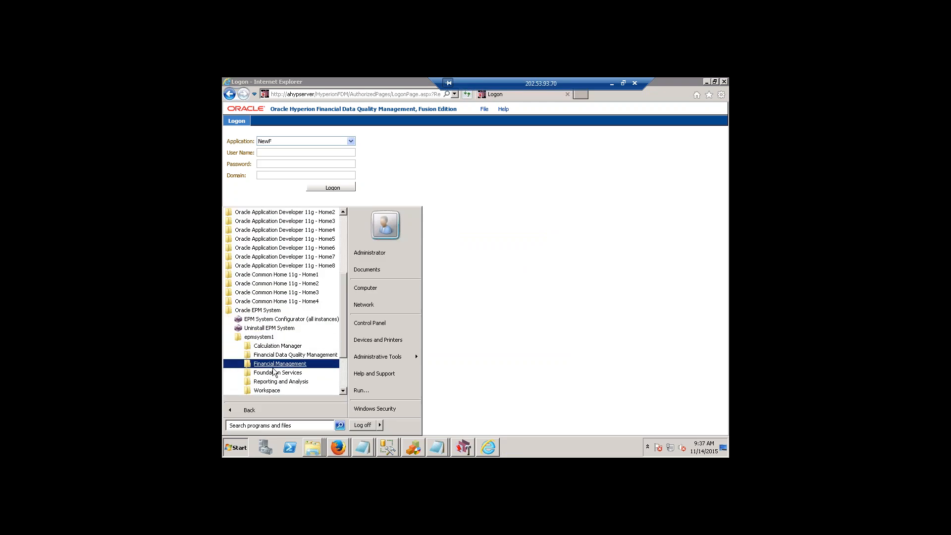
{"action": "left_click", "coordinate": [292, 361]}
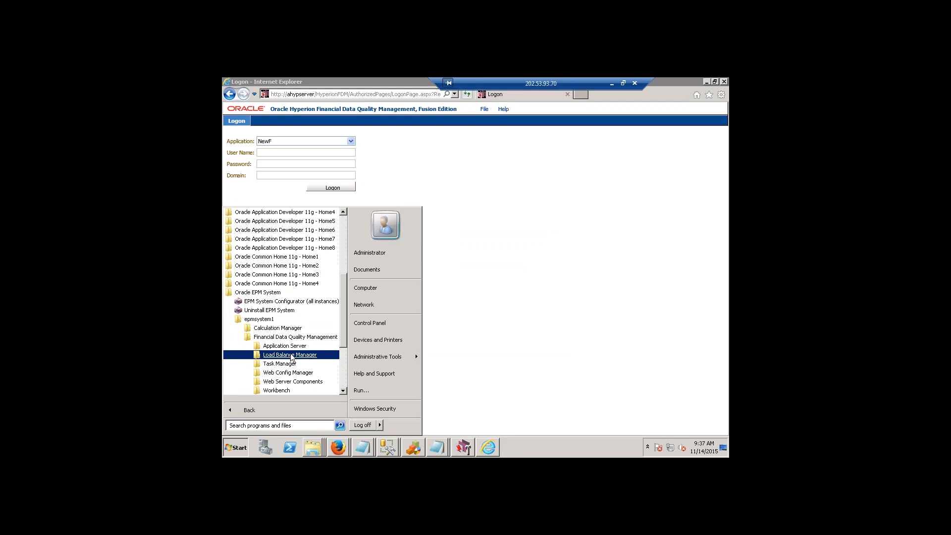
{"action": "left_click", "coordinate": [291, 356]}
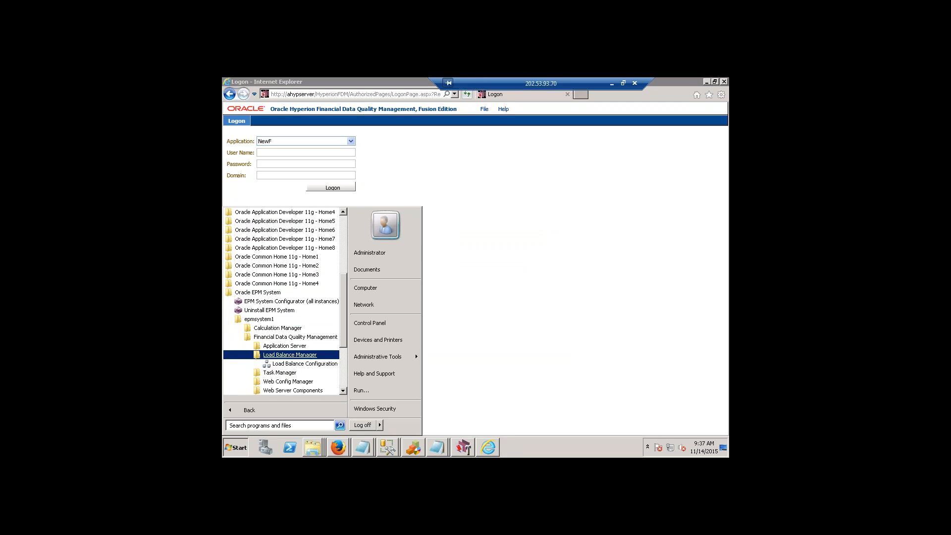
{"action": "left_click", "coordinate": [297, 365]}
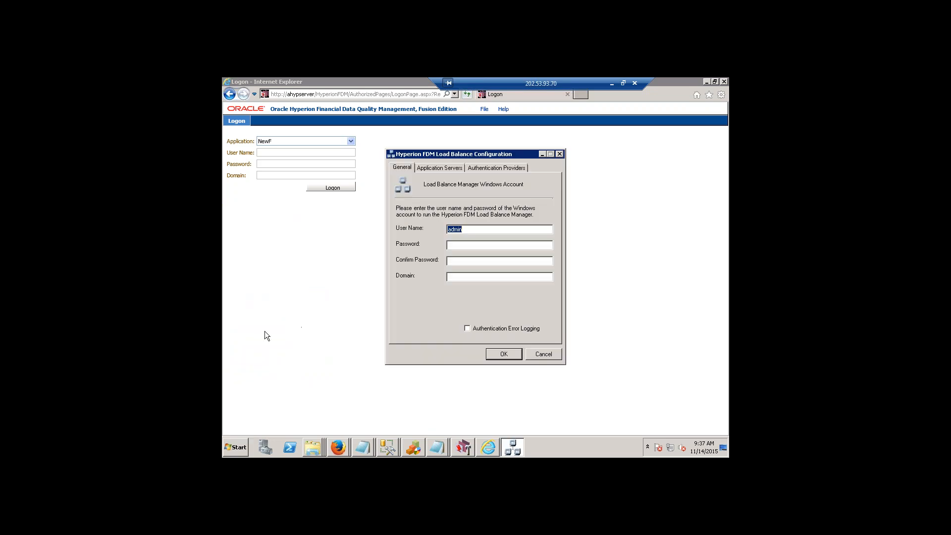
Review the configured application servers and authentication providers, selecting the Shared Services (CSS) provider.
{"action": "left_click", "coordinate": [440, 168]}
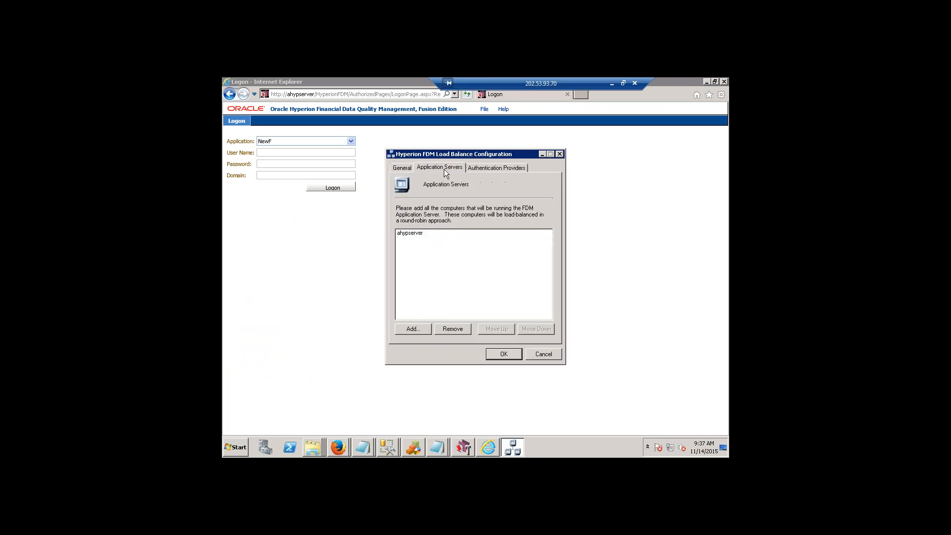
{"action": "left_click", "coordinate": [406, 233]}
{"action": "left_click", "coordinate": [486, 168]}
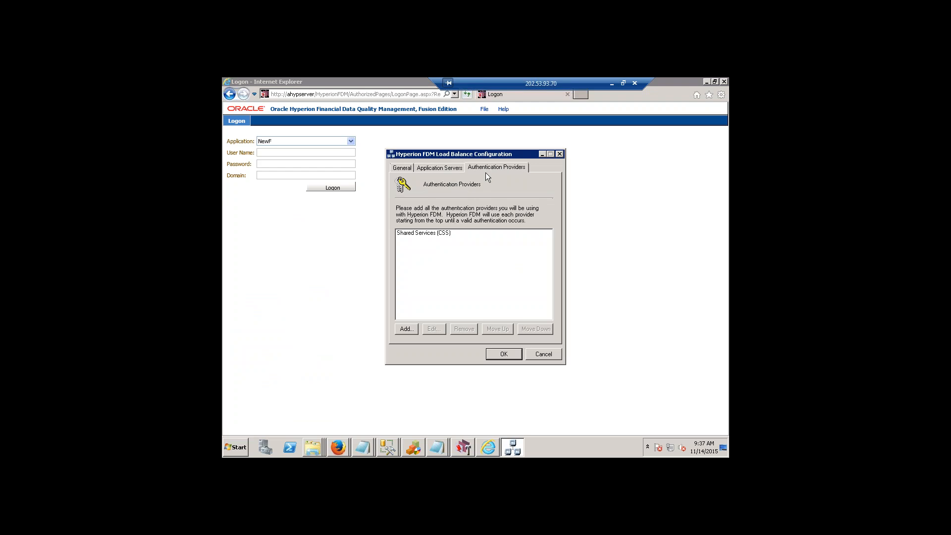
{"action": "left_click", "coordinate": [427, 233]}
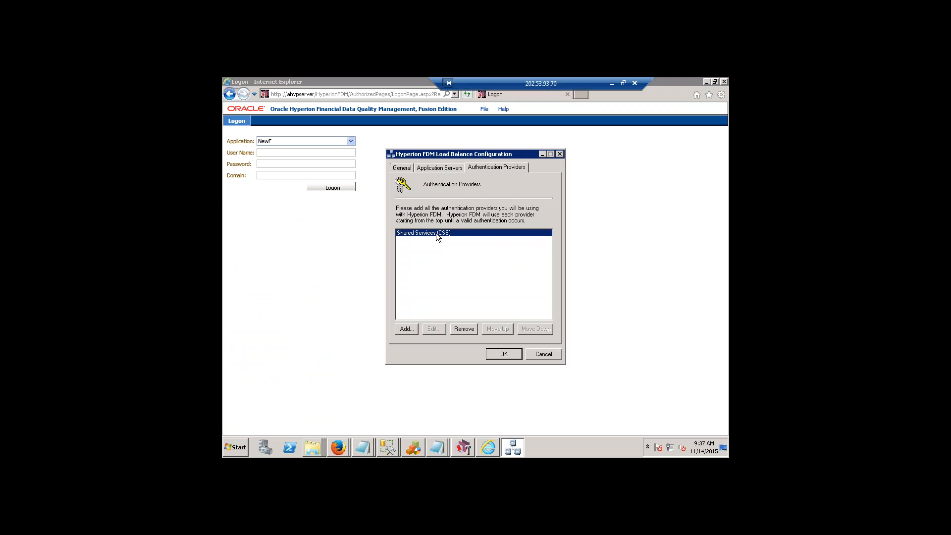
View the provider types available for a new authentication provider, then cancel adding one.
{"action": "left_click", "coordinate": [406, 330]}
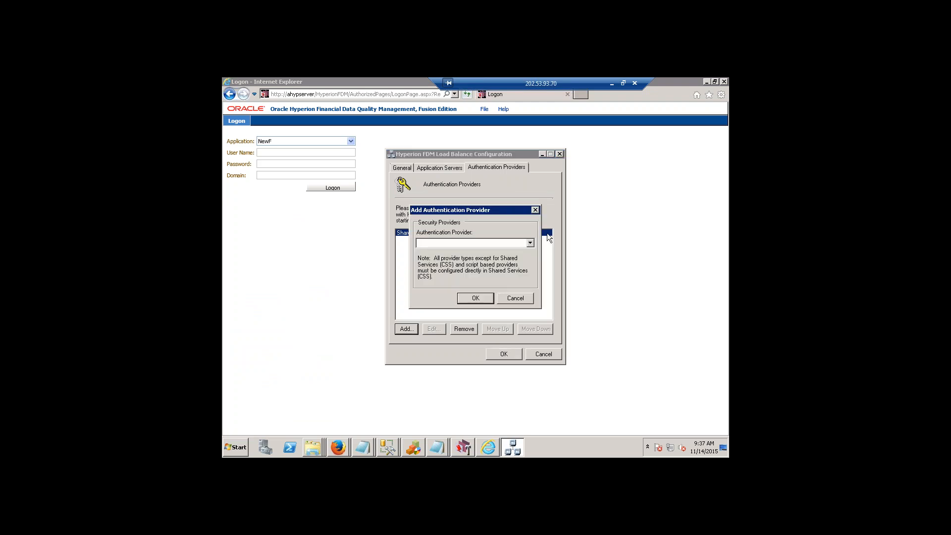
{"action": "left_click", "coordinate": [529, 244]}
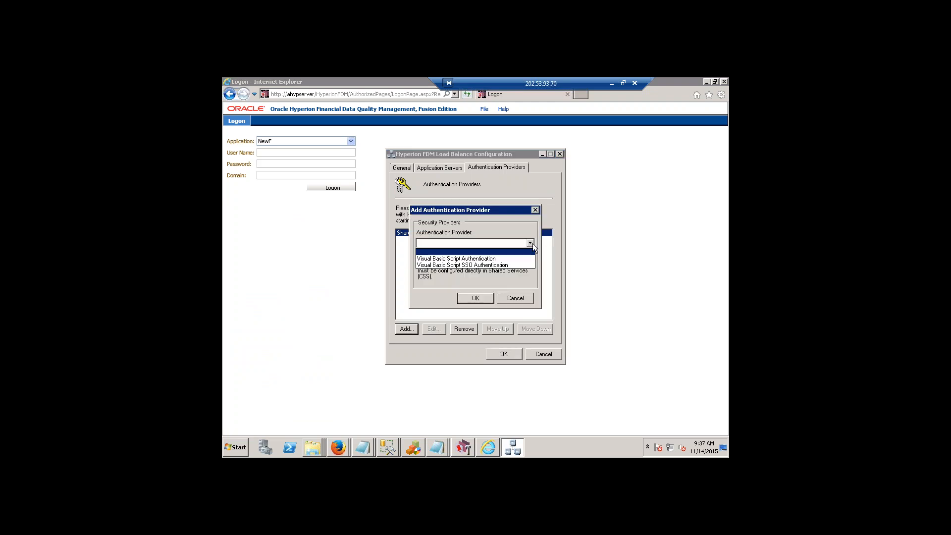
{"action": "left_click", "coordinate": [514, 302]}
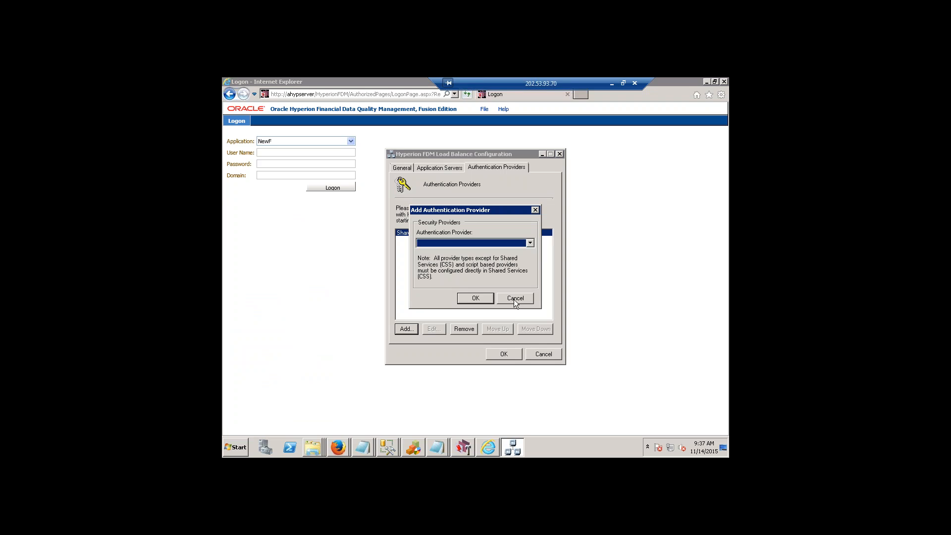
{"action": "left_click", "coordinate": [514, 299]}
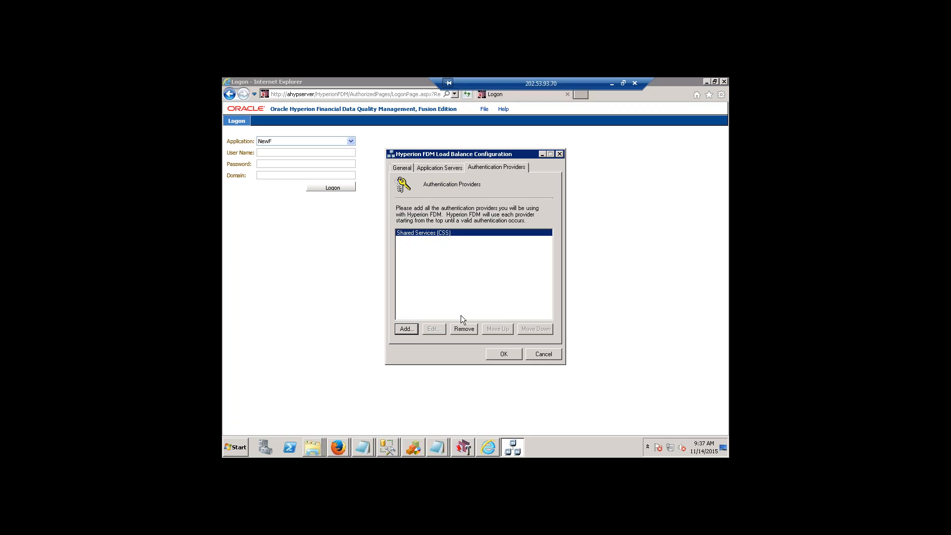
Check the Visual Basic script provider options for adding an authentication provider again, and cancel without choosing one.
{"action": "left_click", "coordinate": [406, 329]}
{"action": "left_click", "coordinate": [530, 243]}
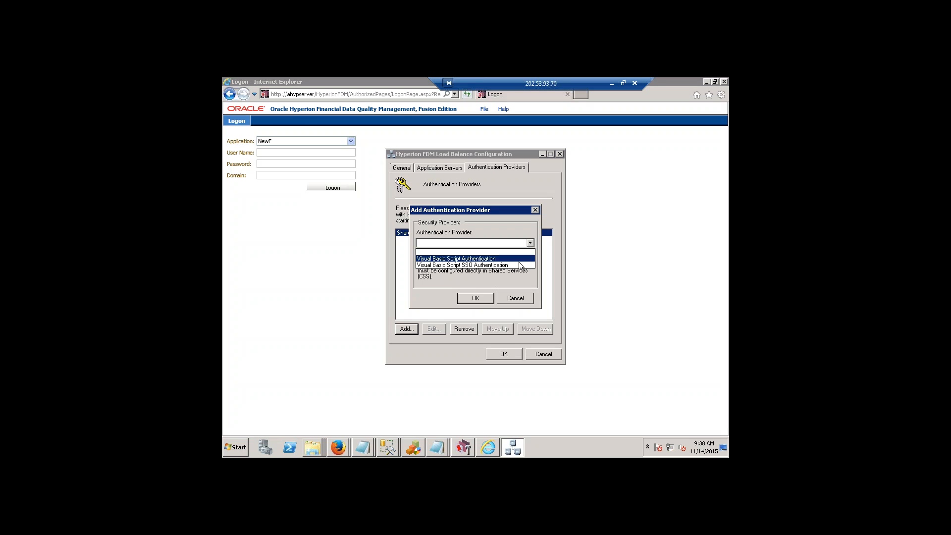
{"action": "left_click", "coordinate": [509, 299]}
{"action": "left_click", "coordinate": [517, 298]}
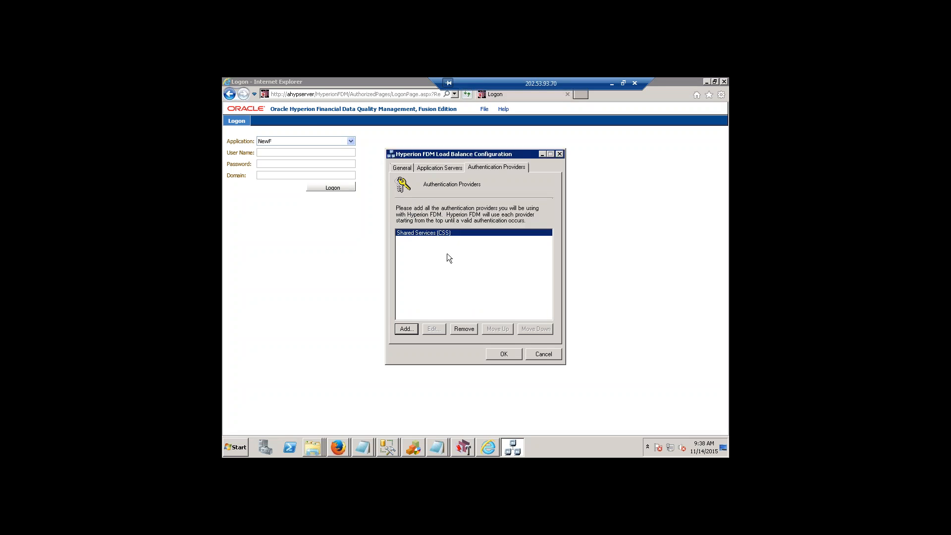
Remove the existing Shared Services authentication provider and start adding a new one of type Shared Services (CSS).
{"action": "left_click", "coordinate": [462, 329]}
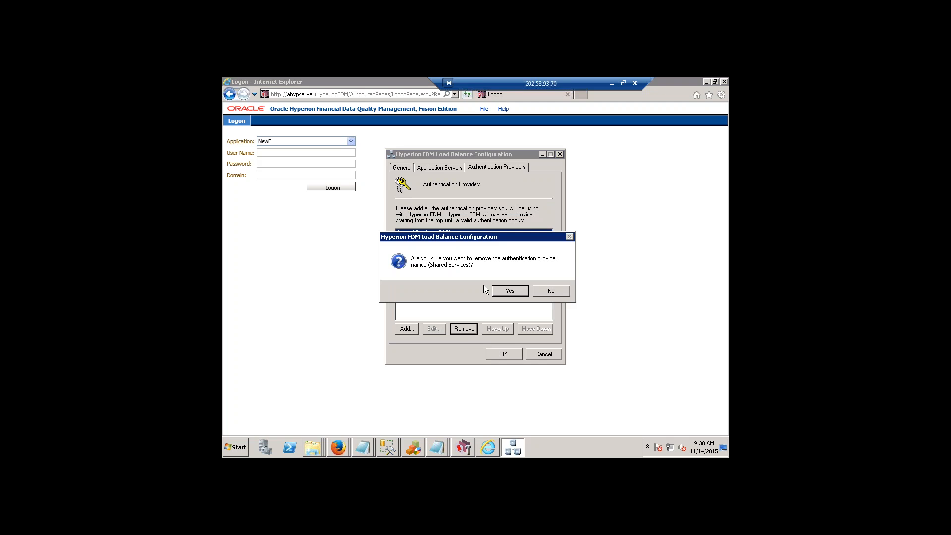
{"action": "left_click", "coordinate": [511, 290]}
{"action": "left_click", "coordinate": [408, 330]}
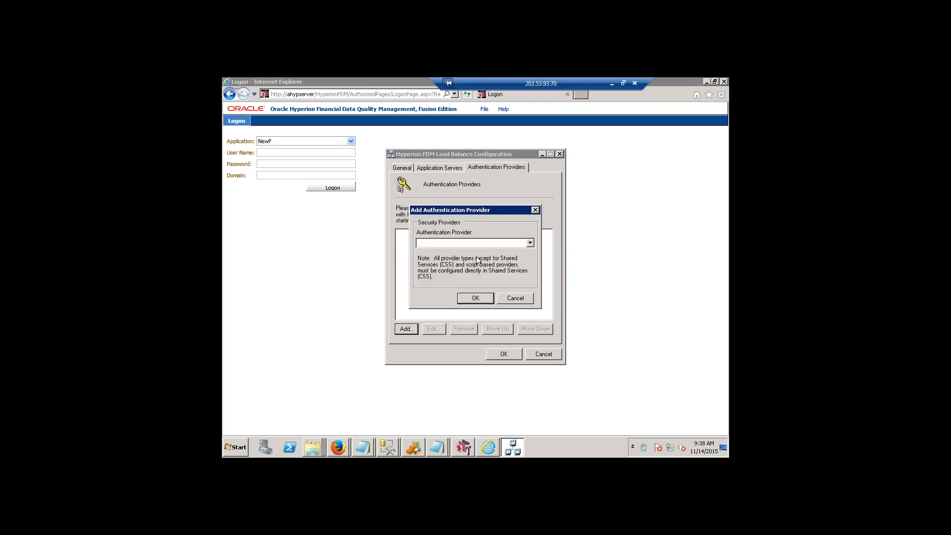
{"action": "left_click", "coordinate": [530, 243]}
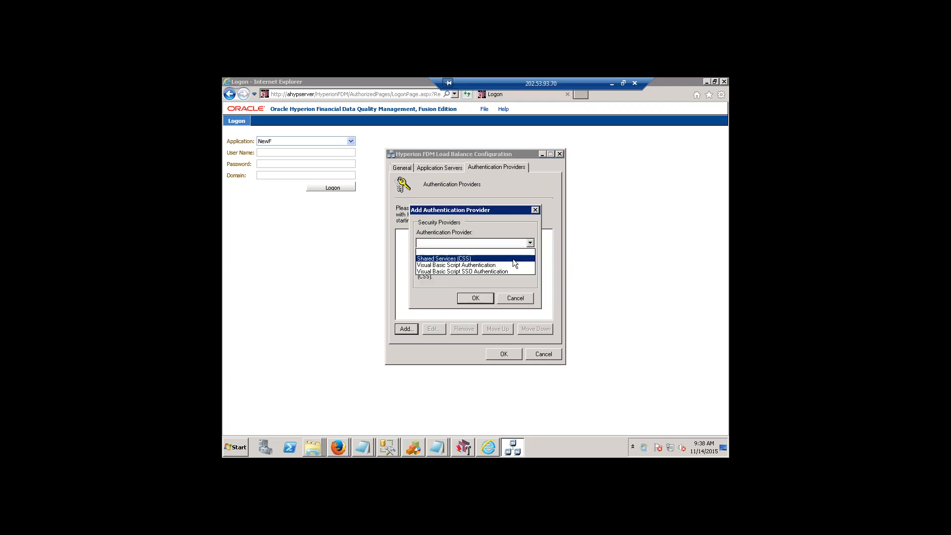
{"action": "left_click", "coordinate": [513, 259]}
{"action": "left_click", "coordinate": [467, 299]}
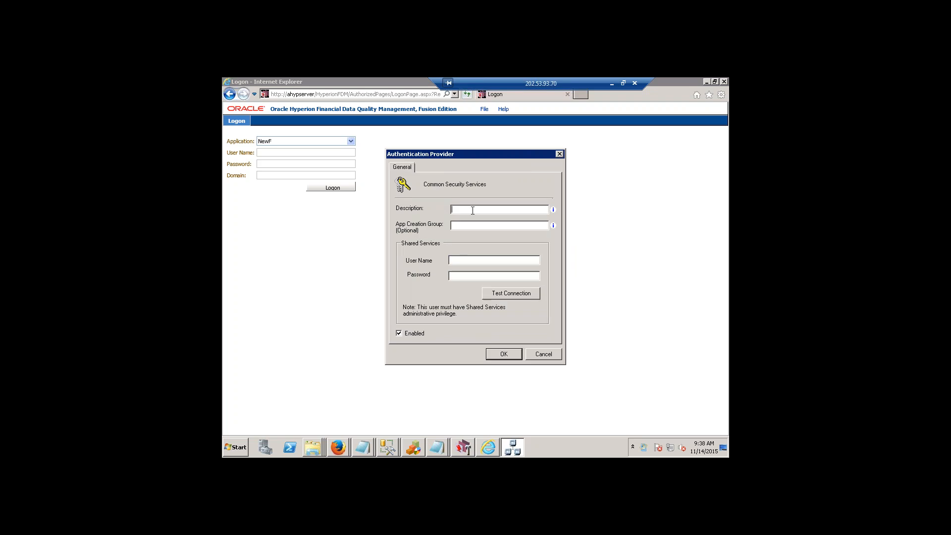
Describe the new Common Security Services provider as "Shared services".
{"action": "type", "text": "SHARED"}
{"action": "key", "text": "BackSpace"}
{"action": "key", "text": "BackSpace"}
{"action": "key", "text": "BackSpace"}
{"action": "key", "text": "BackSpace"}
{"action": "type", "text": "ared services"}
Enter the Shared Services user admin and its password, test the connection and save the provider.
{"action": "left_click", "coordinate": [457, 259]}
{"action": "type", "text": "admin"}
{"action": "left_click", "coordinate": [498, 293]}
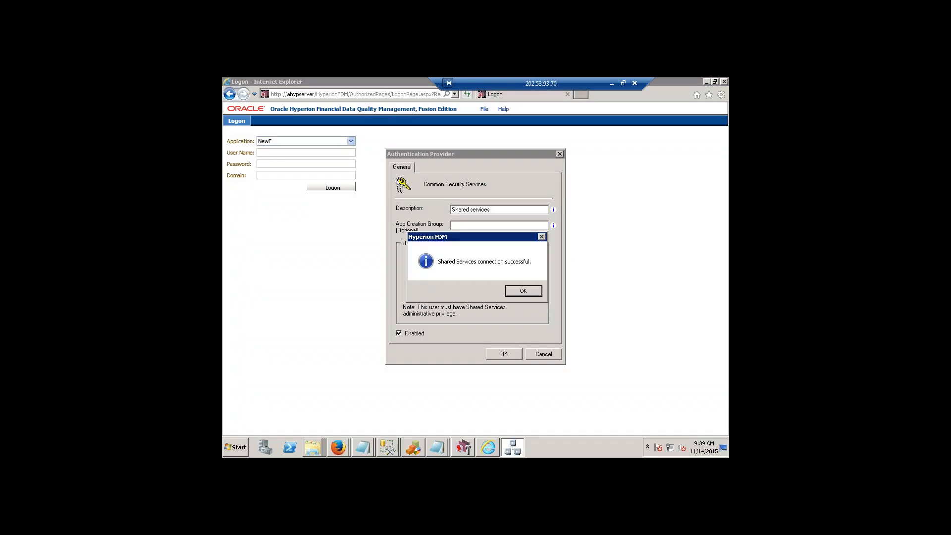
{"action": "left_click_drag", "start_coordinate": [501, 234], "coordinate": [489, 287]}
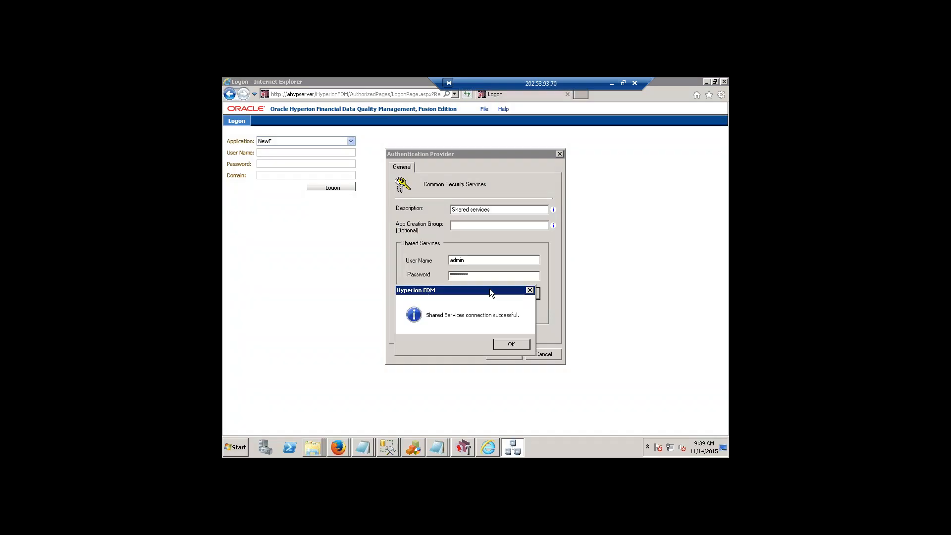
{"action": "left_click", "coordinate": [512, 345]}
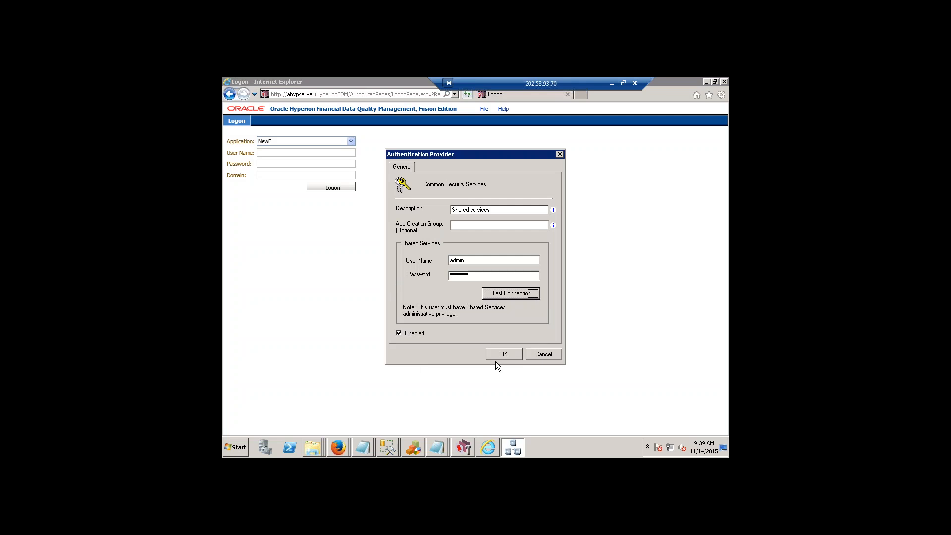
{"action": "left_click", "coordinate": [498, 355]}
Enter and confirm the Load Balance Manager Windows account password for admin, and save the load balance configuration.
{"action": "left_click", "coordinate": [506, 356]}
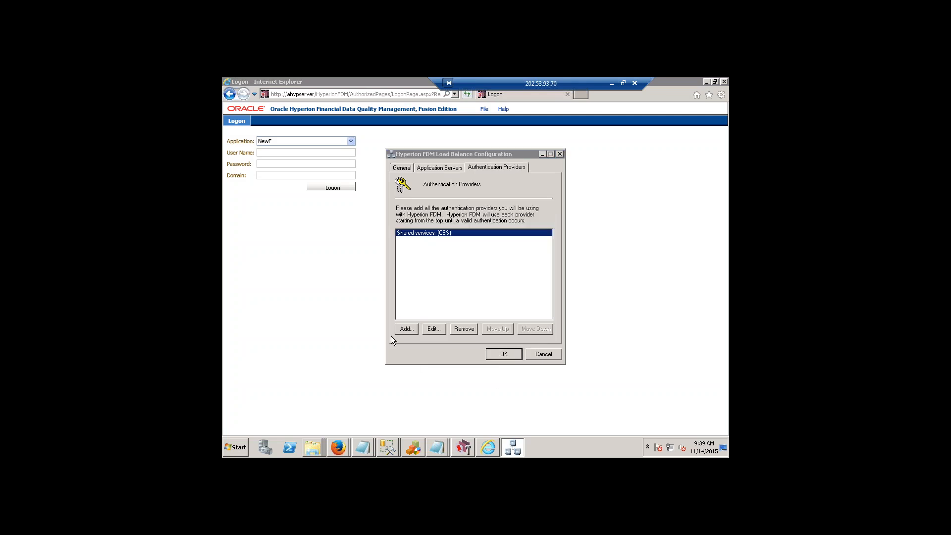
{"action": "left_click", "coordinate": [515, 290]}
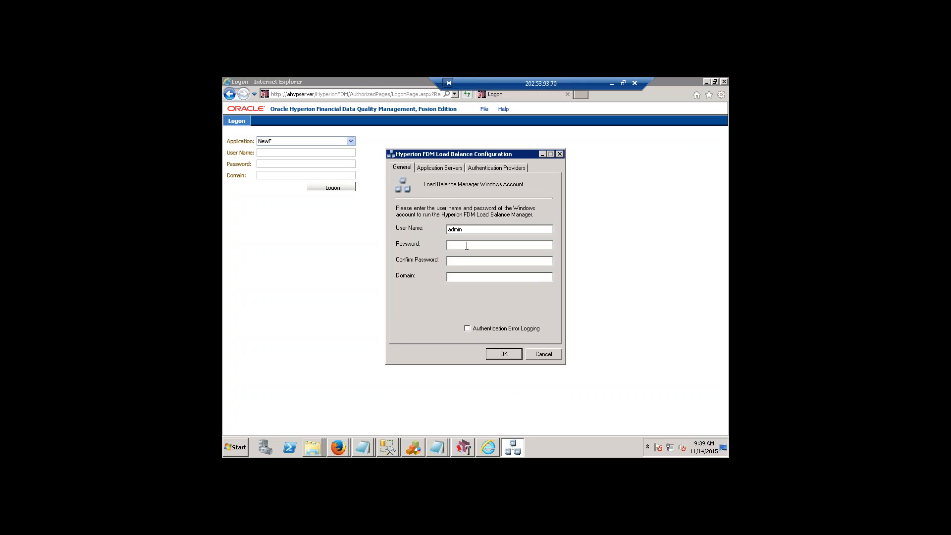
{"action": "type", "text": "******"}
{"action": "left_click", "coordinate": [495, 352]}
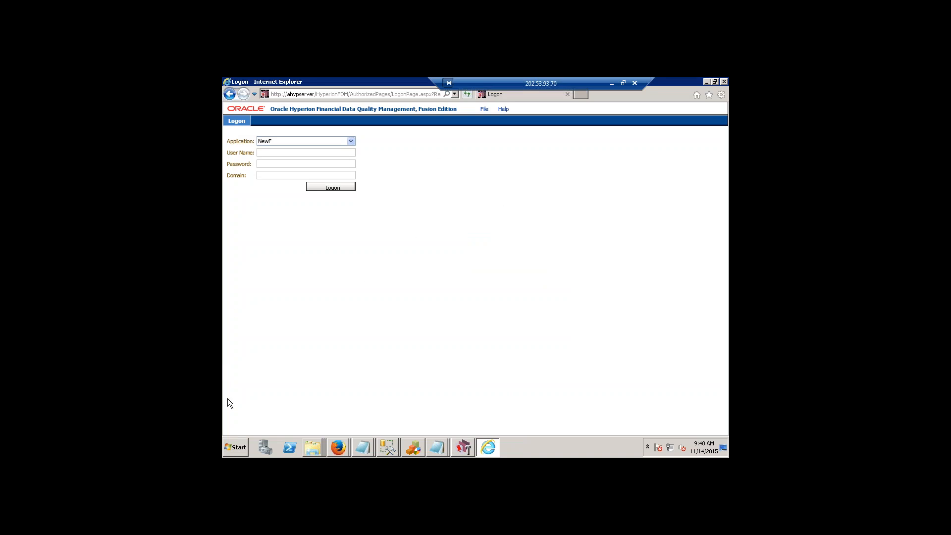
Review the Web Config Manager, Task Manager, Application Server and Load Balance Manager programs under epmsystem1's Financial Data Quality Management folder.
{"action": "left_click", "coordinate": [236, 447]}
{"action": "left_click", "coordinate": [266, 414]}
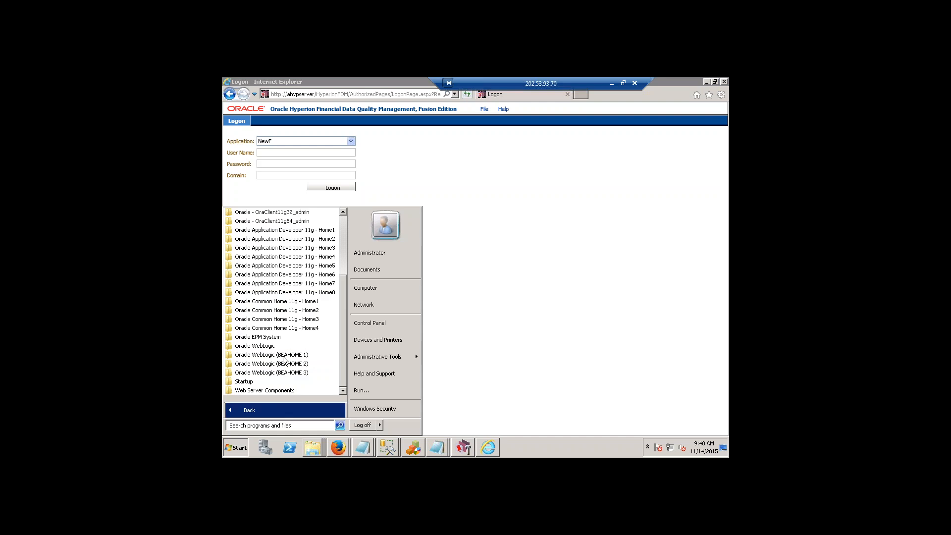
{"action": "left_click", "coordinate": [282, 337]}
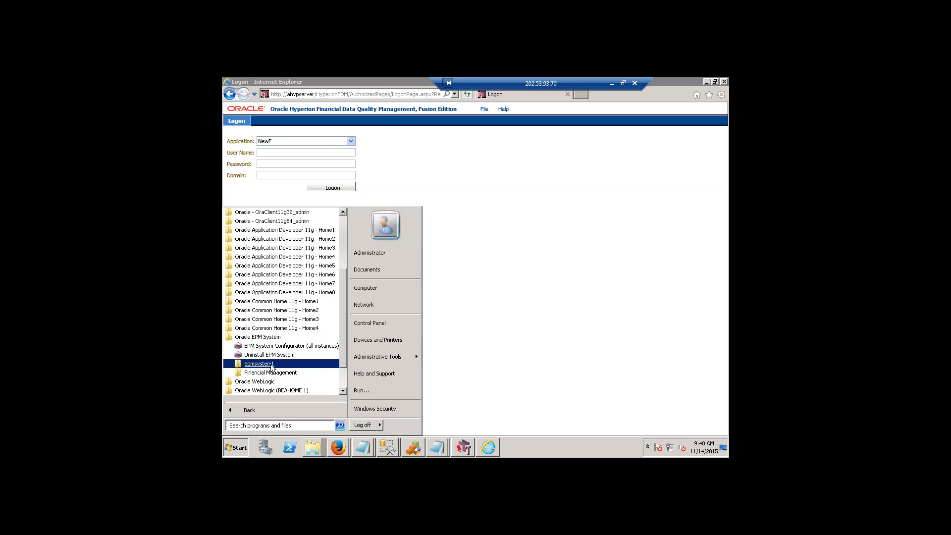
{"action": "left_click", "coordinate": [271, 365]}
{"action": "left_click", "coordinate": [285, 354]}
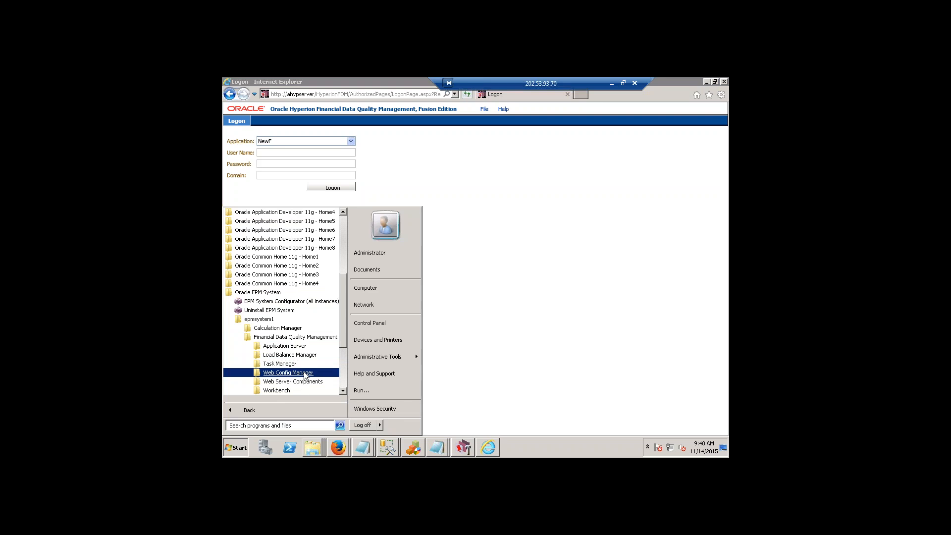
{"action": "left_click", "coordinate": [292, 373]}
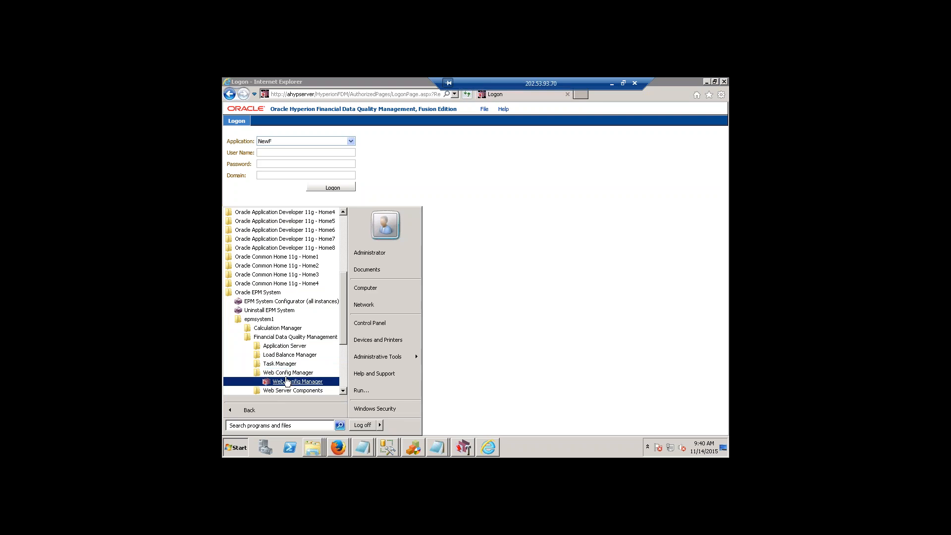
{"action": "left_click", "coordinate": [280, 364]}
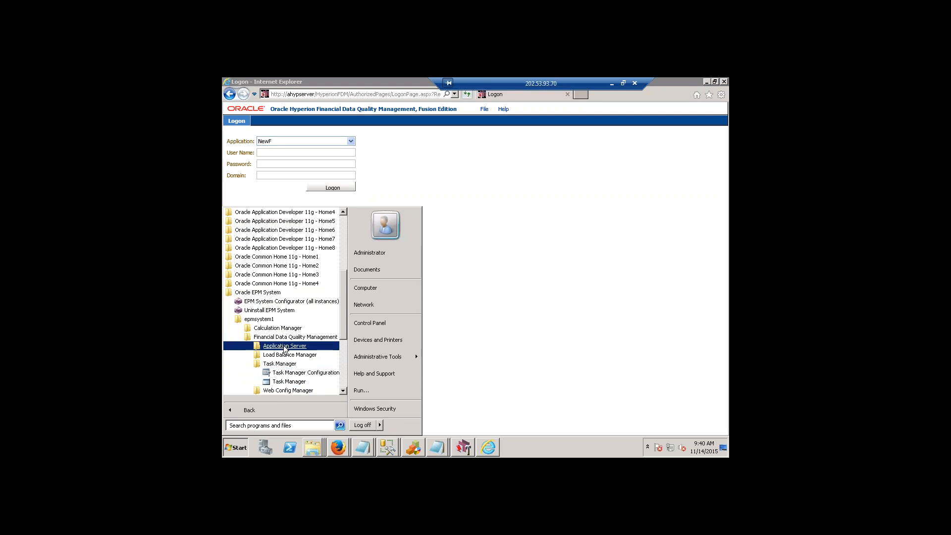
{"action": "left_click", "coordinate": [285, 346]}
{"action": "left_click", "coordinate": [284, 364]}
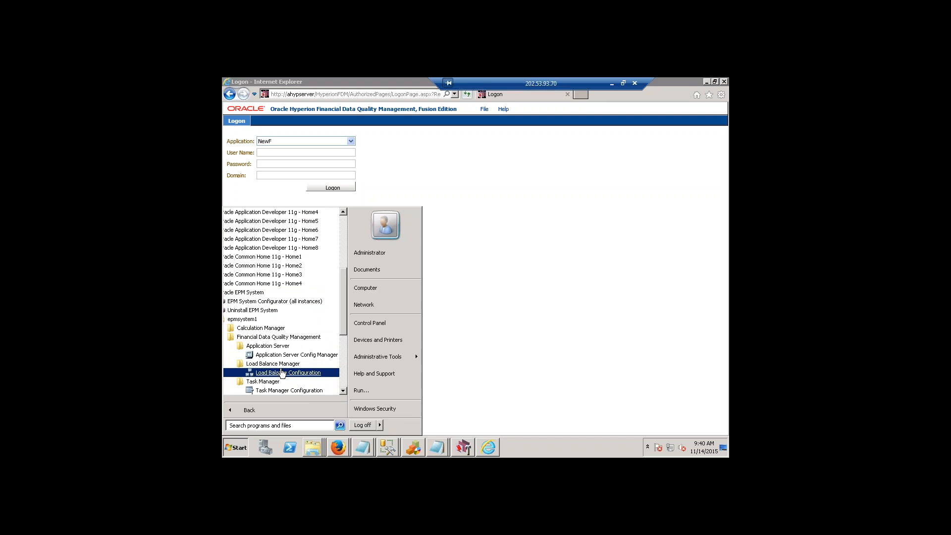
Launch Workbench Client from the Workbench programs of Financial Data Quality Management.
{"action": "left_click_drag", "start_coordinate": [343, 304], "coordinate": [328, 340]}
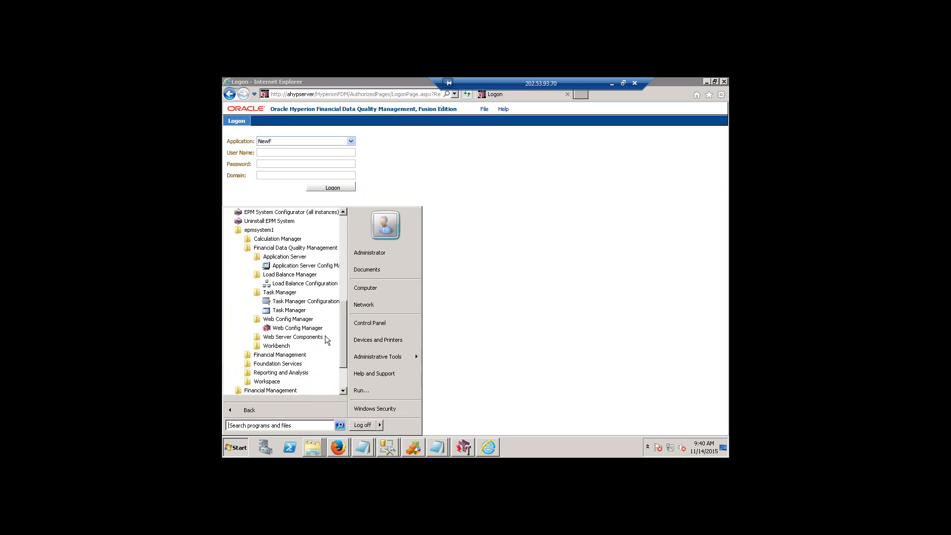
{"action": "left_click", "coordinate": [286, 350]}
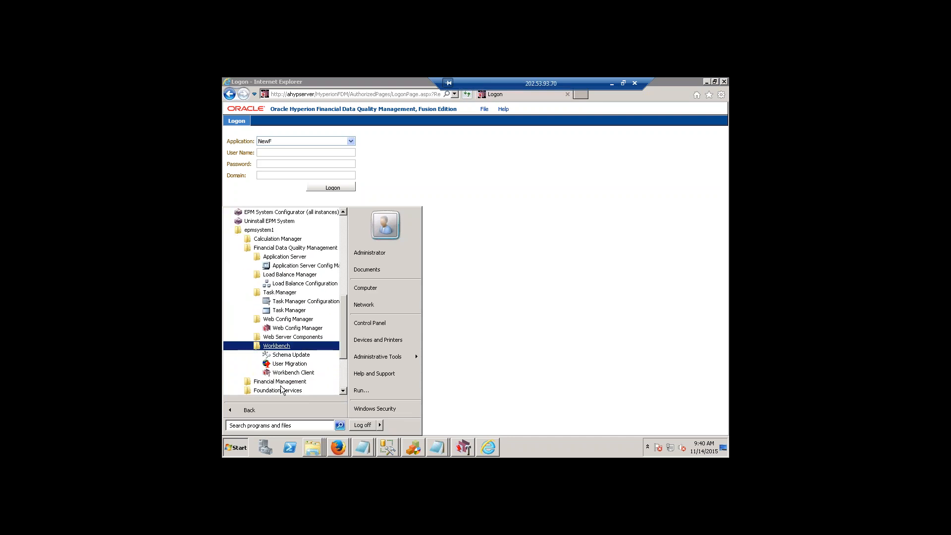
{"action": "left_click", "coordinate": [288, 369]}
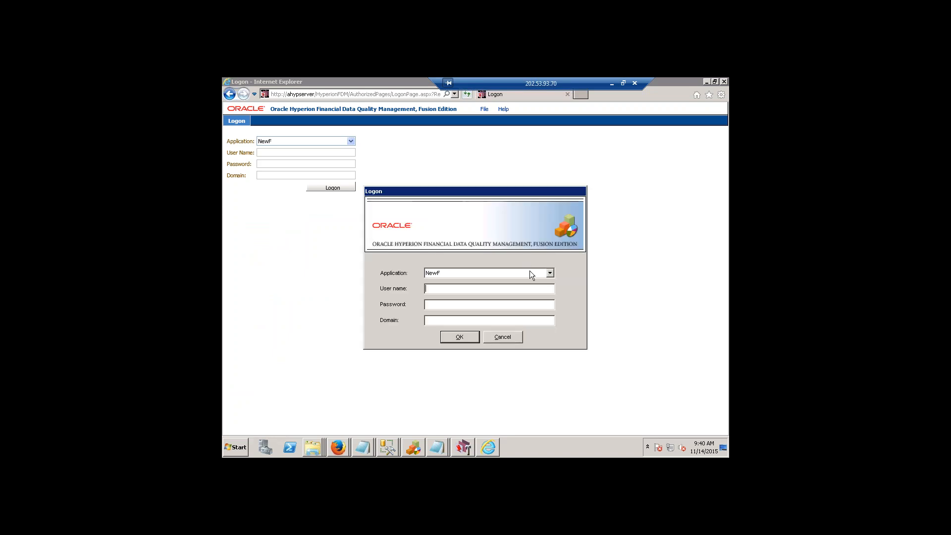
Choose <New Application> as the application in the Workbench logon.
{"action": "left_click", "coordinate": [550, 273]}
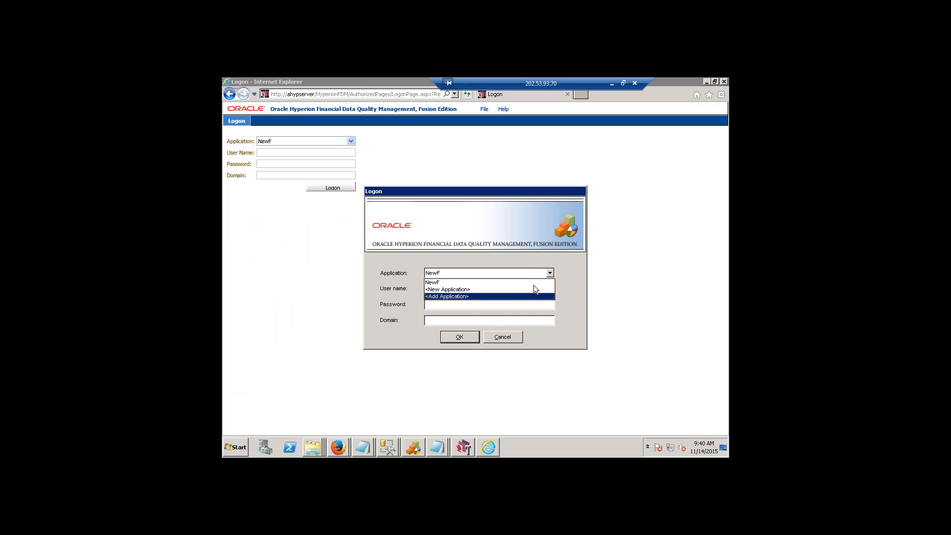
{"action": "left_click", "coordinate": [465, 286]}
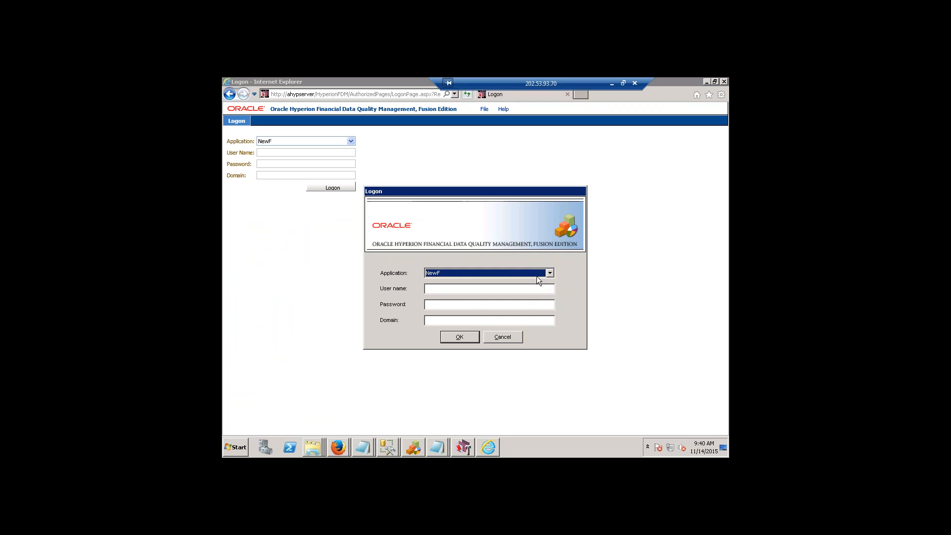
{"action": "left_click", "coordinate": [549, 273]}
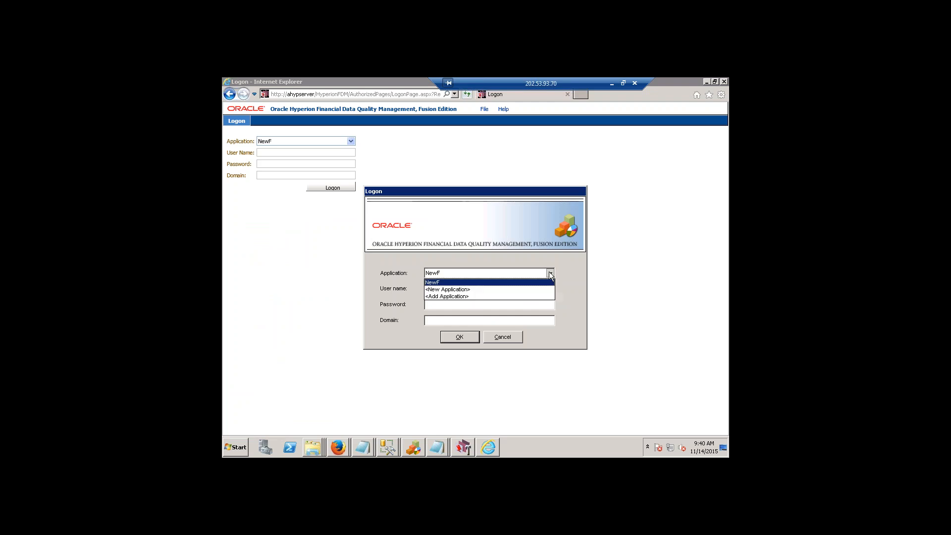
{"action": "left_click", "coordinate": [487, 290]}
Log on to Workbench as admin with the account password.
{"action": "left_click", "coordinate": [464, 290]}
{"action": "type", "text": "J"}
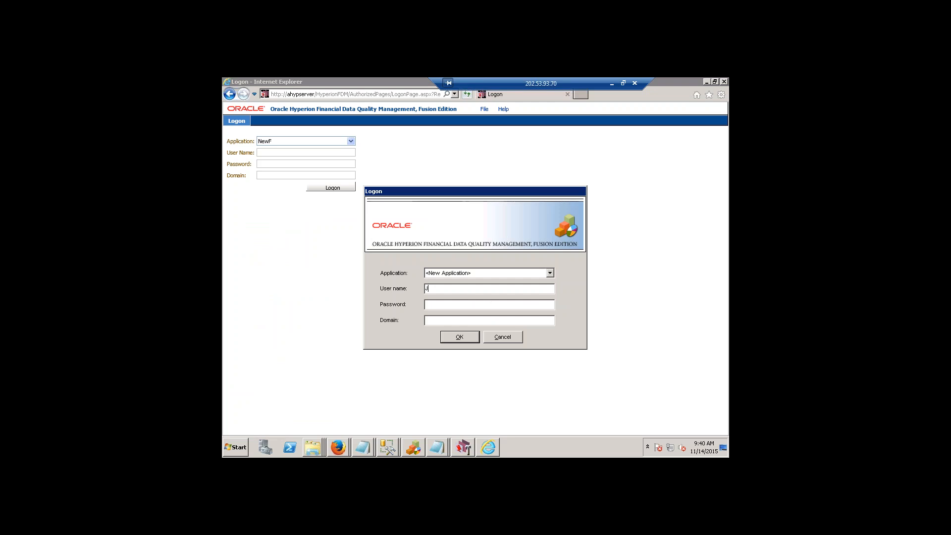
{"action": "type", "text": "ain"}
{"action": "key", "text": "shift+Home"}
{"action": "type", "text": "adm"}
{"action": "type", "text": "xxxxxx"}
{"action": "key", "text": "Return"}
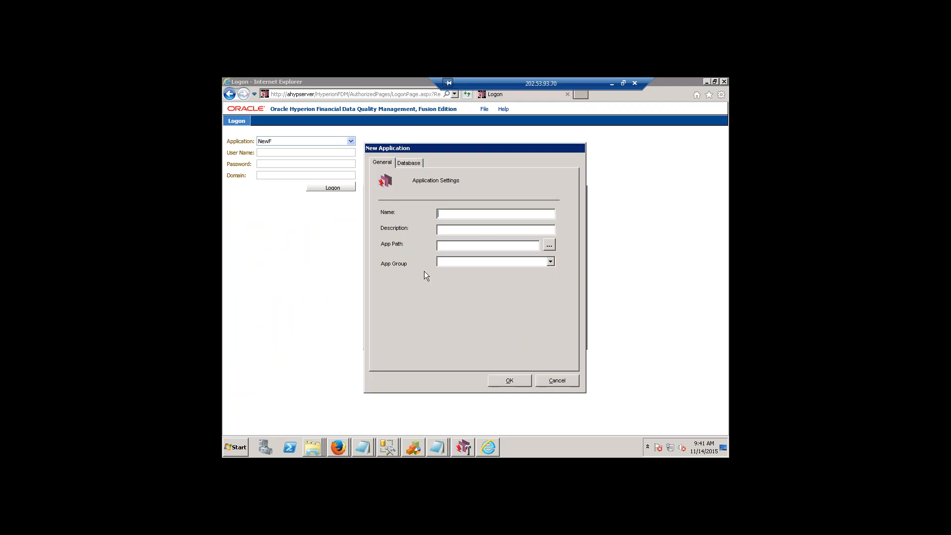
Enter the new application's name and a description beginning with "Flat file to".
{"action": "left_click_drag", "start_coordinate": [444, 150], "coordinate": [489, 149]}
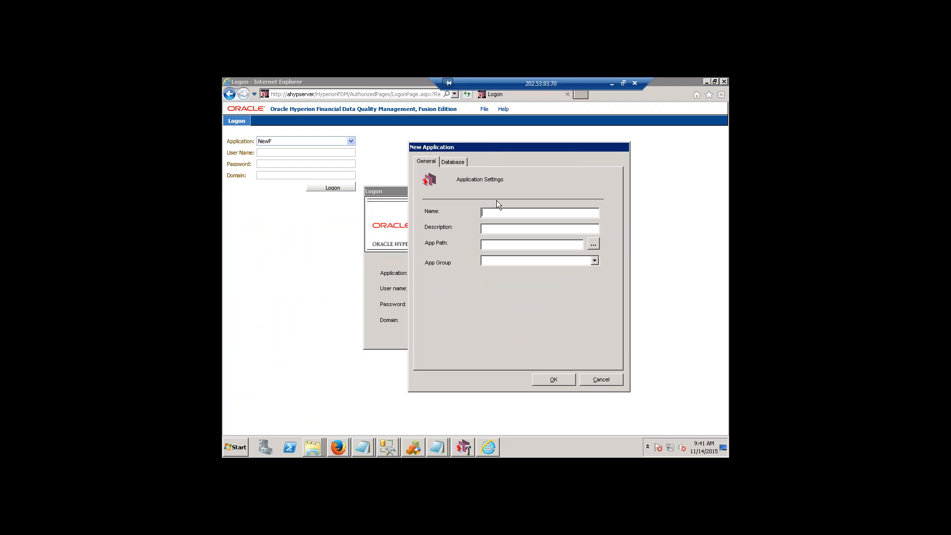
{"action": "type", "text": "Ja"}
{"action": "type", "text": "Flat file to HFM"}
Set the new application's path to the Oracle\Middleware\EPMSystem11R1\products\FinancialDataQuality folder on Local Disk (D:).
{"action": "left_click", "coordinate": [592, 246]}
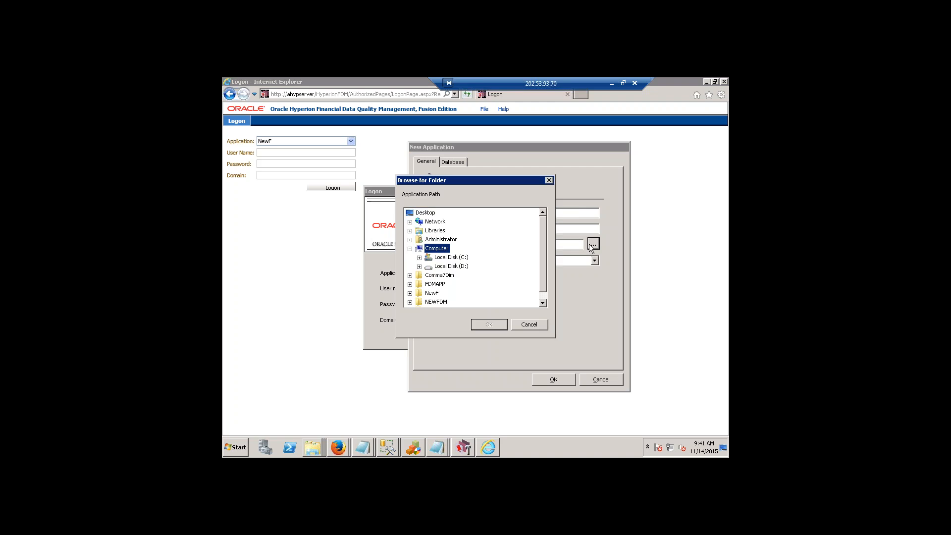
{"action": "left_click", "coordinate": [419, 257]}
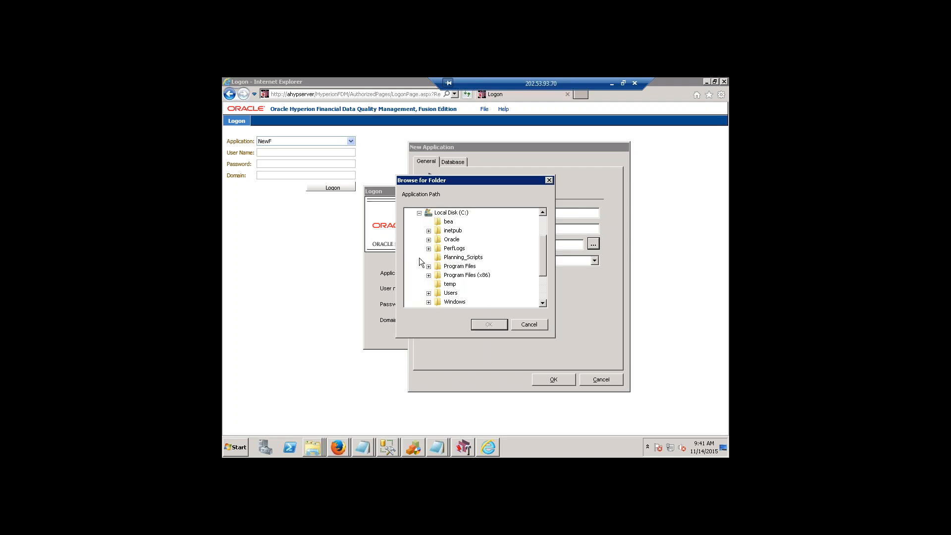
{"action": "left_click", "coordinate": [420, 213]}
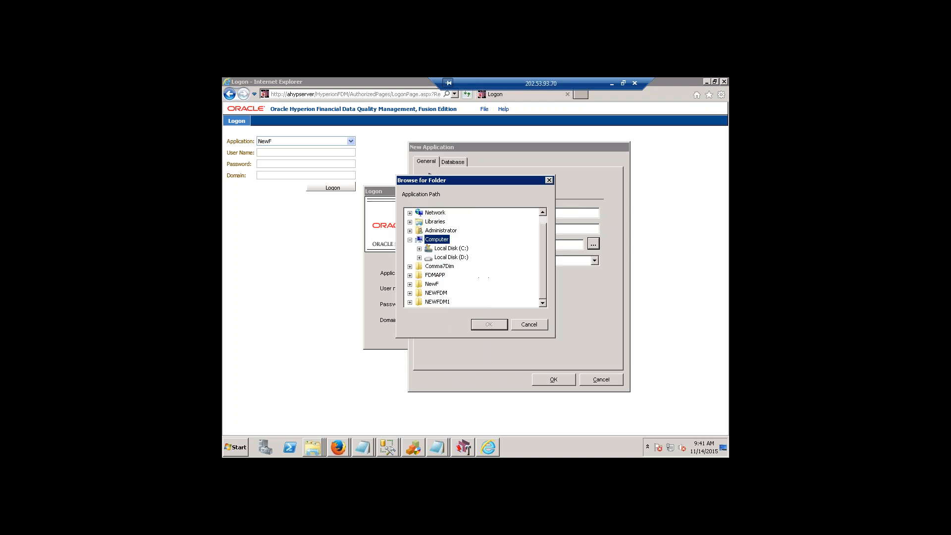
{"action": "left_click", "coordinate": [420, 258]}
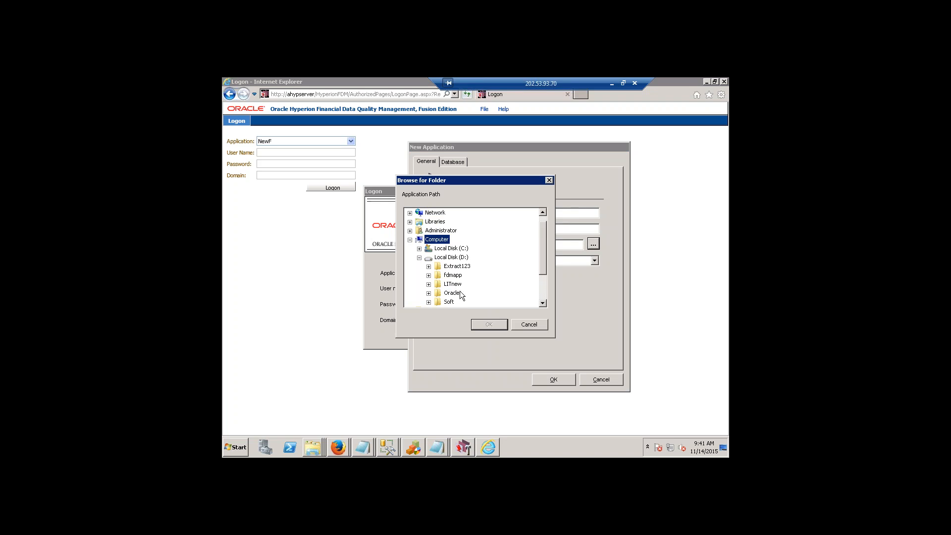
{"action": "left_click", "coordinate": [429, 293]}
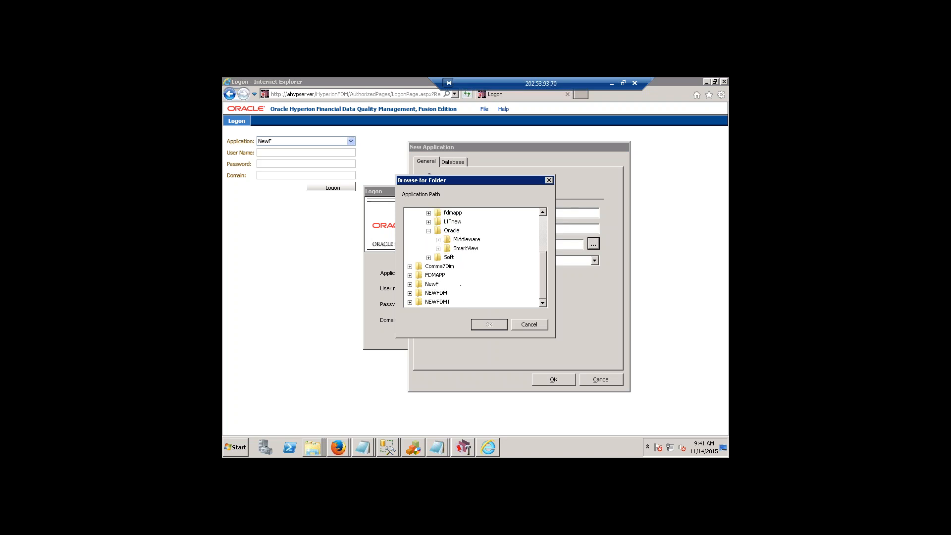
{"action": "left_click", "coordinate": [438, 240]}
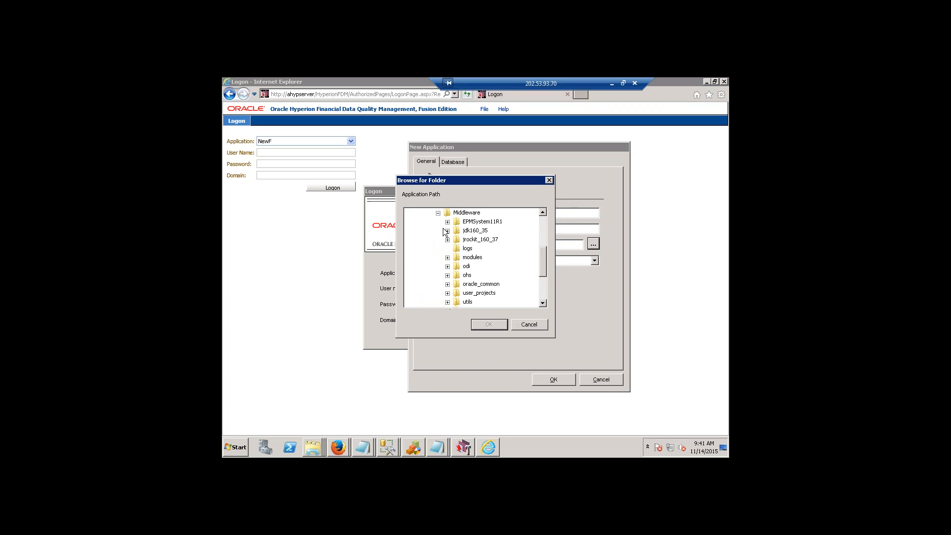
{"action": "left_click", "coordinate": [447, 221]}
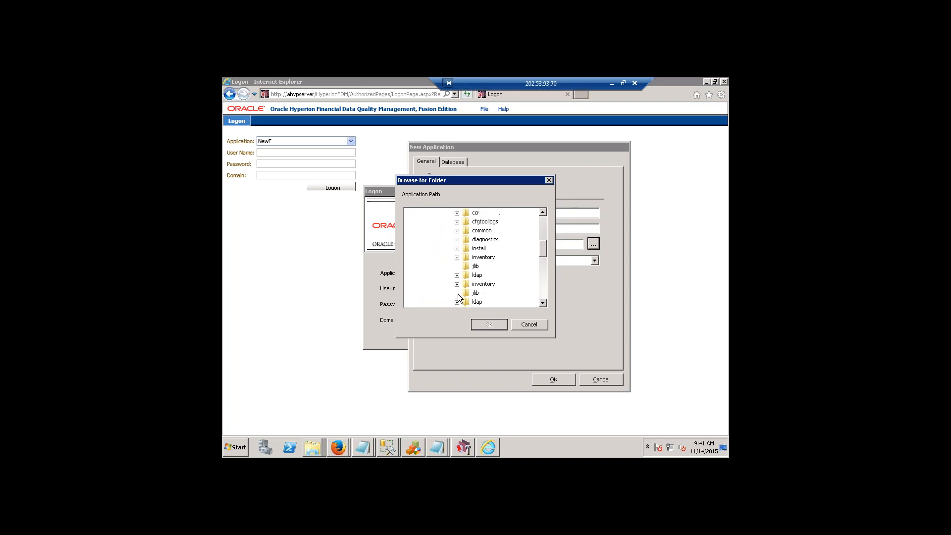
{"action": "scroll", "coordinate": [458, 292], "scroll_direction": "down", "scroll_amount": 5}
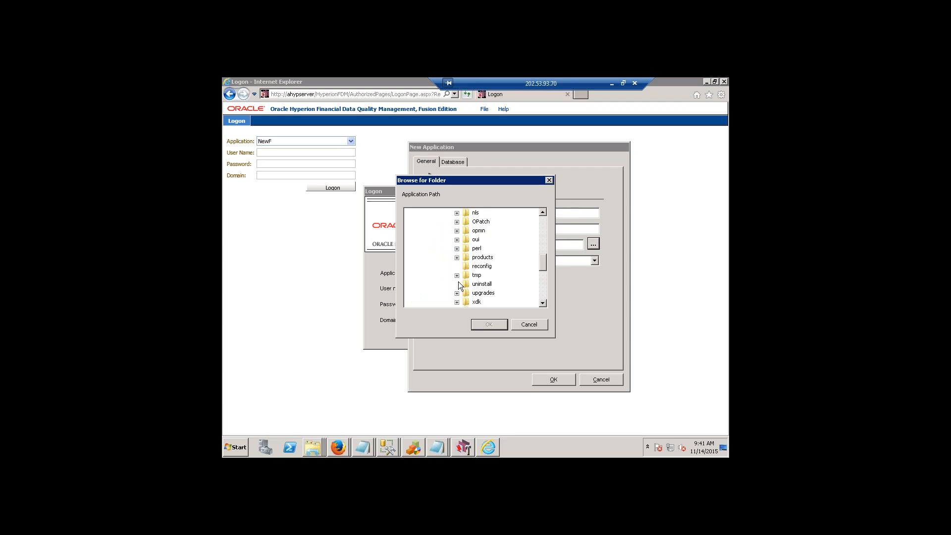
{"action": "left_click", "coordinate": [457, 257]}
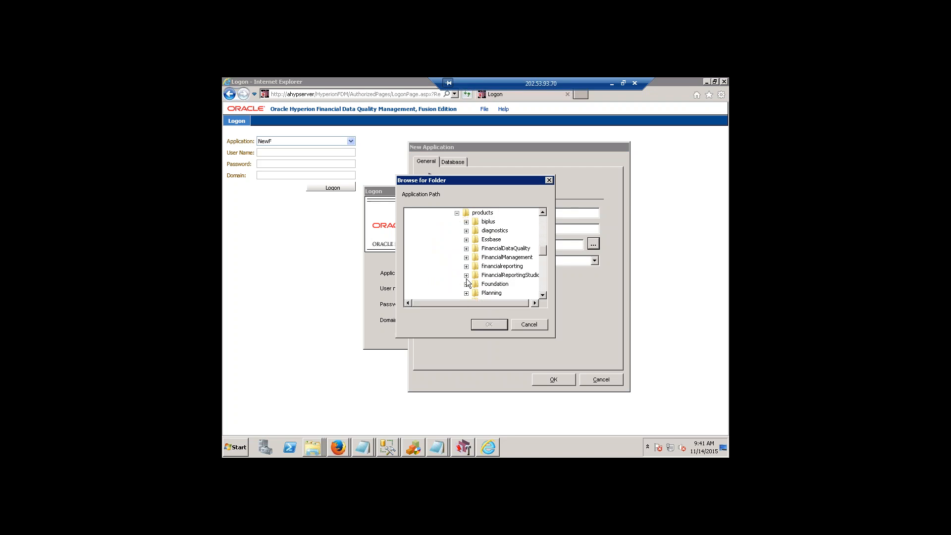
{"action": "left_click", "coordinate": [466, 249]}
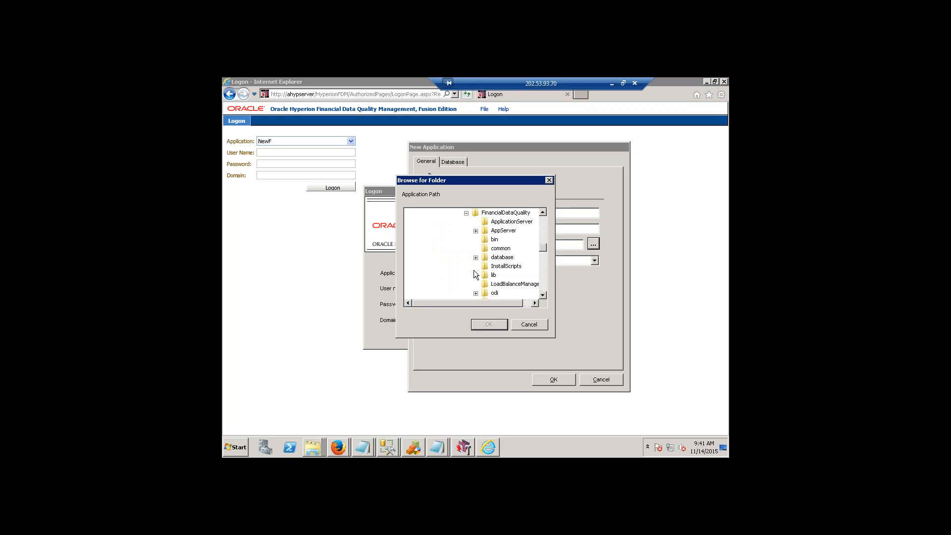
{"action": "left_click", "coordinate": [502, 214]}
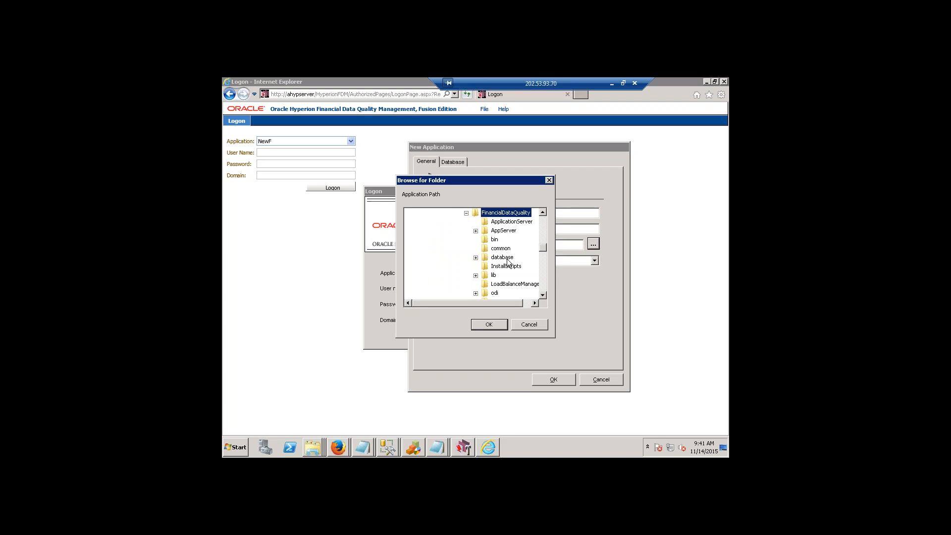
{"action": "left_click", "coordinate": [489, 325]}
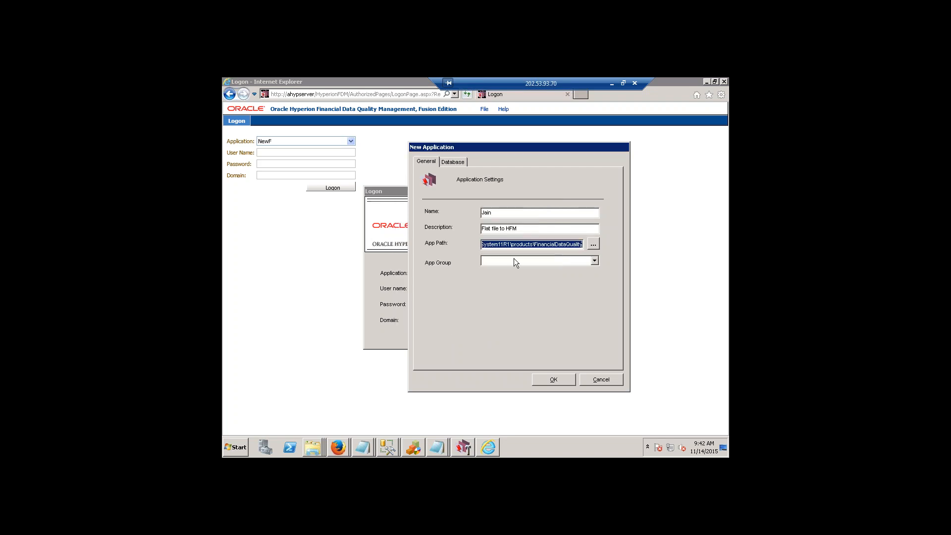
Assign the new application to the Default Application Group.
{"action": "left_click", "coordinate": [537, 259]}
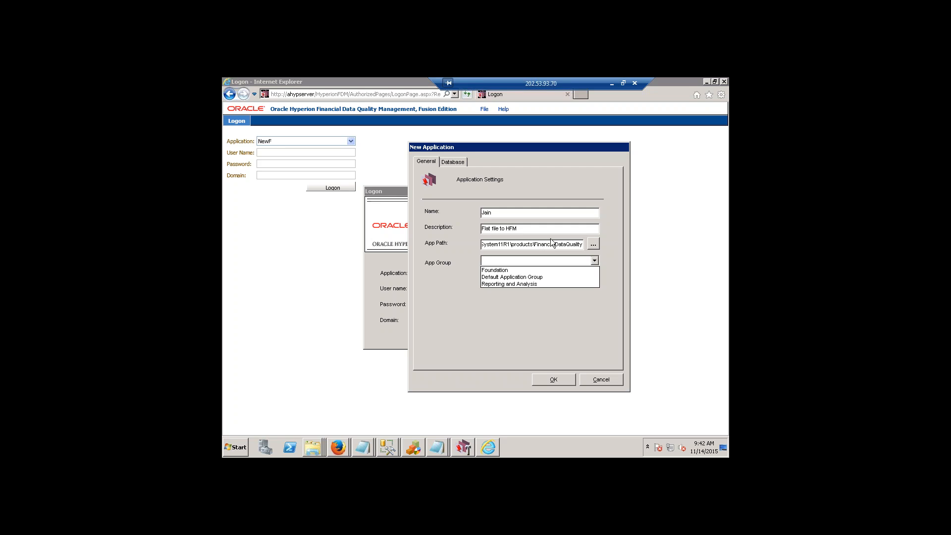
{"action": "left_click", "coordinate": [462, 239]}
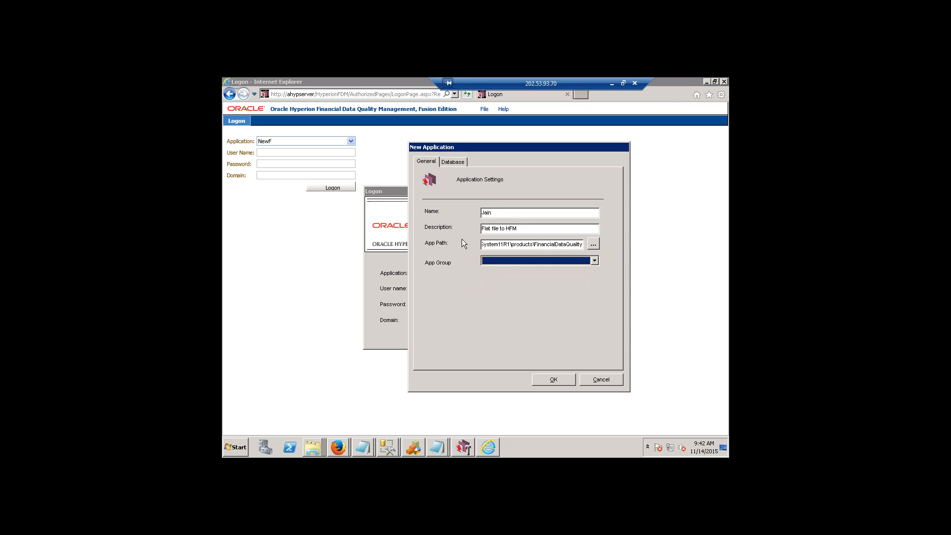
{"action": "left_click", "coordinate": [536, 258]}
{"action": "left_click", "coordinate": [531, 277]}
Set the application's database server to AHYPSERVER and enter the name of its database.
{"action": "left_click", "coordinate": [464, 164]}
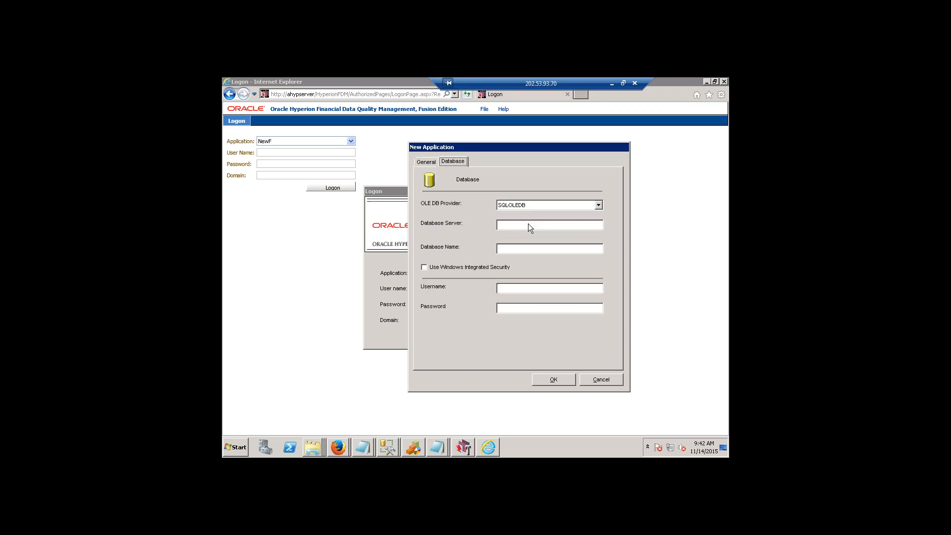
{"action": "left_click", "coordinate": [521, 225]}
{"action": "type", "text": "AHYPSERVER"}
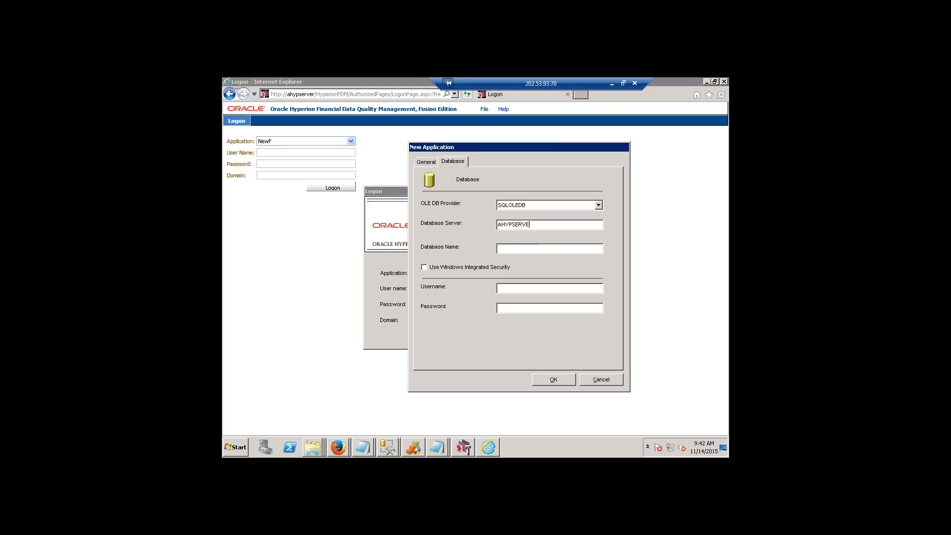
{"action": "left_click", "coordinate": [521, 250]}
{"action": "type", "text": "Jainfdm"}
Enter sa as the database username and fill in the database password.
{"action": "left_click", "coordinate": [538, 290]}
{"action": "type", "text": "sa"}
{"action": "type", "text": "xxxxxxx"}
{"action": "type", "text": "xx"}
Switch to SQL Server Management Studio and examine the databases on AHYPSERVER.
{"action": "left_click", "coordinate": [242, 448]}
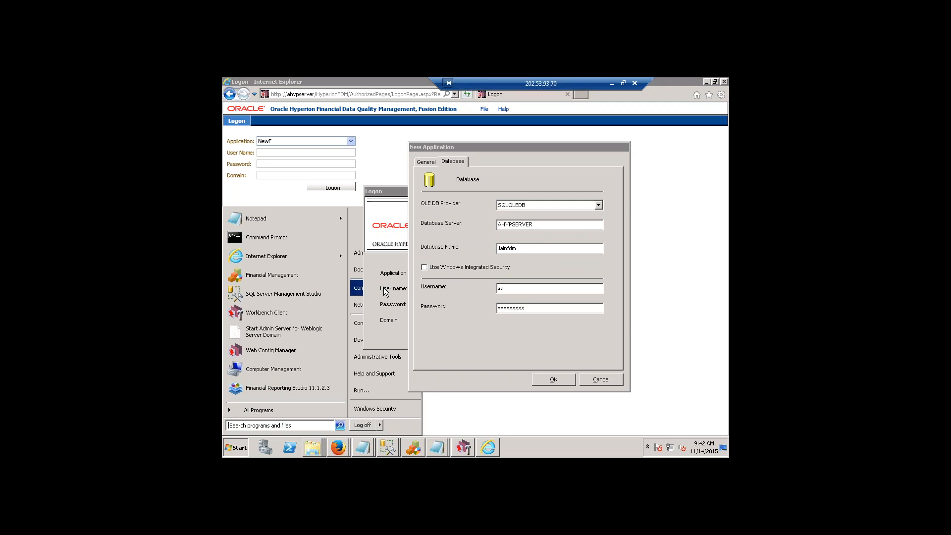
{"action": "left_click", "coordinate": [383, 288]}
{"action": "left_click", "coordinate": [262, 295]}
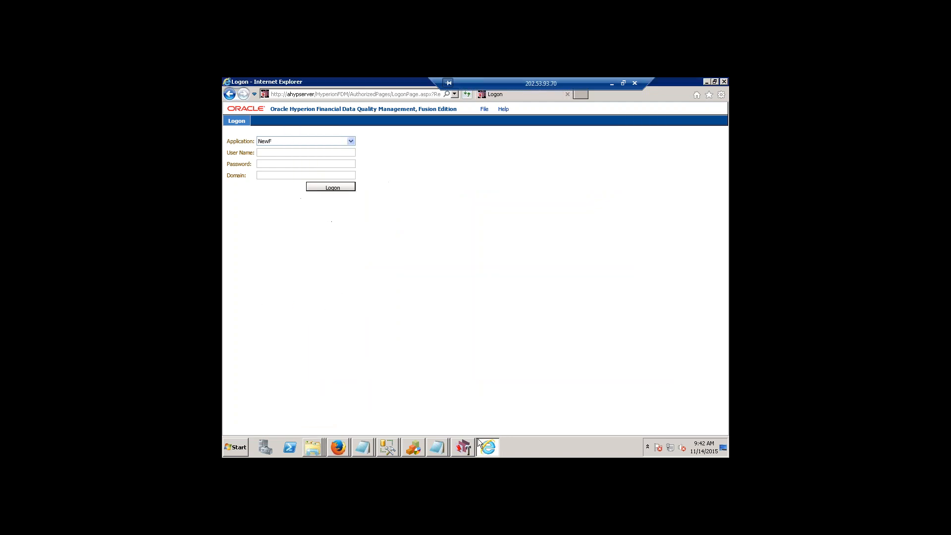
{"action": "left_click", "coordinate": [469, 442]}
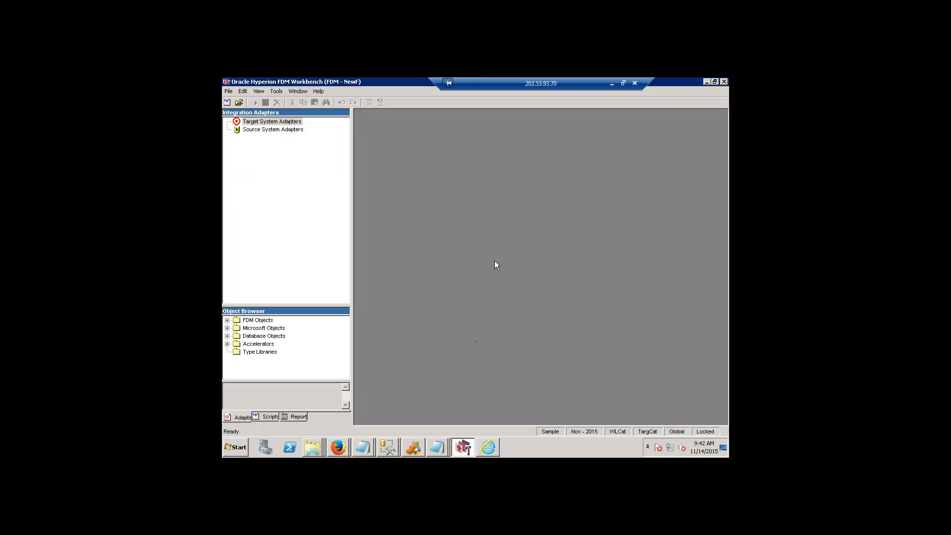
{"action": "key", "text": "alt+Tab"}
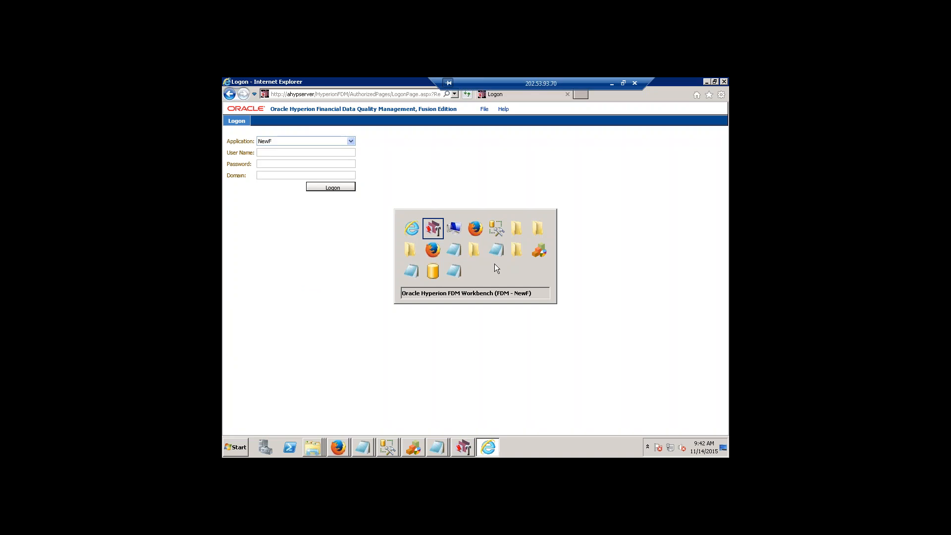
{"action": "key", "text": "alt+Tab"}
{"action": "key", "text": "alt+Tab"}
{"action": "key", "text": "alt+Tab"}
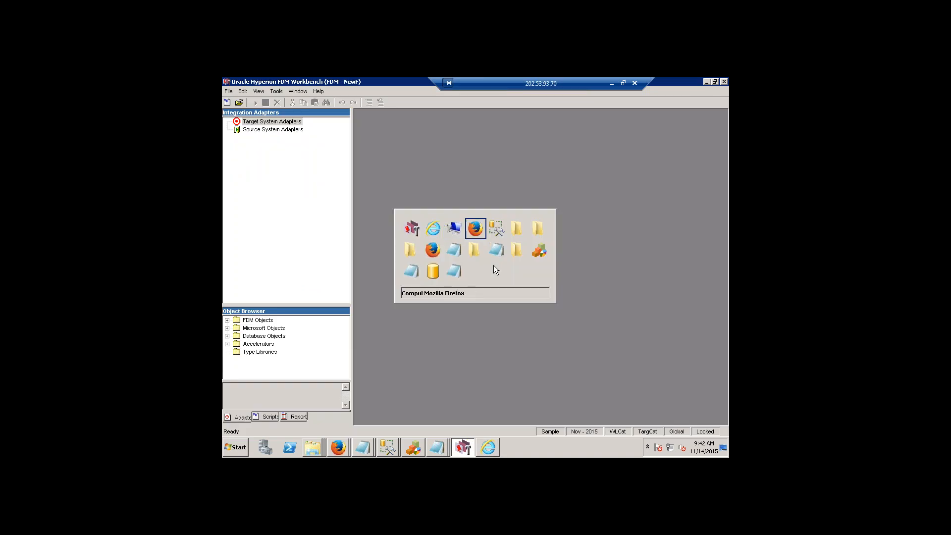
{"action": "key", "text": "alt+Tab"}
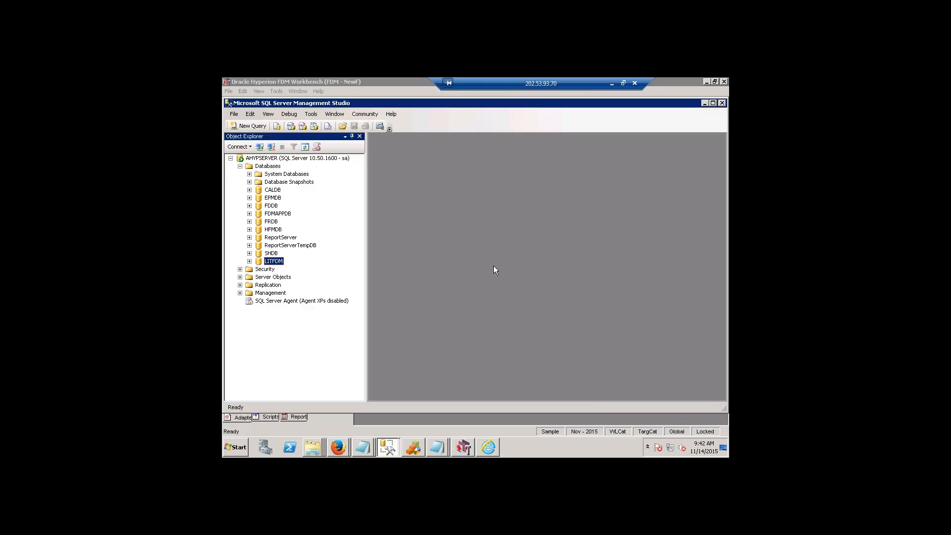
Minimize the FDM Workbench and SQL Server Management Studio windows to get back to the New Application dialog.
{"action": "left_click", "coordinate": [706, 82]}
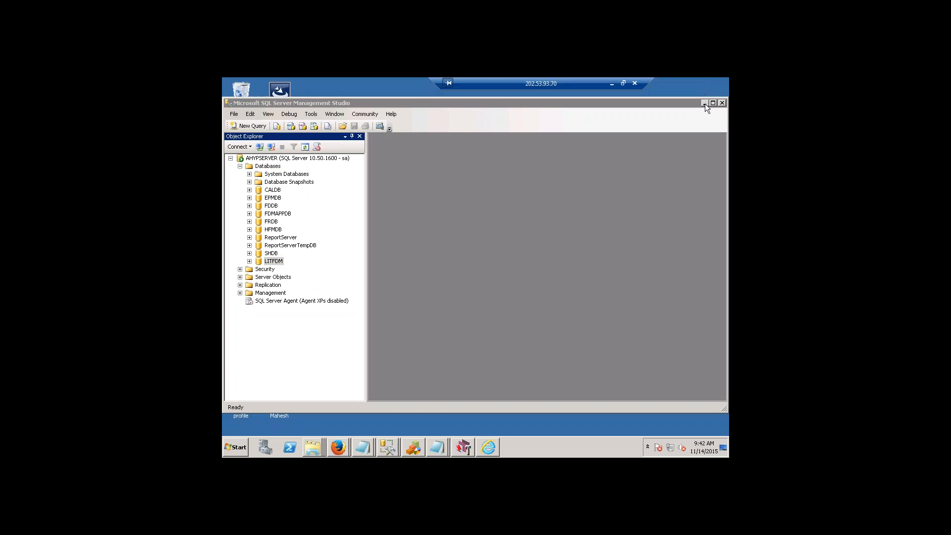
{"action": "left_click", "coordinate": [704, 103]}
{"action": "left_click", "coordinate": [655, 118]}
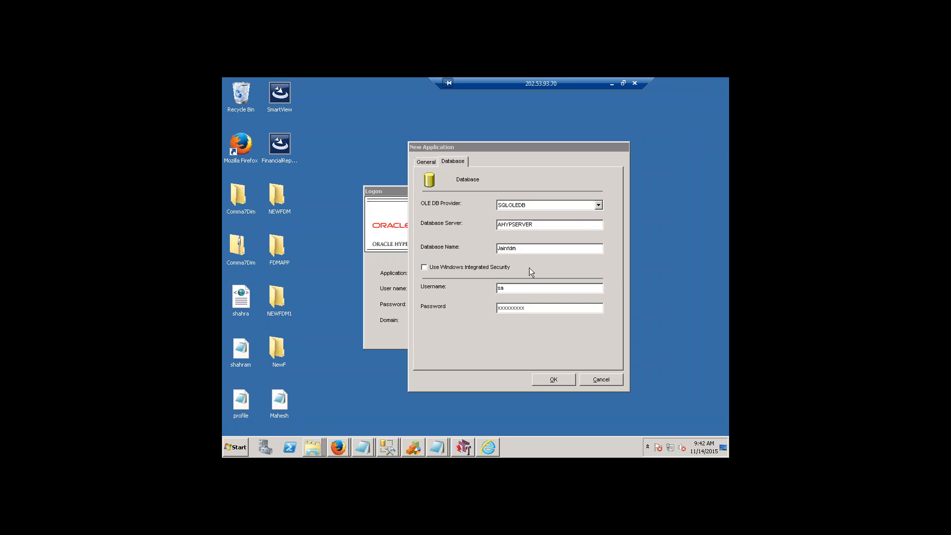
Copy the application path from the general settings and open that folder in the epmsystem1 Windows Explorer window.
{"action": "left_click", "coordinate": [430, 162]}
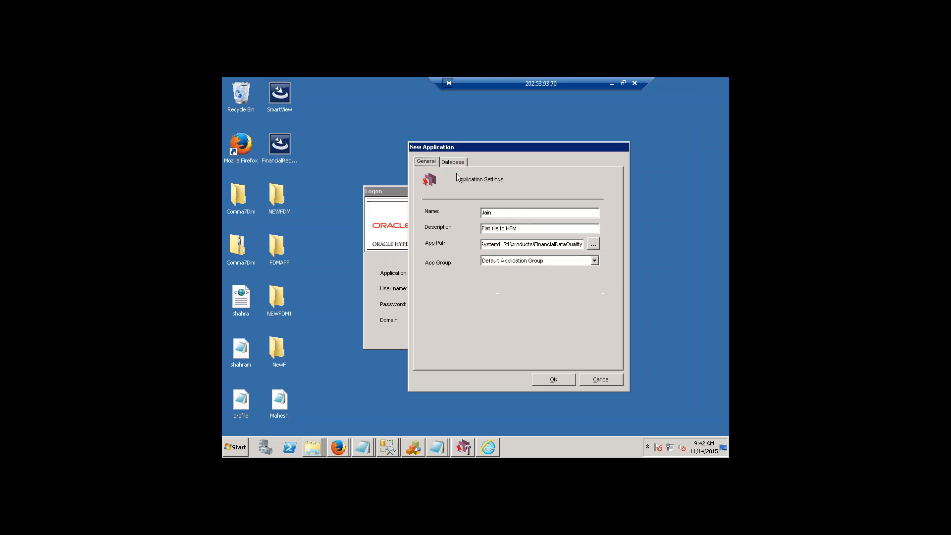
{"action": "double_click", "coordinate": [558, 245]}
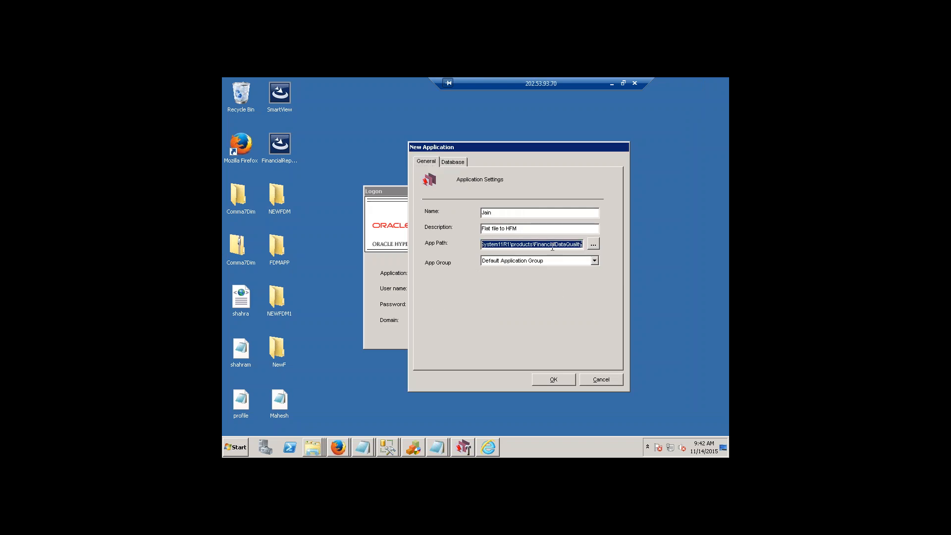
{"action": "left_click", "coordinate": [316, 446]}
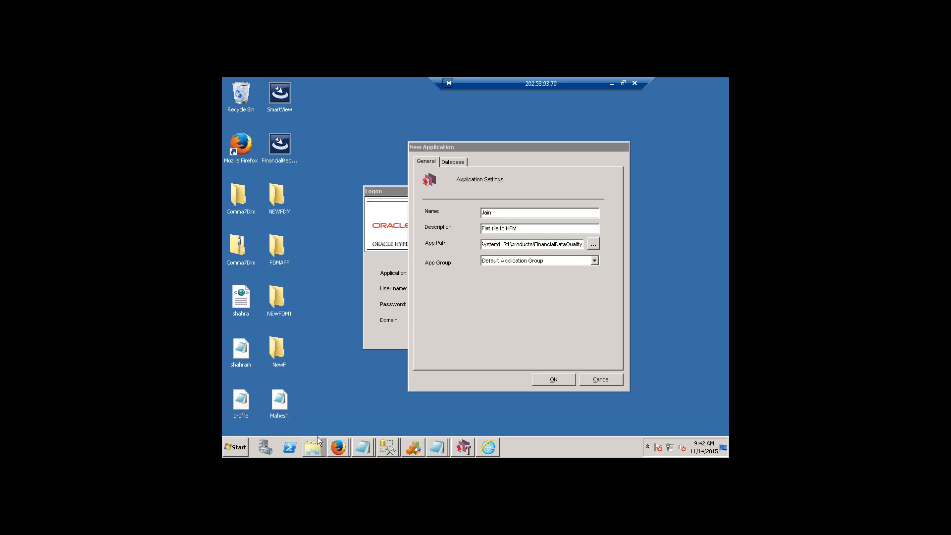
{"action": "left_click", "coordinate": [325, 391]}
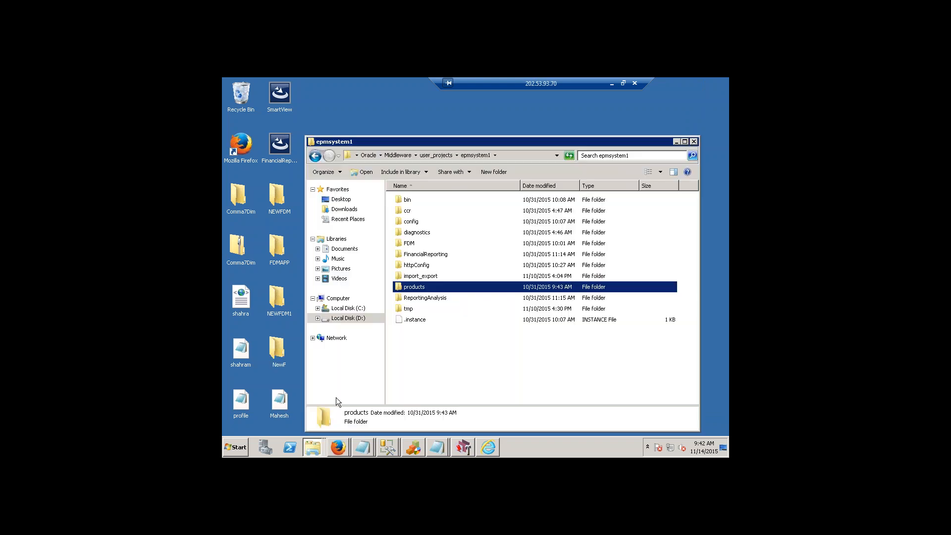
{"action": "left_click", "coordinate": [527, 160]}
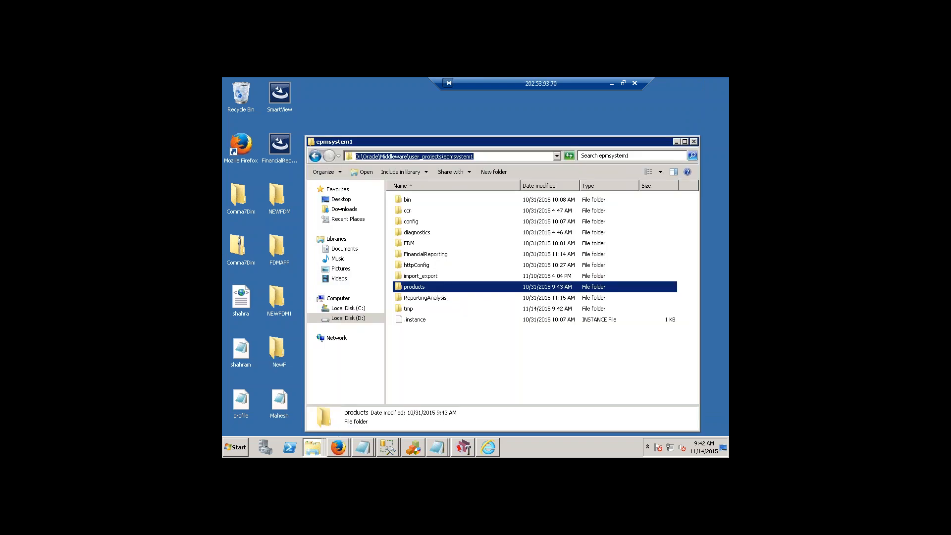
{"action": "type", "text": "D:\\Oracle\\Middleware\\EPMSystem11R1\\products\\FinancialDataQuality"}
{"action": "key", "text": "Return"}
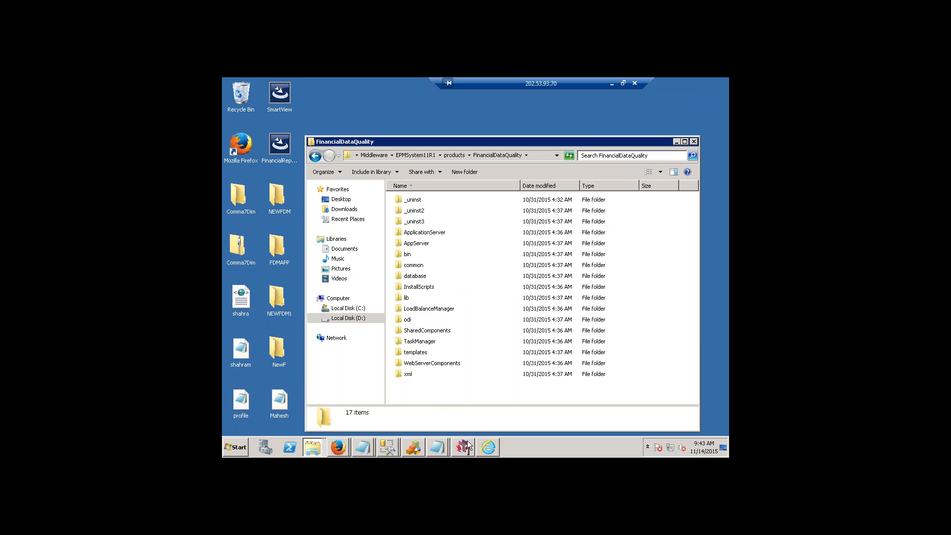
Return to the New Application dialog, review its database settings and confirm the creation of the application.
{"action": "mouse_move", "coordinate": [468, 447]}
{"action": "left_click", "coordinate": [466, 424]}
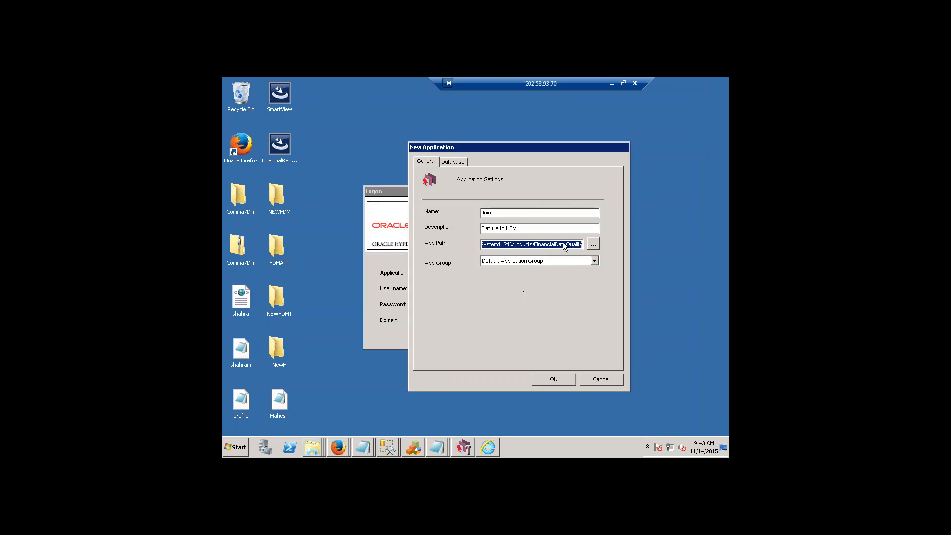
{"action": "left_click", "coordinate": [454, 161]}
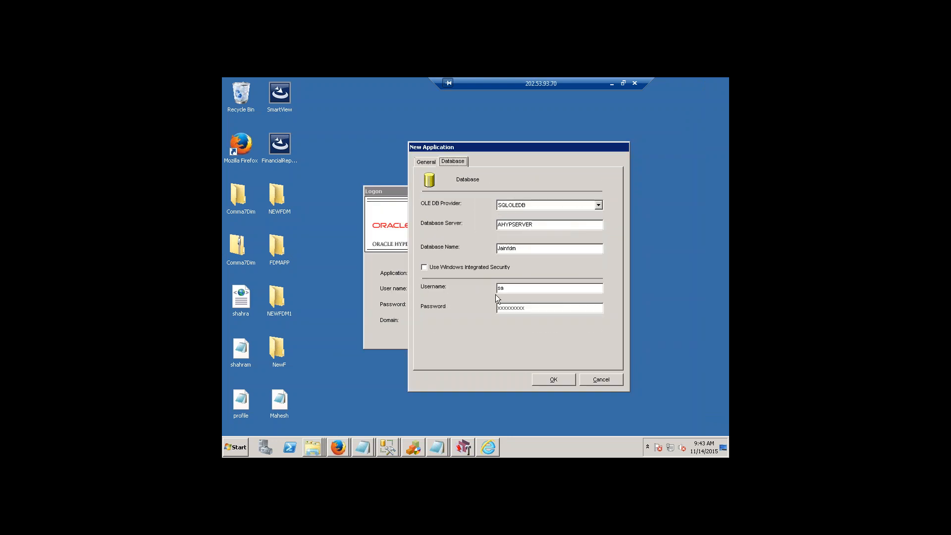
{"action": "left_click", "coordinate": [558, 379]}
Switch to the FinancialDataQuality folder in Windows Explorer and open the new application's Jain folder inside it.
{"action": "right_click", "coordinate": [321, 452]}
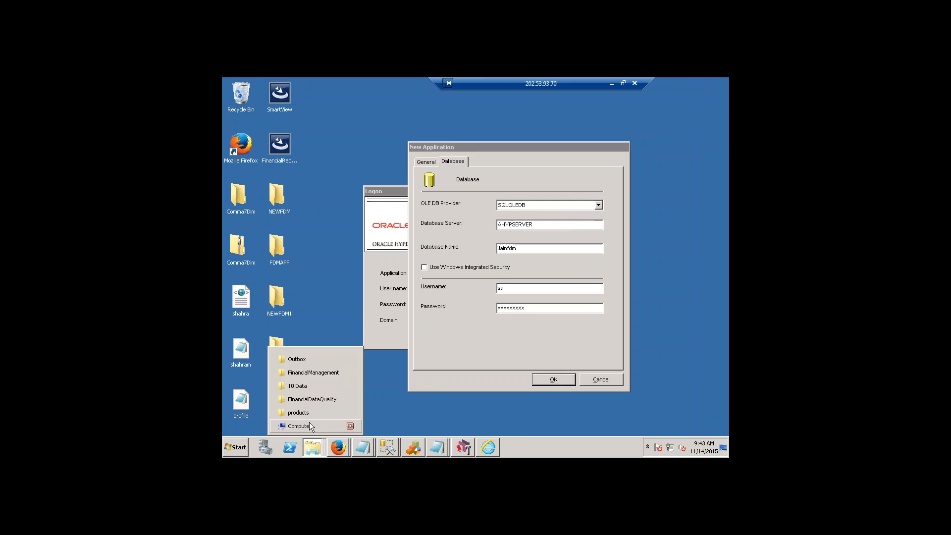
{"action": "left_click", "coordinate": [323, 400]}
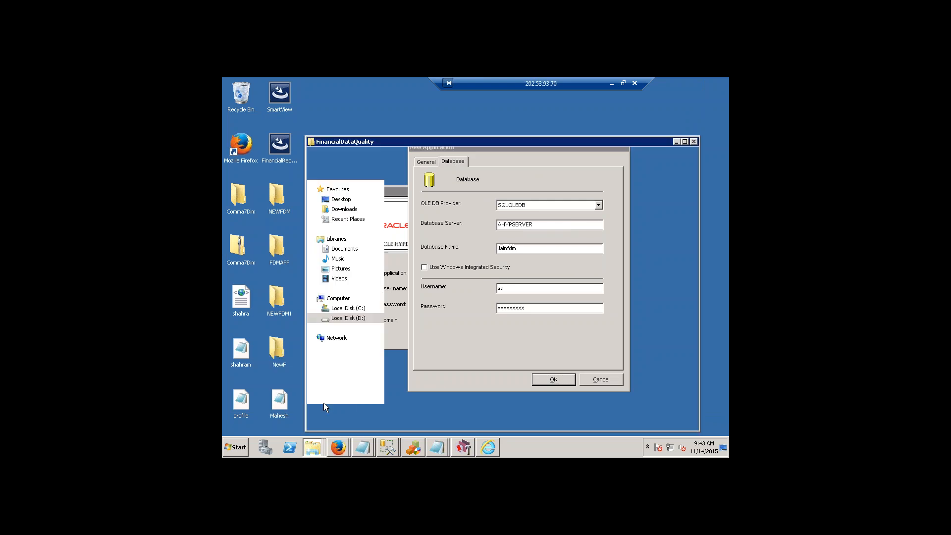
{"action": "left_click", "coordinate": [448, 156]}
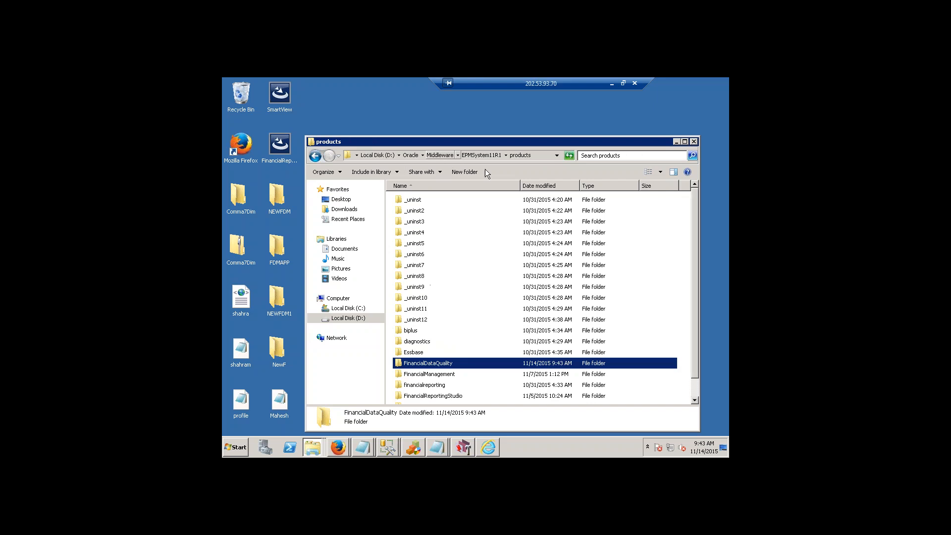
{"action": "double_click", "coordinate": [433, 366]}
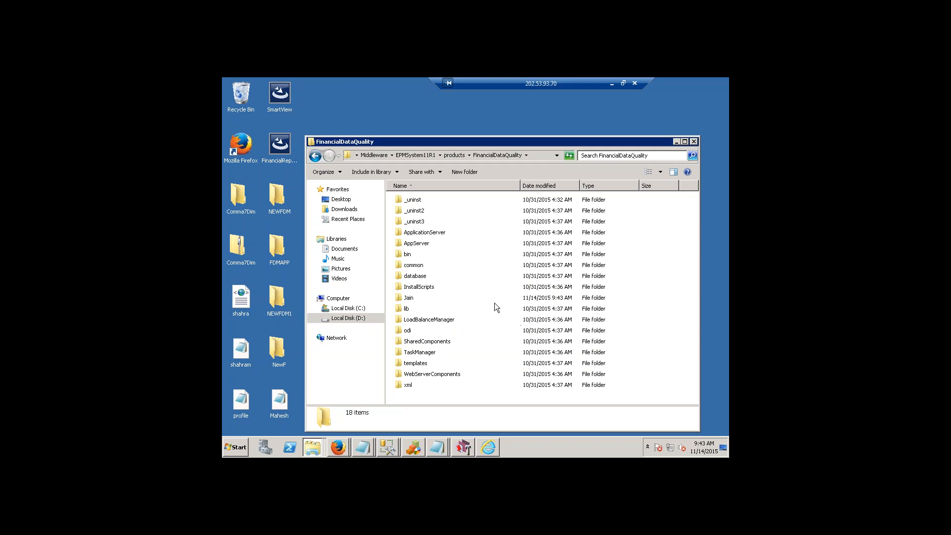
{"action": "left_click", "coordinate": [421, 308]}
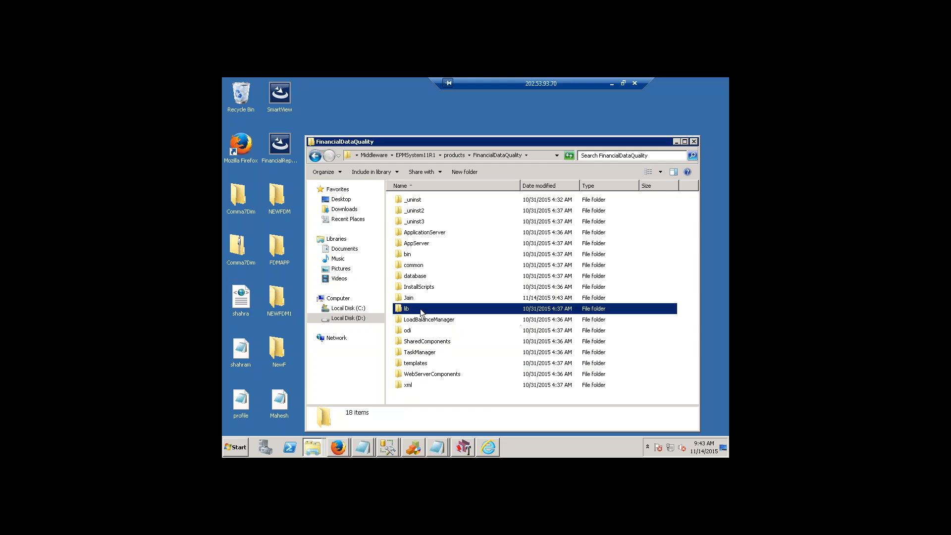
{"action": "left_click", "coordinate": [460, 155]}
{"action": "double_click", "coordinate": [432, 363]}
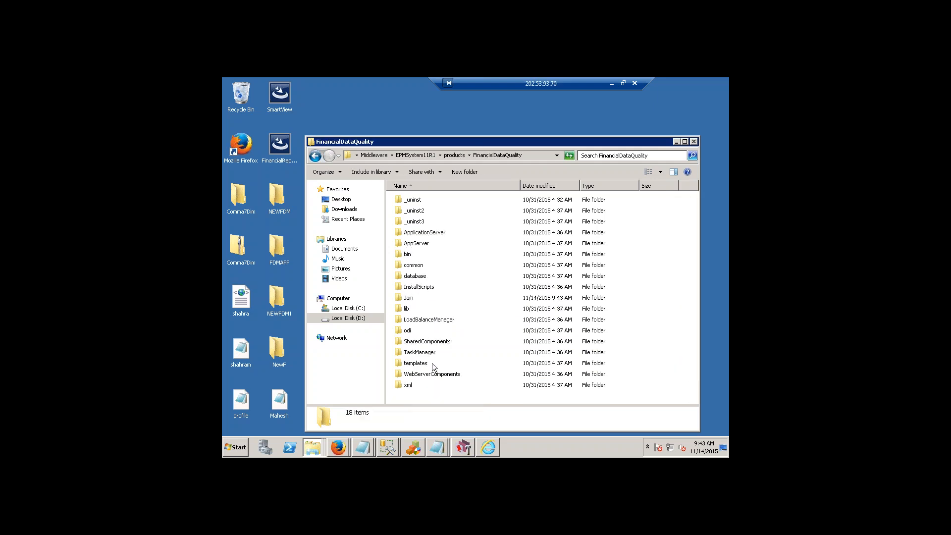
{"action": "left_click", "coordinate": [418, 244]}
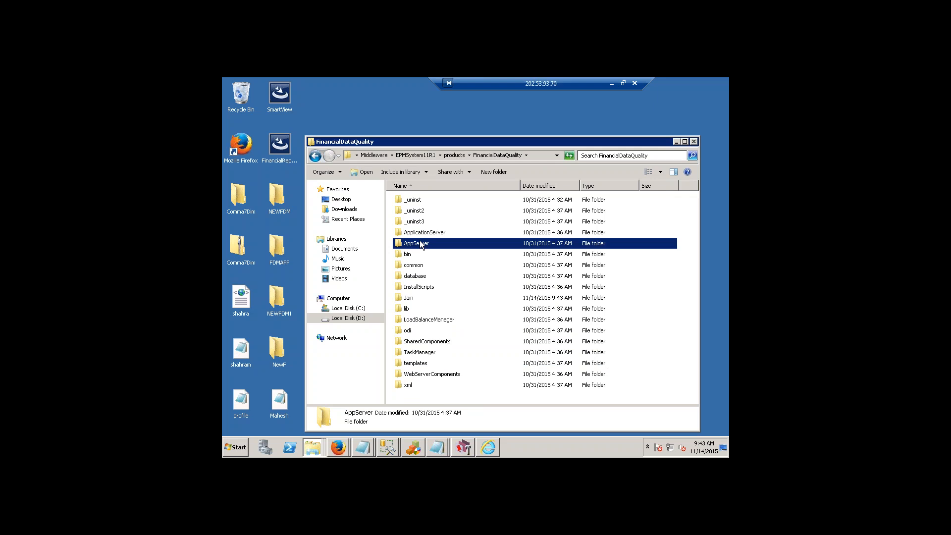
{"action": "key", "text": "j"}
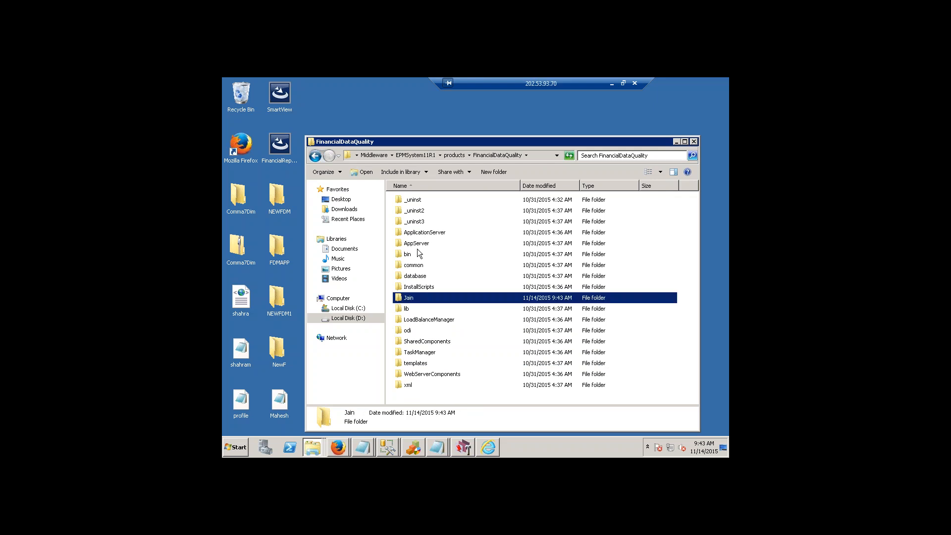
{"action": "double_click", "coordinate": [409, 299]}
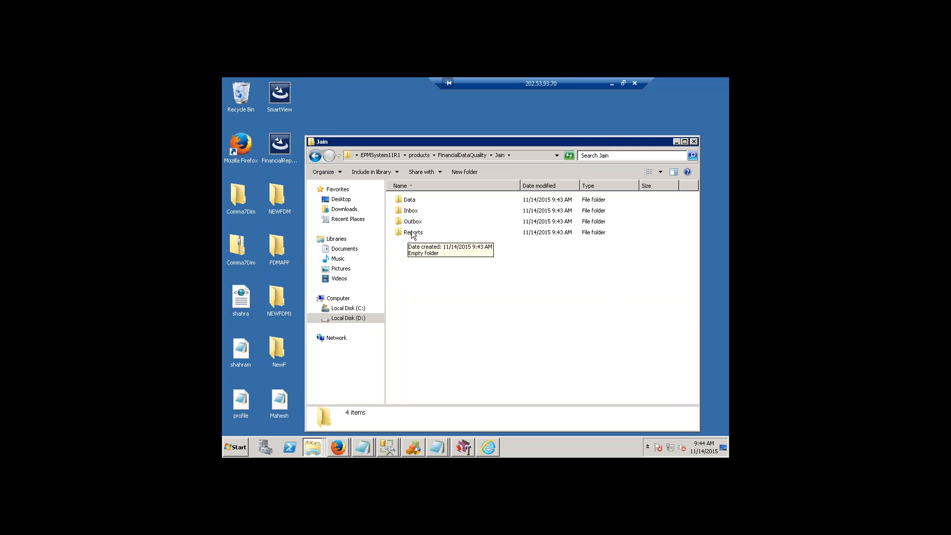
Inspect the Data folder's Scripts subfolder, including its Import folder, and return to the Jain application folder.
{"action": "double_click", "coordinate": [409, 201]}
{"action": "double_click", "coordinate": [415, 200]}
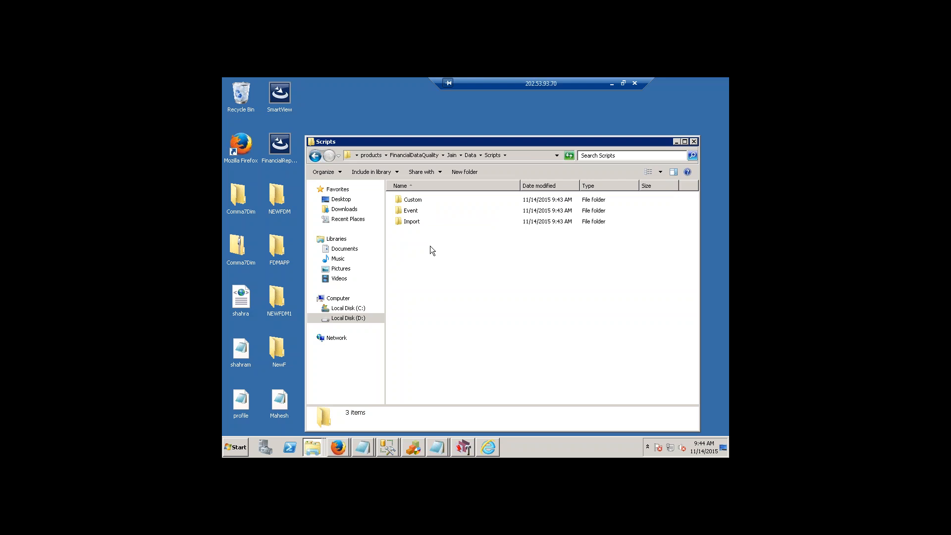
{"action": "double_click", "coordinate": [412, 222]}
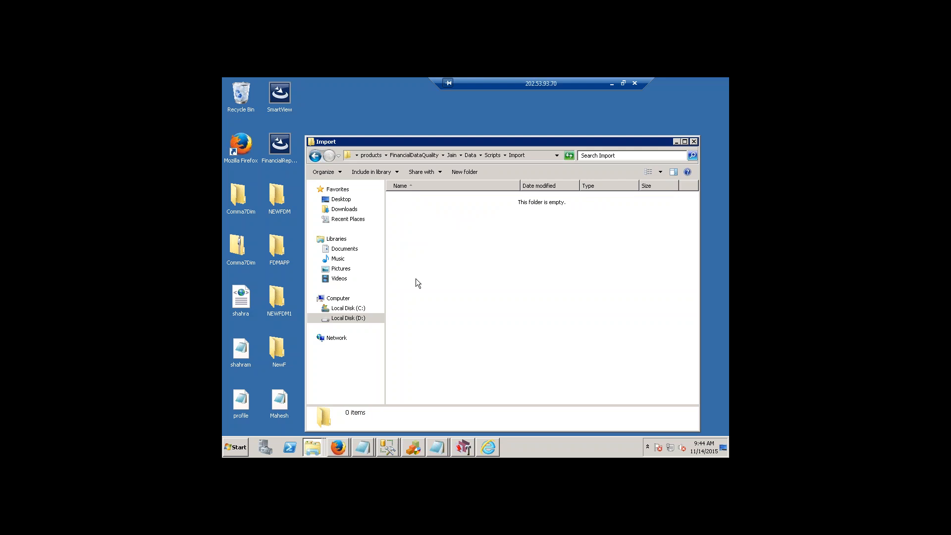
{"action": "left_click", "coordinate": [492, 155]}
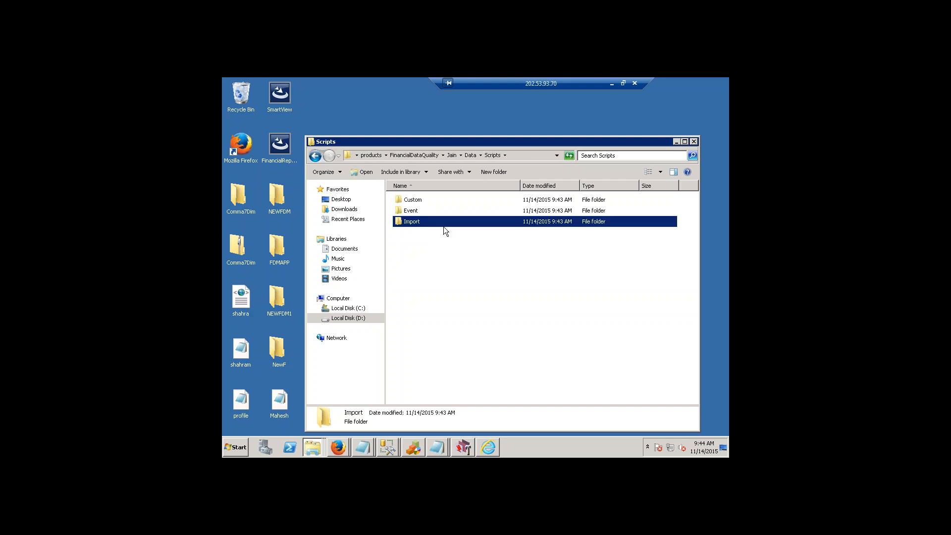
{"action": "double_click", "coordinate": [421, 222]}
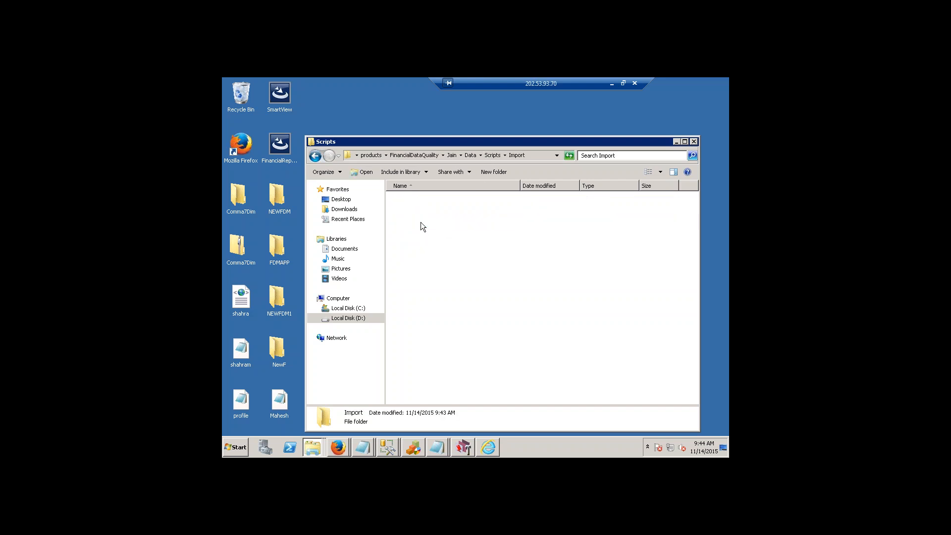
{"action": "left_click", "coordinate": [492, 155]}
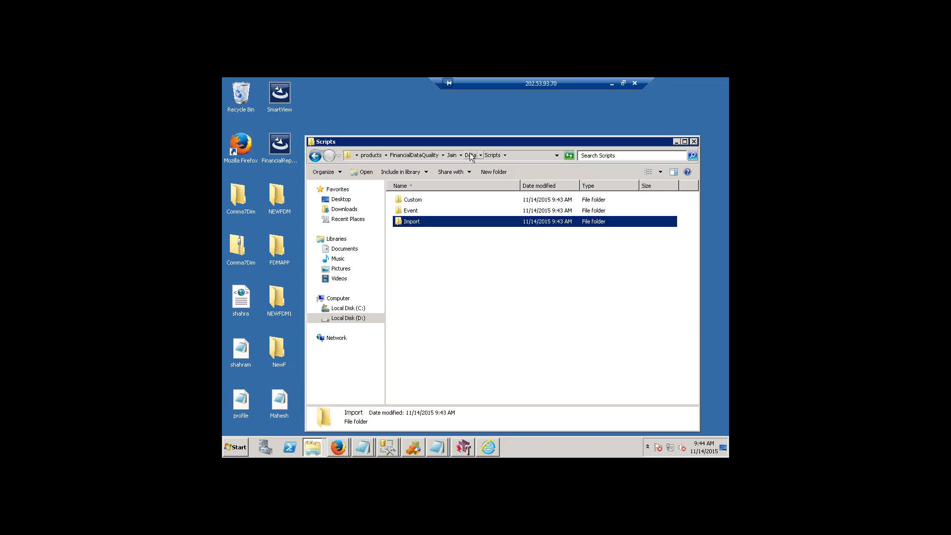
{"action": "left_click", "coordinate": [471, 155]}
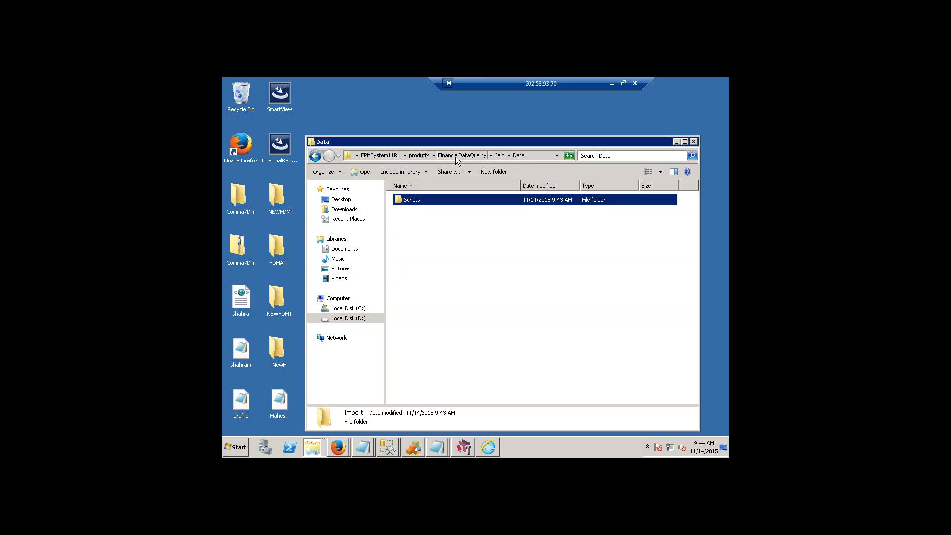
{"action": "left_click", "coordinate": [499, 155]}
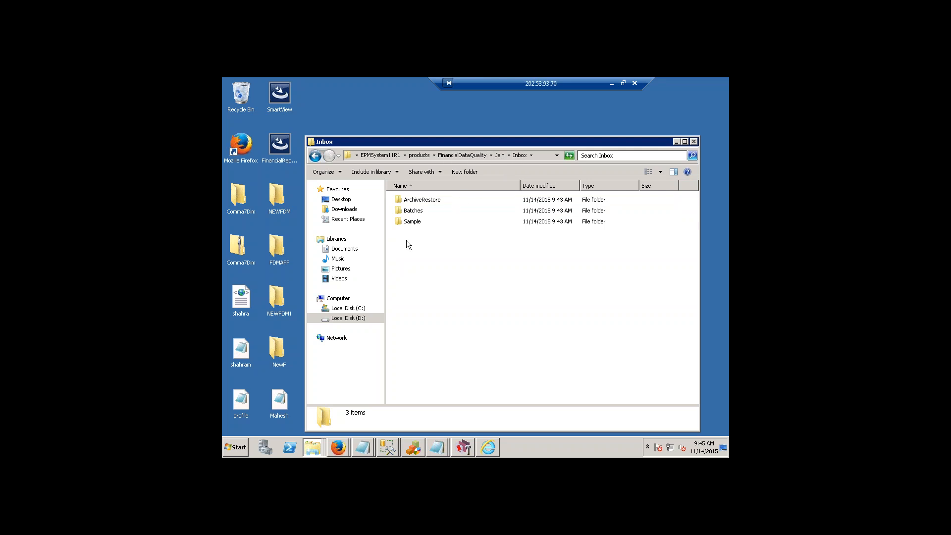
Inspect the Sample, ArchiveRestore and Batches folders in the Inbox, including OpenBatch, and return to the Jain folder.
{"action": "double_click", "coordinate": [410, 221]}
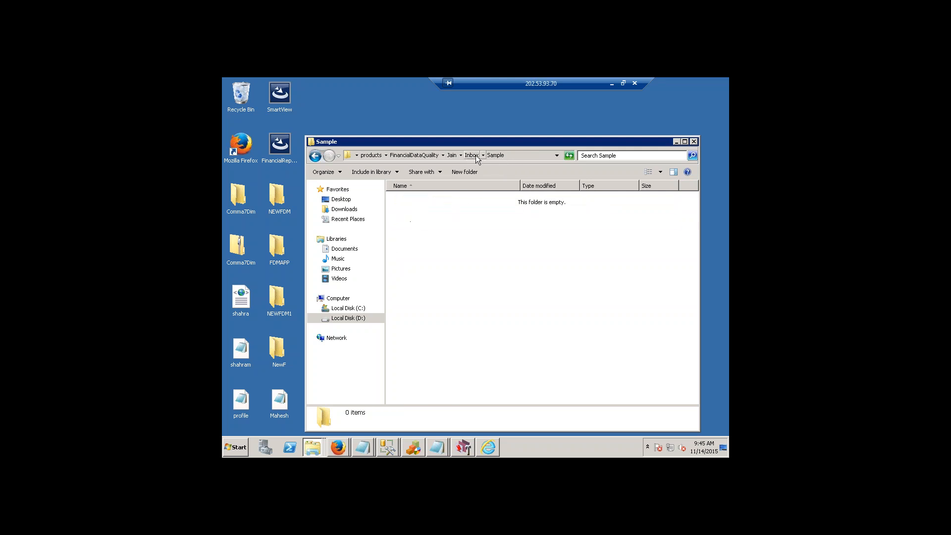
{"action": "left_click", "coordinate": [476, 155]}
{"action": "double_click", "coordinate": [417, 202]}
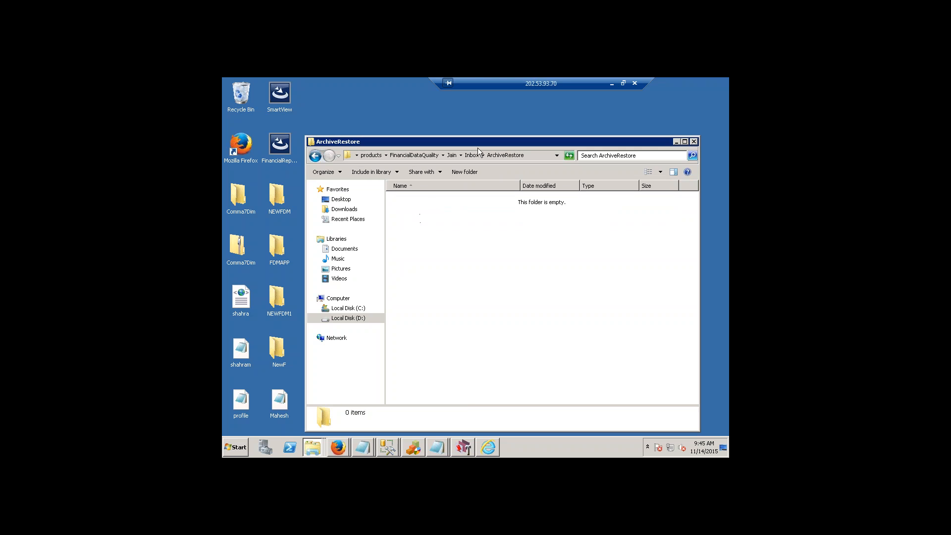
{"action": "left_click", "coordinate": [472, 157]}
{"action": "double_click", "coordinate": [414, 211]}
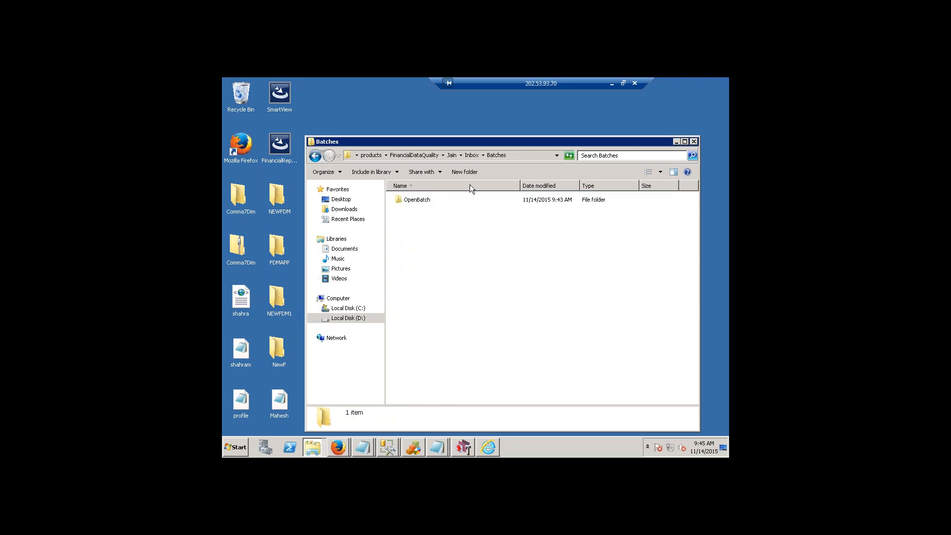
{"action": "double_click", "coordinate": [417, 200]}
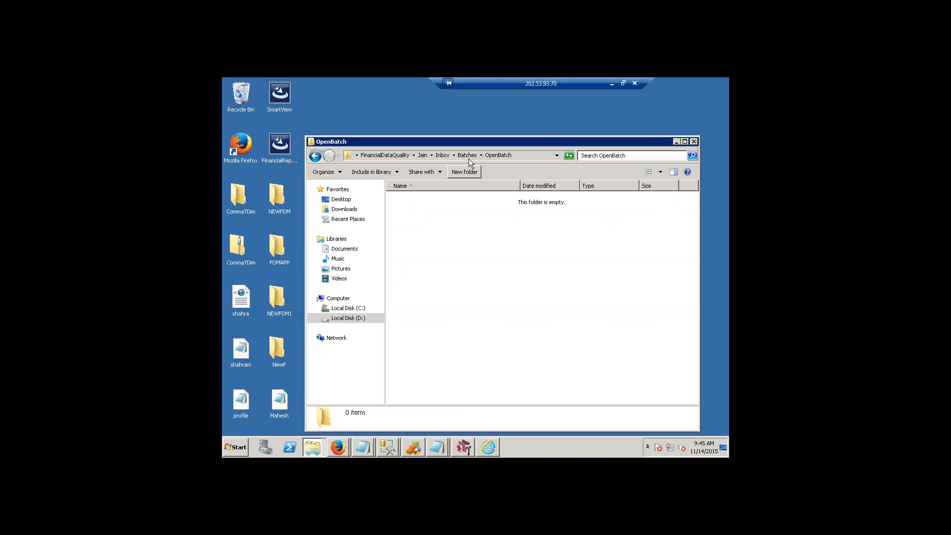
{"action": "left_click", "coordinate": [443, 155]}
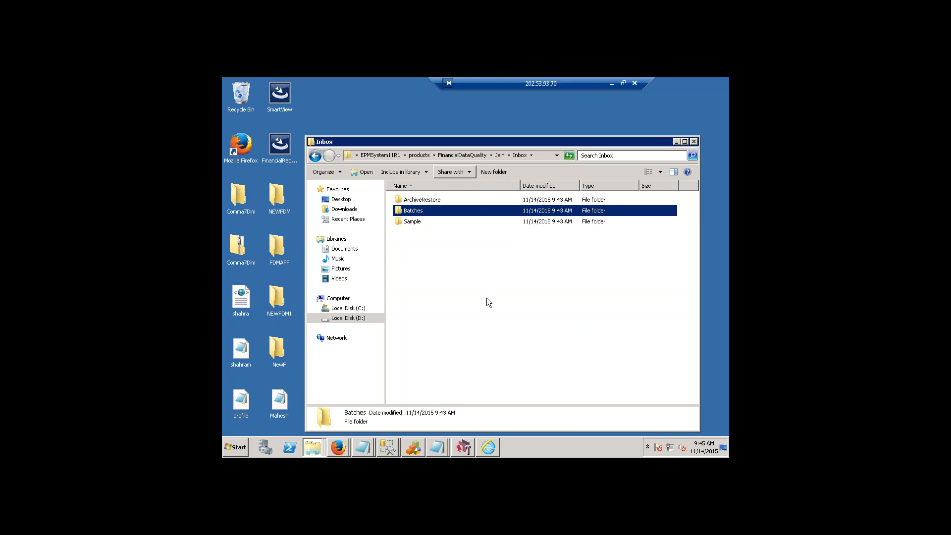
{"action": "left_click", "coordinate": [500, 155]}
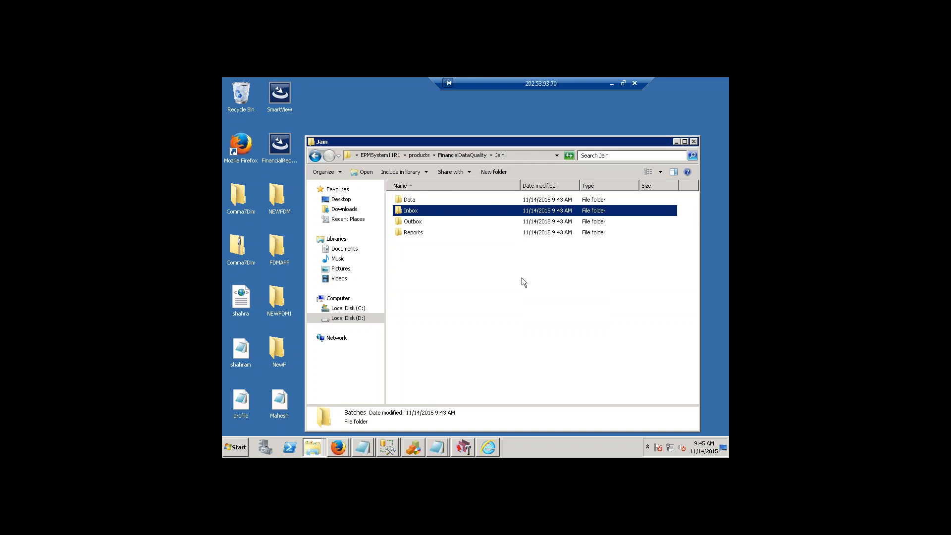
Inspect the ExcelFiles, Logs and Templates folders inside the Outbox of the Jain application folder.
{"action": "double_click", "coordinate": [416, 222]}
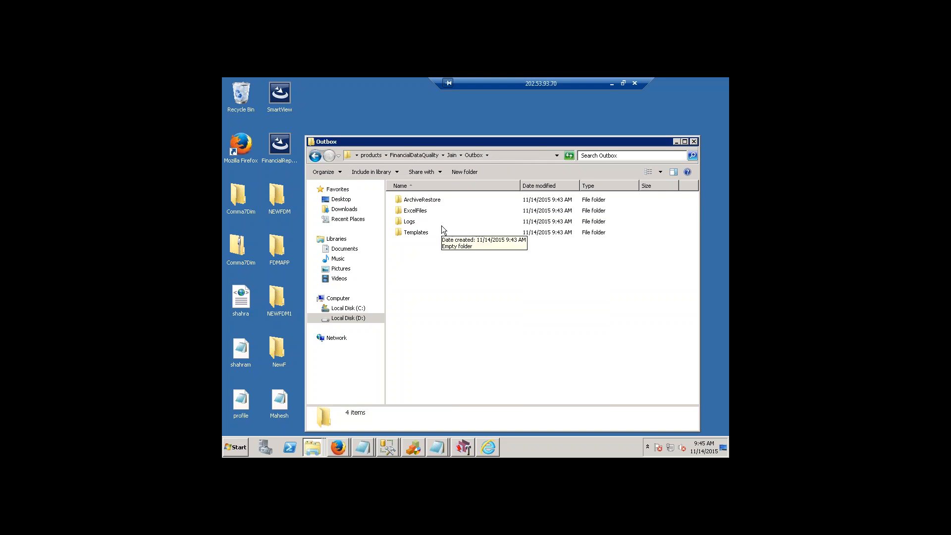
{"action": "double_click", "coordinate": [417, 212]}
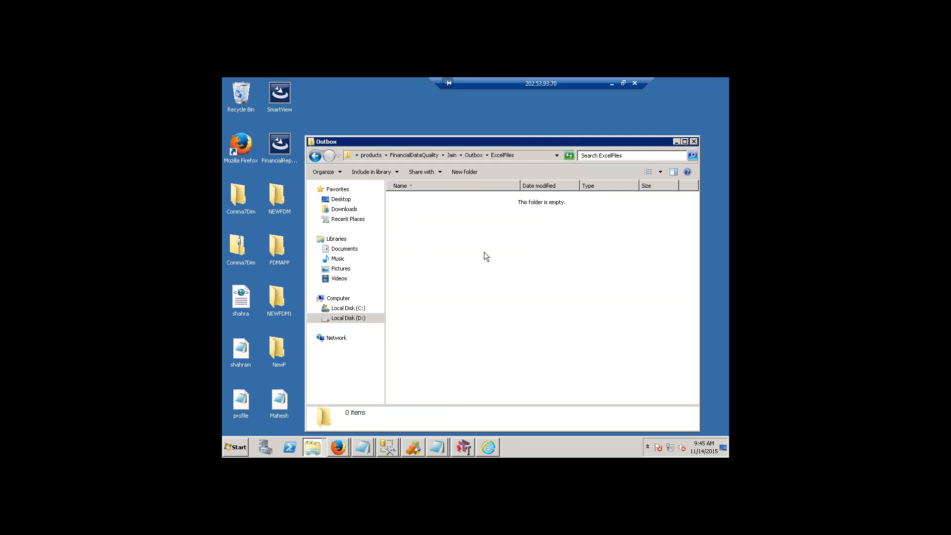
{"action": "left_click", "coordinate": [480, 155]}
{"action": "double_click", "coordinate": [408, 221]}
{"action": "left_click", "coordinate": [475, 154]}
{"action": "left_click", "coordinate": [475, 156]}
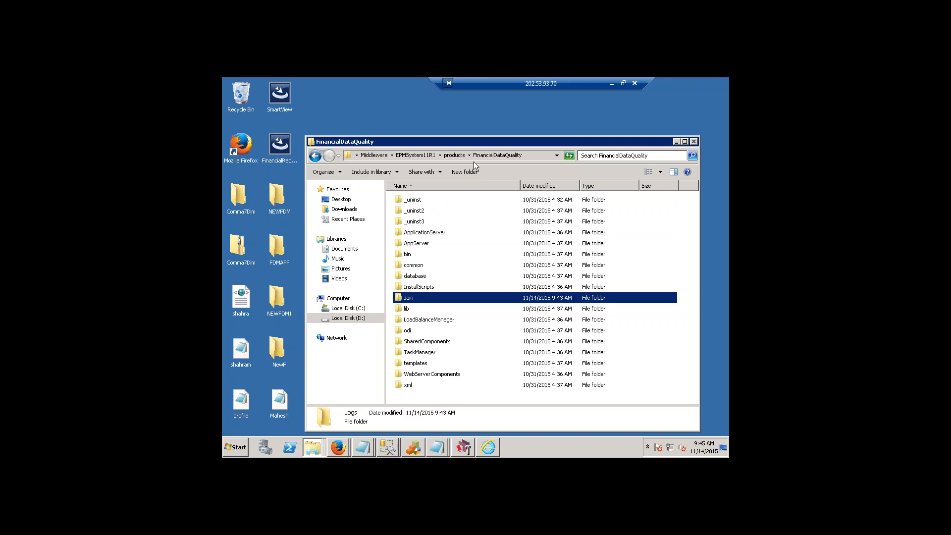
{"action": "double_click", "coordinate": [429, 297]}
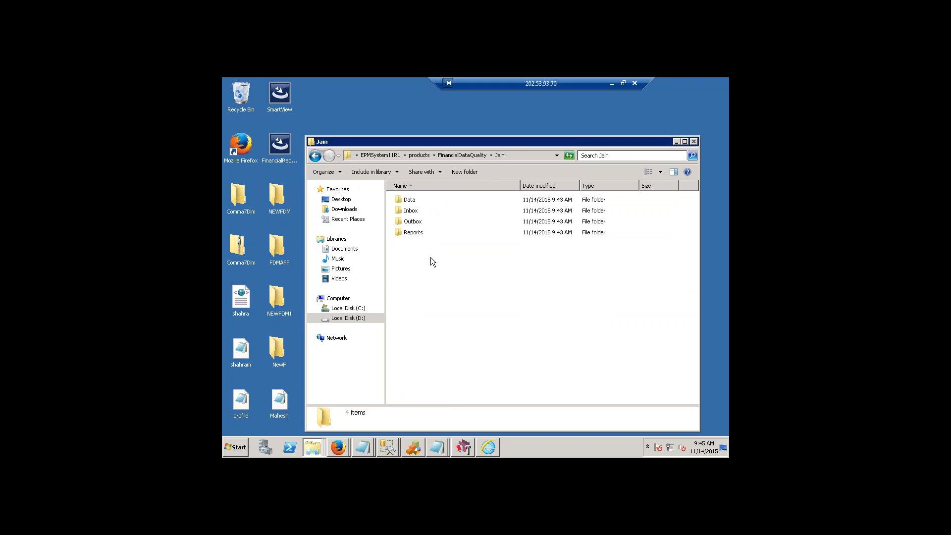
{"action": "double_click", "coordinate": [415, 223]}
{"action": "left_click", "coordinate": [418, 221]}
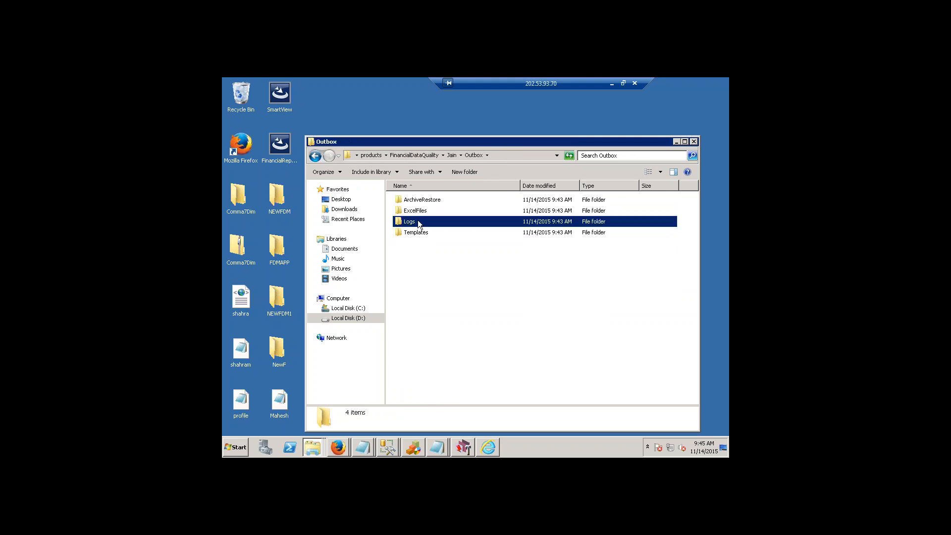
{"action": "double_click", "coordinate": [416, 233]}
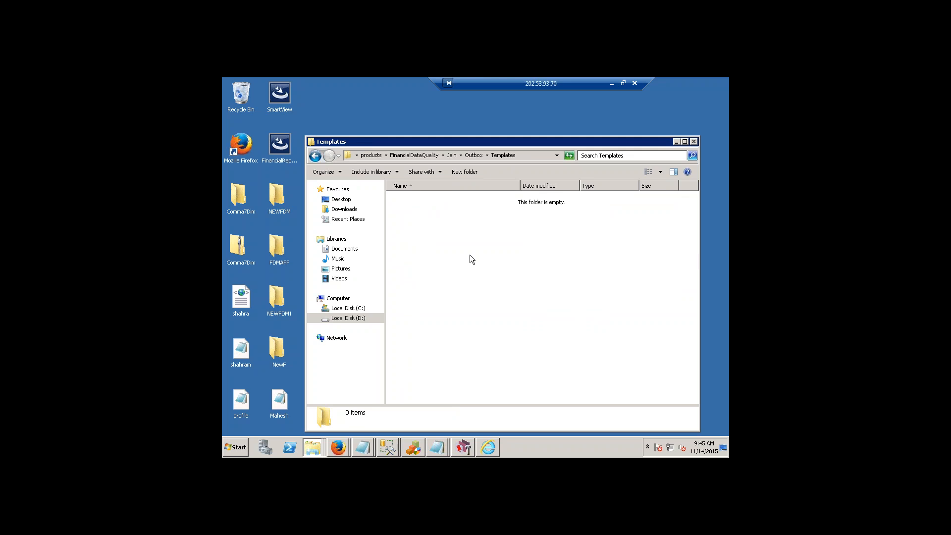
Look into the Reports folder of the Jain application and return to the Jain folder.
{"action": "left_click", "coordinate": [454, 155]}
{"action": "double_click", "coordinate": [412, 233]}
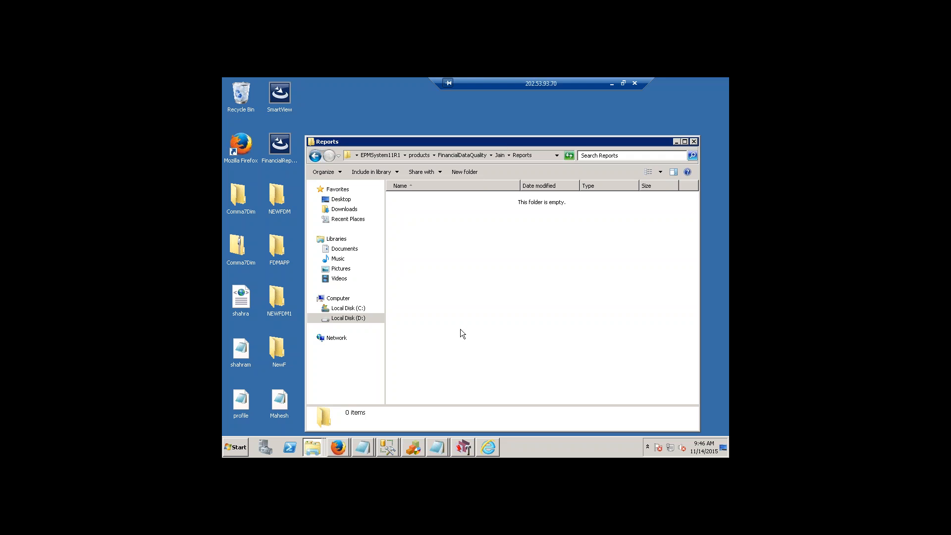
{"action": "left_click", "coordinate": [454, 154]}
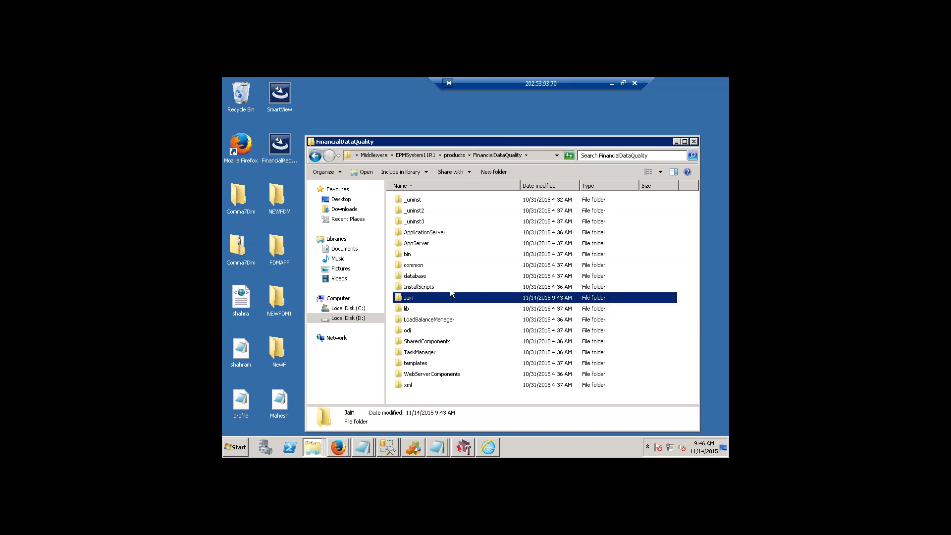
{"action": "double_click", "coordinate": [414, 300]}
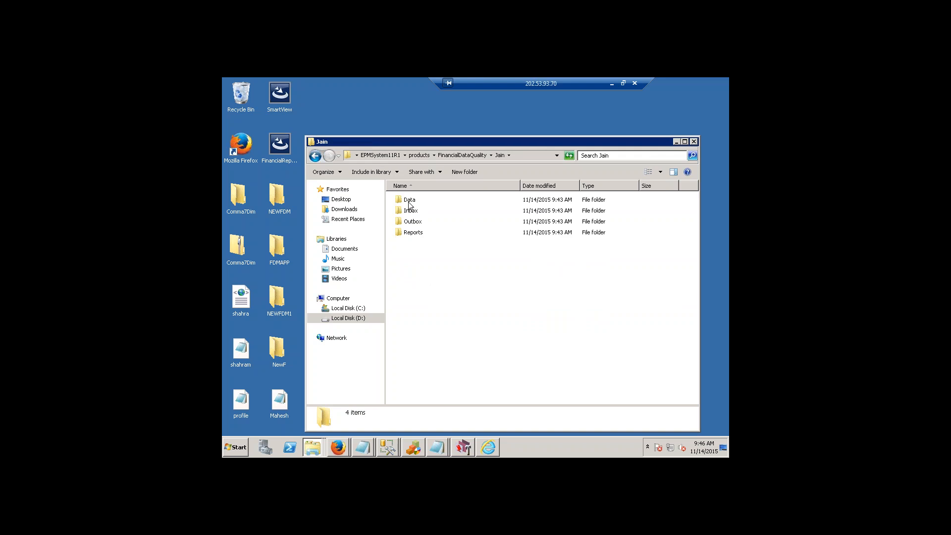
Highlight the Data, Inbox and Outbox folders one after another and switch to the Oracle Hyperion FDM Workbench window.
{"action": "left_click", "coordinate": [410, 202]}
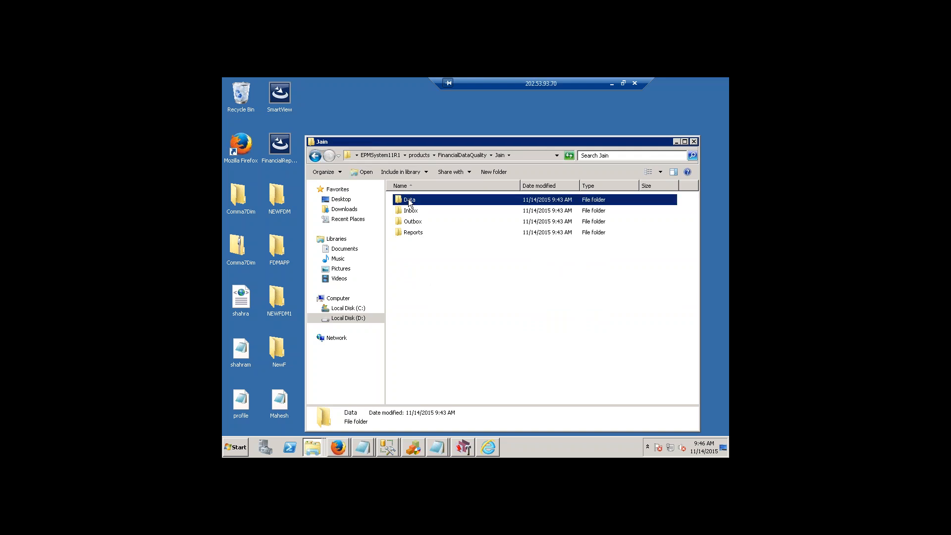
{"action": "left_click", "coordinate": [410, 213]}
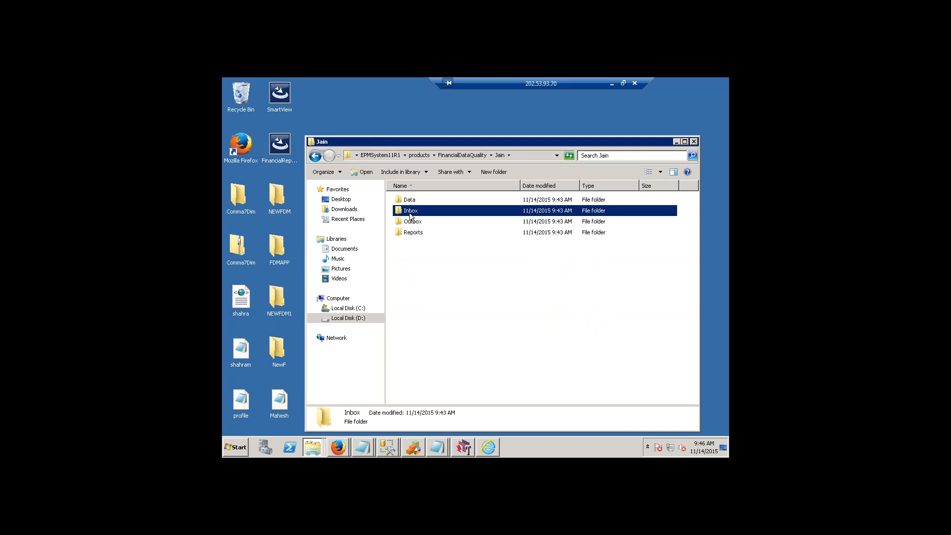
{"action": "left_click", "coordinate": [413, 221]}
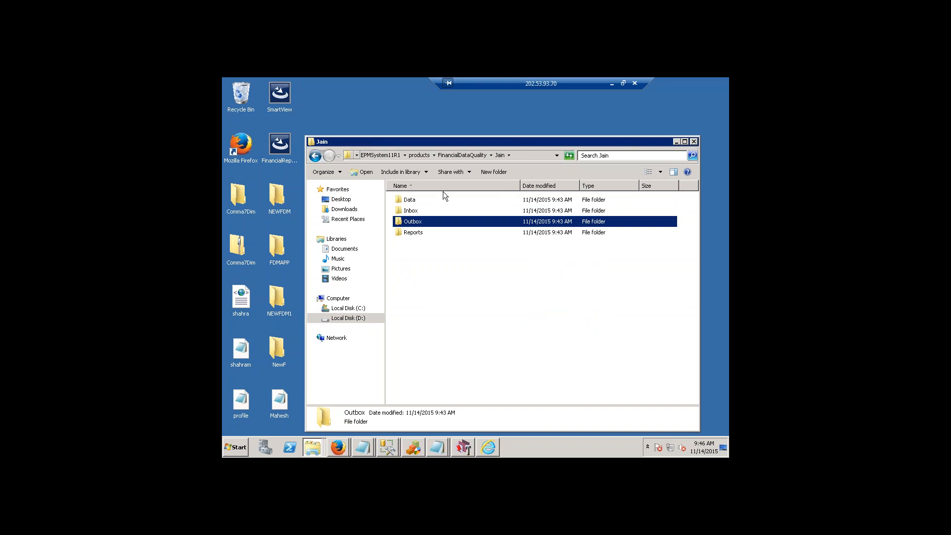
{"action": "left_click", "coordinate": [470, 447]}
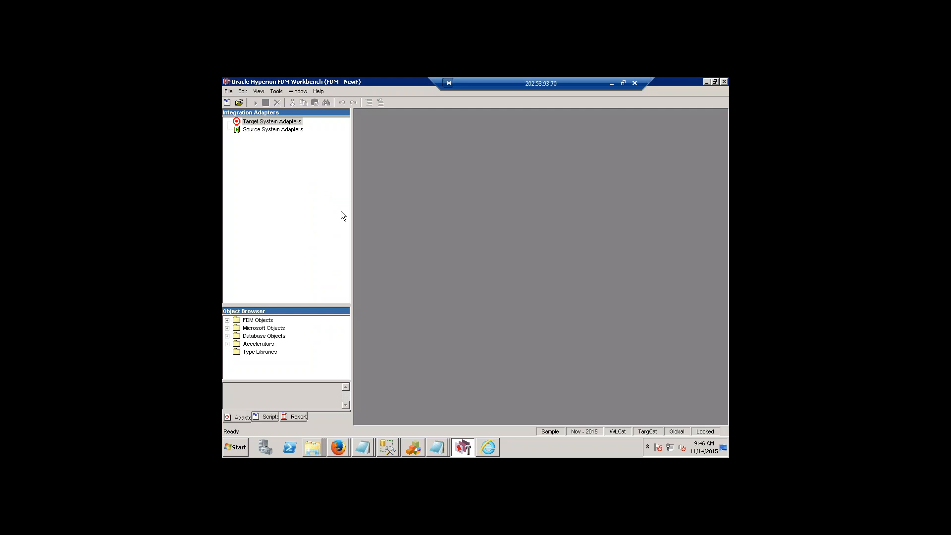
Exit the Workbench session for NewF, clear the window behind it, and close the application creation notice after moving it aside.
{"action": "left_click", "coordinate": [229, 92]}
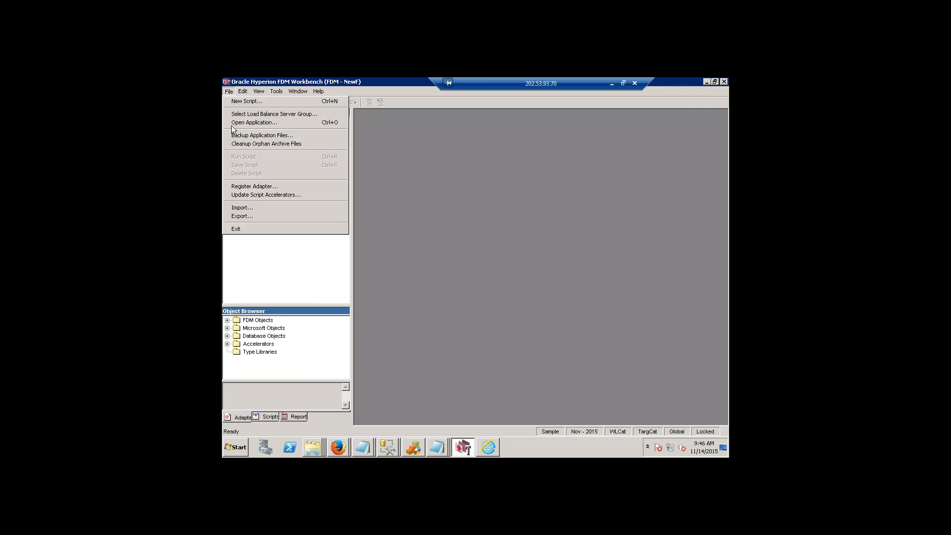
{"action": "left_click", "coordinate": [253, 228]}
{"action": "left_click", "coordinate": [677, 142]}
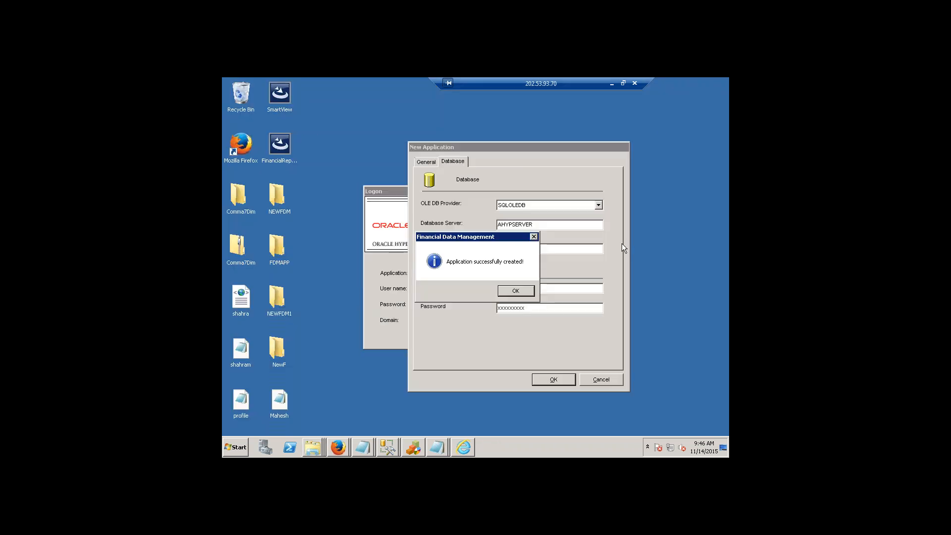
{"action": "left_click_drag", "start_coordinate": [481, 237], "coordinate": [497, 327]}
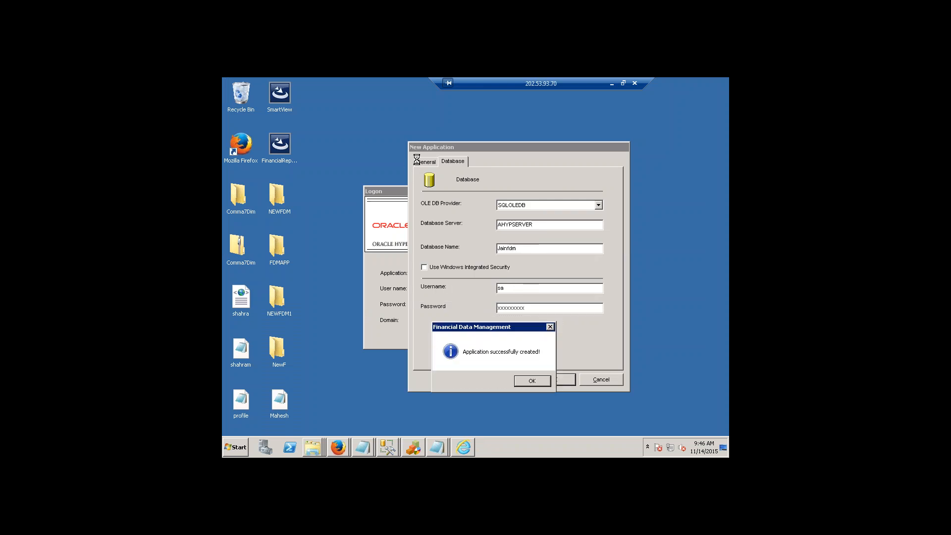
{"action": "left_click", "coordinate": [532, 381]}
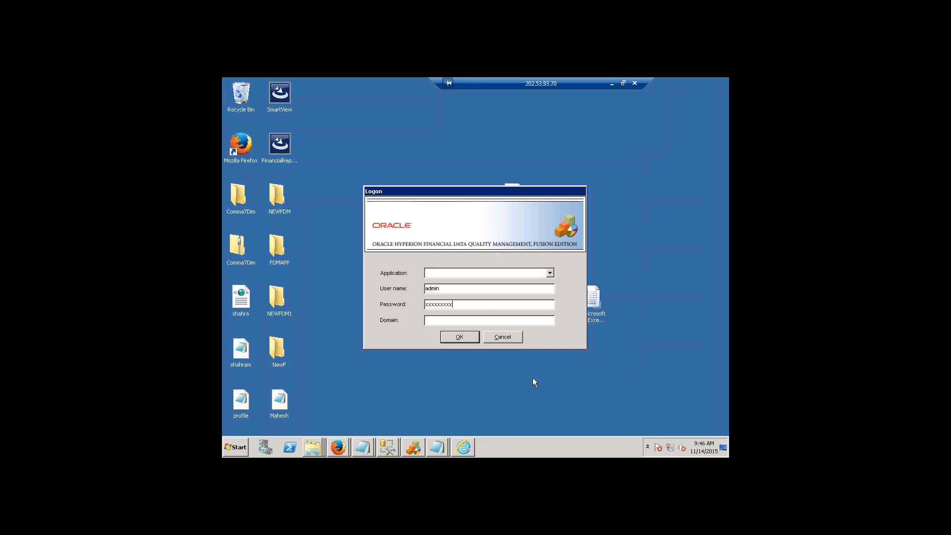
Review the applications available for logon, look into the NewF folder on the desktop, and minimize its window.
{"action": "left_click", "coordinate": [551, 273]}
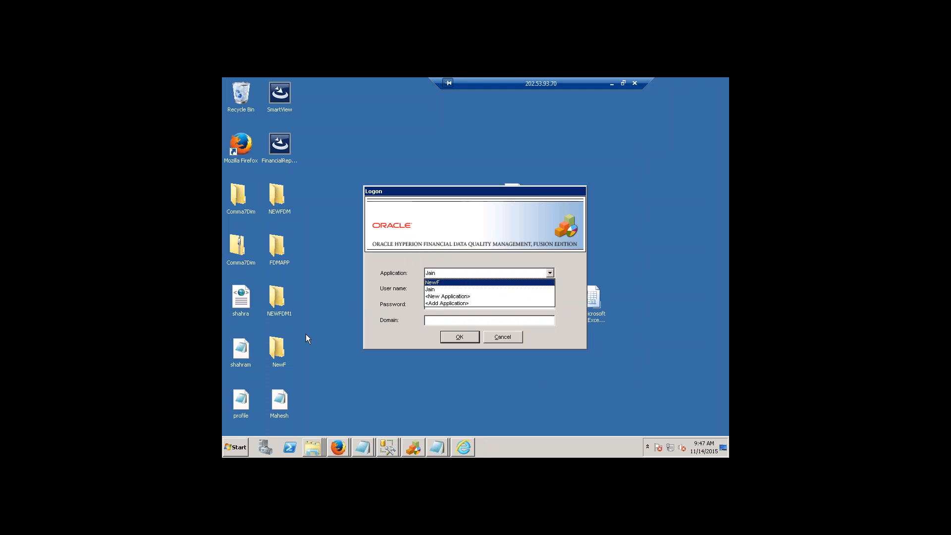
{"action": "left_click", "coordinate": [268, 343]}
{"action": "double_click", "coordinate": [269, 340]}
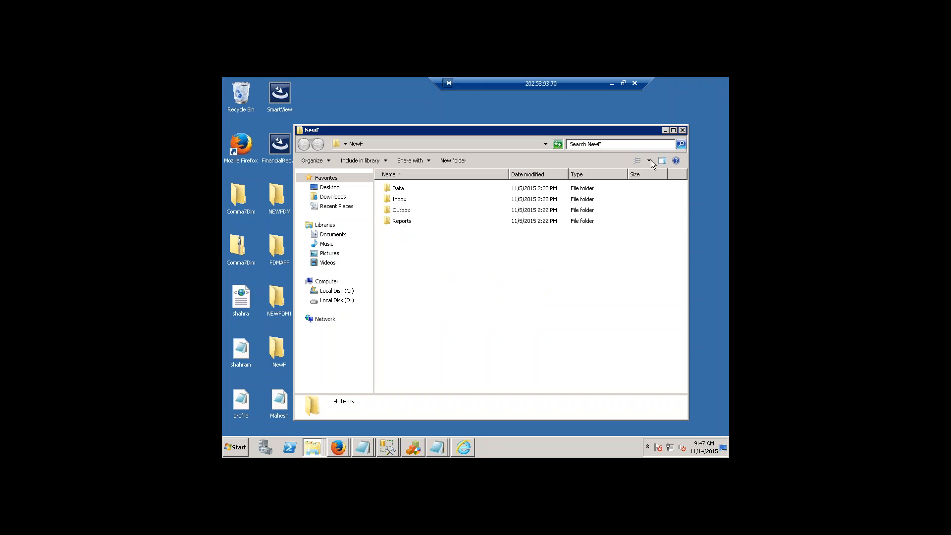
{"action": "left_click", "coordinate": [665, 130]}
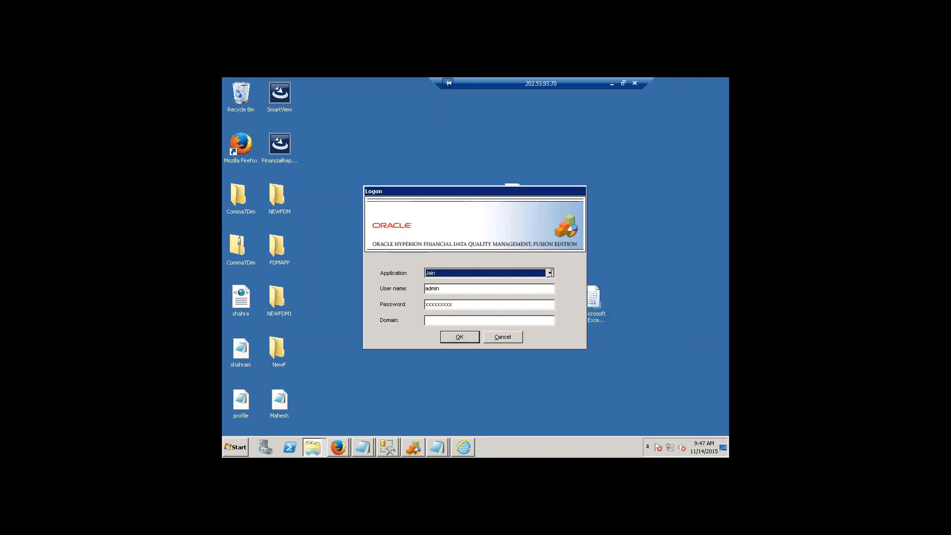
Log on to the Jain application with the prefilled user name and password, leaving the domain empty.
{"action": "left_click", "coordinate": [471, 291]}
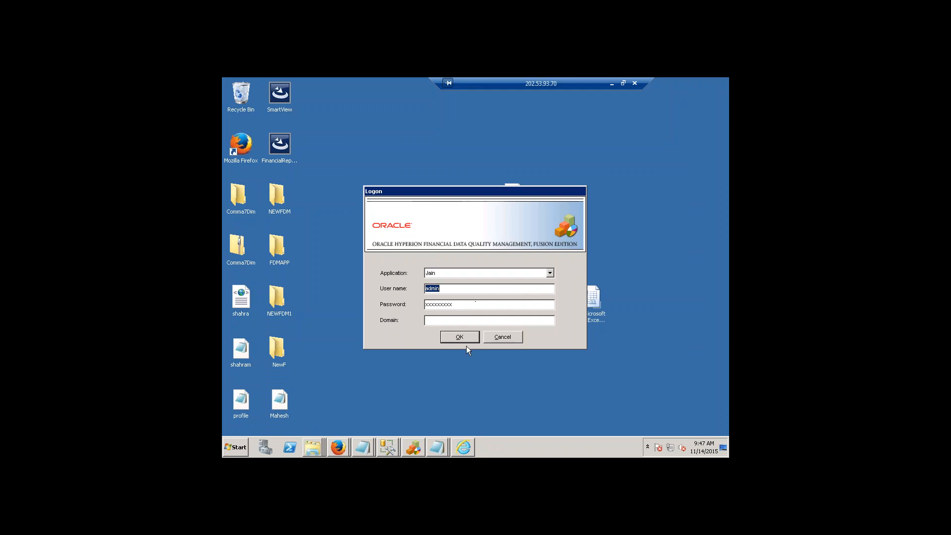
{"action": "left_click", "coordinate": [463, 339]}
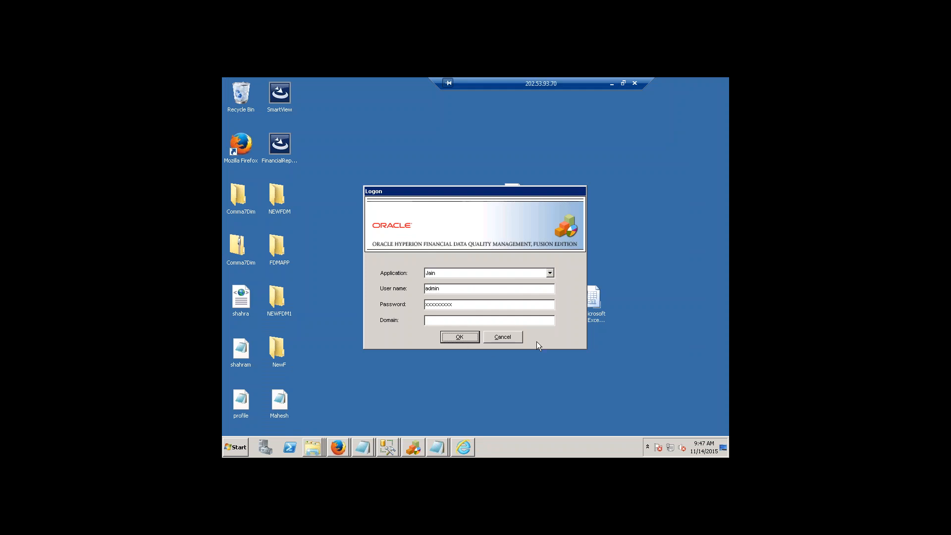
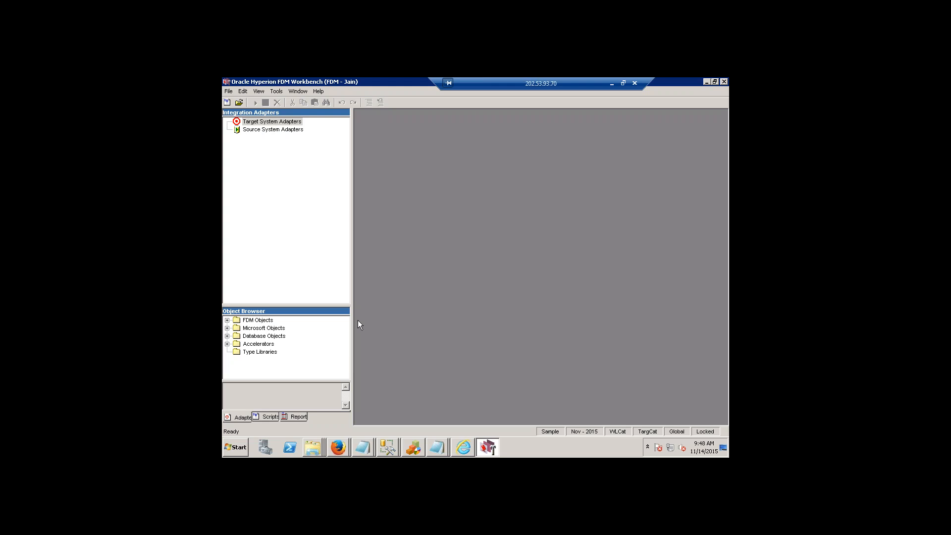
Look through the adapters and reports views of the Jain application and bring up its scripts.
{"action": "left_click", "coordinate": [239, 419]}
{"action": "left_click", "coordinate": [285, 417]}
{"action": "left_click", "coordinate": [239, 420]}
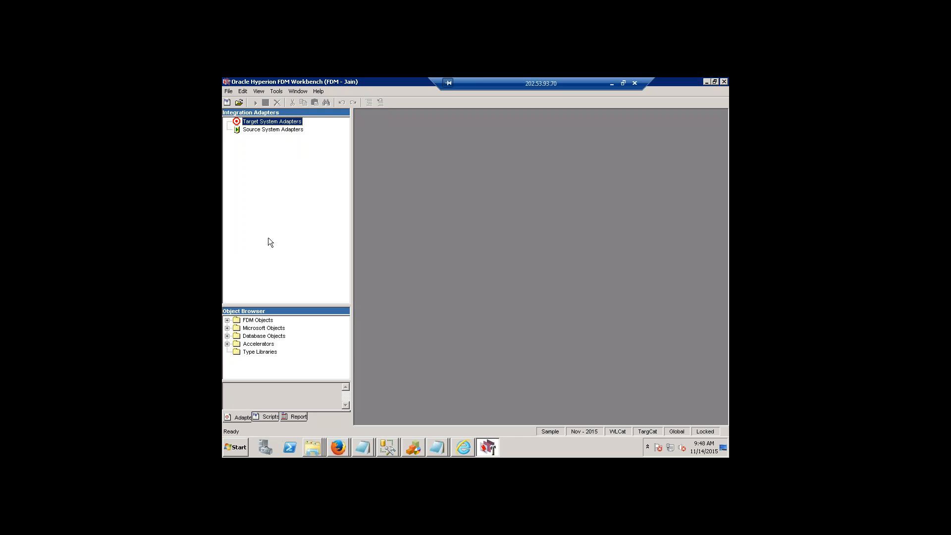
{"action": "left_click", "coordinate": [270, 416]}
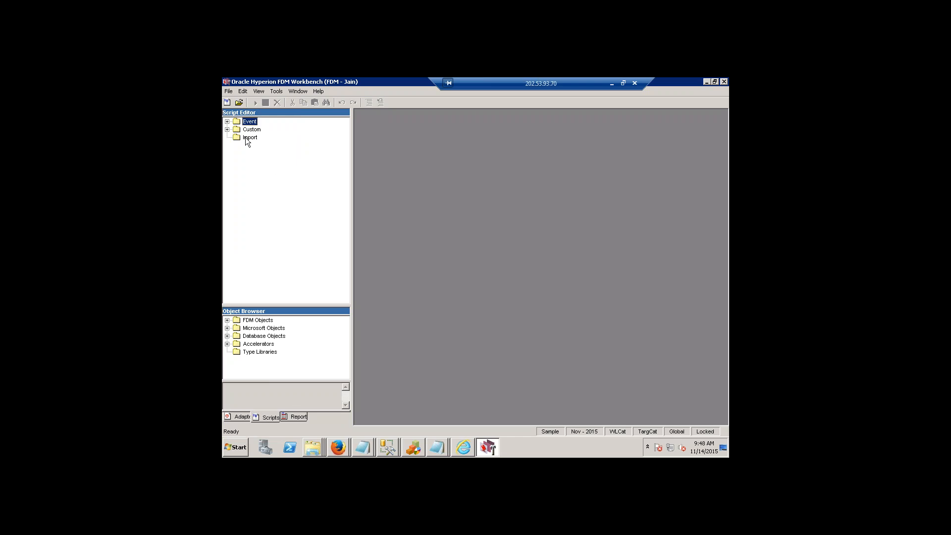
Expand the Event scripts folder and highlight several event scripts, including ShutDown, BefClearData and BefImportMap.
{"action": "left_click", "coordinate": [227, 121]}
{"action": "left_click", "coordinate": [267, 137]}
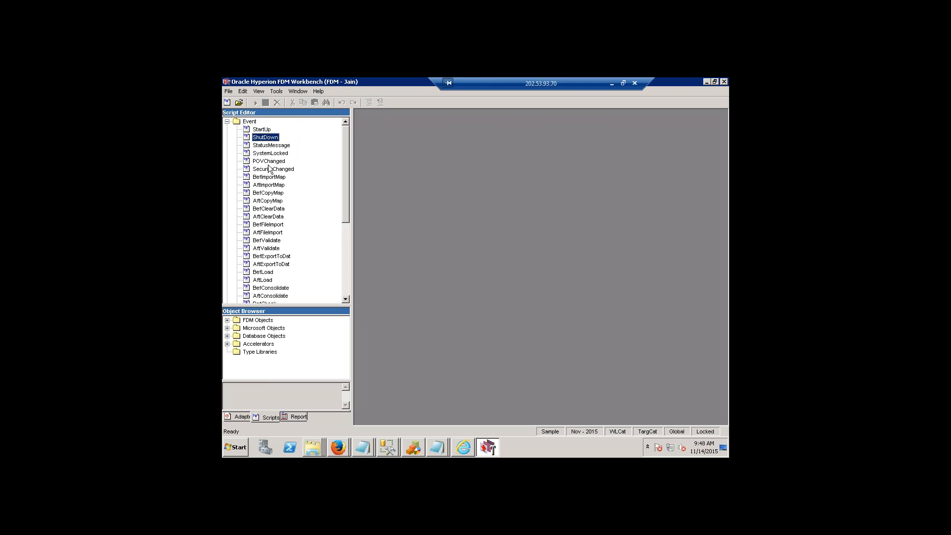
{"action": "left_click", "coordinate": [272, 169]}
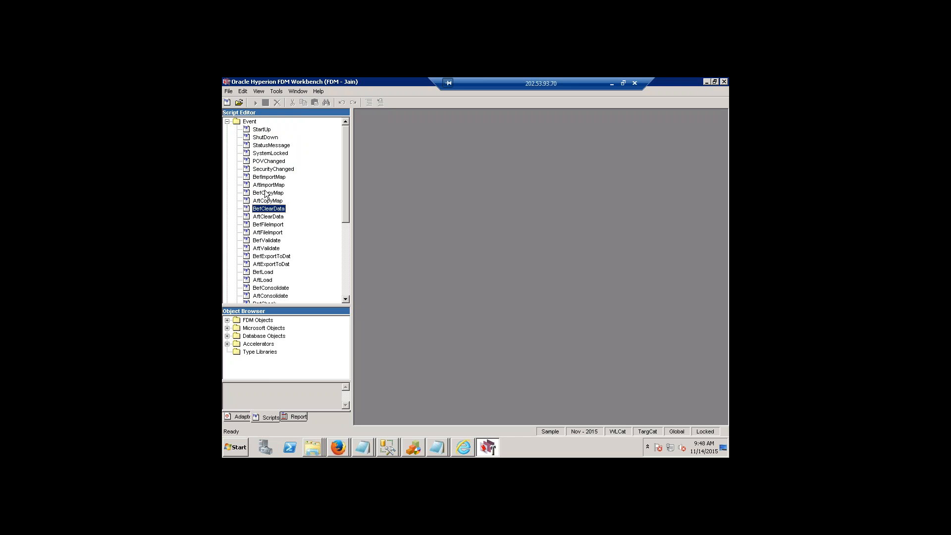
{"action": "left_click", "coordinate": [268, 144]}
{"action": "left_click", "coordinate": [269, 129]}
{"action": "left_click", "coordinate": [269, 177]}
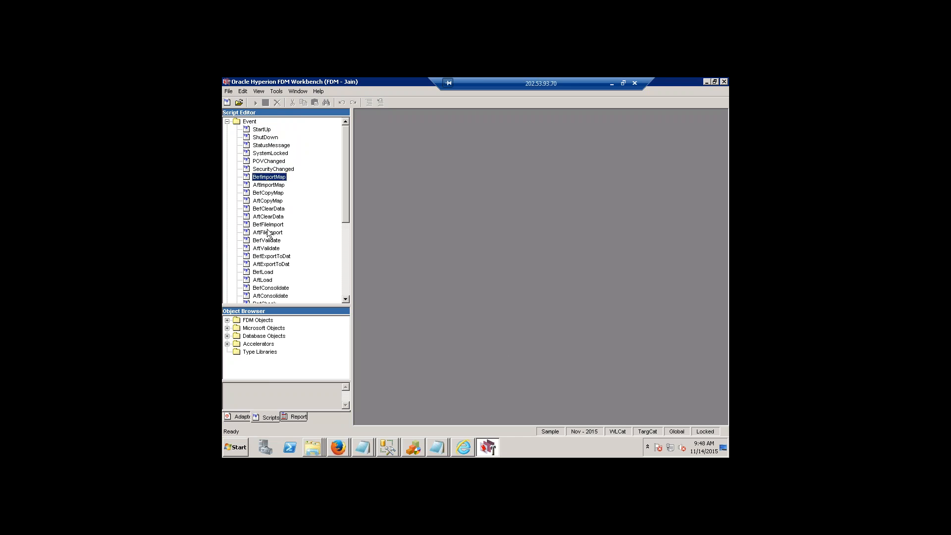
Switch to the open Jain folder window in Windows Explorer and look into its Data\Scripts\Event folder.
{"action": "right_click", "coordinate": [313, 447]}
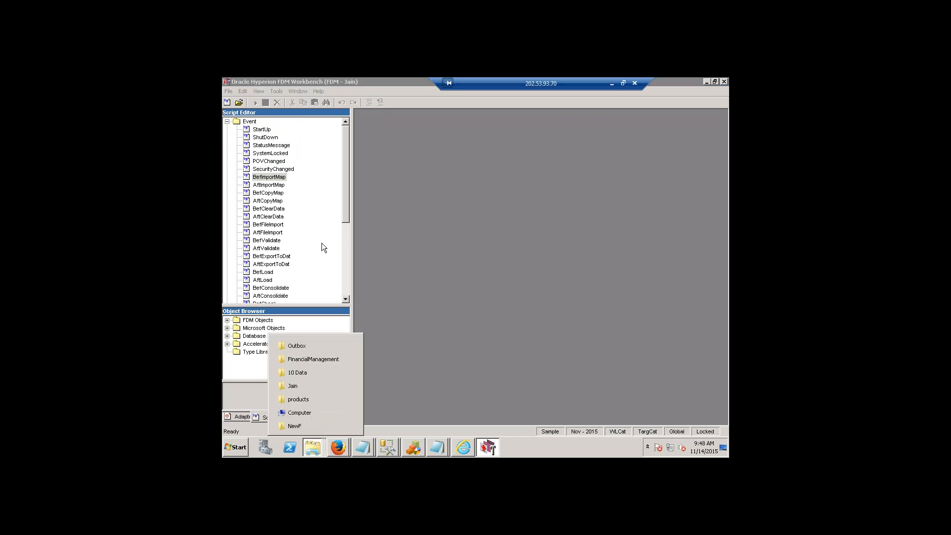
{"action": "left_click", "coordinate": [313, 385]}
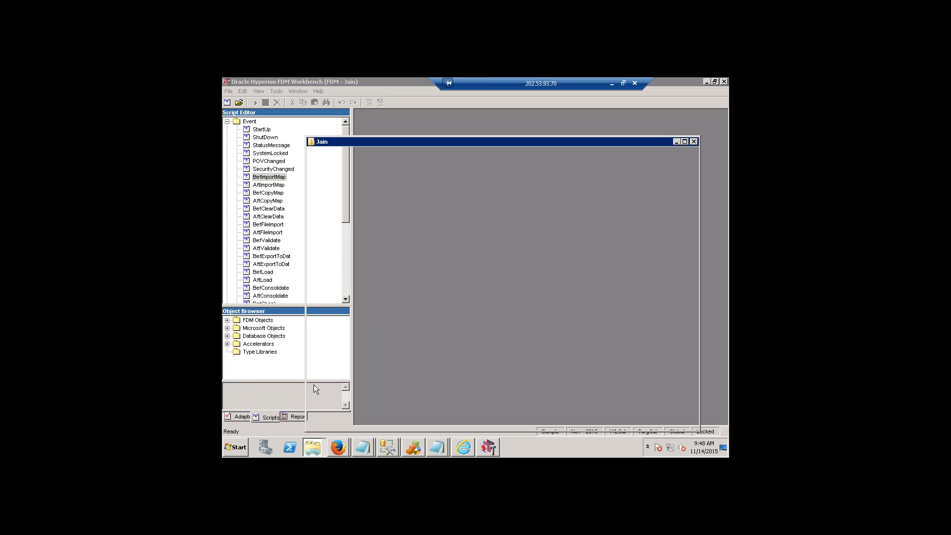
{"action": "left_click", "coordinate": [411, 202]}
{"action": "double_click", "coordinate": [412, 201]}
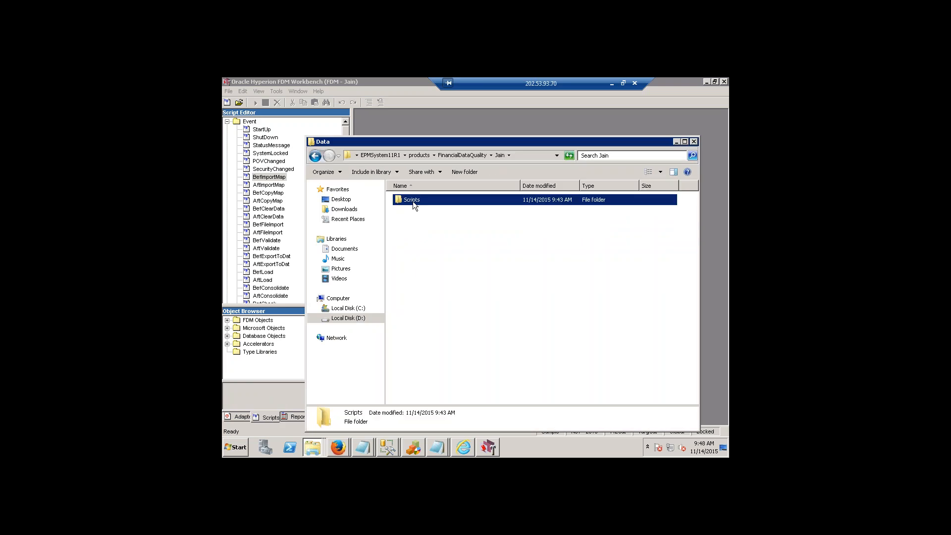
{"action": "double_click", "coordinate": [412, 201]}
{"action": "double_click", "coordinate": [411, 211]}
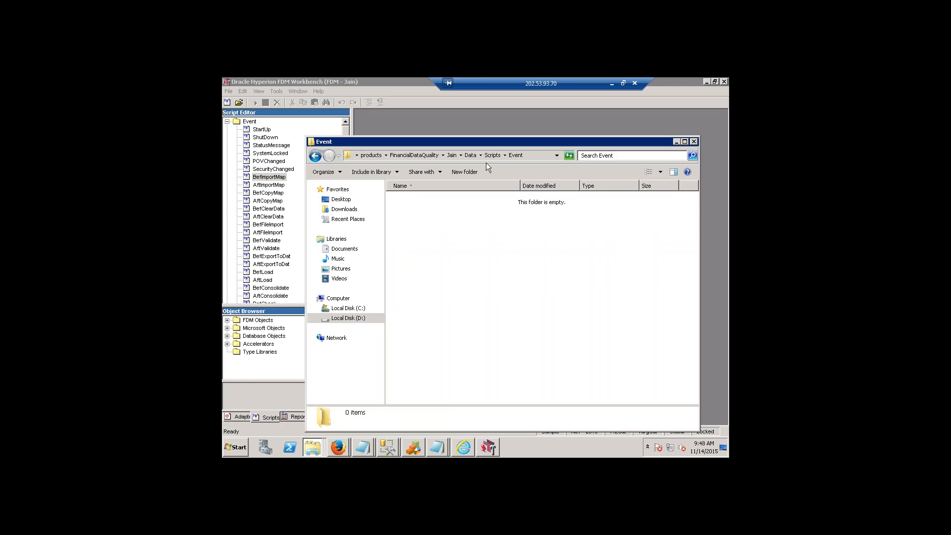
Go up to the Middleware folder and retrace the path through EPMSystem11R1, products and FinancialDataQuality to the Jain folder.
{"action": "left_click", "coordinate": [415, 156]}
{"action": "left_click", "coordinate": [374, 155]}
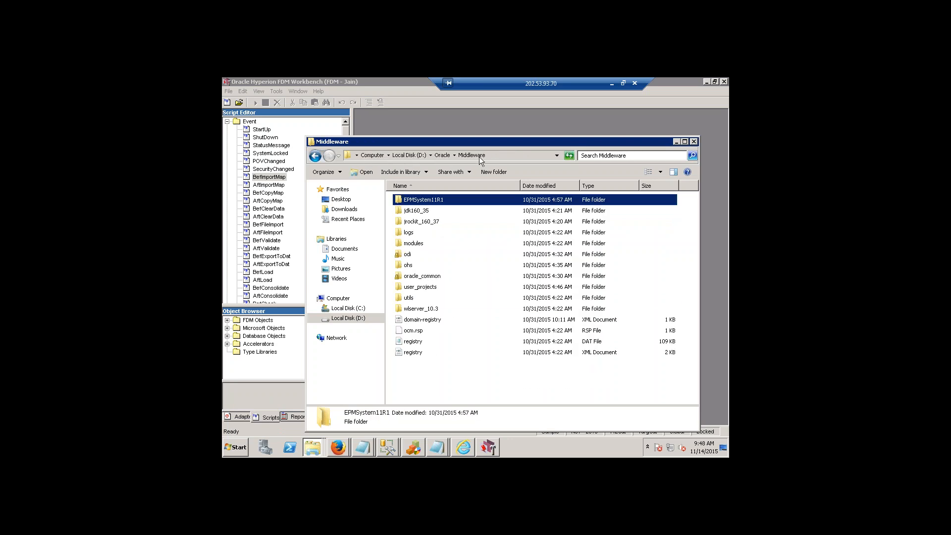
{"action": "double_click", "coordinate": [430, 200]}
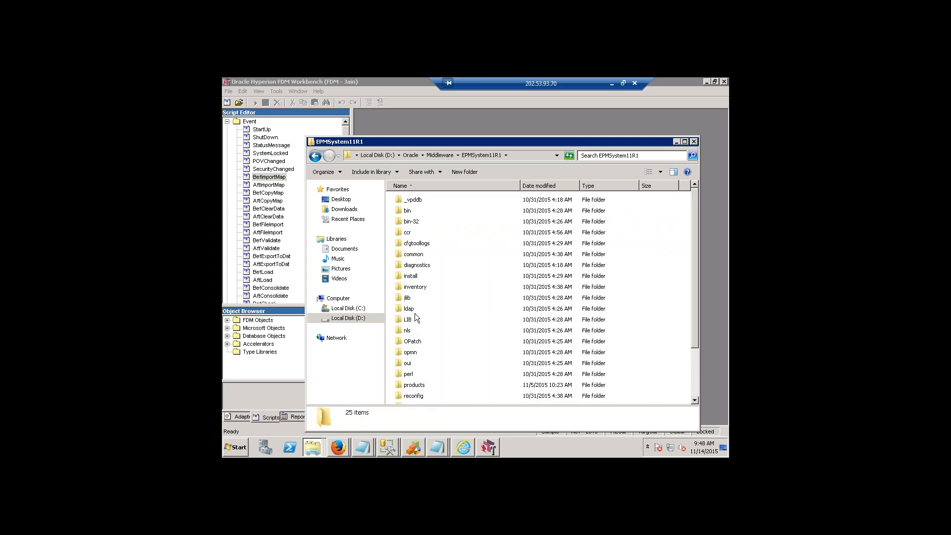
{"action": "left_click", "coordinate": [420, 386]}
{"action": "double_click", "coordinate": [419, 386]}
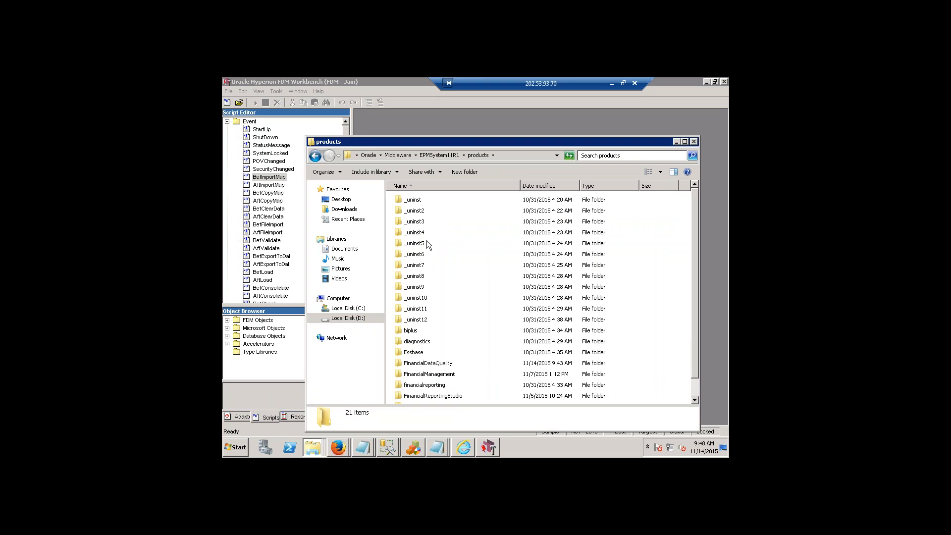
{"action": "left_click", "coordinate": [438, 362]}
{"action": "double_click", "coordinate": [438, 363]}
{"action": "double_click", "coordinate": [414, 308]}
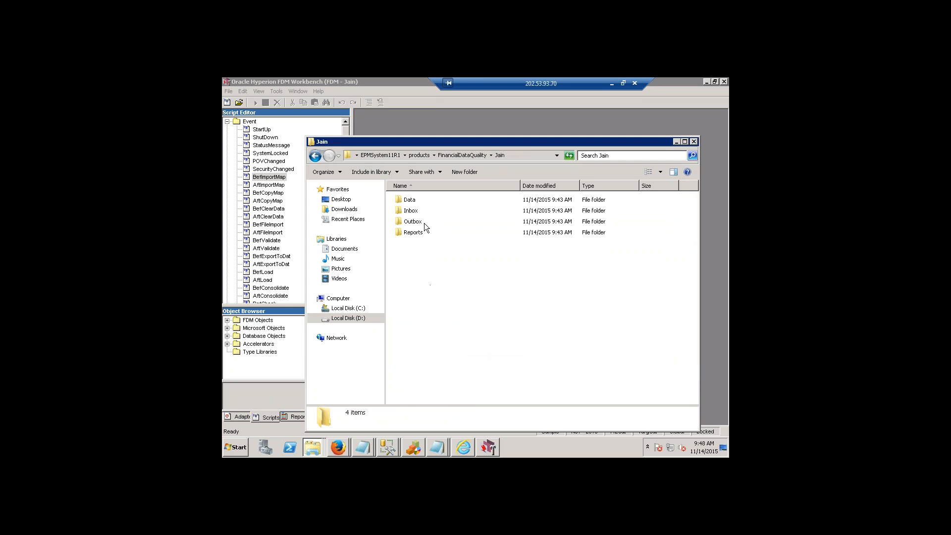
Look into the Jain application's Data\Scripts\Event folder again and return to the FDM Workbench window.
{"action": "left_click", "coordinate": [412, 200]}
{"action": "double_click", "coordinate": [412, 200]}
{"action": "left_click", "coordinate": [414, 200]}
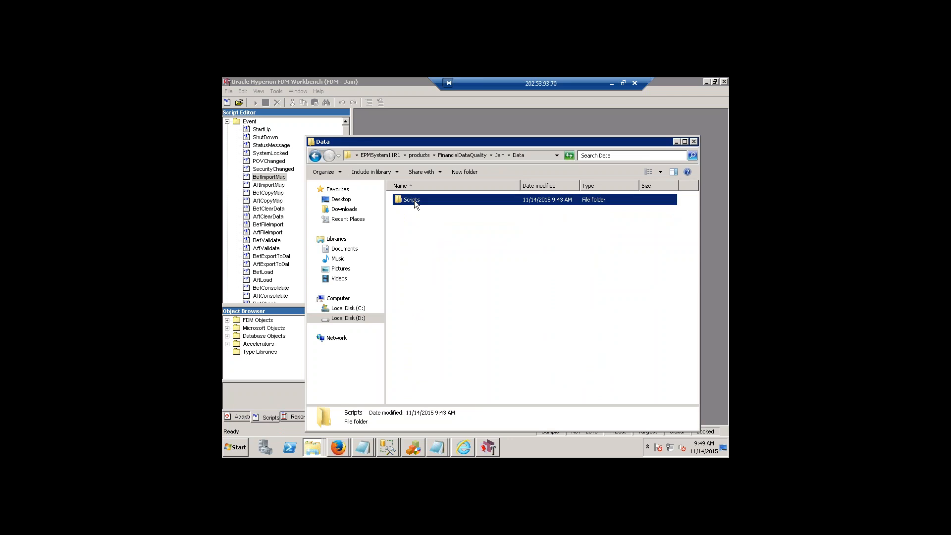
{"action": "double_click", "coordinate": [414, 200]}
{"action": "left_click", "coordinate": [415, 222]}
{"action": "double_click", "coordinate": [416, 211]}
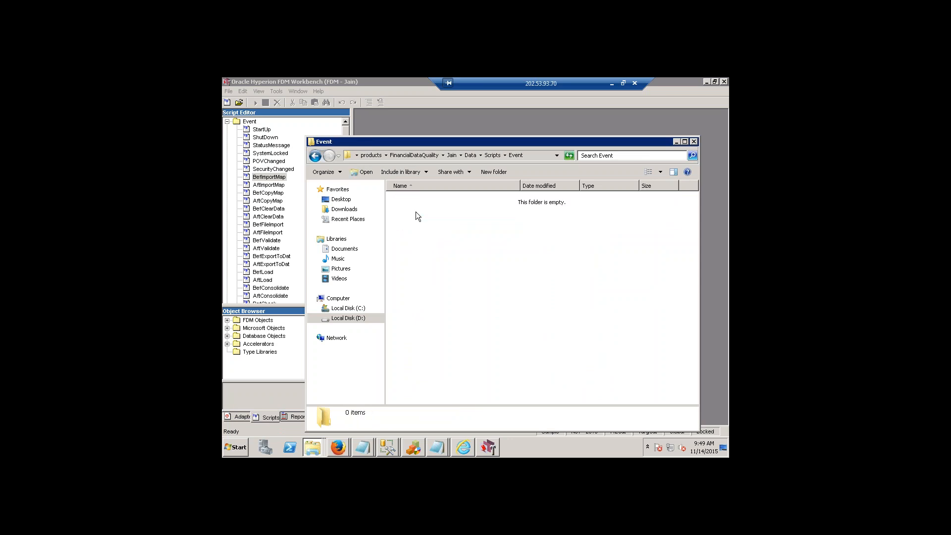
{"action": "left_click", "coordinate": [478, 125]}
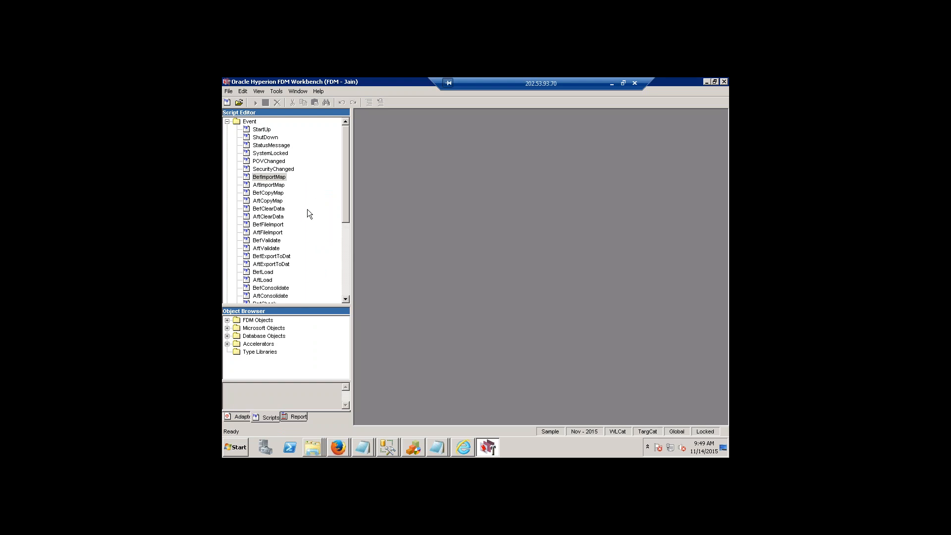
Collapse the Event scripts, expand the Custom scripts folder, and highlight its Plug-In and Web subfolders.
{"action": "left_click", "coordinate": [227, 122]}
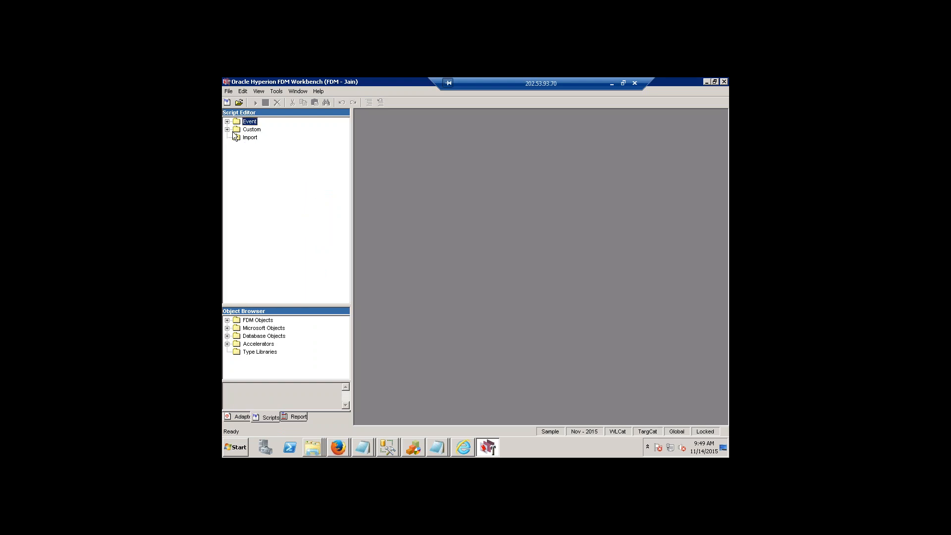
{"action": "left_click", "coordinate": [227, 129]}
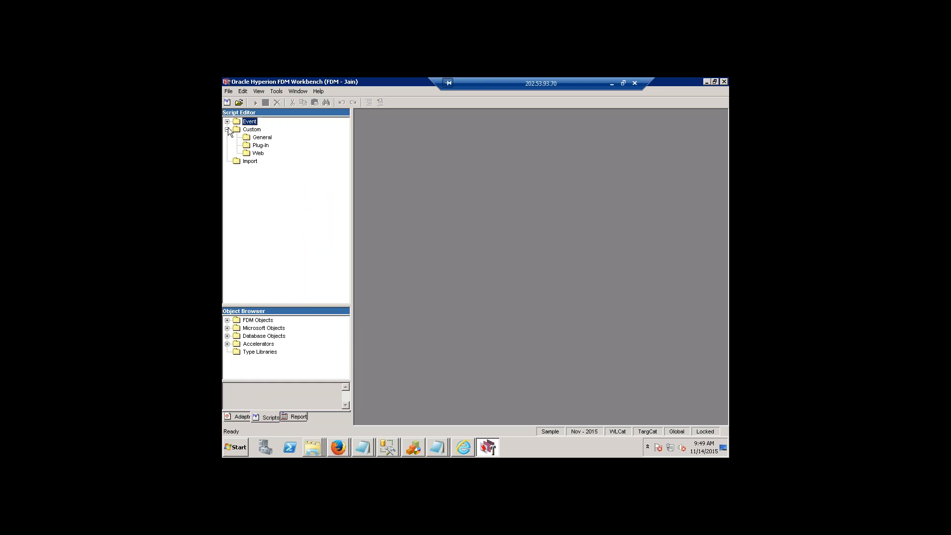
{"action": "left_click", "coordinate": [261, 145]}
{"action": "left_click", "coordinate": [258, 154]}
Browse a new Windows Explorer window to D:\Oracle\Middleware\EPMSystem11R1 and look through its contents.
{"action": "left_click", "coordinate": [236, 448]}
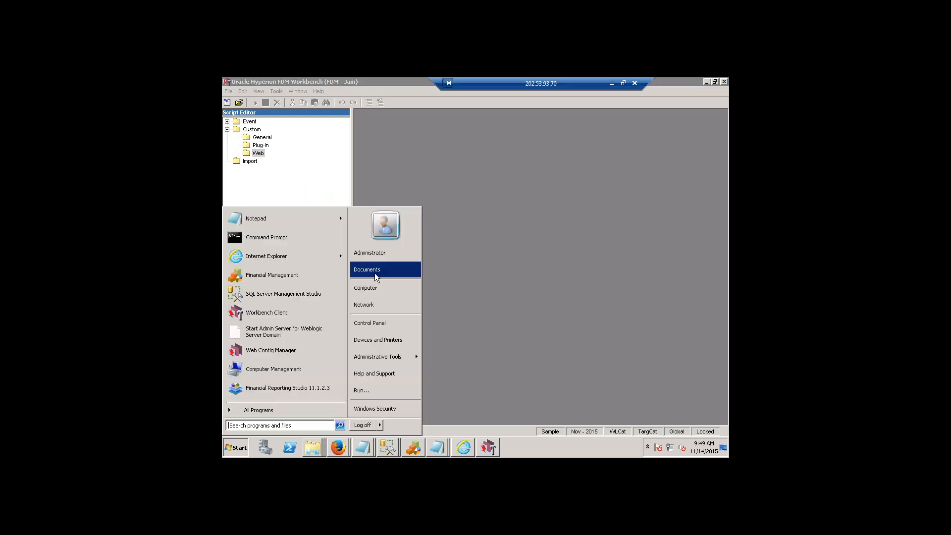
{"action": "left_click", "coordinate": [373, 289]}
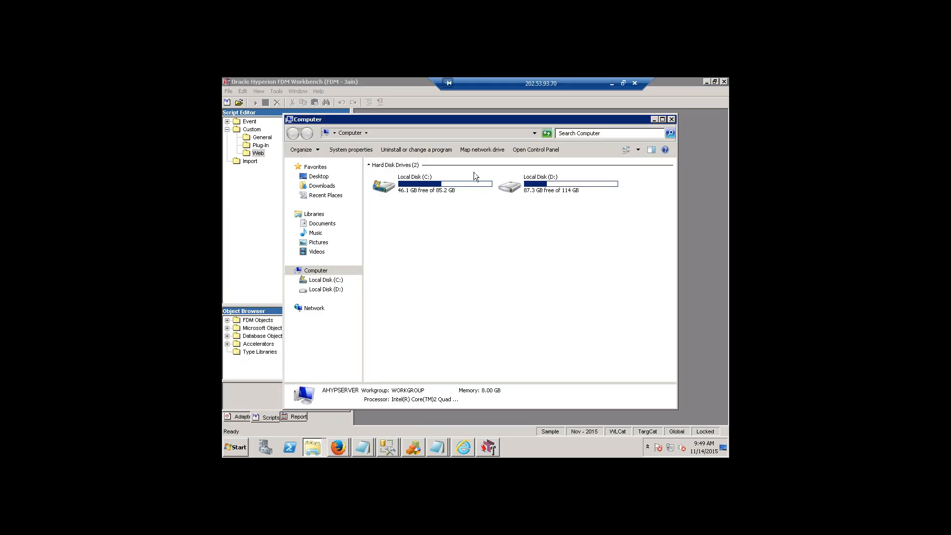
{"action": "double_click", "coordinate": [539, 183]}
{"action": "left_click", "coordinate": [386, 212]}
{"action": "double_click", "coordinate": [386, 212]}
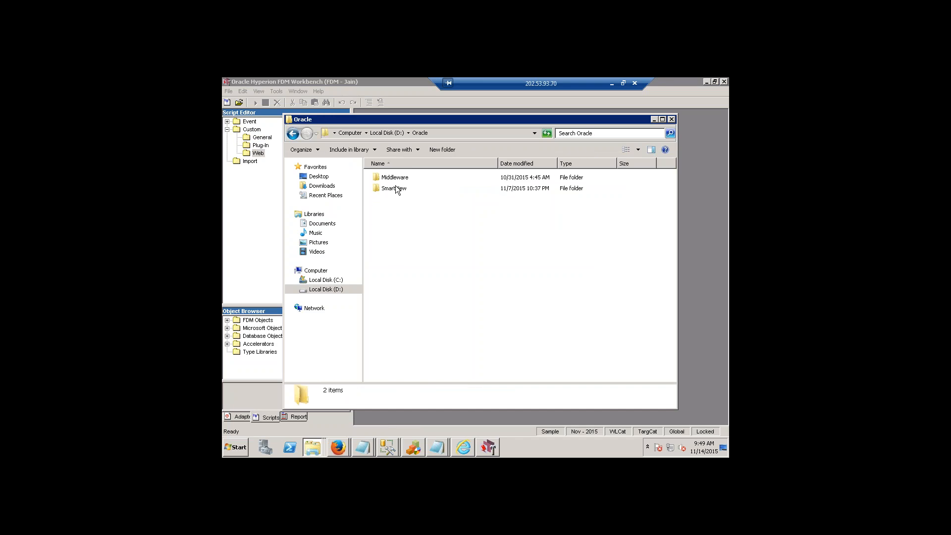
{"action": "double_click", "coordinate": [401, 179]}
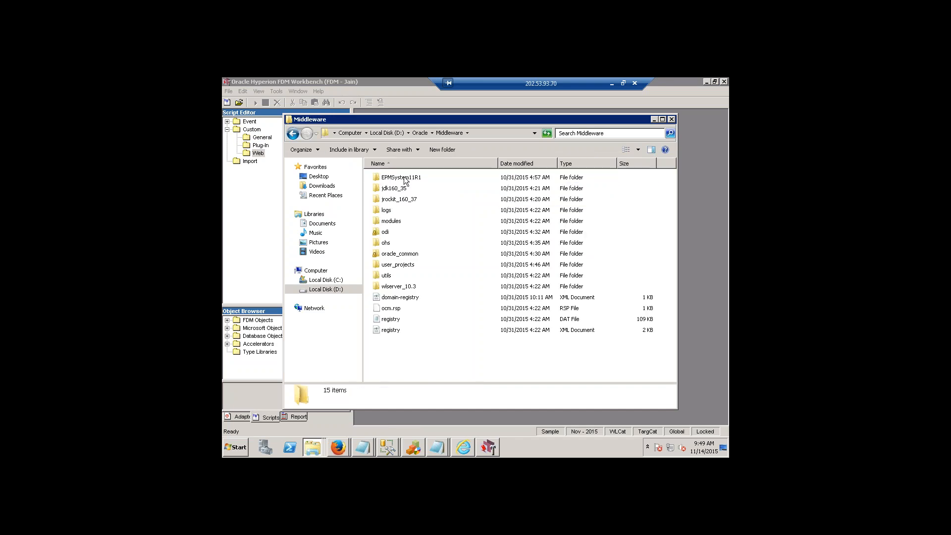
{"action": "double_click", "coordinate": [403, 177]}
{"action": "scroll", "coordinate": [405, 293], "scroll_direction": "down", "scroll_amount": 2}
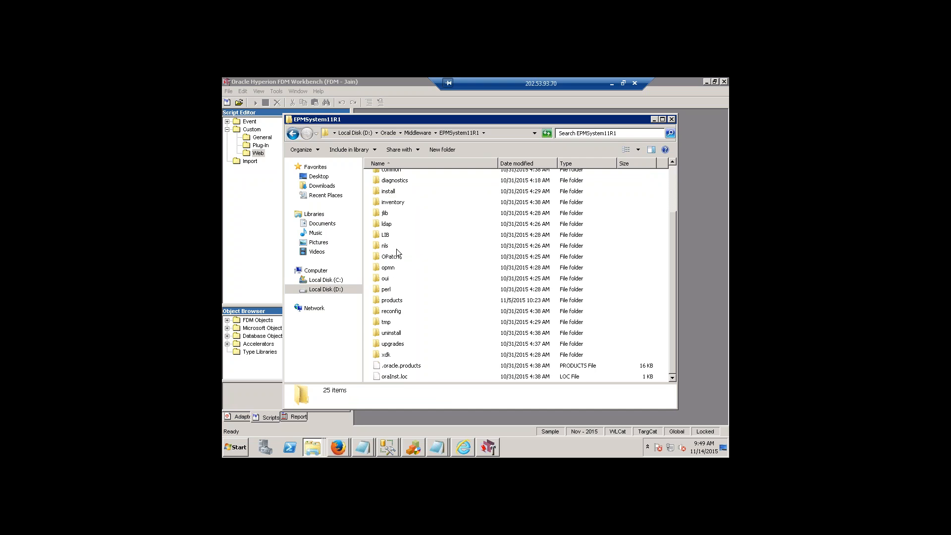
{"action": "scroll", "coordinate": [406, 323], "scroll_direction": "up", "scroll_amount": 1}
{"action": "scroll", "coordinate": [406, 323], "scroll_direction": "up", "scroll_amount": 1}
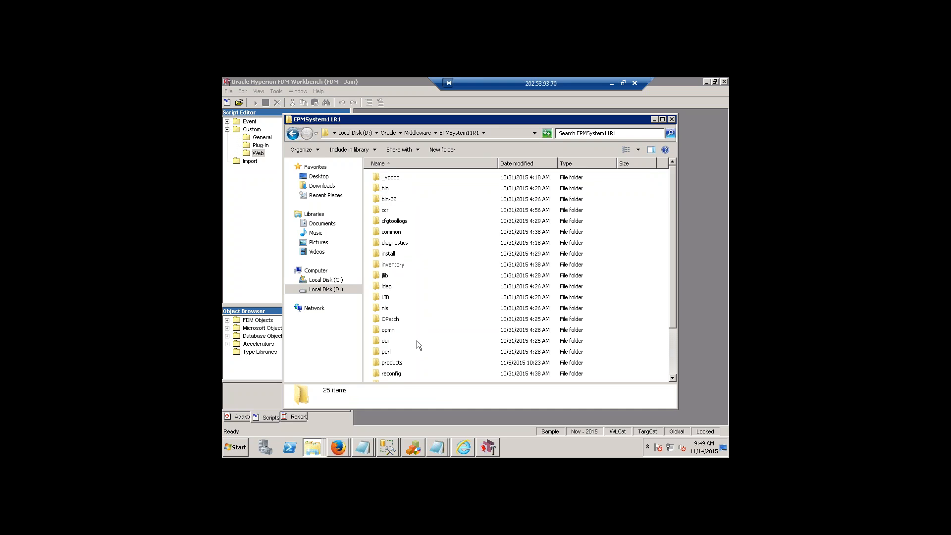
Open the Jain application folder inside products\FinancialDataQuality.
{"action": "left_click", "coordinate": [397, 367]}
{"action": "double_click", "coordinate": [396, 366]}
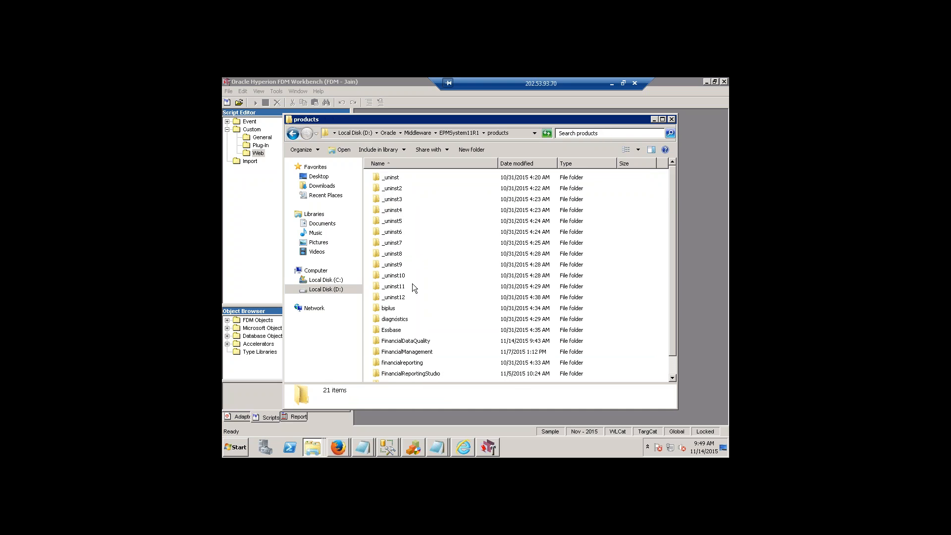
{"action": "double_click", "coordinate": [408, 341]}
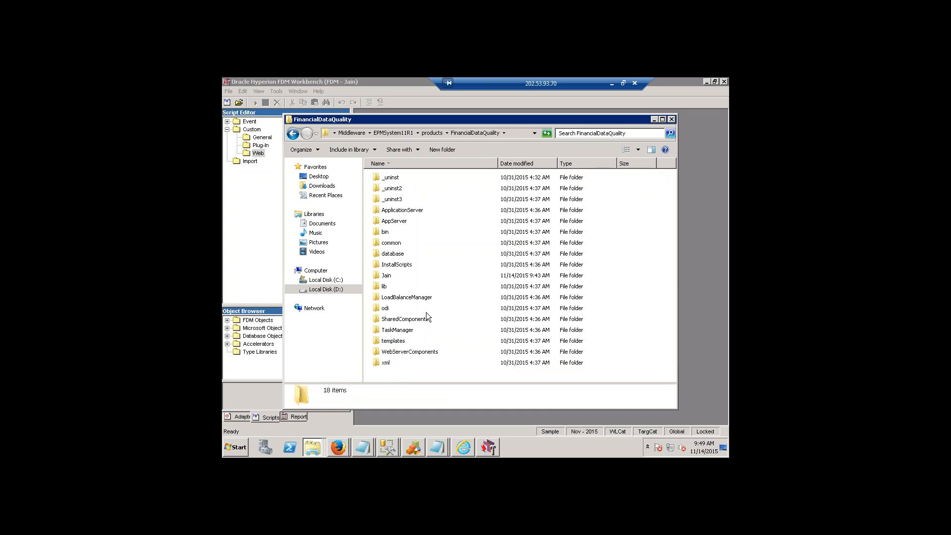
{"action": "double_click", "coordinate": [389, 276]}
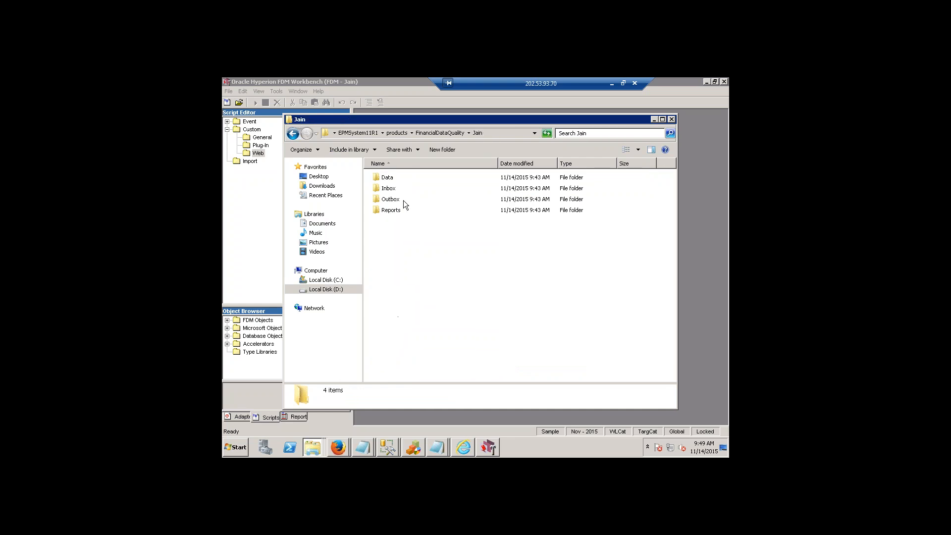
Check the Jain folder's Data\Scripts\Event subfolder and minimize the Explorer window.
{"action": "double_click", "coordinate": [387, 178]}
{"action": "double_click", "coordinate": [392, 177]}
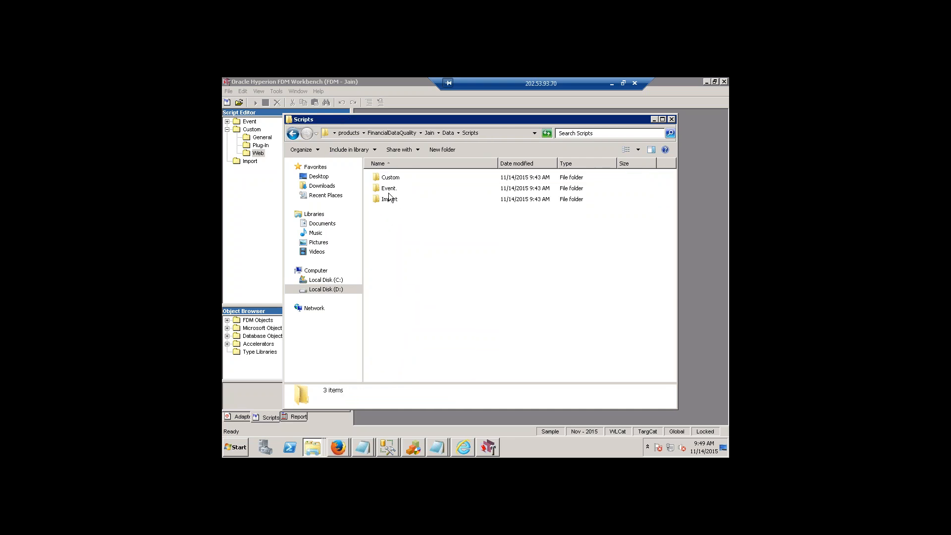
{"action": "double_click", "coordinate": [389, 191]}
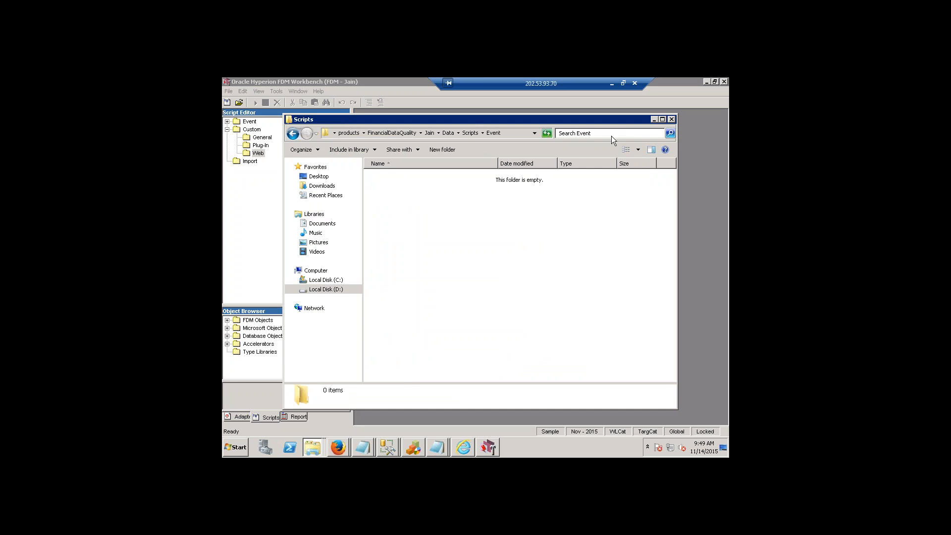
{"action": "left_click", "coordinate": [654, 119]}
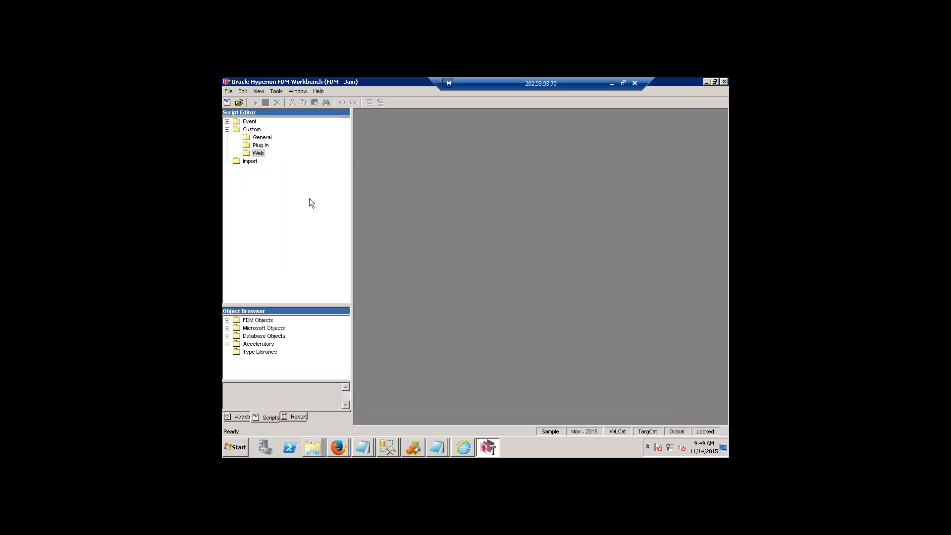
Open the StartUp script from the Event scripts and highlight its Oracle Hyperion FDM EVENT Script header comment.
{"action": "left_click", "coordinate": [227, 122]}
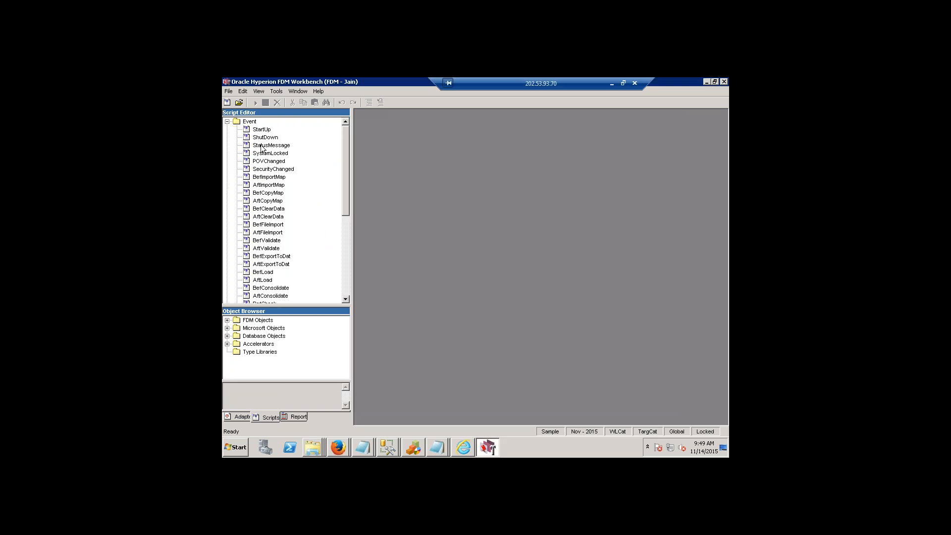
{"action": "left_click", "coordinate": [263, 146]}
{"action": "double_click", "coordinate": [261, 129]}
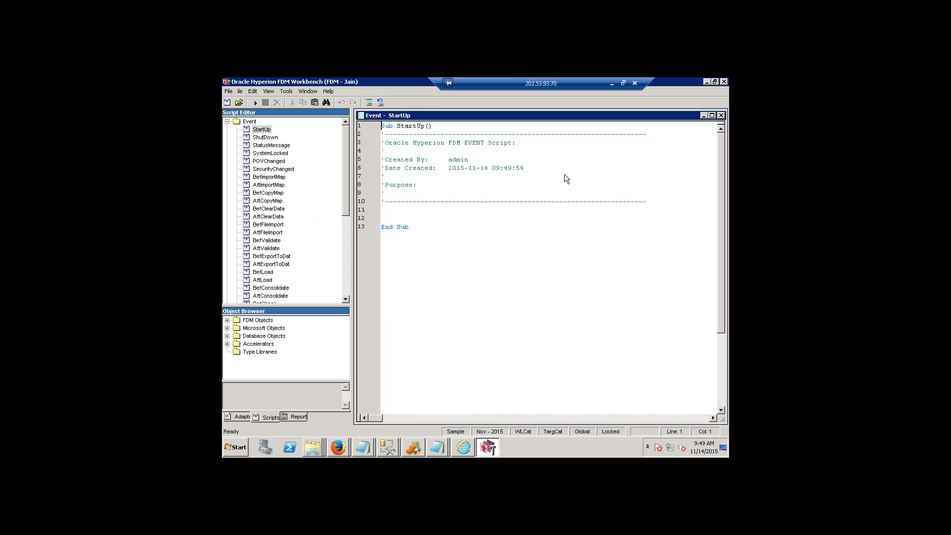
{"action": "left_click_drag", "start_coordinate": [388, 144], "coordinate": [524, 148]}
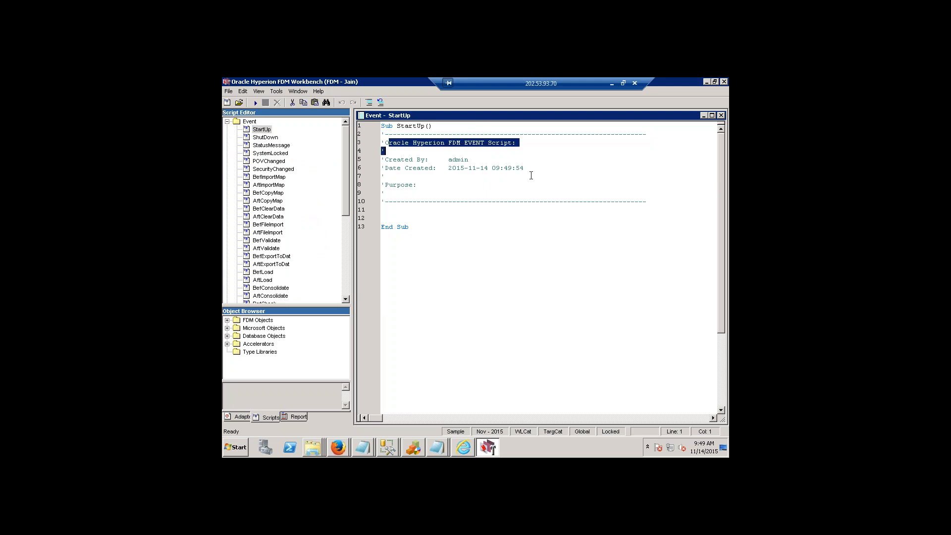
{"action": "left_click", "coordinate": [531, 178]}
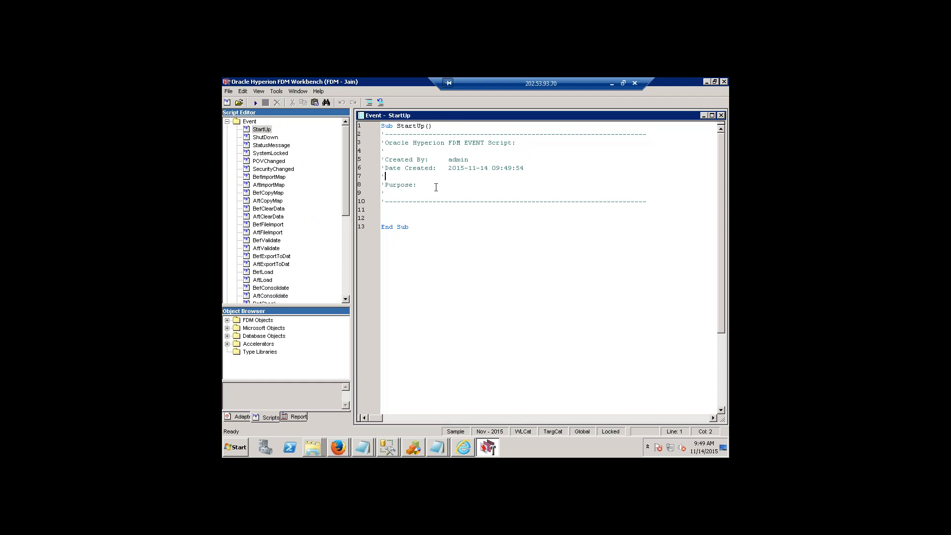
Highlight the Purpose comment and the Sub StartUp() line, and open the StatusMessage event script for viewing.
{"action": "left_click_drag", "start_coordinate": [385, 185], "coordinate": [418, 185]}
{"action": "left_click", "coordinate": [446, 240]}
{"action": "left_click_drag", "start_coordinate": [382, 126], "coordinate": [427, 127]}
{"action": "left_click", "coordinate": [421, 167]}
{"action": "left_click", "coordinate": [418, 184]}
{"action": "left_click", "coordinate": [433, 127]}
{"action": "double_click", "coordinate": [271, 145]}
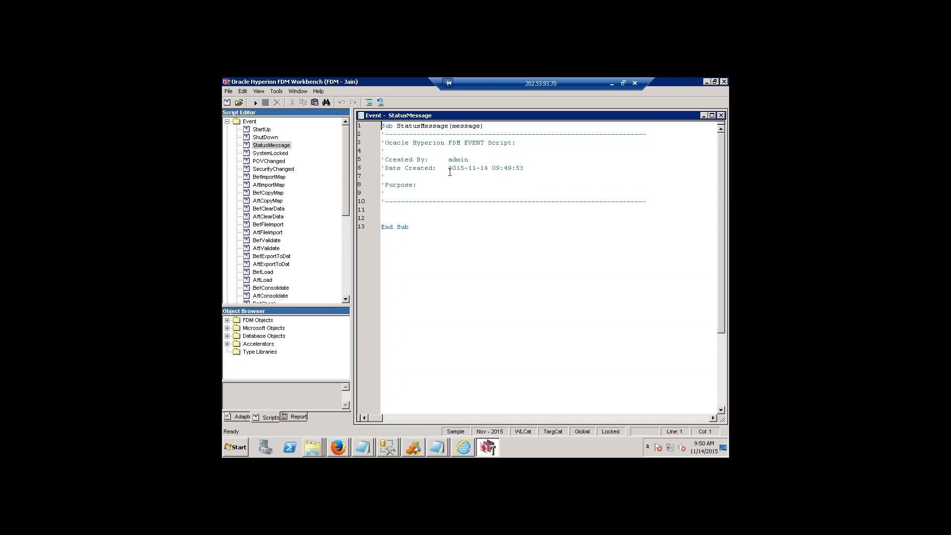
Highlight the header comment lines of the StatusMessage event script, covering its title, creator and creation date.
{"action": "left_click_drag", "start_coordinate": [479, 177], "coordinate": [398, 150]}
{"action": "left_click_drag", "start_coordinate": [441, 176], "coordinate": [384, 134]}
{"action": "left_click", "coordinate": [456, 202]}
Collapse the Event scripts, check the Custom Web and Import script folders, and show the list of report languages.
{"action": "left_click", "coordinate": [228, 121]}
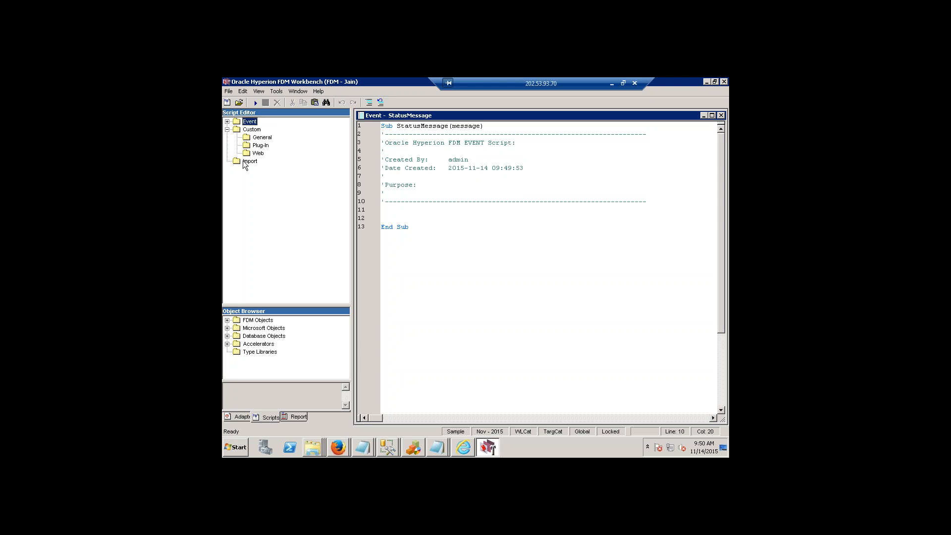
{"action": "left_click", "coordinate": [258, 155]}
{"action": "left_click", "coordinate": [252, 163]}
{"action": "left_click", "coordinate": [268, 420]}
{"action": "left_click", "coordinate": [298, 419]}
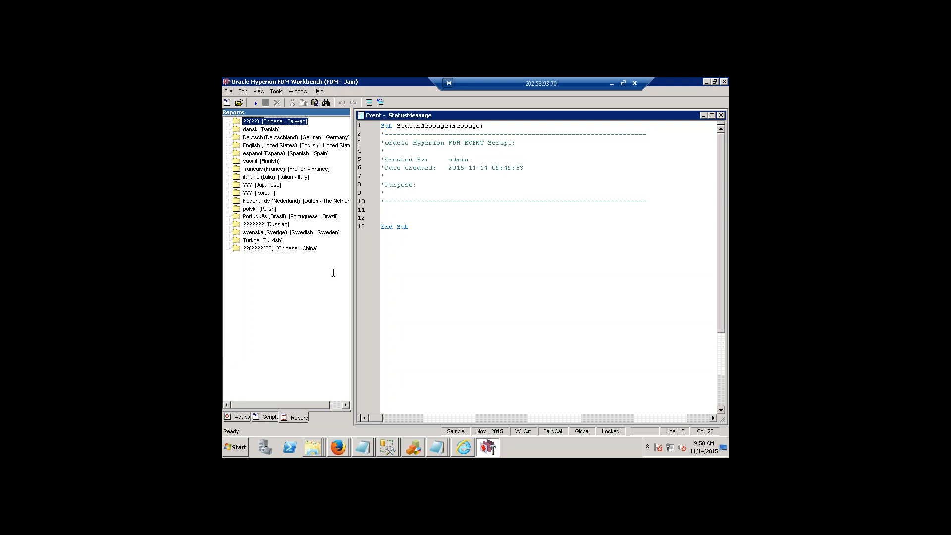
Start a metadata import in the Workbench and agree to close all open forms.
{"action": "left_click", "coordinate": [228, 91]}
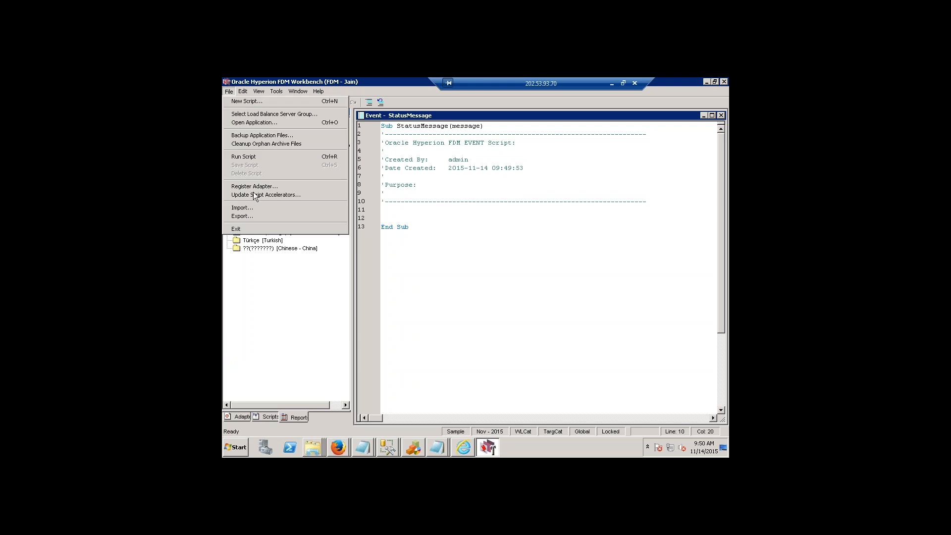
{"action": "left_click", "coordinate": [250, 208]}
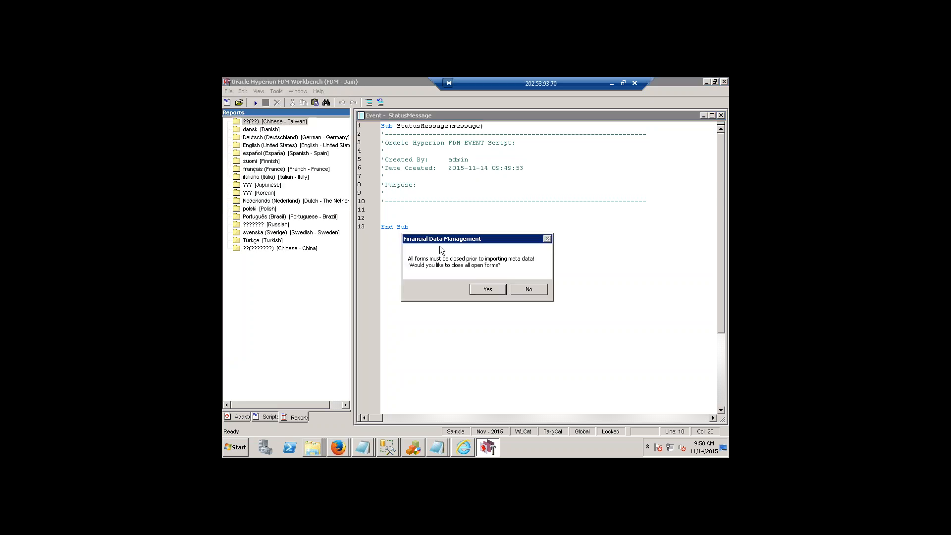
{"action": "left_click", "coordinate": [489, 291]}
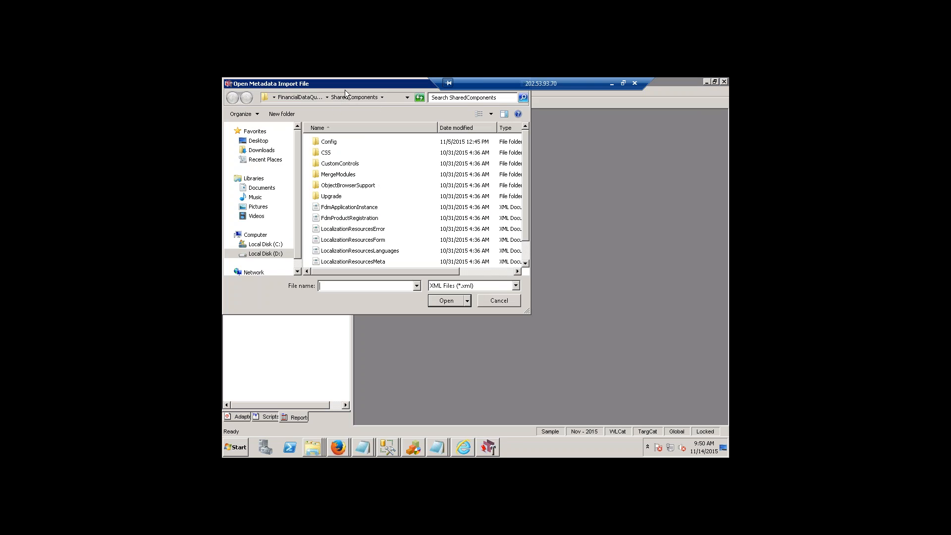
Browse the FinancialDataQuality folder for import files, then return to SharedComponents and look through its contents.
{"action": "left_click", "coordinate": [298, 96]}
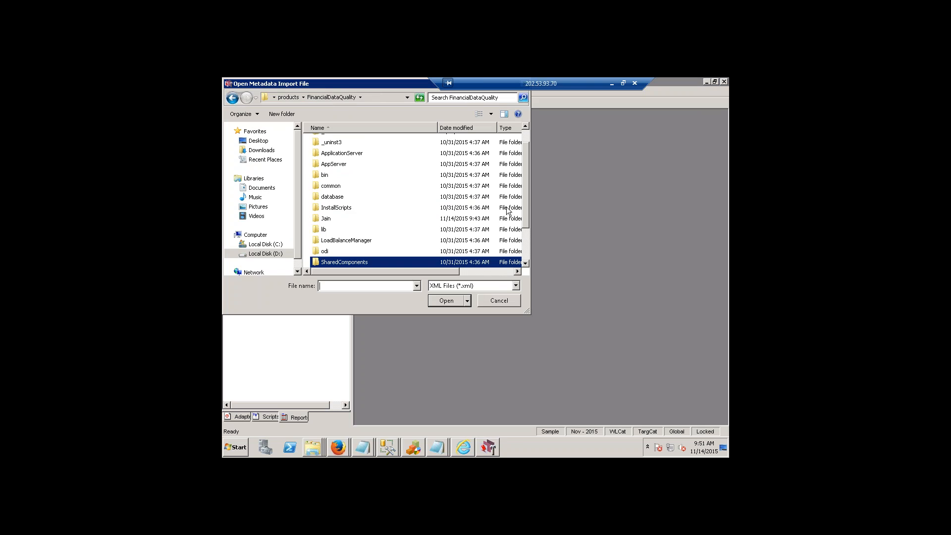
{"action": "mouse_move", "coordinate": [525, 225]}
{"action": "left_mouse_down"}
{"action": "mouse_move", "coordinate": [527, 263]}
{"action": "mouse_move", "coordinate": [537, 186]}
{"action": "mouse_move", "coordinate": [538, 223]}
{"action": "left_mouse_up"}
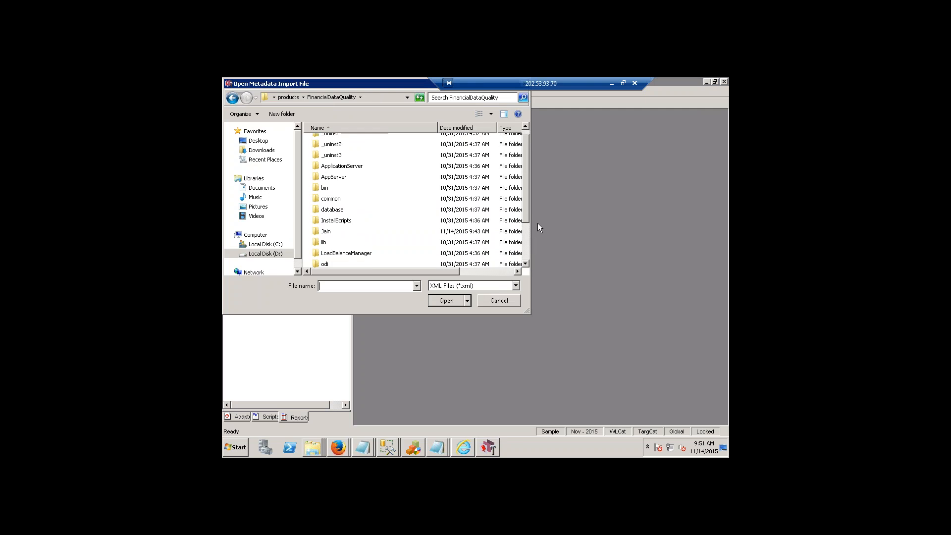
{"action": "left_click", "coordinate": [346, 233]}
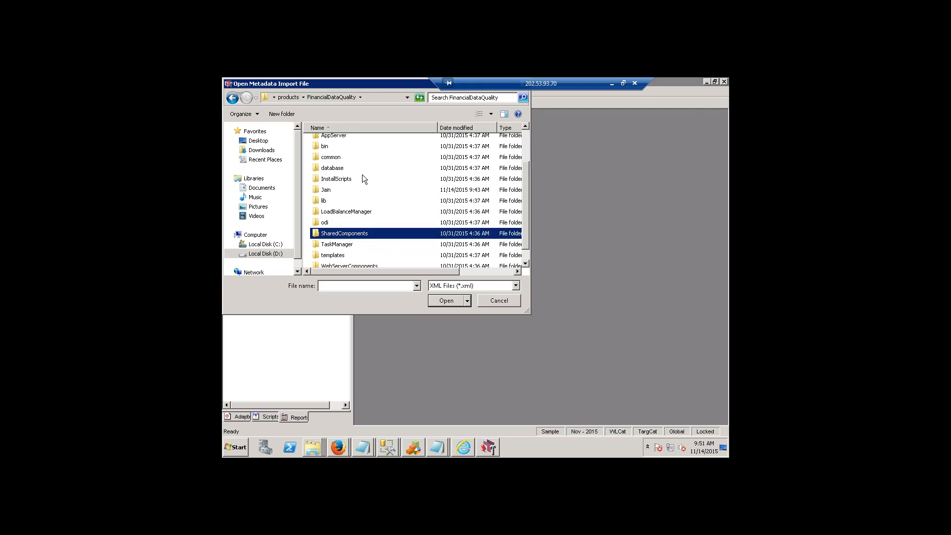
{"action": "double_click", "coordinate": [385, 233]}
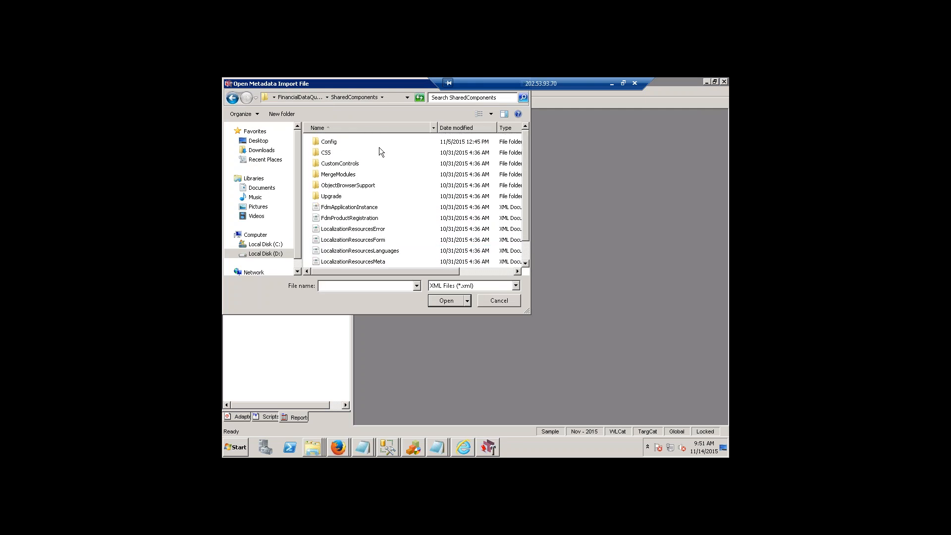
{"action": "scroll", "coordinate": [407, 233], "scroll_direction": "down", "scroll_amount": 1}
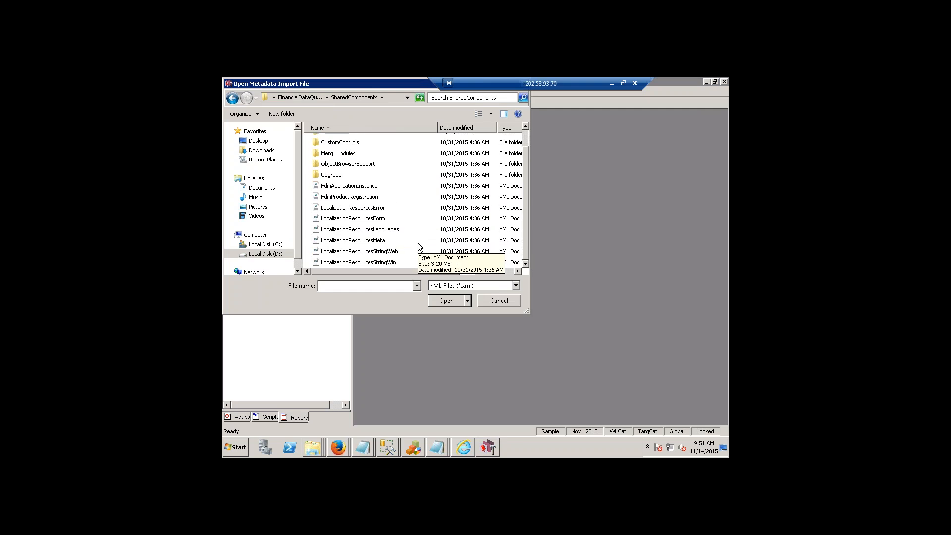
{"action": "scroll", "coordinate": [387, 240], "scroll_direction": "up", "scroll_amount": 1}
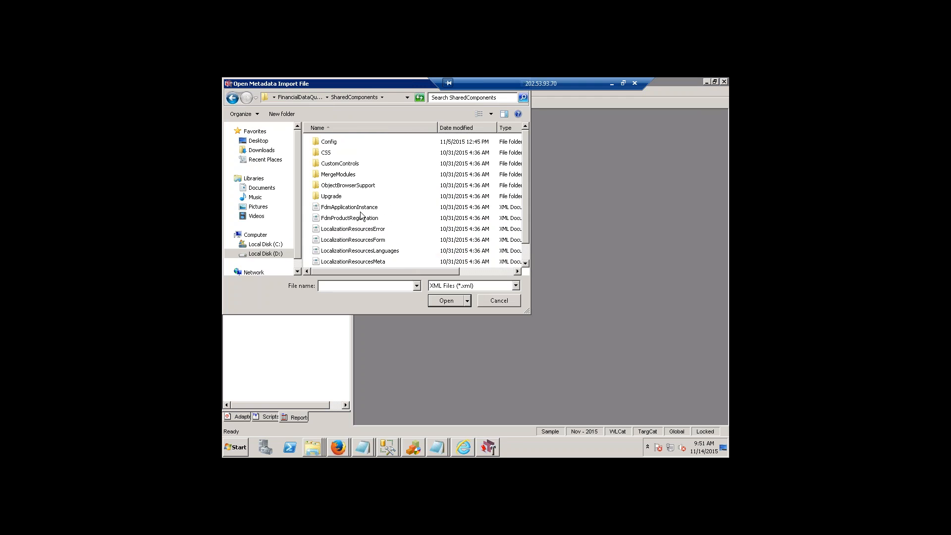
Check SharedComponents for metadata import files, including its Config and CSS\jars subfolders.
{"action": "double_click", "coordinate": [314, 144]}
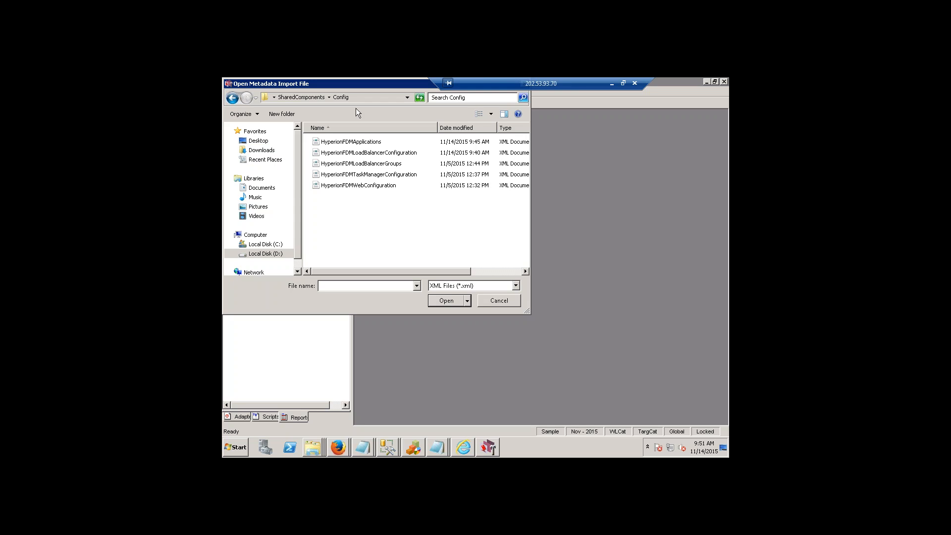
{"action": "left_click", "coordinate": [319, 98]}
{"action": "double_click", "coordinate": [330, 154]}
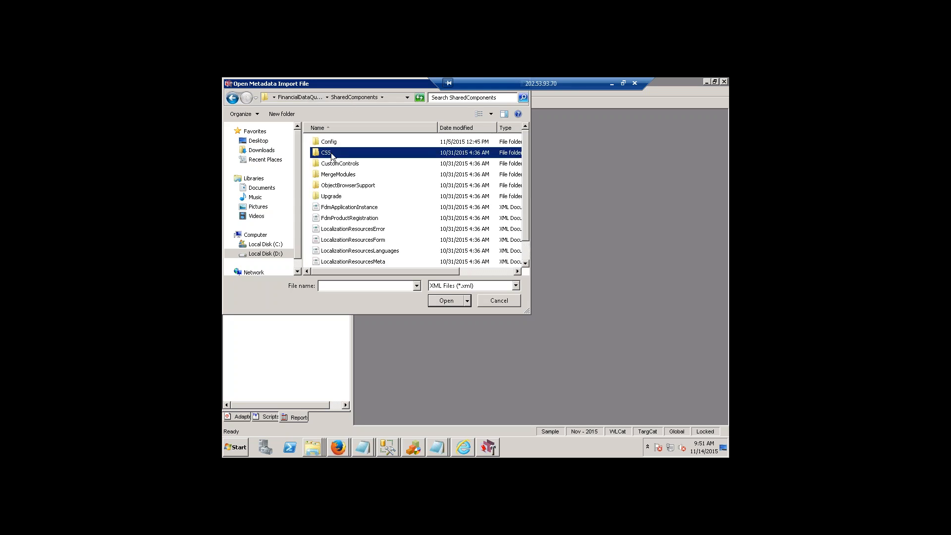
{"action": "double_click", "coordinate": [326, 143]}
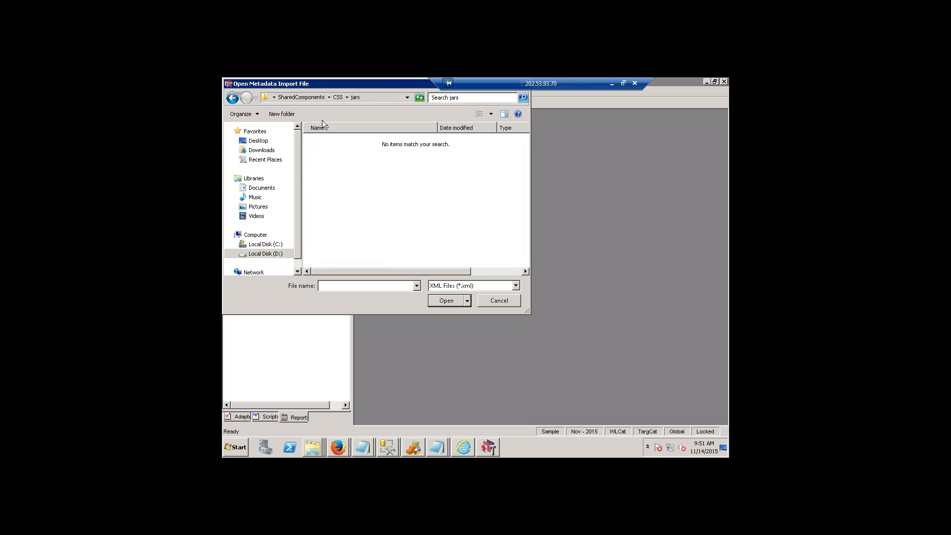
{"action": "left_click", "coordinate": [313, 95]}
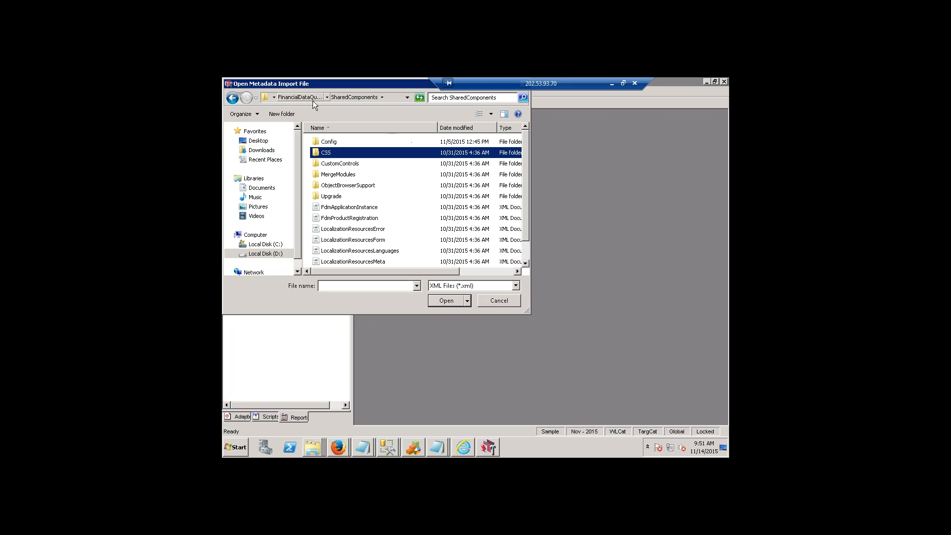
{"action": "left_click", "coordinate": [341, 177]}
{"action": "left_click", "coordinate": [344, 186]}
{"action": "left_click", "coordinate": [344, 197]}
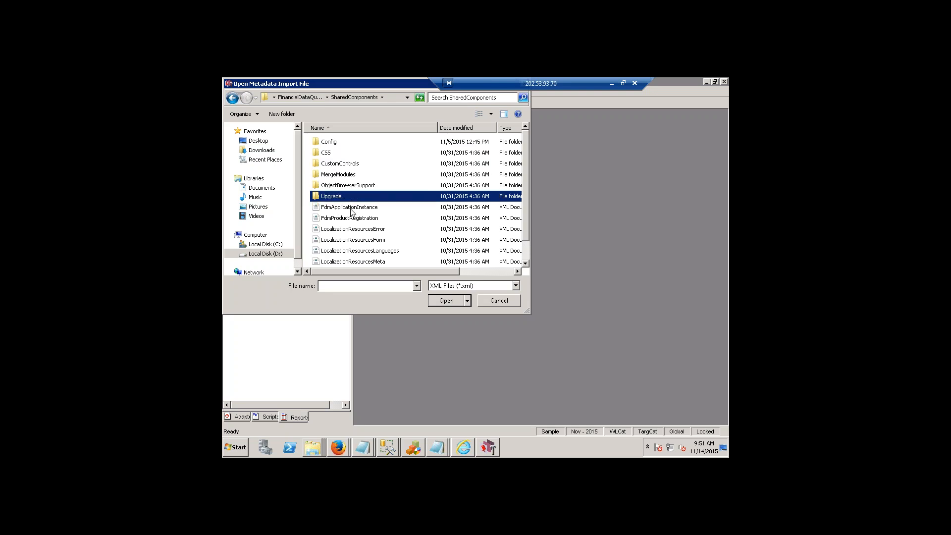
{"action": "scroll", "coordinate": [353, 216], "scroll_direction": "down", "scroll_amount": 1}
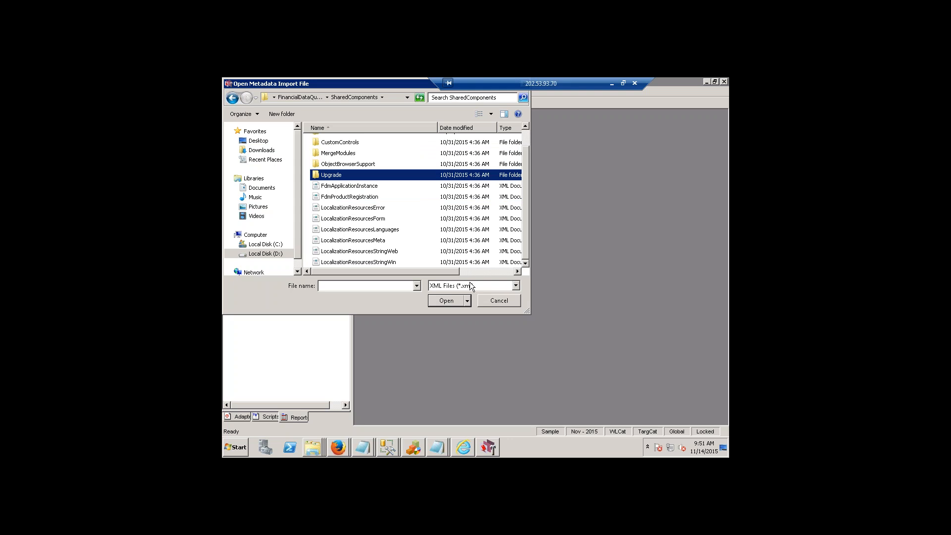
Check the templates folder inside FinancialDataQuality for XML files and return to the parent folder.
{"action": "left_click", "coordinate": [302, 97]}
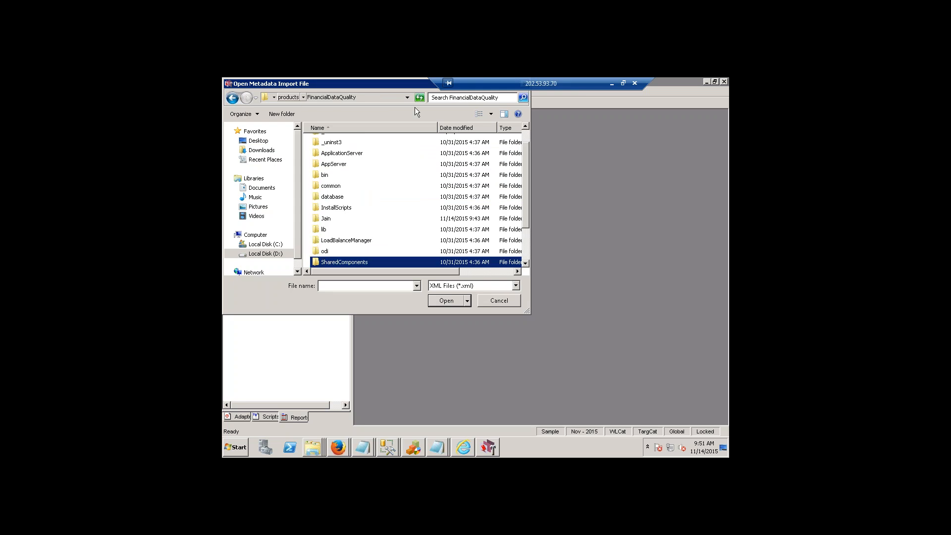
{"action": "scroll", "coordinate": [413, 192], "scroll_direction": "down", "scroll_amount": 2}
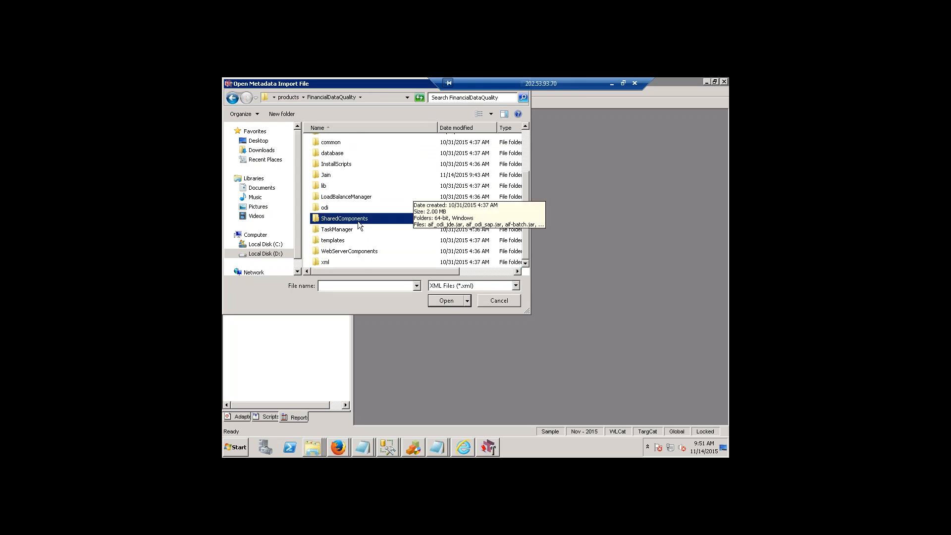
{"action": "double_click", "coordinate": [333, 240]}
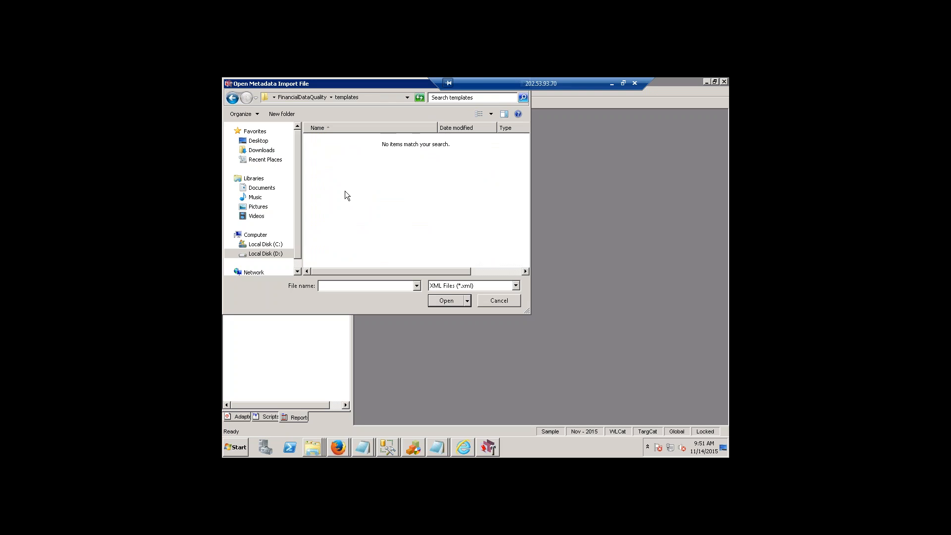
{"action": "left_click", "coordinate": [320, 96]}
{"action": "scroll", "coordinate": [394, 275], "scroll_direction": "down", "scroll_amount": 1}
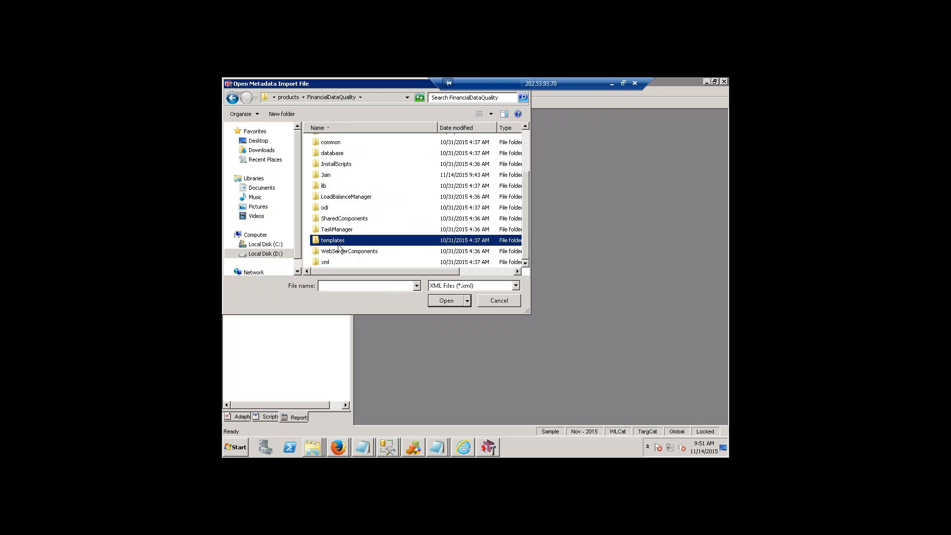
Select the FdmApplicationInstance file in SharedComponents and cancel the metadata import.
{"action": "left_click", "coordinate": [340, 229]}
{"action": "double_click", "coordinate": [339, 219]}
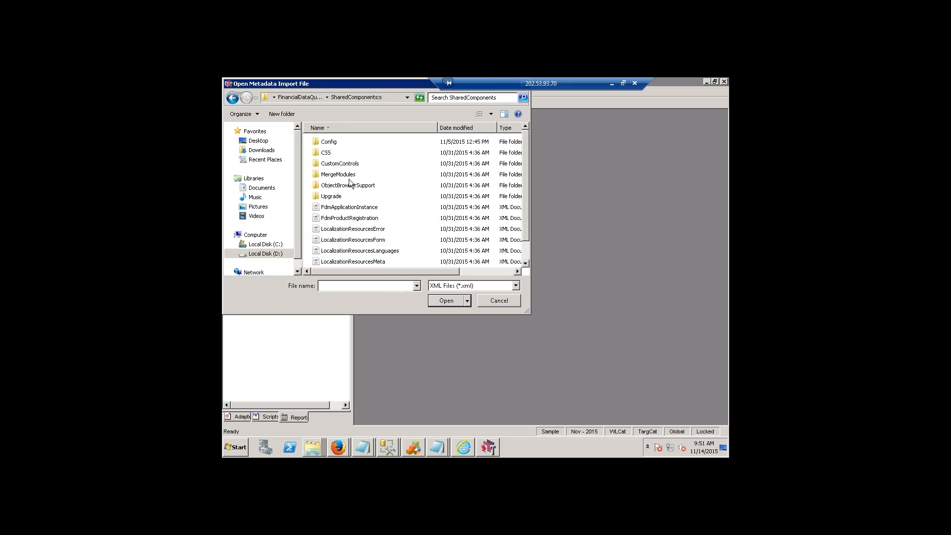
{"action": "scroll", "coordinate": [350, 187], "scroll_direction": "down", "scroll_amount": 1}
{"action": "scroll", "coordinate": [350, 187], "scroll_direction": "up", "scroll_amount": 1}
{"action": "scroll", "coordinate": [350, 187], "scroll_direction": "down", "scroll_amount": 1}
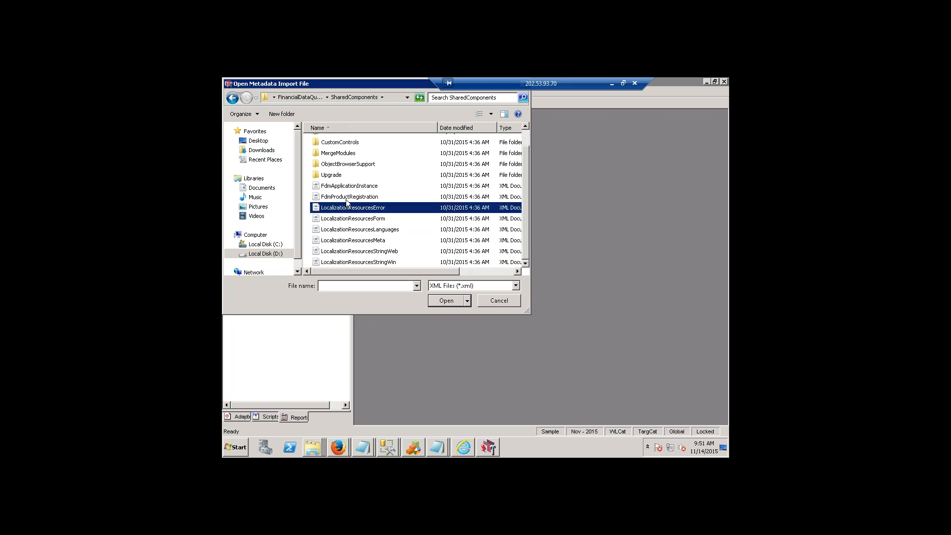
{"action": "left_click", "coordinate": [350, 190]}
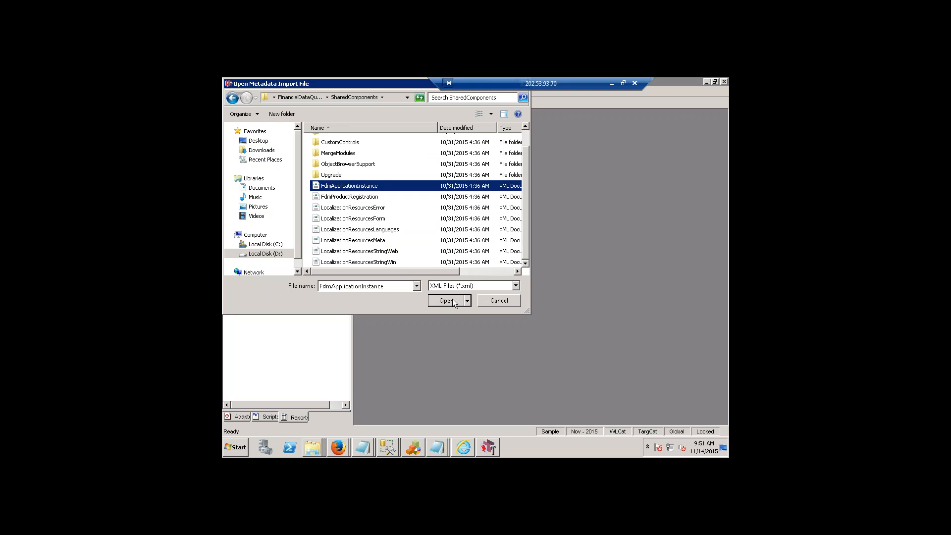
{"action": "left_click", "coordinate": [499, 301]}
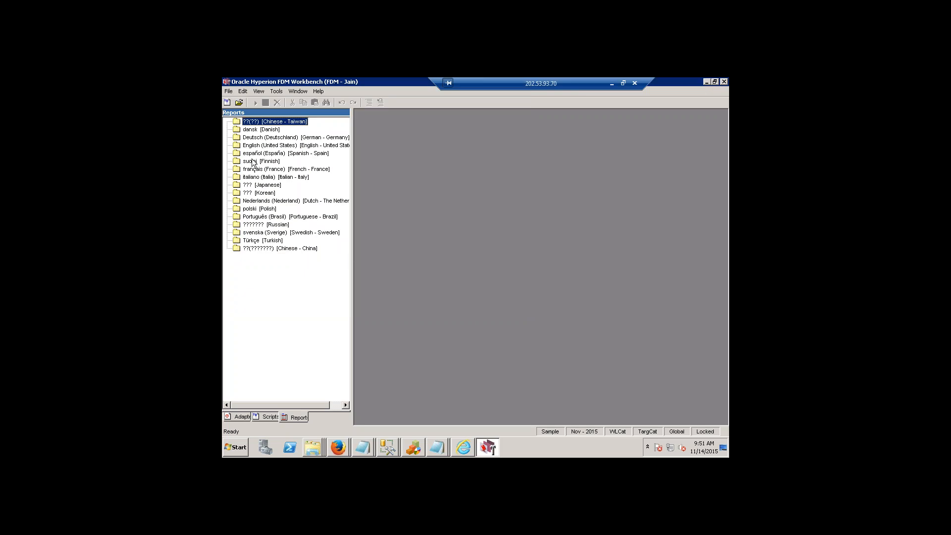
Open the Add Report Group dialog for English (United States), view its language options, and cancel it.
{"action": "right_click", "coordinate": [262, 147]}
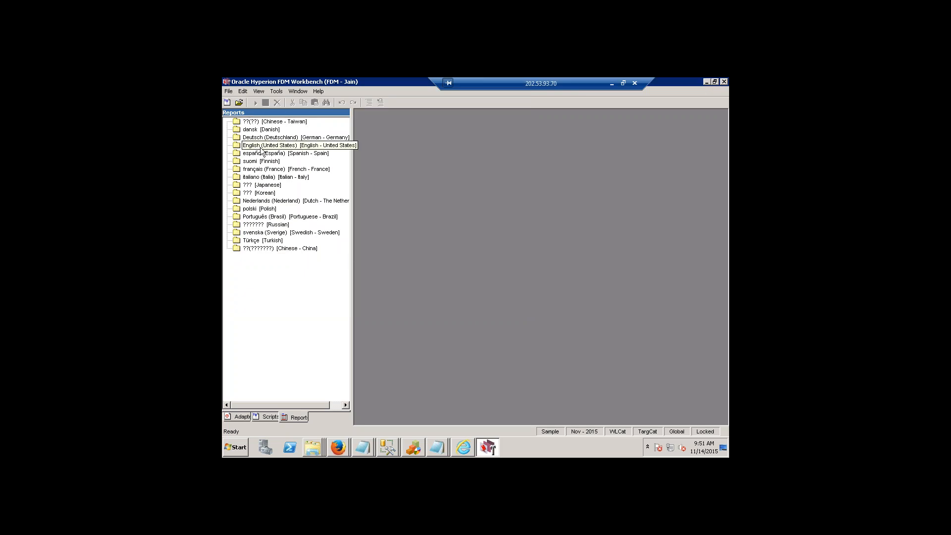
{"action": "left_click", "coordinate": [282, 154]}
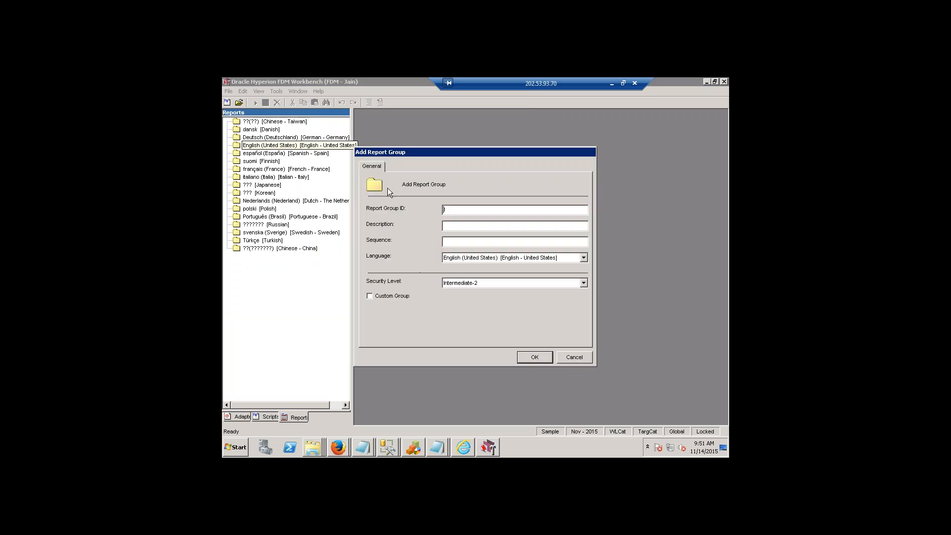
{"action": "left_click", "coordinate": [586, 258]}
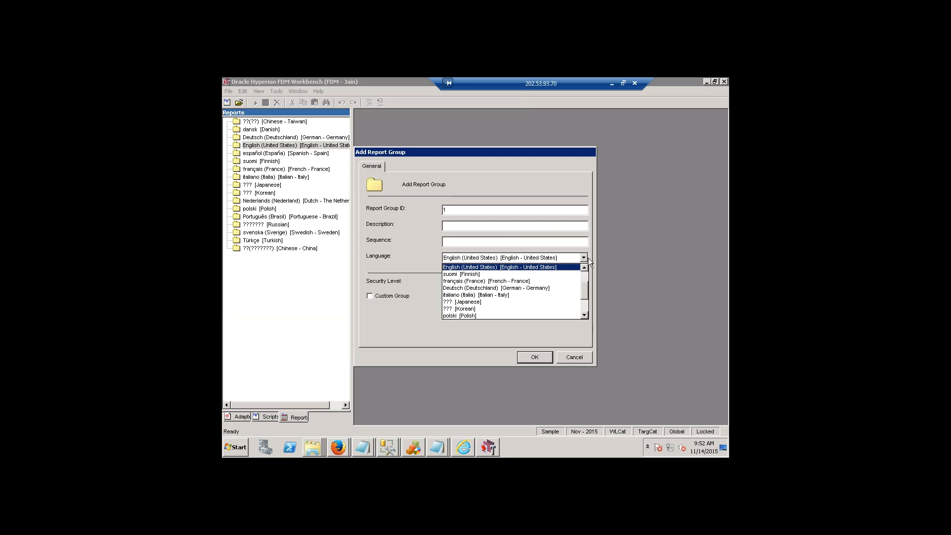
{"action": "left_click", "coordinate": [587, 258]}
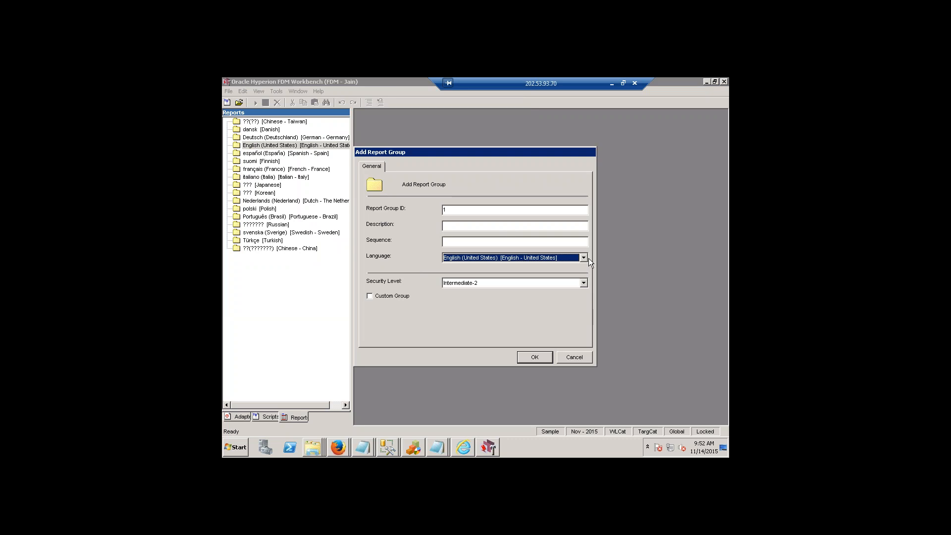
{"action": "left_click", "coordinate": [575, 358]}
{"action": "left_click", "coordinate": [229, 93]}
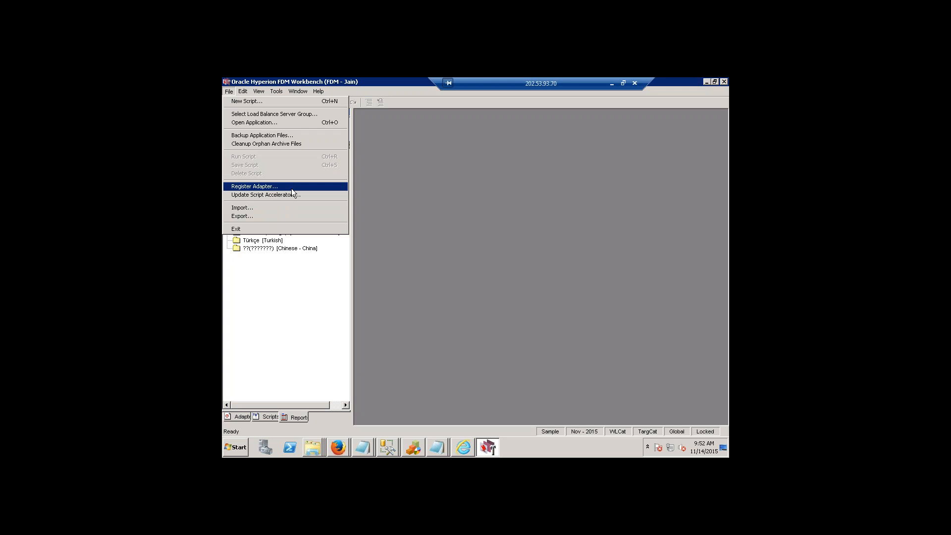
{"action": "left_click", "coordinate": [424, 224]}
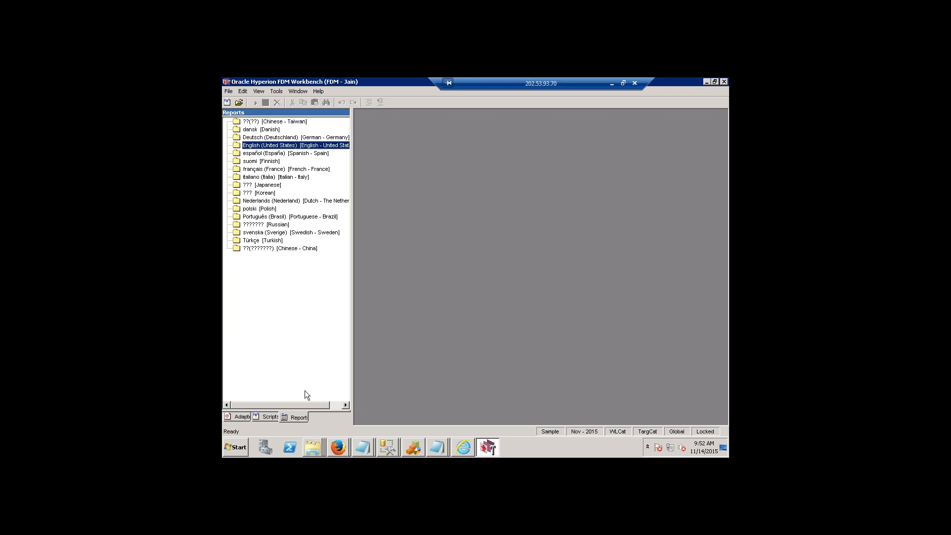
{"action": "left_click", "coordinate": [302, 415]}
Start a metadata import and check the Config and CSS\jars subfolders of SharedComponents for XML files.
{"action": "left_click", "coordinate": [228, 92]}
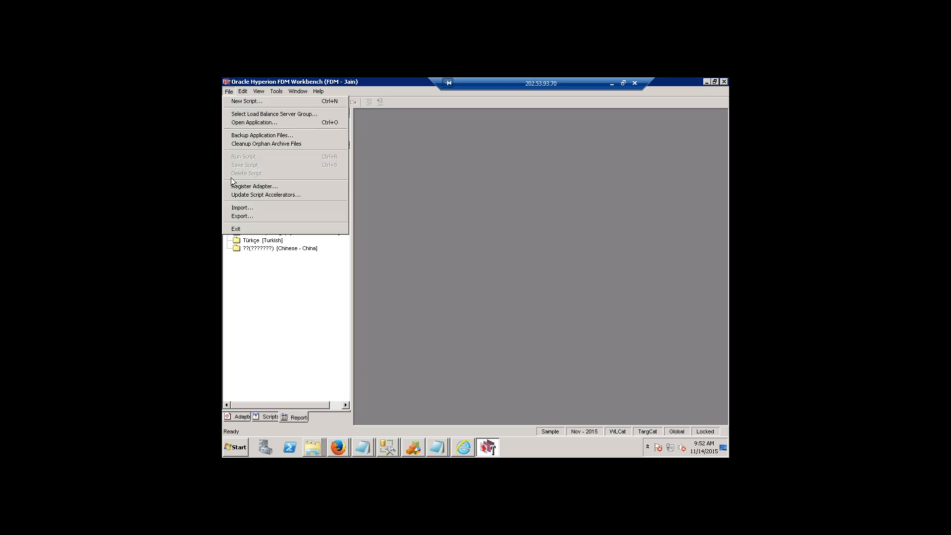
{"action": "left_click", "coordinate": [249, 210]}
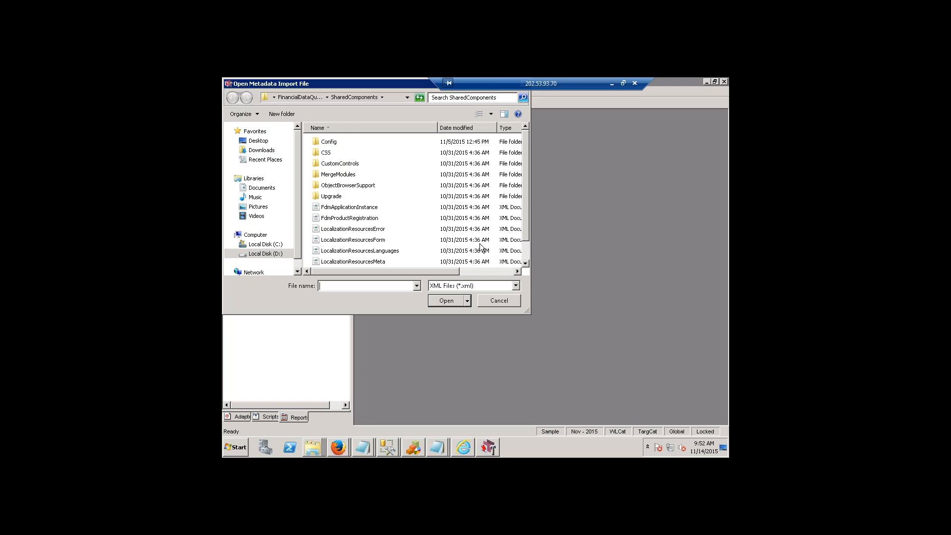
{"action": "double_click", "coordinate": [327, 141]}
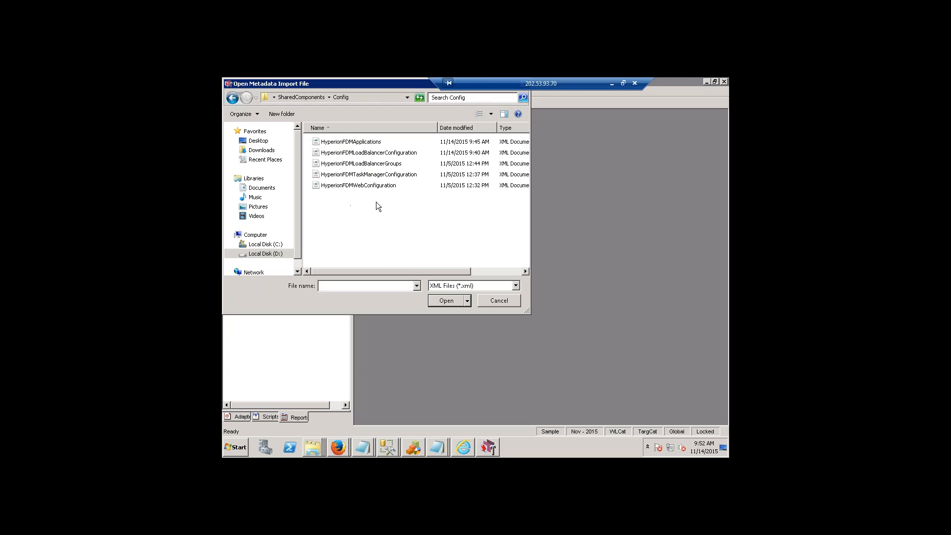
{"action": "left_click", "coordinate": [304, 97]}
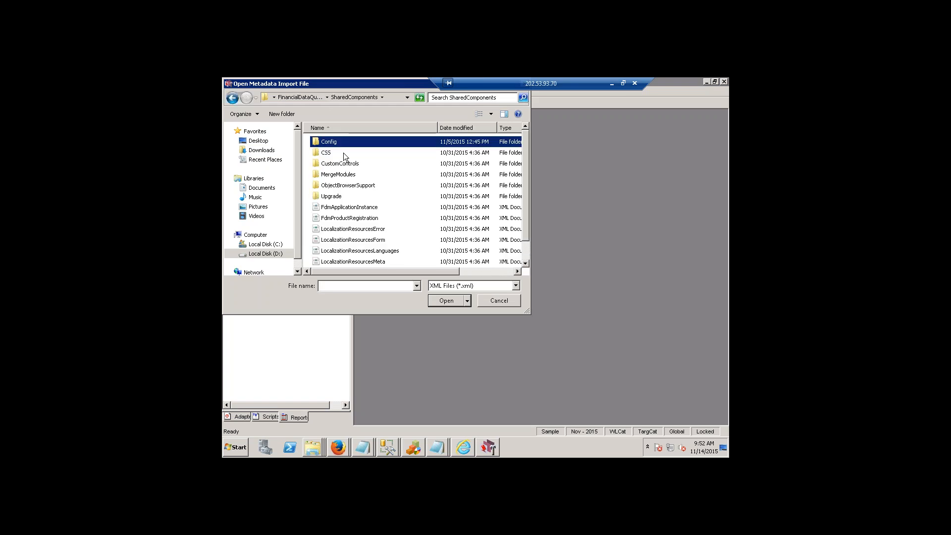
{"action": "double_click", "coordinate": [342, 152]}
{"action": "left_click", "coordinate": [331, 146]}
{"action": "double_click", "coordinate": [330, 144]}
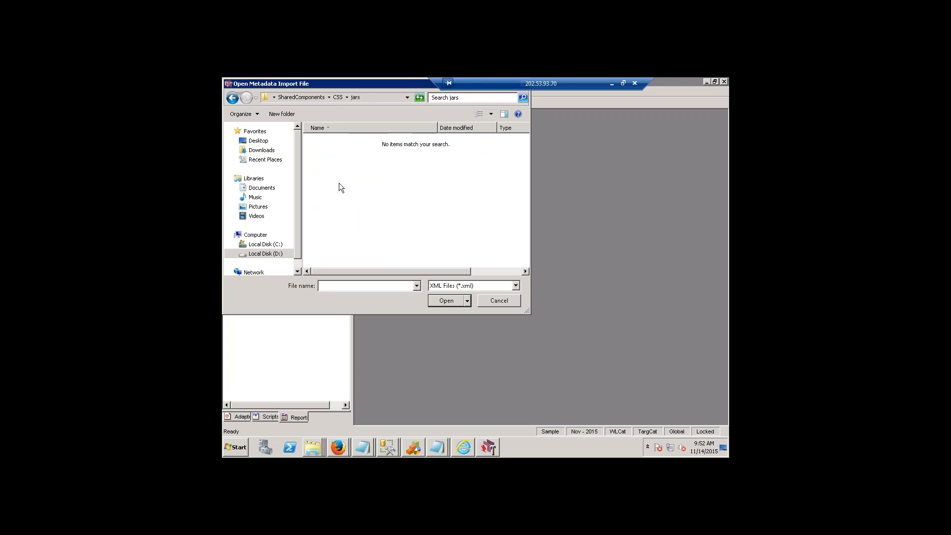
Check the CustomControls, MergeModules, ObjectBrowserSupport and Upgrade folders in SharedComponents for XML files, and cancel the metadata import.
{"action": "left_click", "coordinate": [293, 97]}
{"action": "double_click", "coordinate": [341, 164]}
{"action": "key", "text": "BackSpace"}
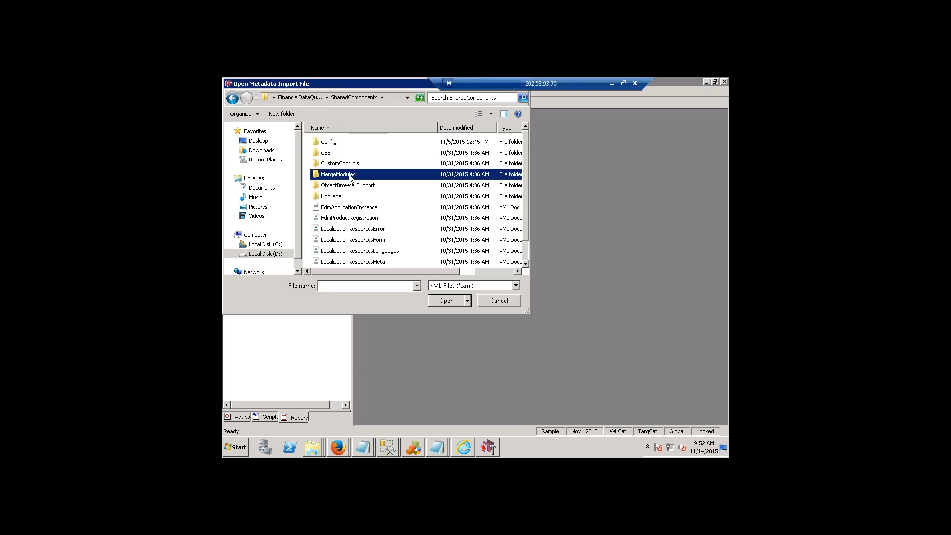
{"action": "double_click", "coordinate": [348, 175]}
{"action": "left_click", "coordinate": [317, 97]}
{"action": "double_click", "coordinate": [347, 188]}
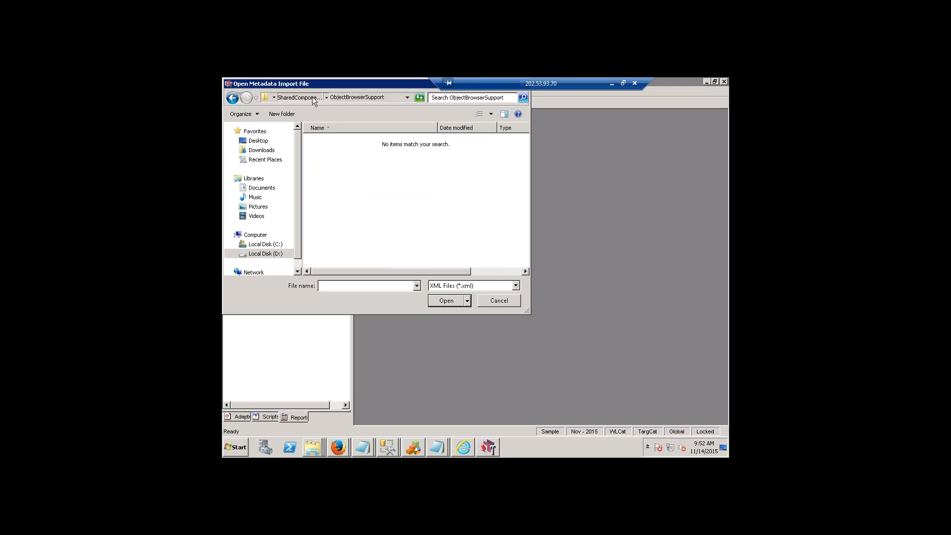
{"action": "left_click", "coordinate": [312, 96]}
{"action": "double_click", "coordinate": [351, 194]}
{"action": "left_click", "coordinate": [285, 99]}
{"action": "left_click", "coordinate": [498, 301]}
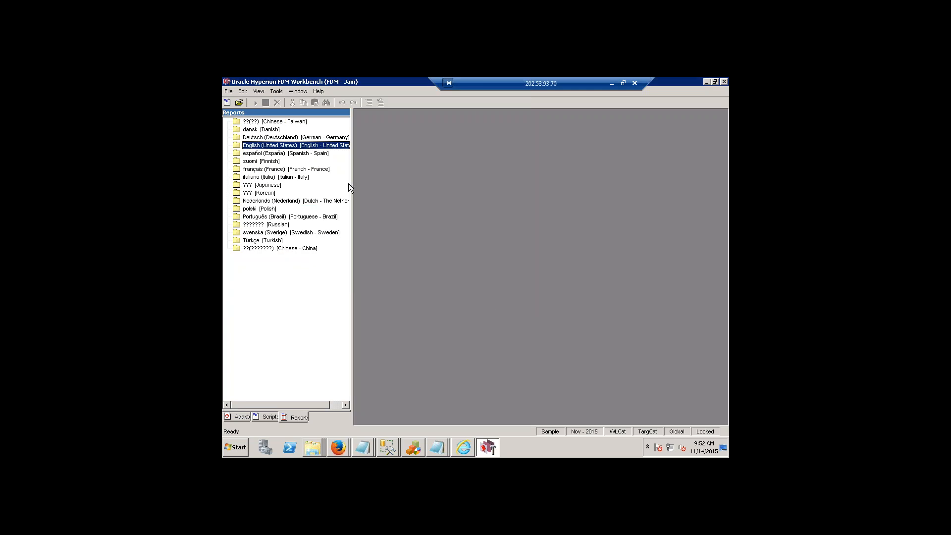
Select the English (United States) reports folder, start a metadata import, and browse up to the FinancialDataQuality folder.
{"action": "left_click", "coordinate": [333, 147]}
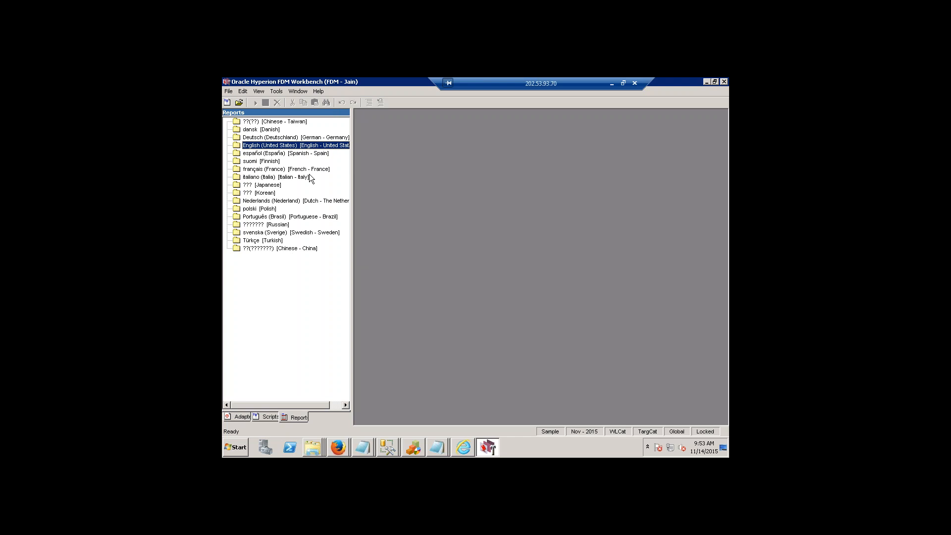
{"action": "left_click", "coordinate": [229, 90]}
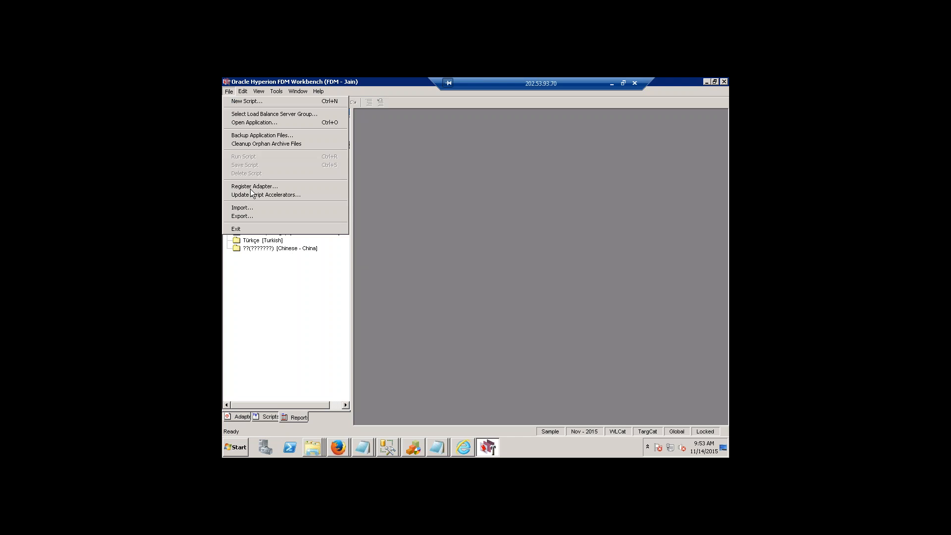
{"action": "left_click", "coordinate": [258, 208]}
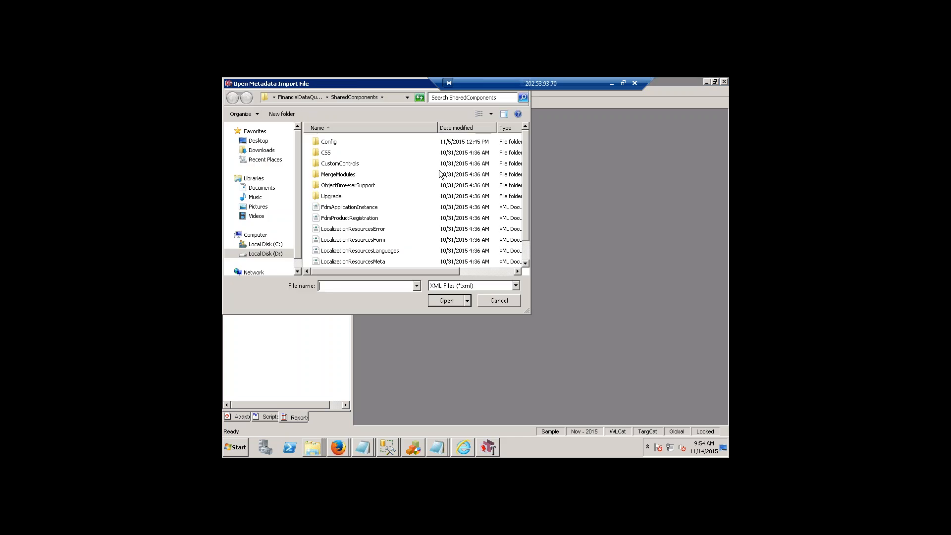
{"action": "left_click", "coordinate": [320, 101]}
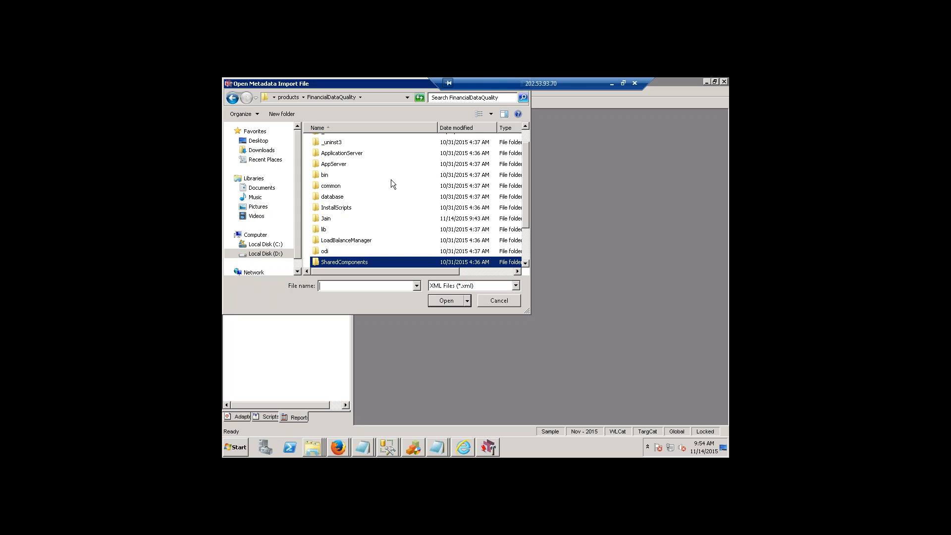
{"action": "left_click_drag", "start_coordinate": [526, 204], "coordinate": [533, 248]}
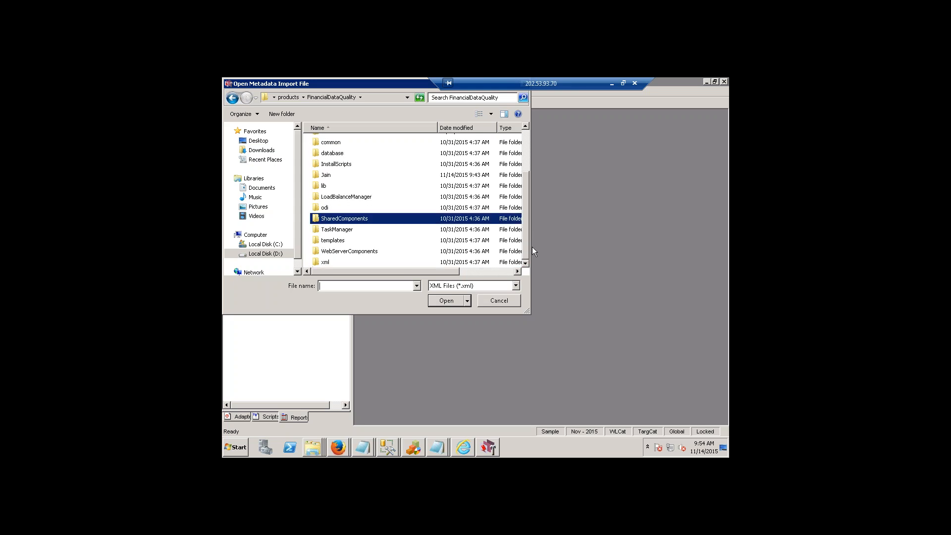
Open Local Disk (D:) in a Windows Explorer window and move the window lower over the import dialog.
{"action": "left_click", "coordinate": [236, 448]}
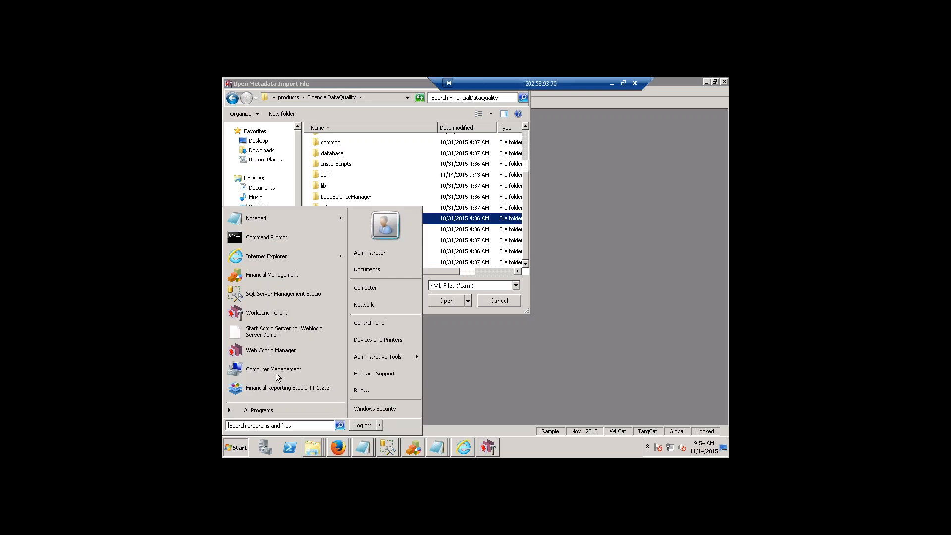
{"action": "left_click", "coordinate": [369, 290]}
{"action": "double_click", "coordinate": [551, 209]}
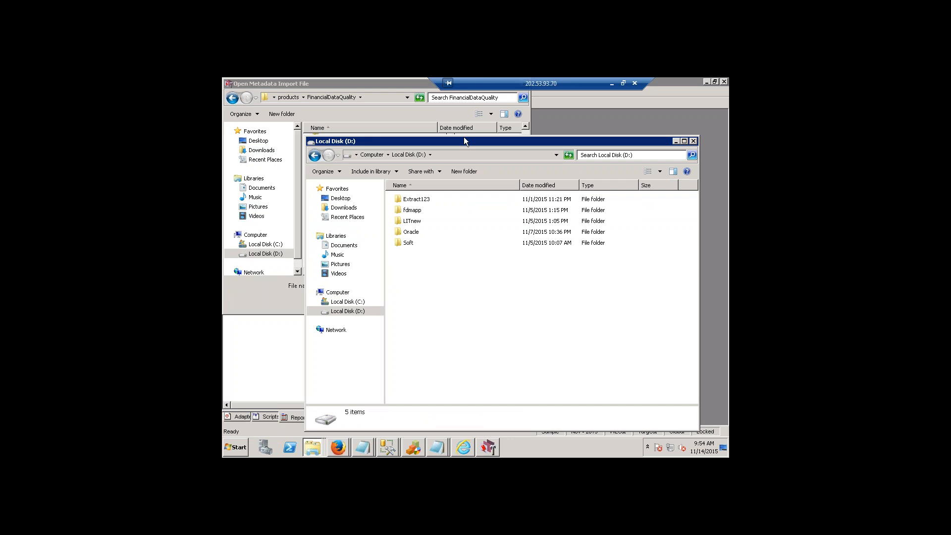
{"action": "left_click_drag", "start_coordinate": [464, 141], "coordinate": [475, 183]}
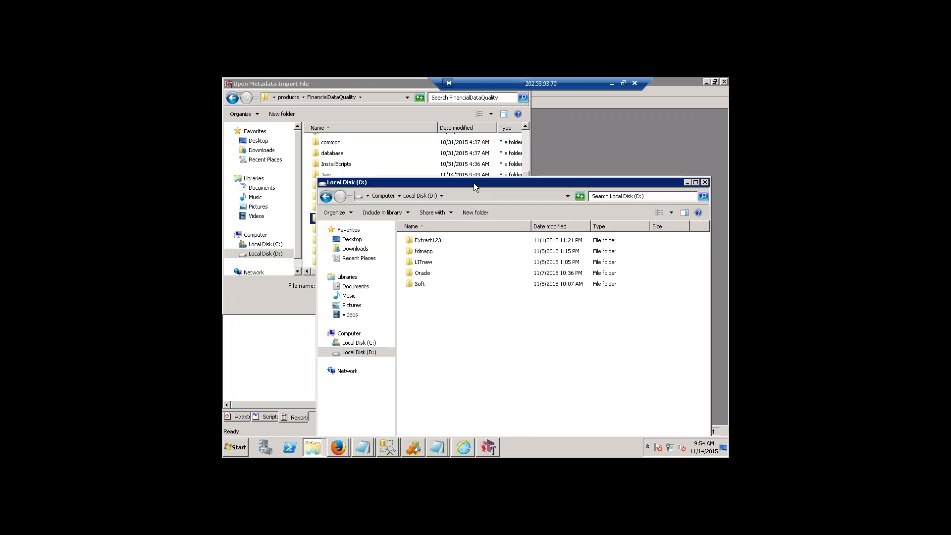
Look through the Extract123 folder on drive D and open its FinancialDataManagement subfolder.
{"action": "double_click", "coordinate": [429, 241]}
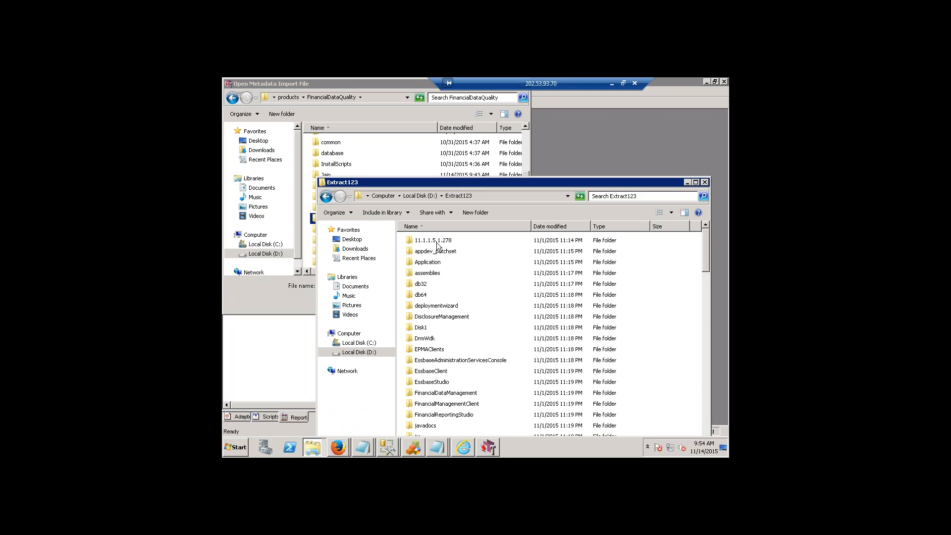
{"action": "scroll", "coordinate": [459, 326], "scroll_direction": "down", "scroll_amount": 3}
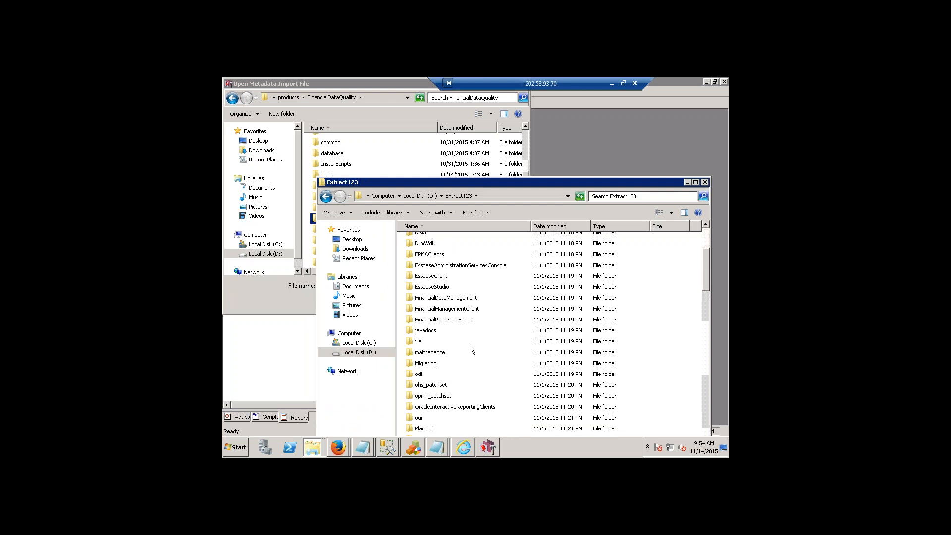
{"action": "scroll", "coordinate": [470, 345], "scroll_direction": "down", "scroll_amount": 3}
{"action": "scroll", "coordinate": [470, 345], "scroll_direction": "down", "scroll_amount": 1}
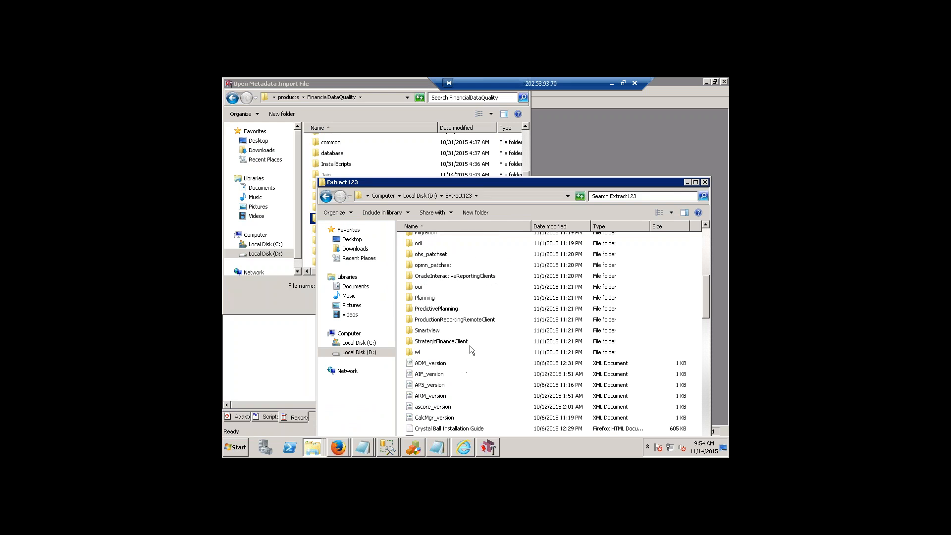
{"action": "scroll", "coordinate": [456, 334], "scroll_direction": "up", "scroll_amount": 4}
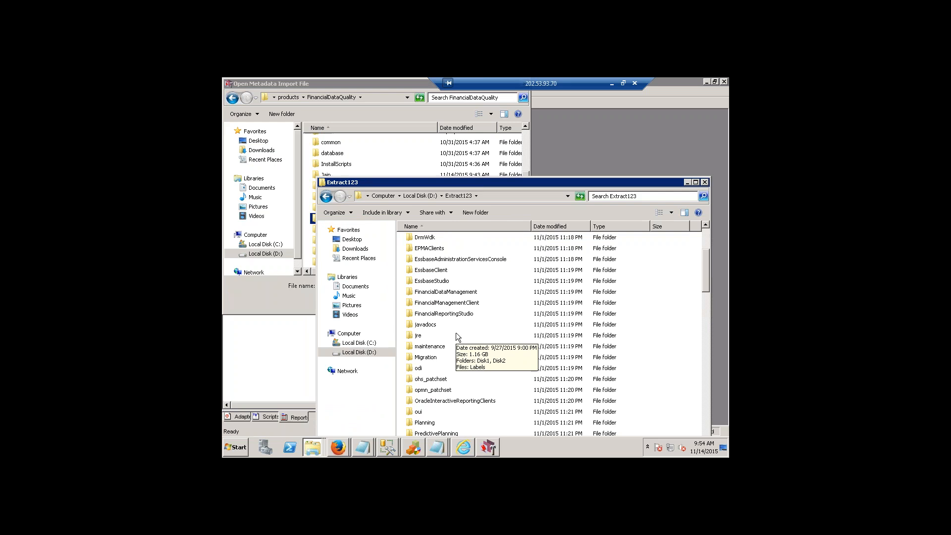
{"action": "double_click", "coordinate": [447, 291]}
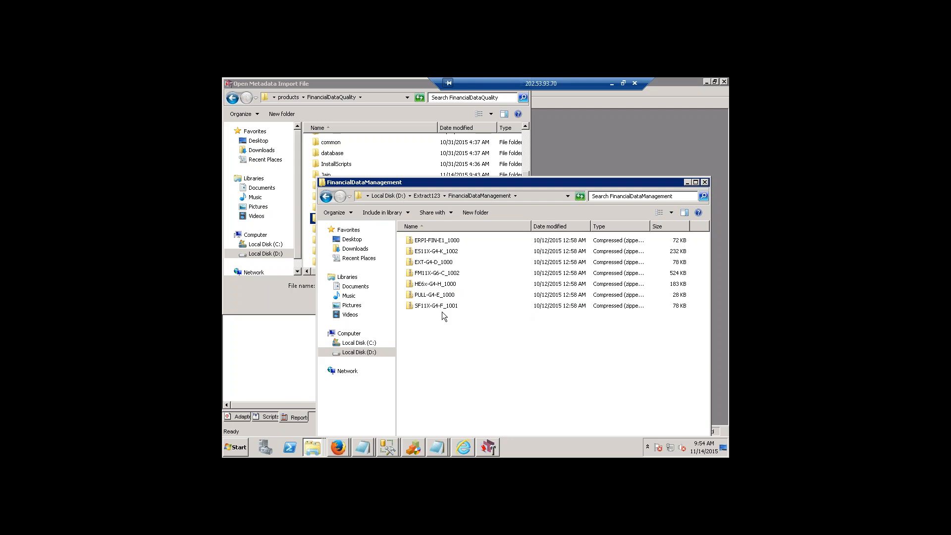
Review the adapter zip archives in the FinancialDataManagement folder, such as SF11X-G4-F_1001, ES11X-G4-K_1002 and ERPI-FIN-E1_1000.
{"action": "left_click", "coordinate": [420, 304]}
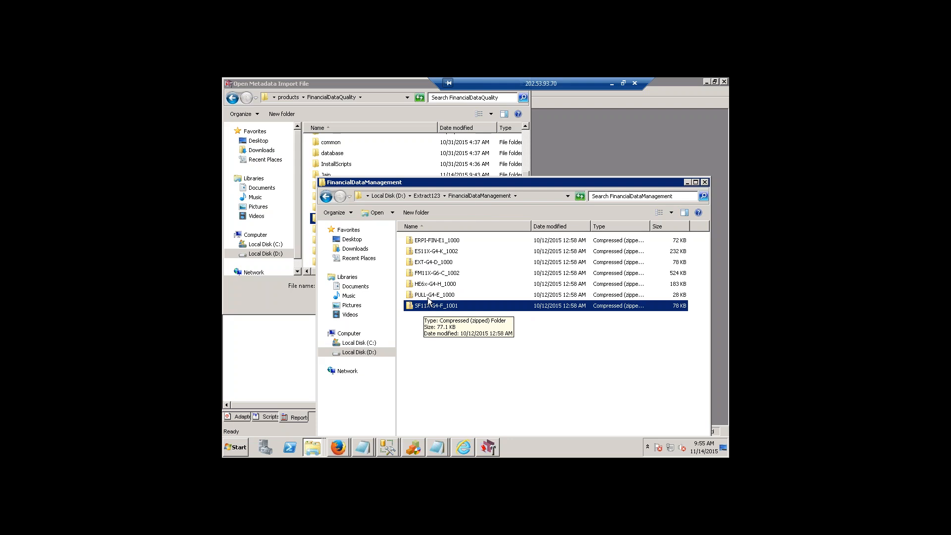
{"action": "left_click", "coordinate": [427, 283]}
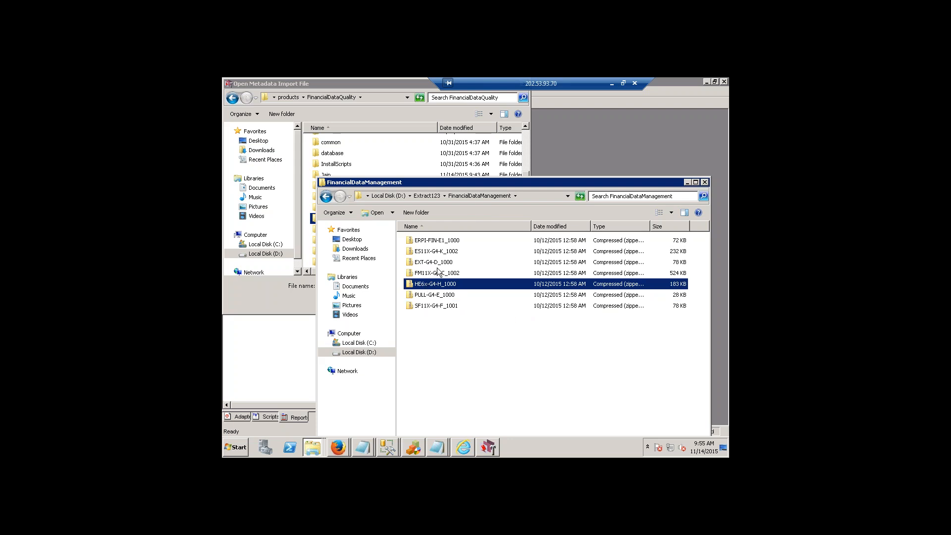
{"action": "left_click", "coordinate": [439, 273]}
{"action": "left_click", "coordinate": [434, 255]}
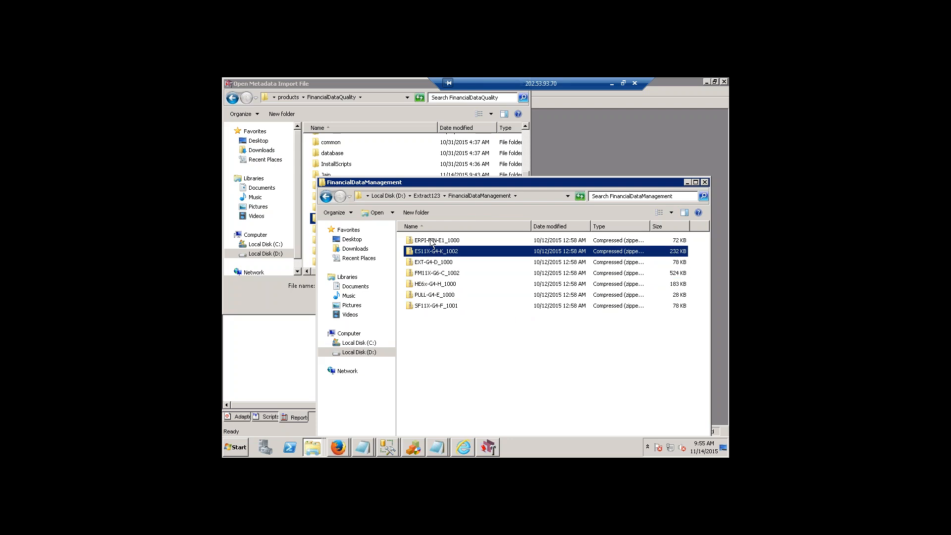
{"action": "left_click", "coordinate": [432, 241]}
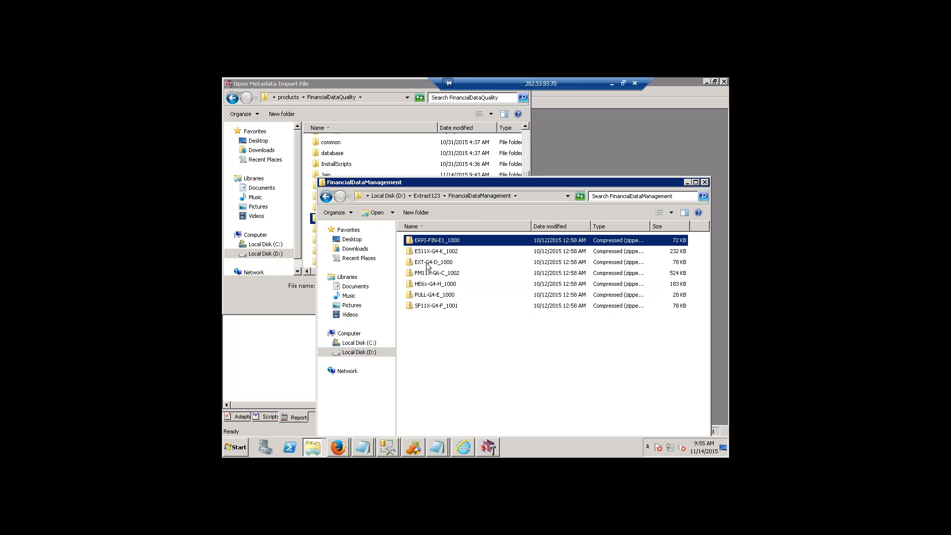
{"action": "left_click", "coordinate": [429, 263]}
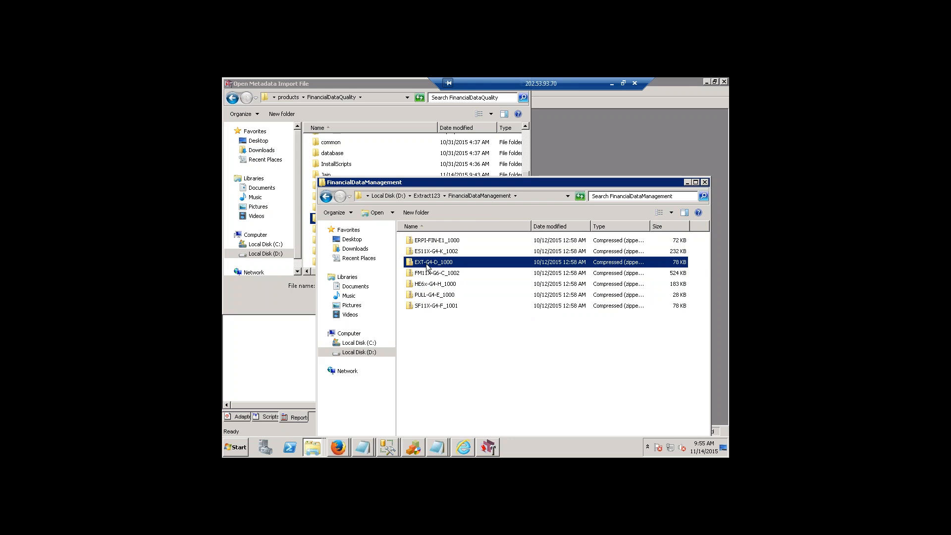
{"action": "left_click", "coordinate": [430, 296]}
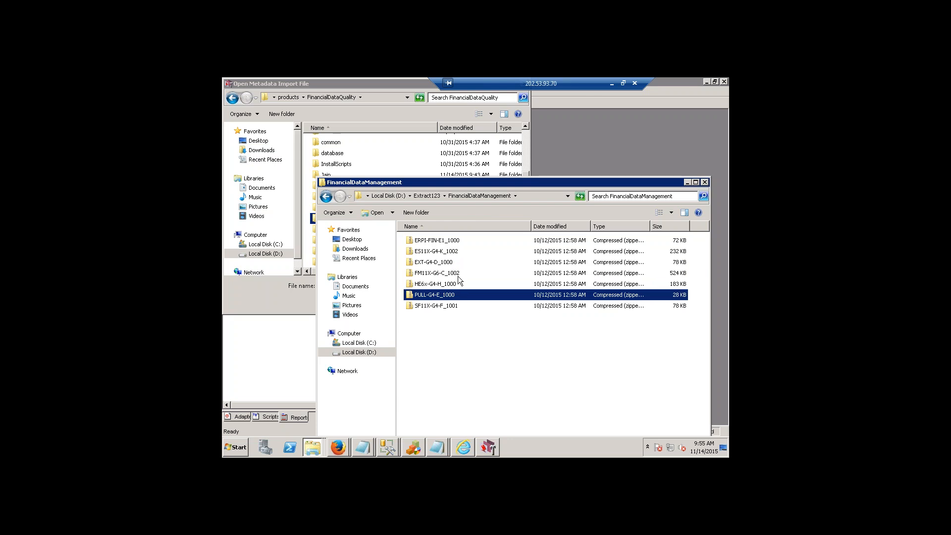
Start extracting all files from the FM11X-G6-C_1002 archive and open the destination folder chooser.
{"action": "left_click", "coordinate": [426, 276]}
{"action": "right_click", "coordinate": [427, 278]}
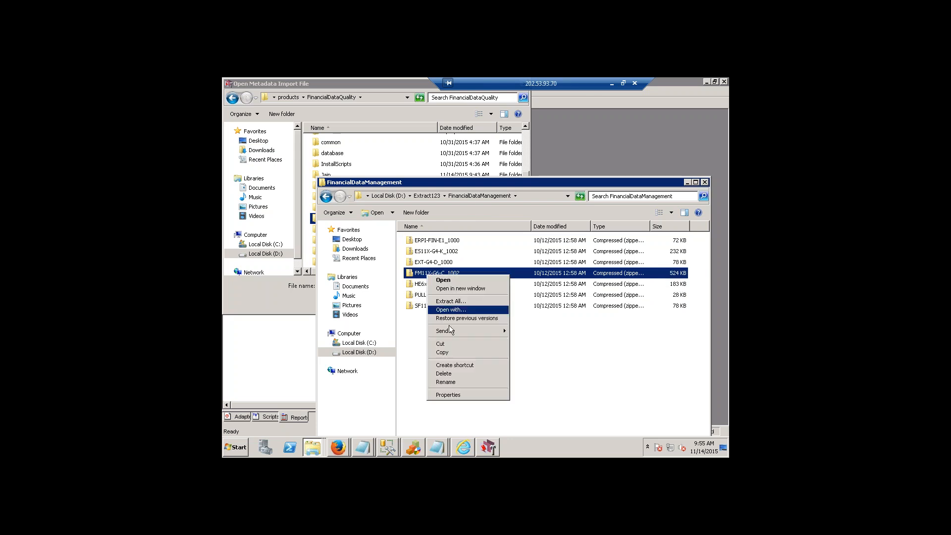
{"action": "left_click", "coordinate": [460, 302]}
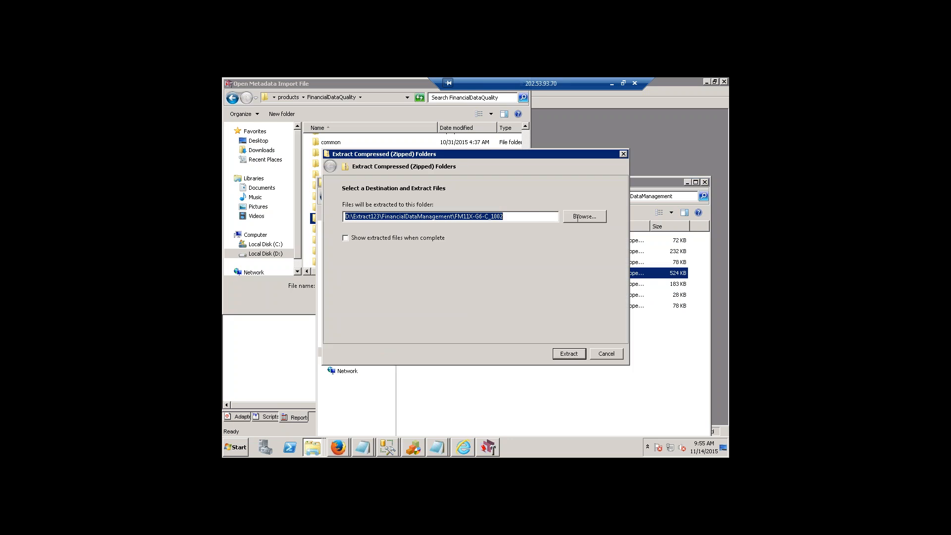
{"action": "left_click", "coordinate": [577, 218]}
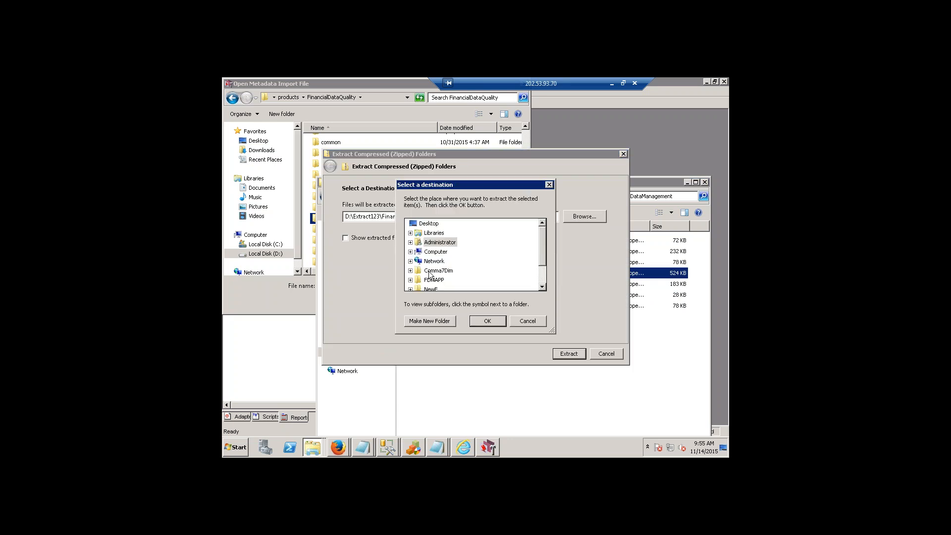
Expand the destination tree through Computer, Local Disk (D:), Oracle and Middleware down to the EPMSystem11R1 folder.
{"action": "left_click", "coordinate": [410, 252]}
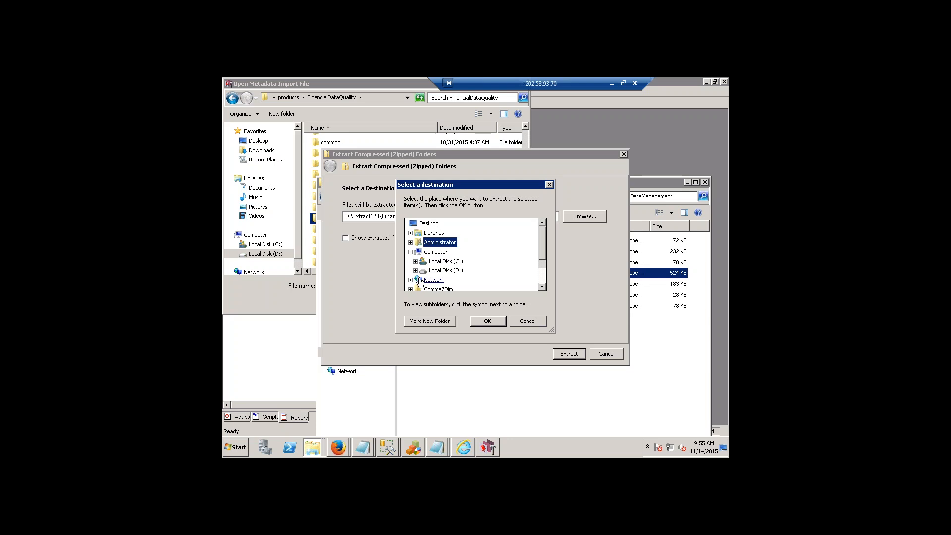
{"action": "left_click", "coordinate": [416, 271]}
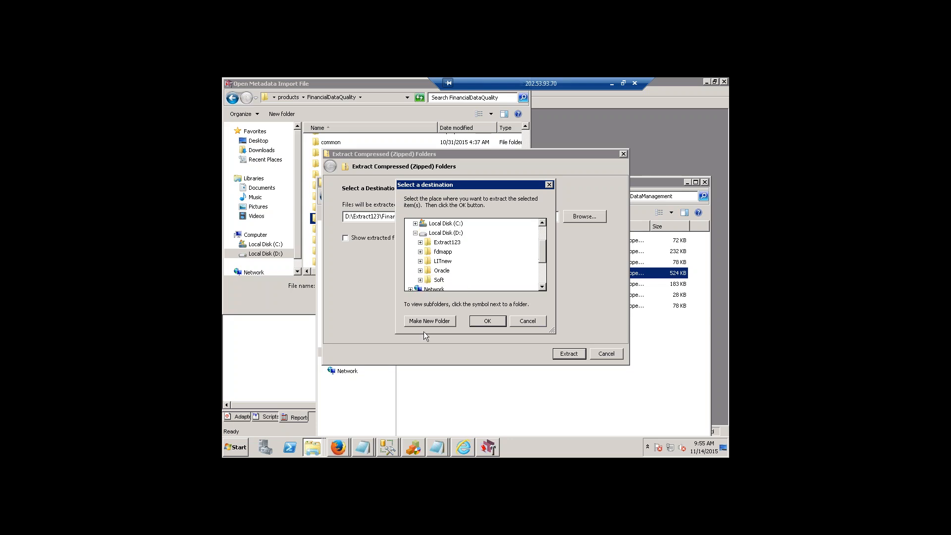
{"action": "left_click", "coordinate": [420, 271]}
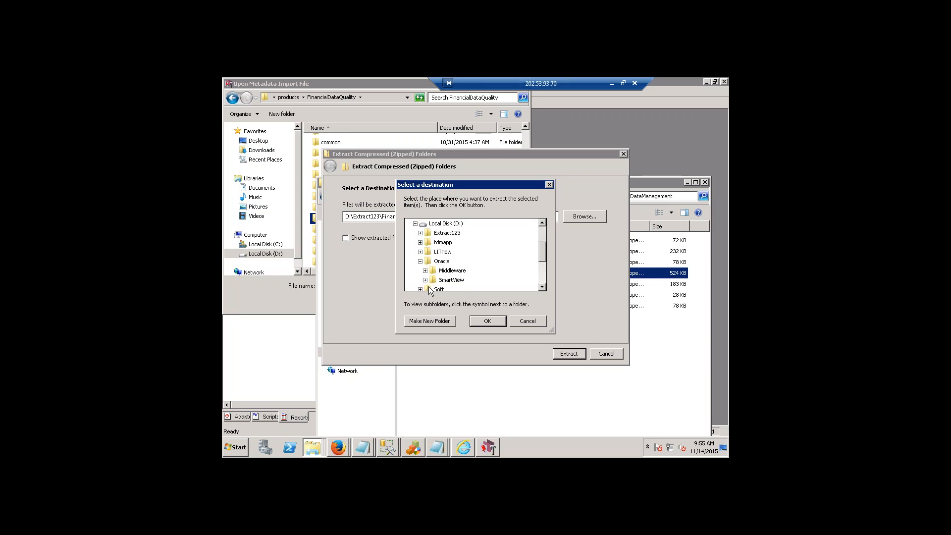
{"action": "left_click", "coordinate": [425, 270]}
{"action": "scroll", "coordinate": [433, 270], "scroll_direction": "down", "scroll_amount": 1}
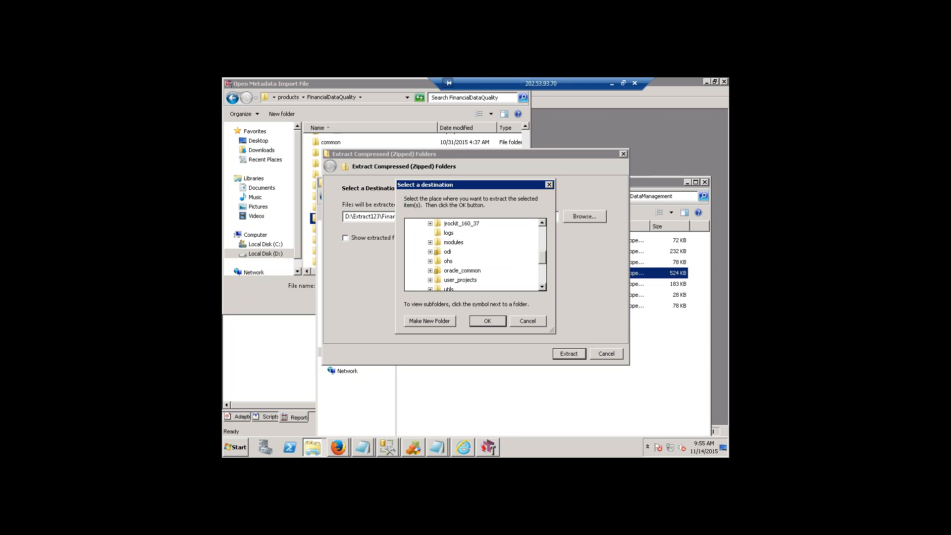
{"action": "scroll", "coordinate": [435, 270], "scroll_direction": "down", "scroll_amount": 2}
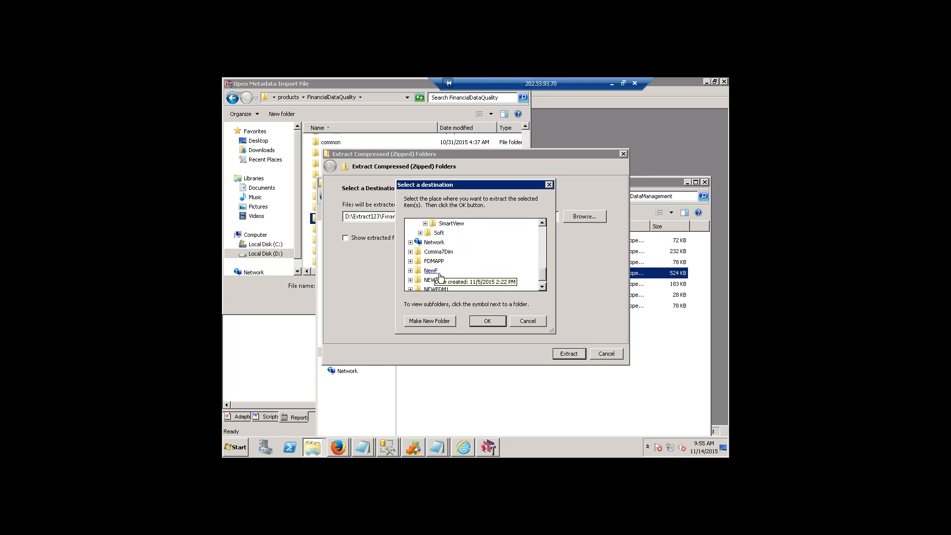
{"action": "scroll", "coordinate": [439, 279], "scroll_direction": "up", "scroll_amount": 3}
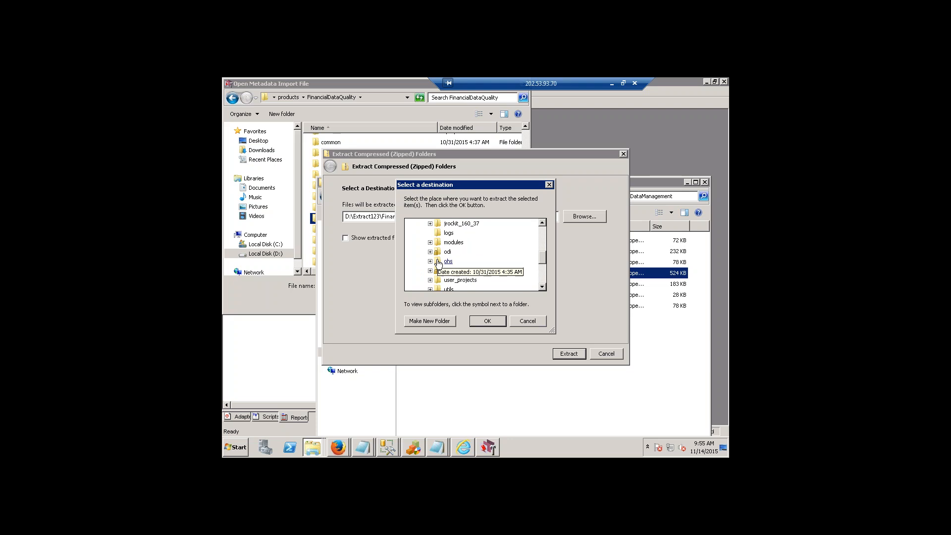
{"action": "left_click", "coordinate": [430, 233]}
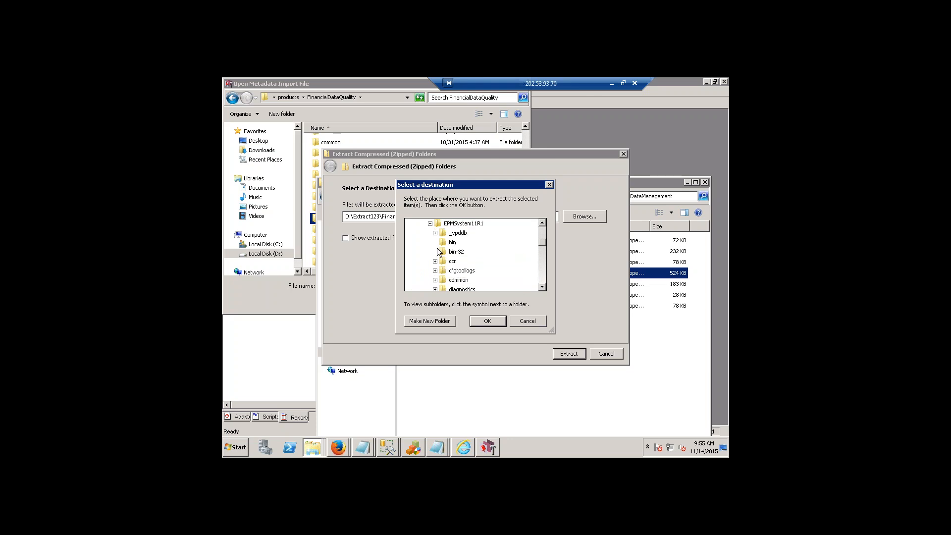
Expand products and FinancialDataQuality in the destination tree and select the SharedComponents folder for the extraction.
{"action": "scroll", "coordinate": [448, 275], "scroll_direction": "down", "scroll_amount": 1}
{"action": "scroll", "coordinate": [447, 276], "scroll_direction": "down", "scroll_amount": 2}
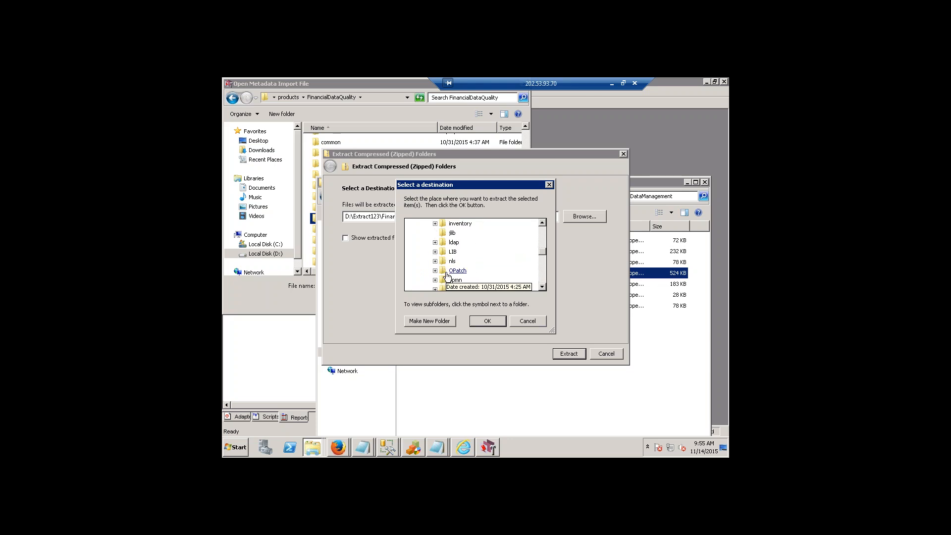
{"action": "scroll", "coordinate": [447, 275], "scroll_direction": "down", "scroll_amount": 1}
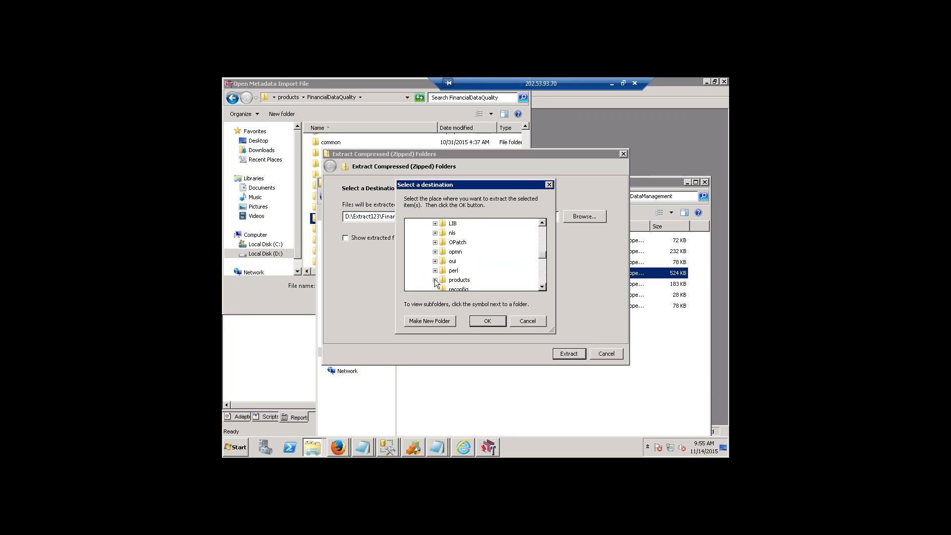
{"action": "left_click", "coordinate": [436, 283]}
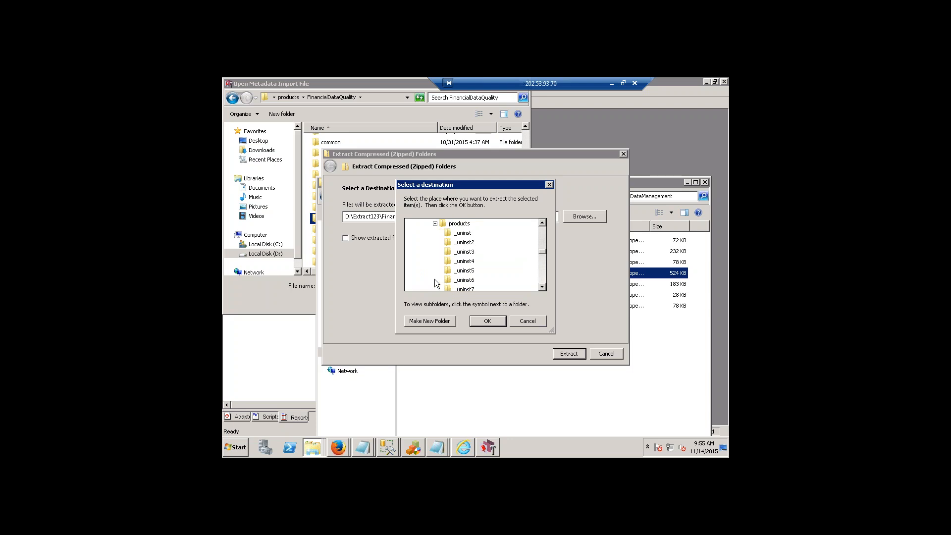
{"action": "scroll", "coordinate": [449, 272], "scroll_direction": "down", "scroll_amount": 3}
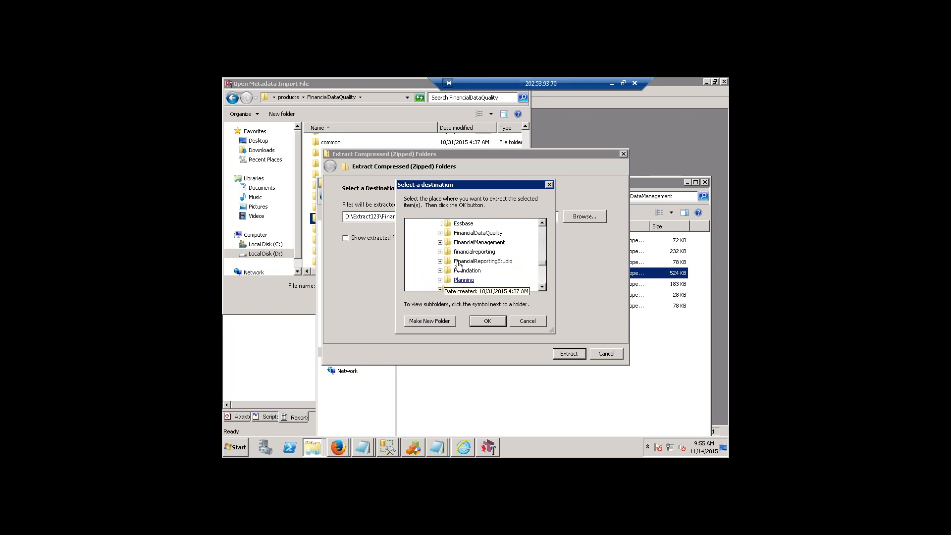
{"action": "left_click", "coordinate": [441, 233]}
{"action": "scroll", "coordinate": [477, 254], "scroll_direction": "down", "scroll_amount": 2}
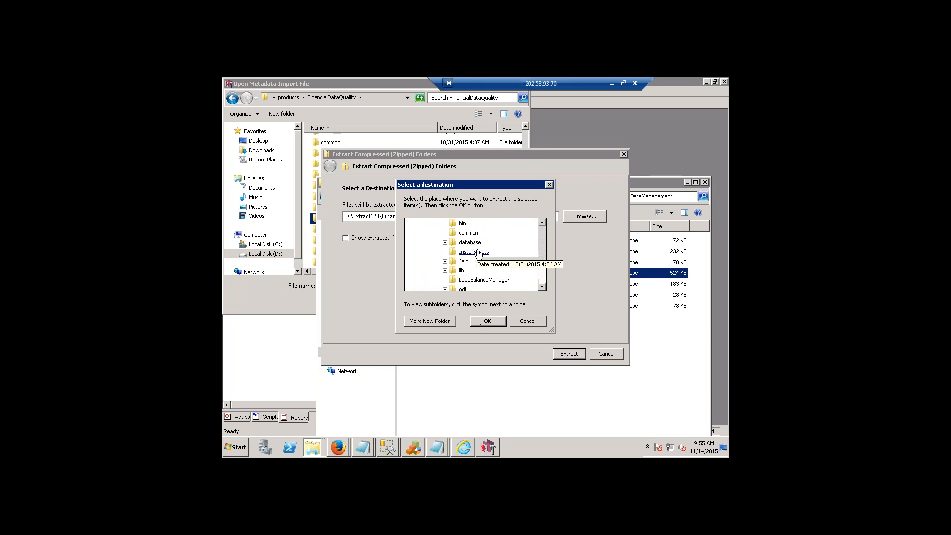
{"action": "scroll", "coordinate": [477, 277], "scroll_direction": "down", "scroll_amount": 1}
{"action": "left_click", "coordinate": [481, 271]}
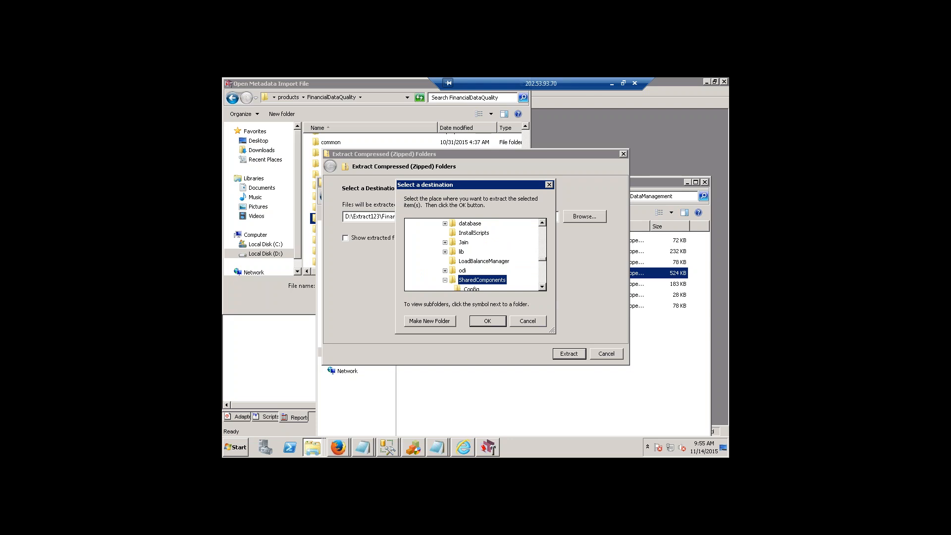
{"action": "scroll", "coordinate": [474, 254], "scroll_direction": "up", "scroll_amount": 1}
Look through the open Explorer windows, bring up the NEWFDM folder window and close it.
{"action": "right_click", "coordinate": [305, 444]}
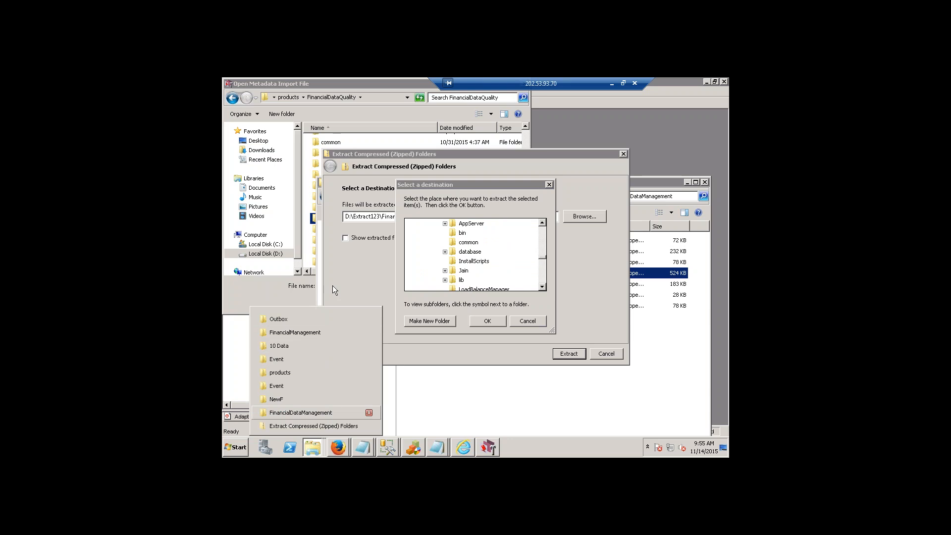
{"action": "left_click", "coordinate": [300, 412]}
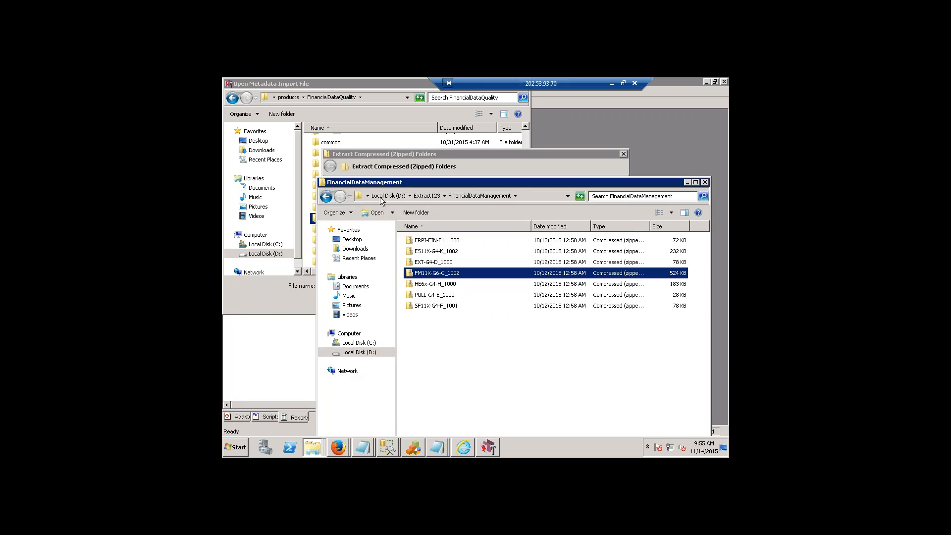
{"action": "right_click", "coordinate": [306, 445]}
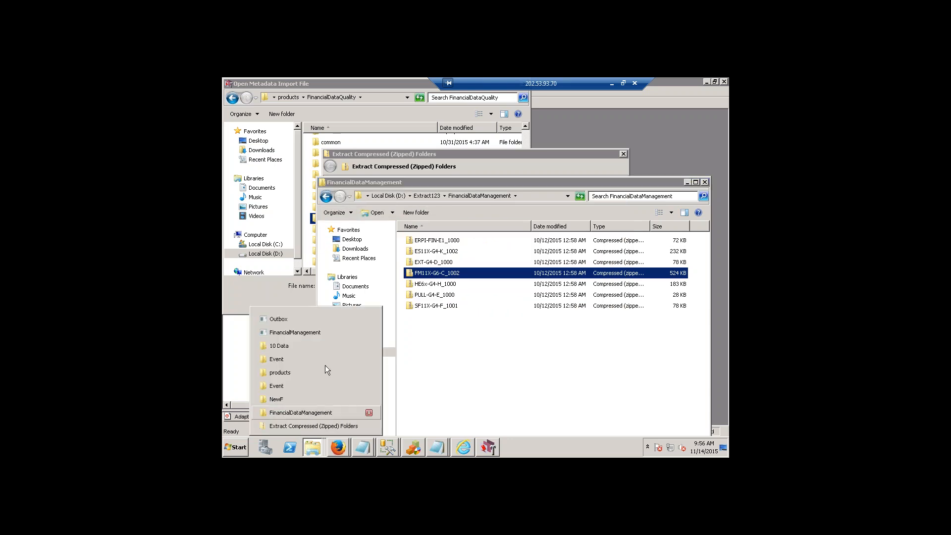
{"action": "left_click", "coordinate": [297, 319]}
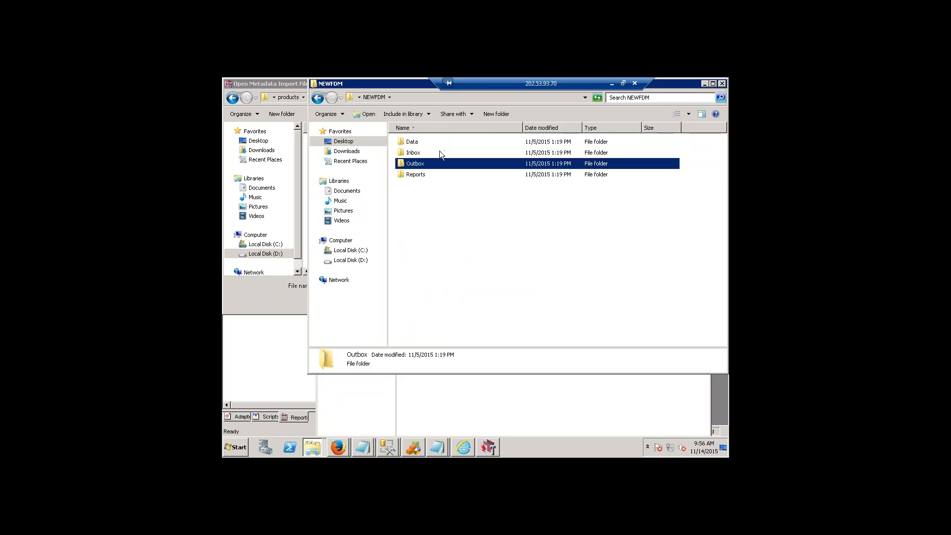
{"action": "left_click", "coordinate": [367, 97]}
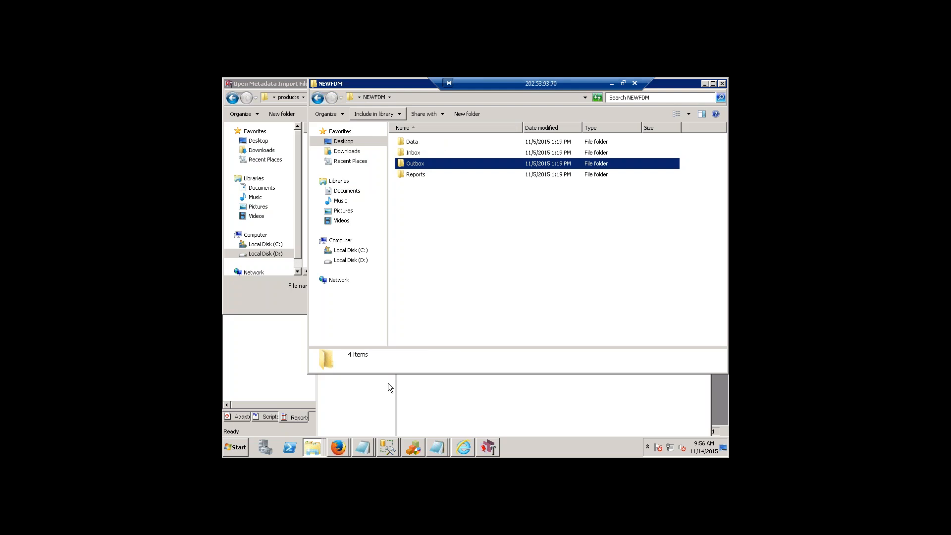
{"action": "left_click", "coordinate": [722, 84]}
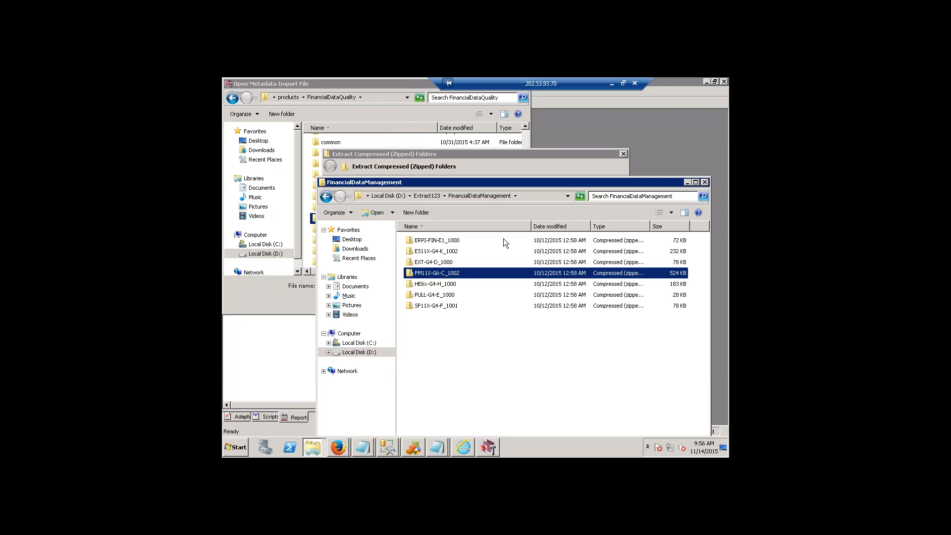
Switch to the Event folder window, go to FinancialDataQuality and examine the contents of its SharedComponents folder.
{"action": "left_click", "coordinate": [302, 447]}
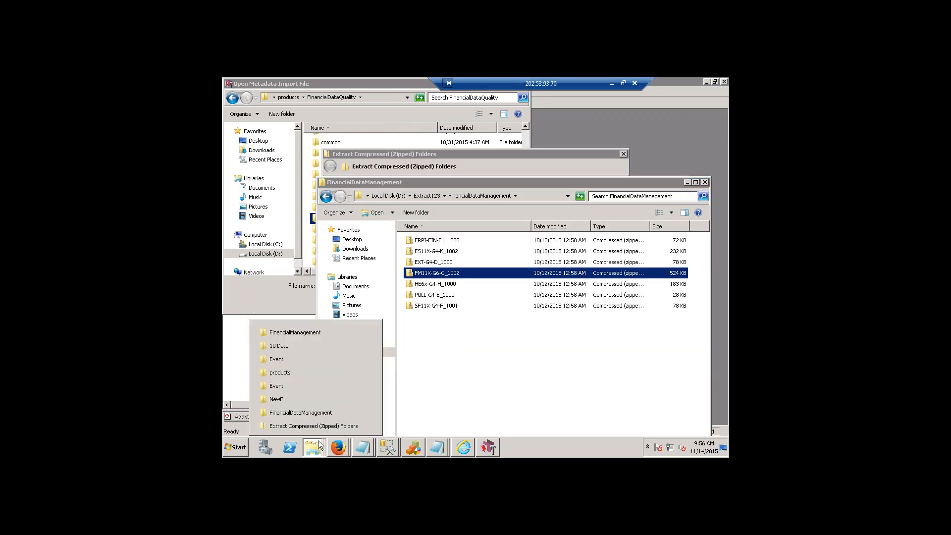
{"action": "left_click", "coordinate": [326, 358]}
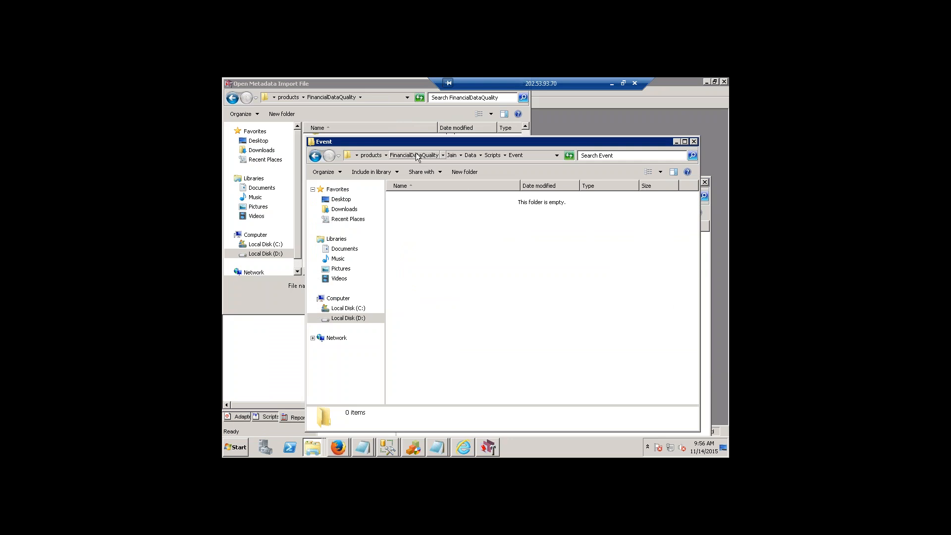
{"action": "left_click", "coordinate": [416, 153]}
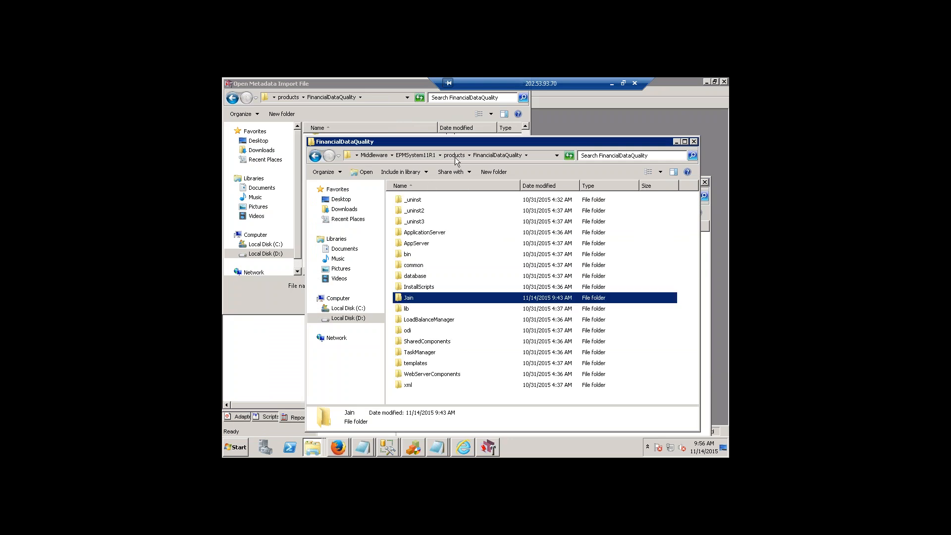
{"action": "left_click", "coordinate": [439, 343]}
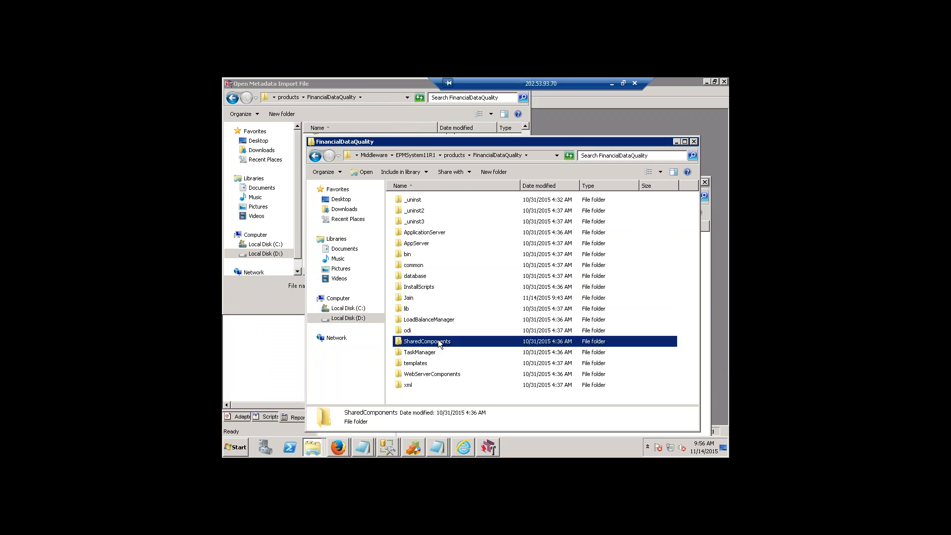
{"action": "double_click", "coordinate": [439, 343]}
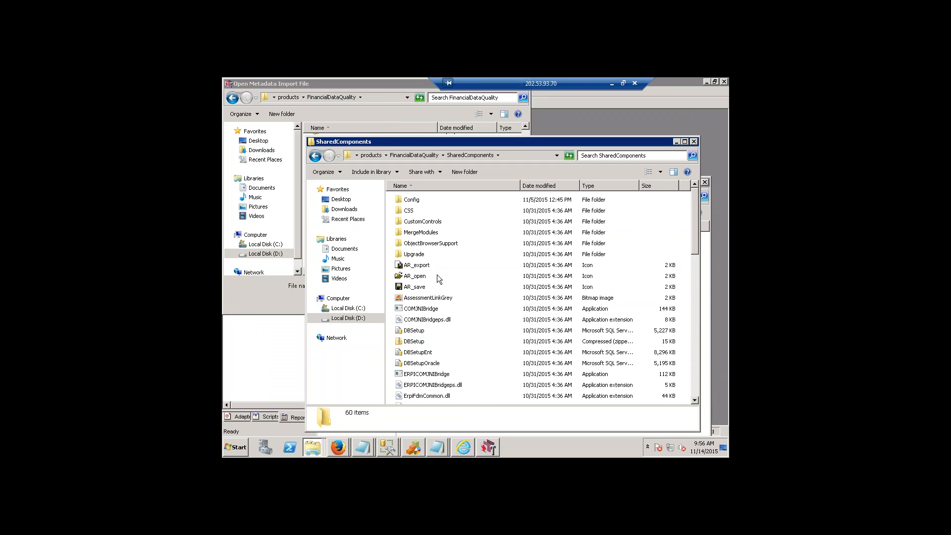
{"action": "scroll", "coordinate": [437, 278], "scroll_direction": "down", "scroll_amount": 4}
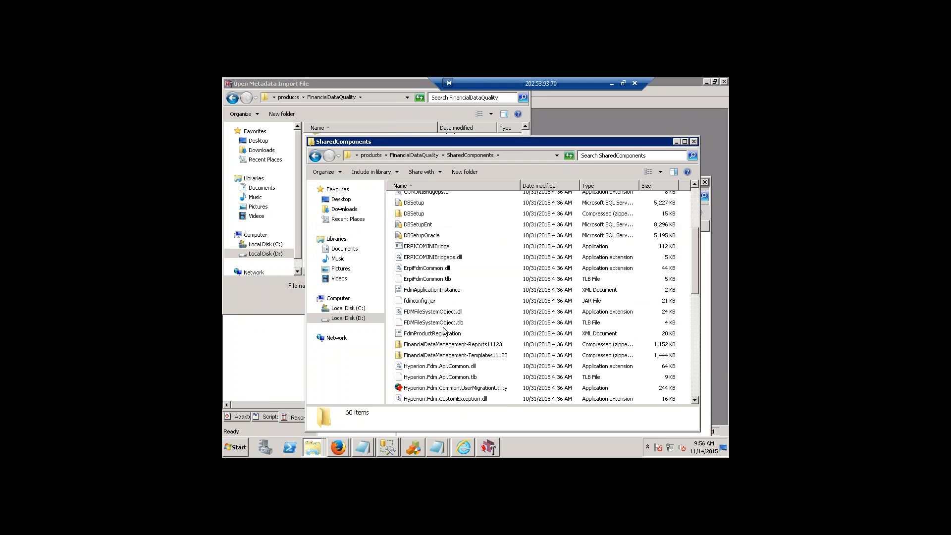
{"action": "scroll", "coordinate": [445, 331], "scroll_direction": "down", "scroll_amount": 8}
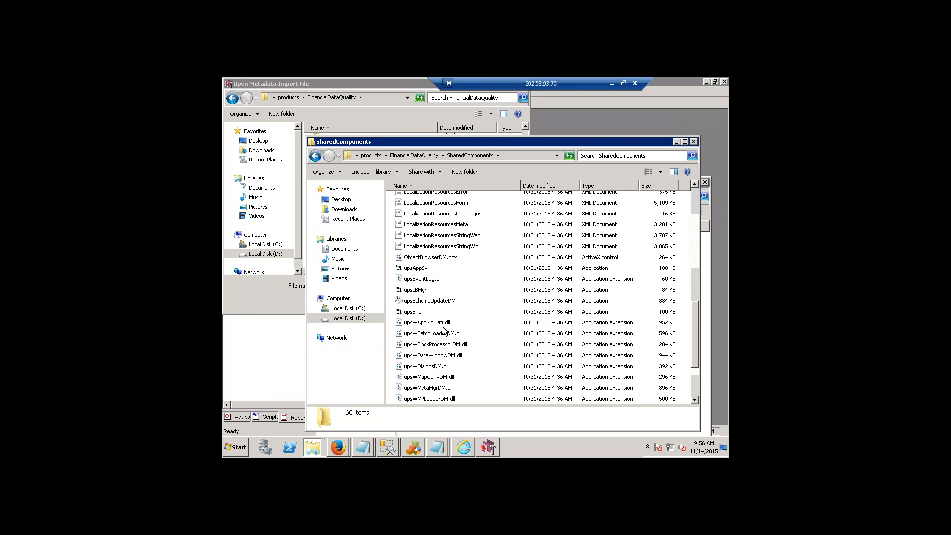
{"action": "scroll", "coordinate": [444, 331], "scroll_direction": "up", "scroll_amount": 13}
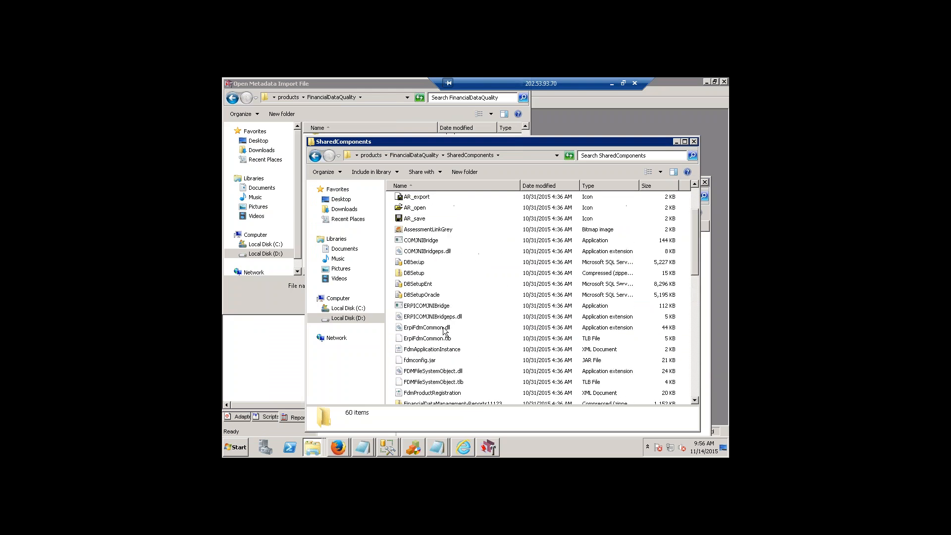
Return to the Workbench metadata import dialog and open the SharedComponents folder there.
{"action": "left_click", "coordinate": [486, 448]}
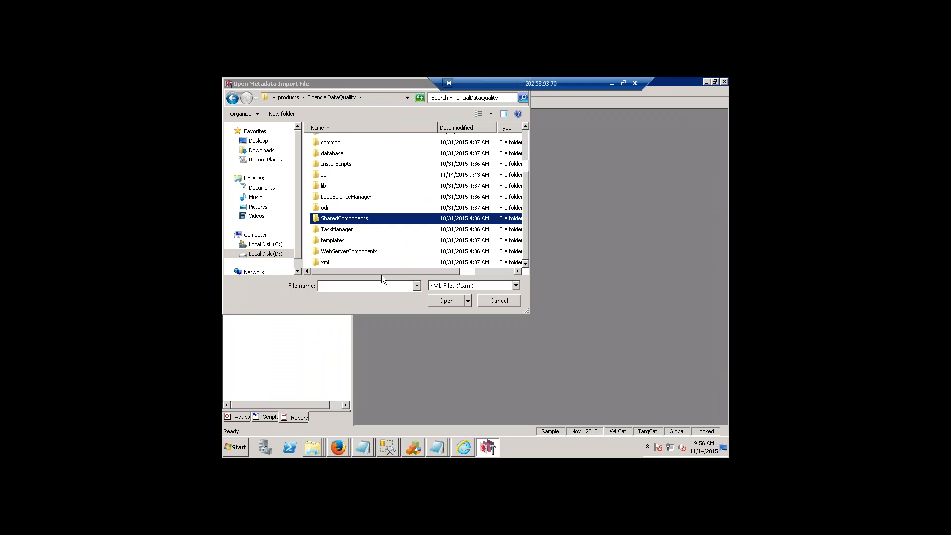
{"action": "double_click", "coordinate": [360, 218]}
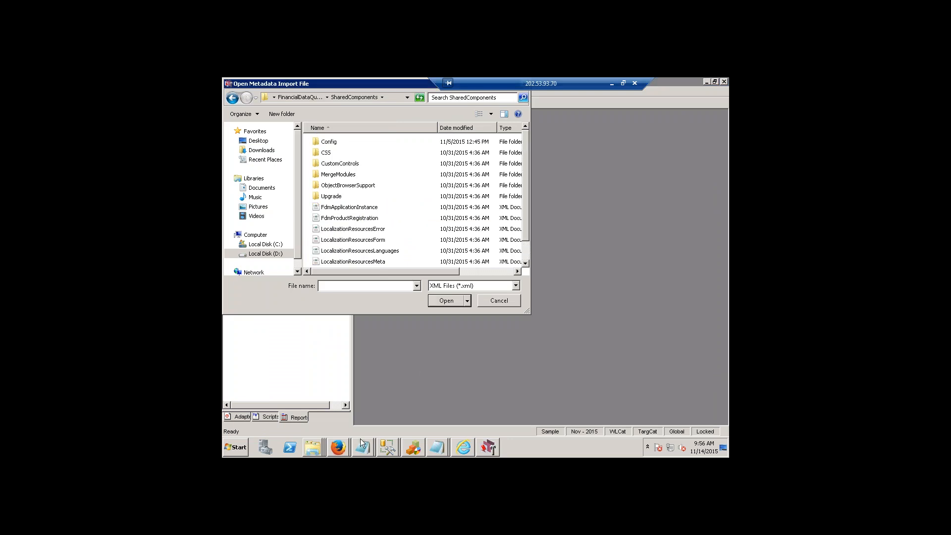
Look through the open windows for the pending archive extraction window.
{"action": "left_click", "coordinate": [313, 450]}
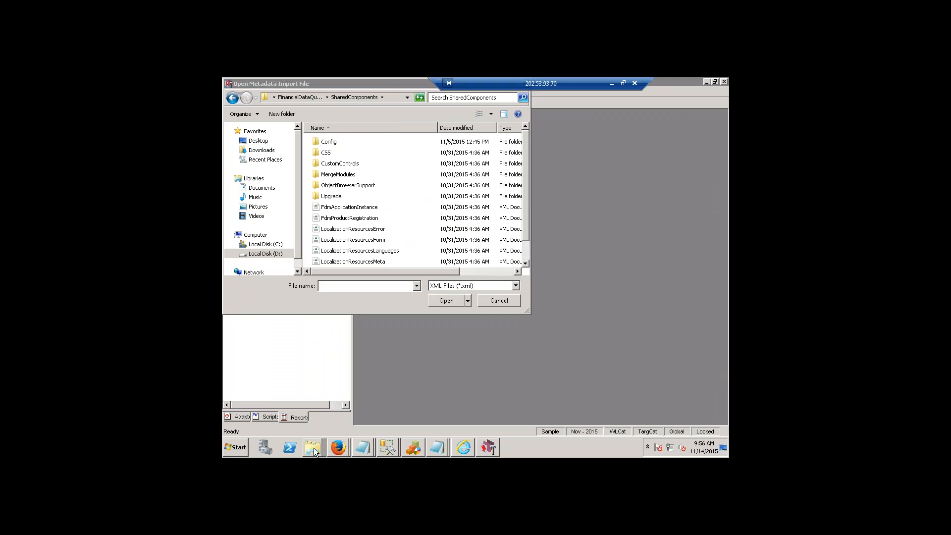
{"action": "right_click", "coordinate": [314, 450]}
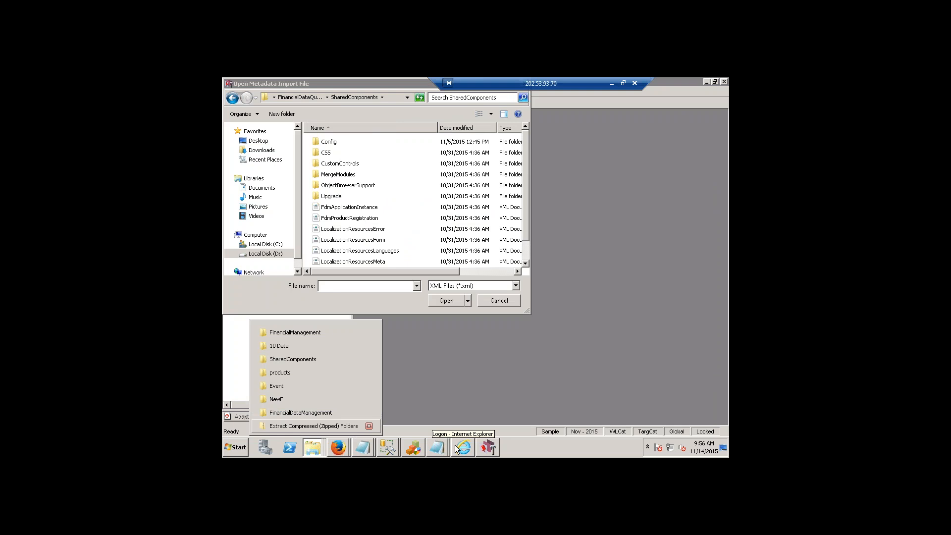
{"action": "key", "text": "alt+Tab"}
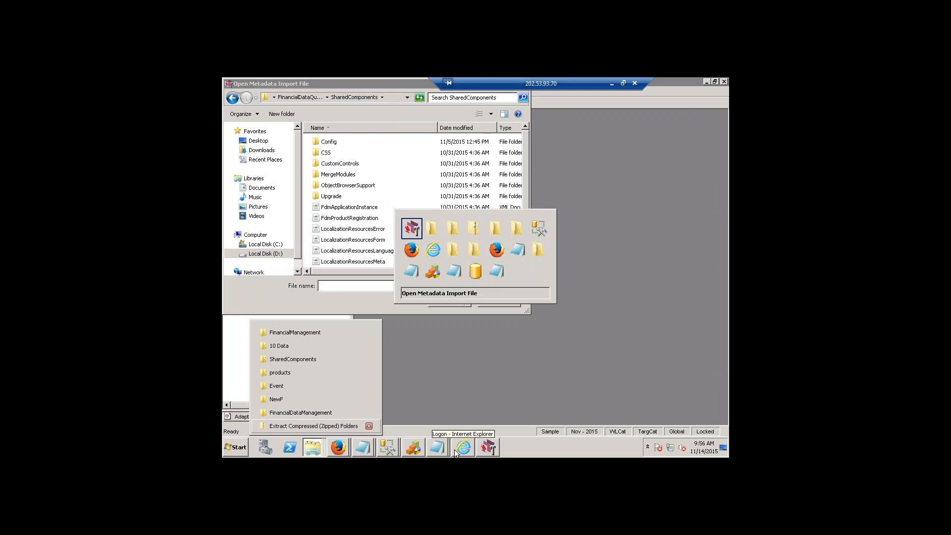
{"action": "key", "text": "alt+Tab"}
{"action": "mouse_move", "coordinate": [455, 452]}
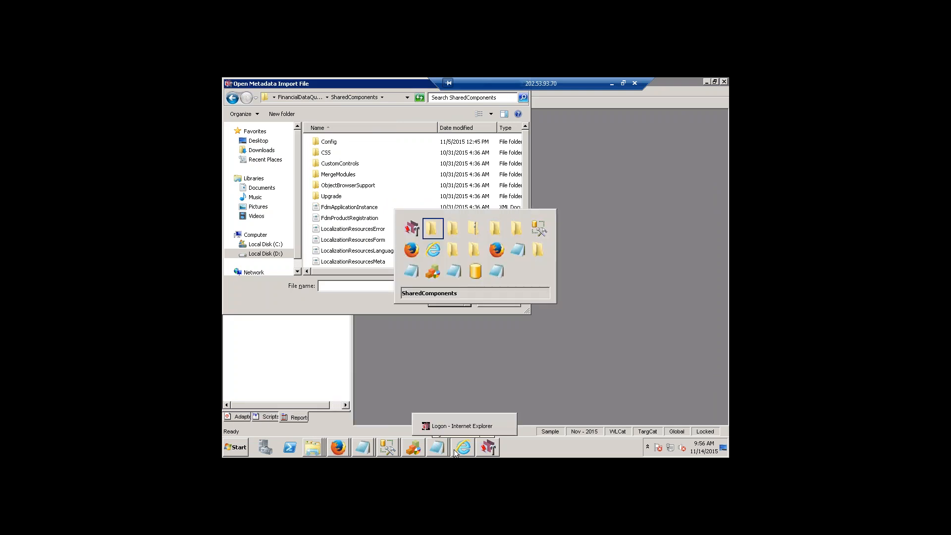
{"action": "key", "text": "alt+Tab"}
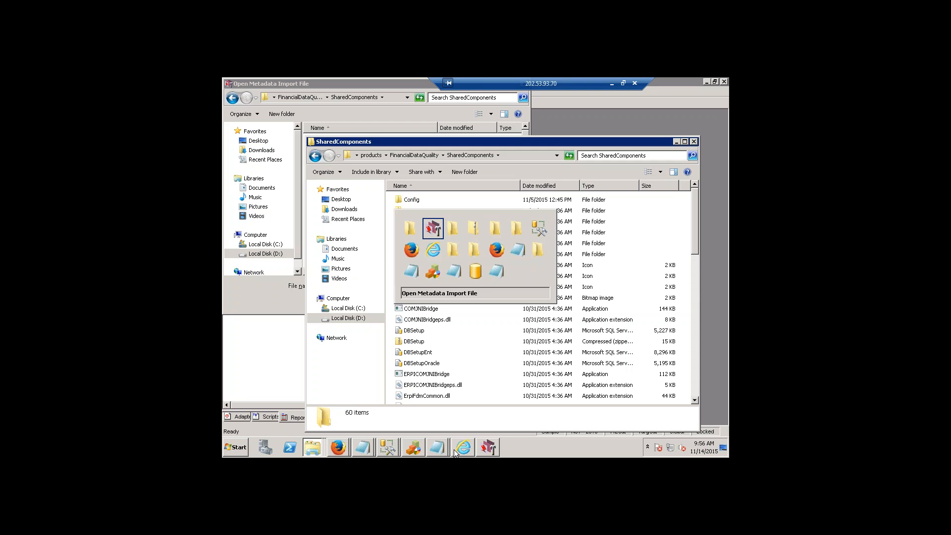
{"action": "key", "text": "alt+Tab"}
{"action": "key", "text": "alt+Tab"}
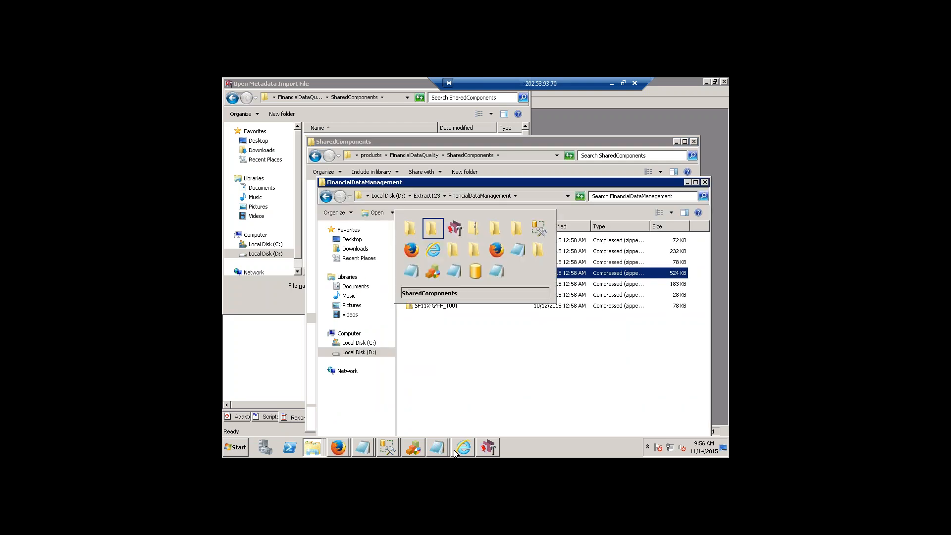
{"action": "key", "text": "alt+Tab"}
{"action": "key", "text": "alt+Tab"}
{"action": "key", "text": "alt+Tab"}
{"action": "key", "text": "alt+Tab"}
{"action": "key", "text": "alt+Tab"}
{"action": "key", "text": "alt+Tab"}
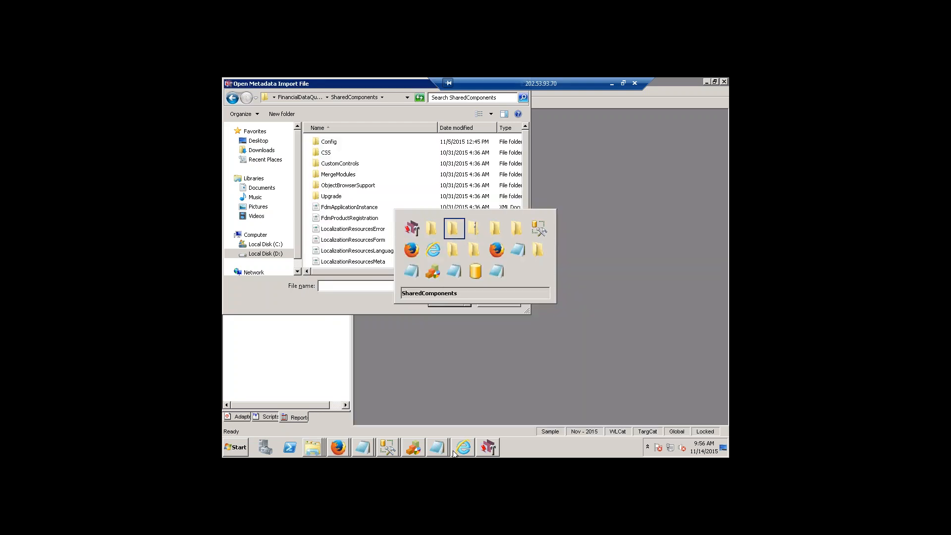
{"action": "key", "text": "alt+Tab"}
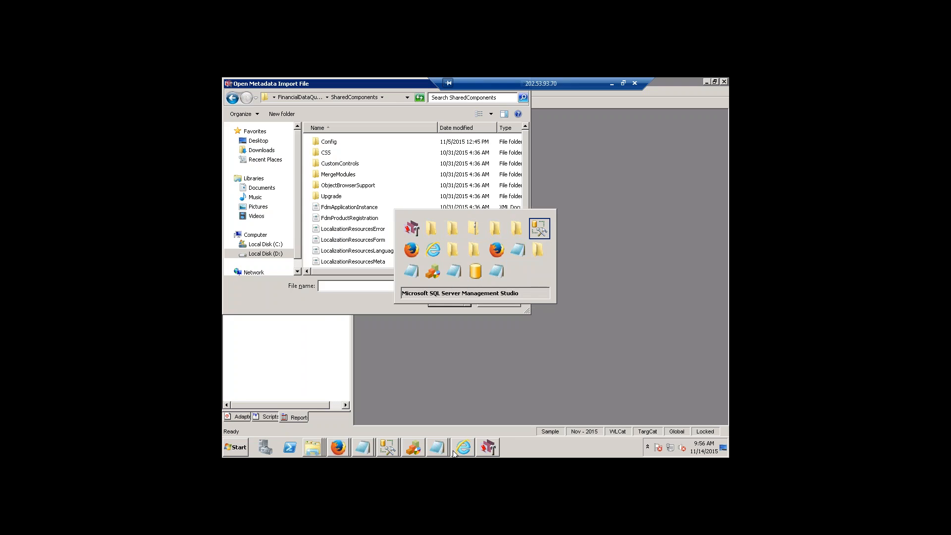
{"action": "key", "text": "alt+Tab"}
{"action": "key", "text": "alt+Tab"}
{"action": "key", "text": "alt+Tab"}
{"action": "key", "text": "alt+Tab"}
{"action": "key", "text": "alt+Tab"}
{"action": "key", "text": "alt+Tab"}
{"action": "key", "text": "alt+Tab"}
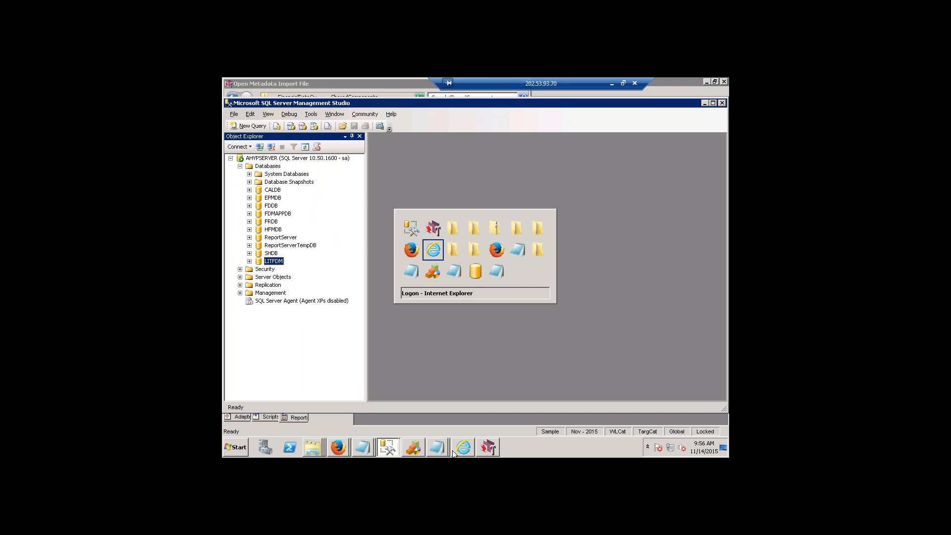
{"action": "key", "text": "alt+Tab"}
{"action": "key", "text": "alt+Tab"}
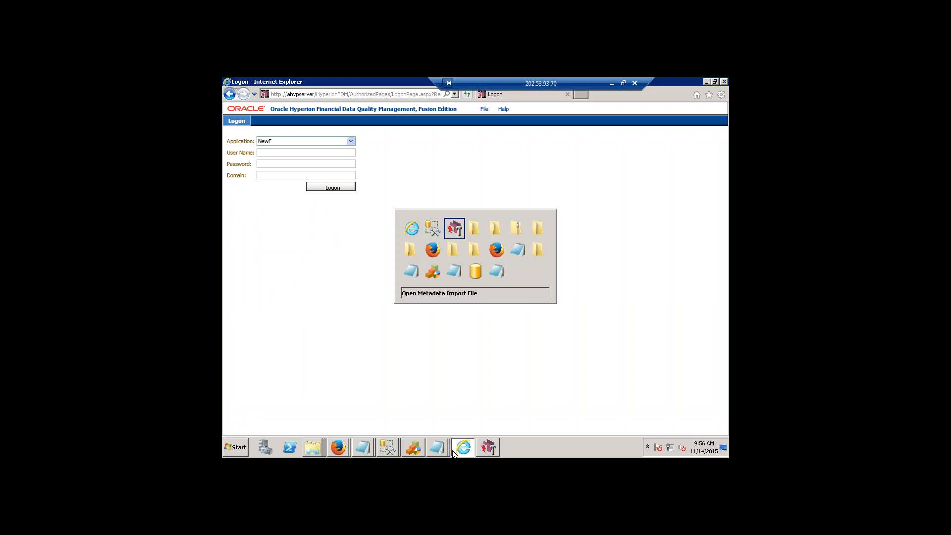
{"action": "key", "text": "alt+Tab"}
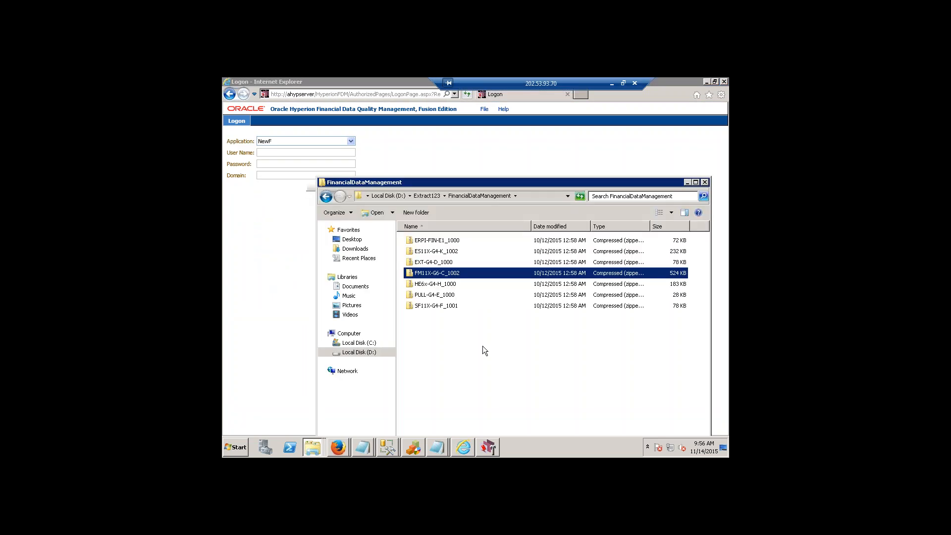
Minimize the FinancialDataManagement folder, the Logon page in Internet Explorer and SQL Server Management Studio to return to the metadata import dialog.
{"action": "left_click", "coordinate": [687, 183]}
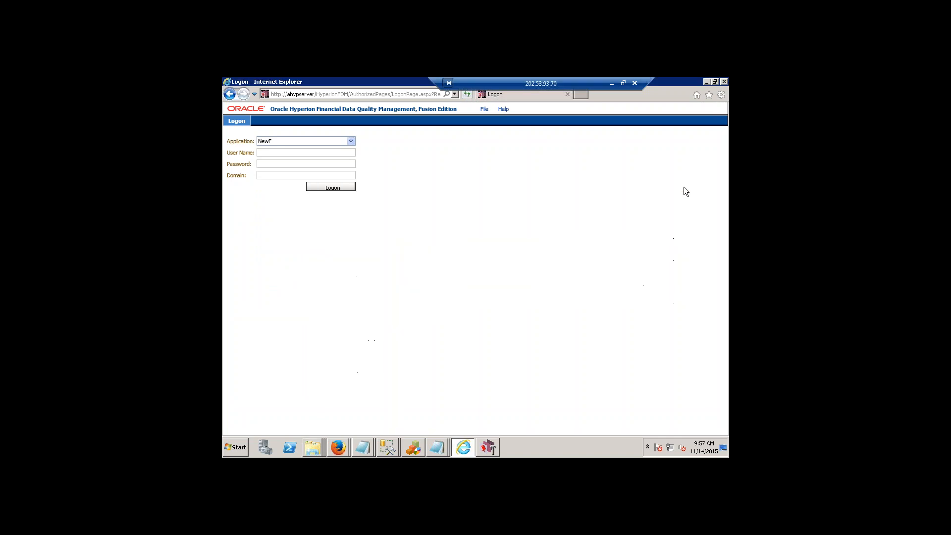
{"action": "left_click", "coordinate": [706, 82]}
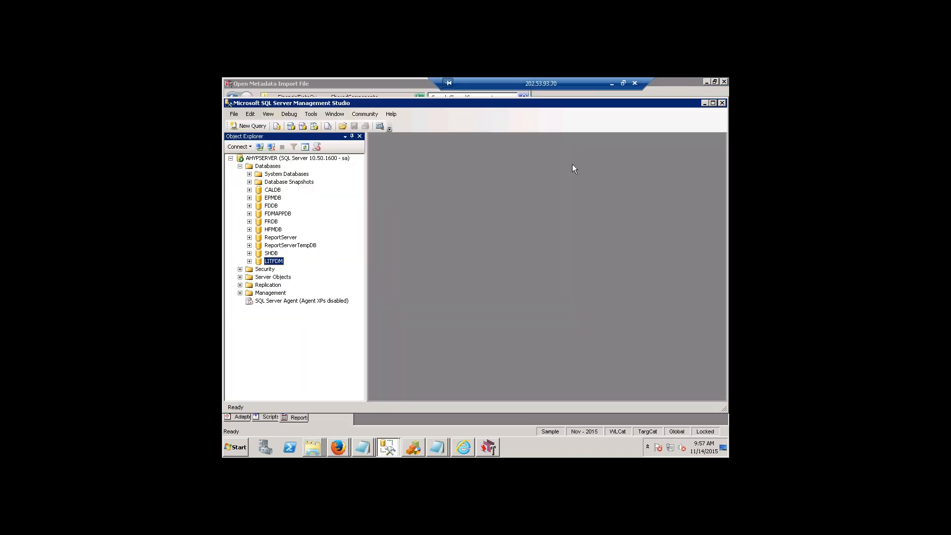
{"action": "left_click", "coordinate": [705, 104]}
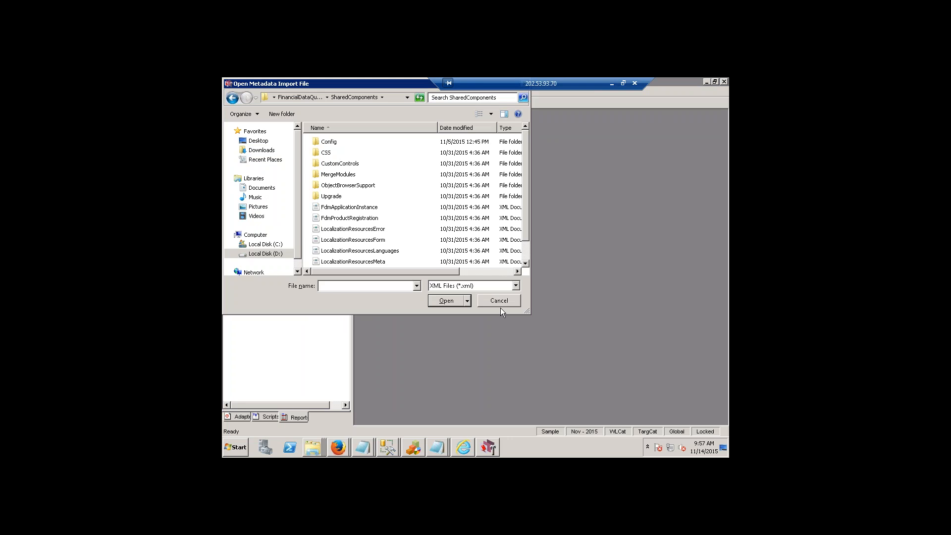
Return to the FinancialDataQuality folder in the import dialog and check the open Internet Explorer and Firefox windows.
{"action": "left_click", "coordinate": [311, 97]}
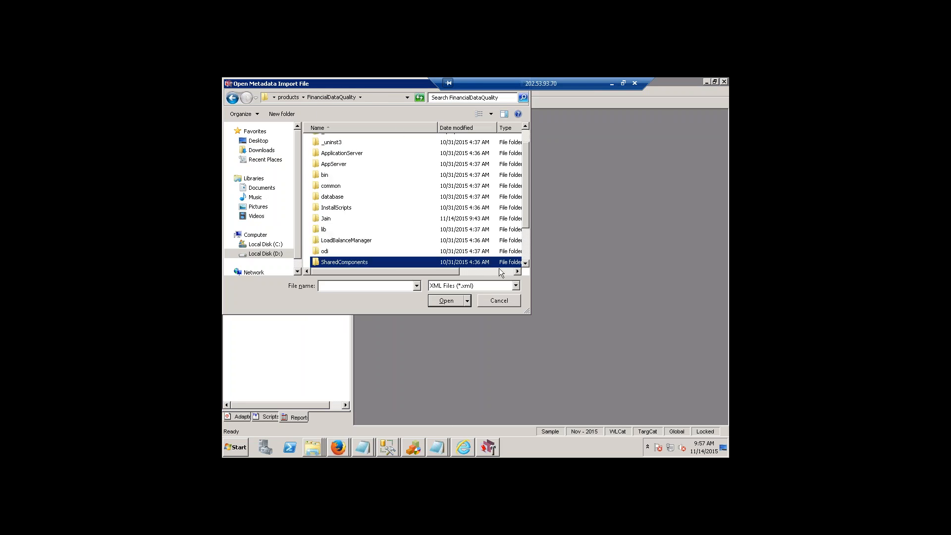
{"action": "left_click", "coordinate": [471, 447]}
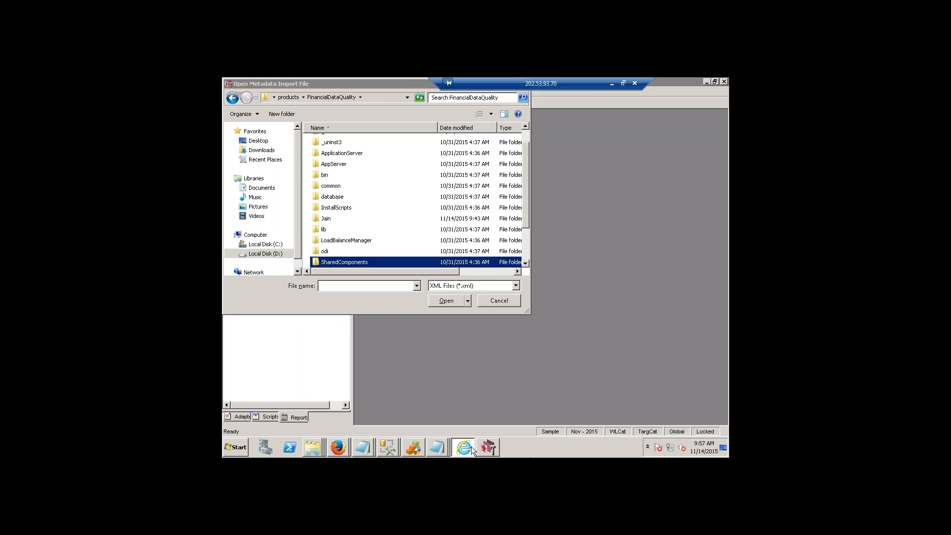
{"action": "left_click", "coordinate": [469, 447]}
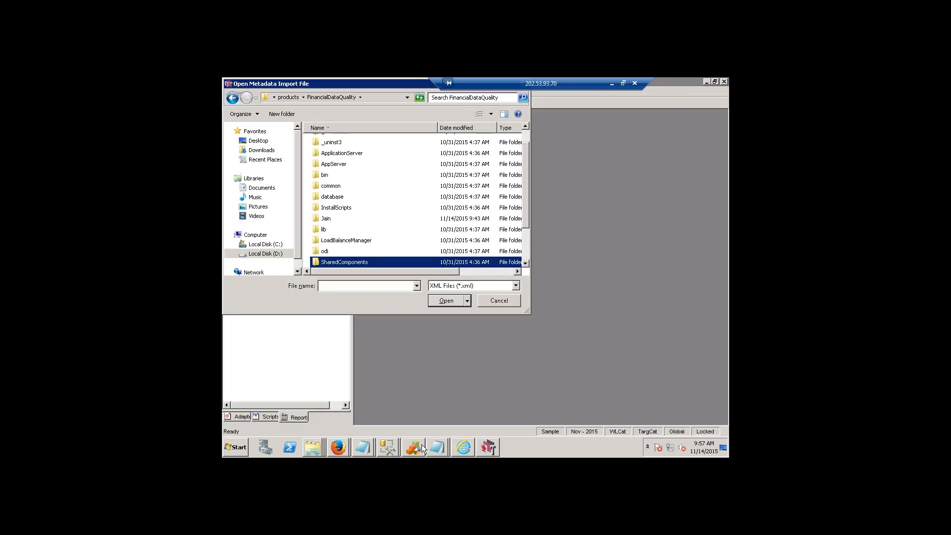
{"action": "left_click", "coordinate": [345, 446]}
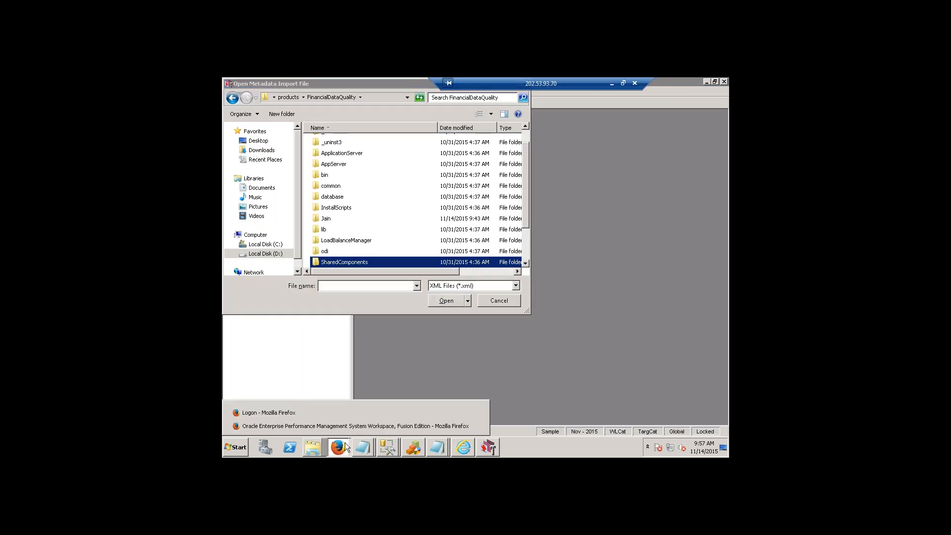
{"action": "left_click", "coordinate": [556, 346]}
Bring up the pending extraction, confirm FinancialDataQuality\SharedComponents as its destination and extract the archive there.
{"action": "left_click", "coordinate": [313, 447]}
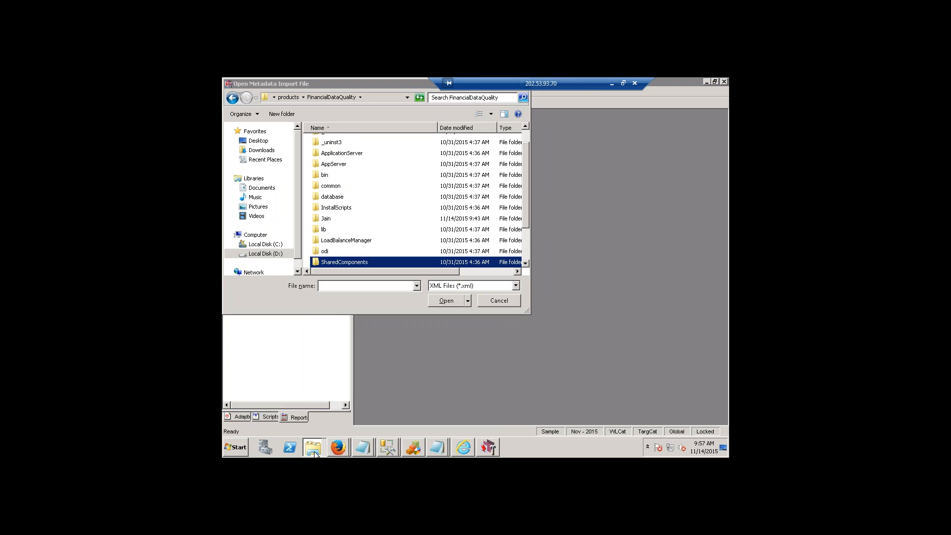
{"action": "left_click", "coordinate": [320, 432]}
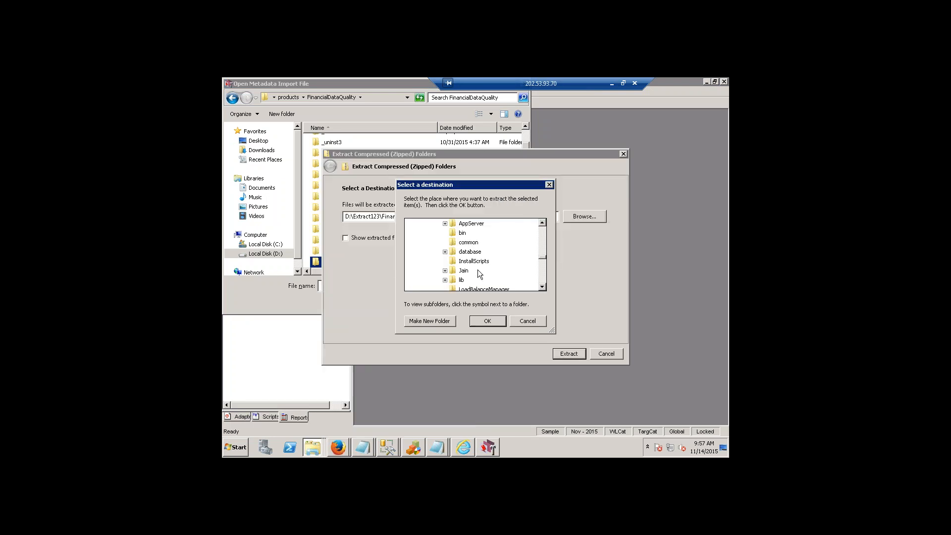
{"action": "scroll", "coordinate": [504, 271], "scroll_direction": "up", "scroll_amount": 3}
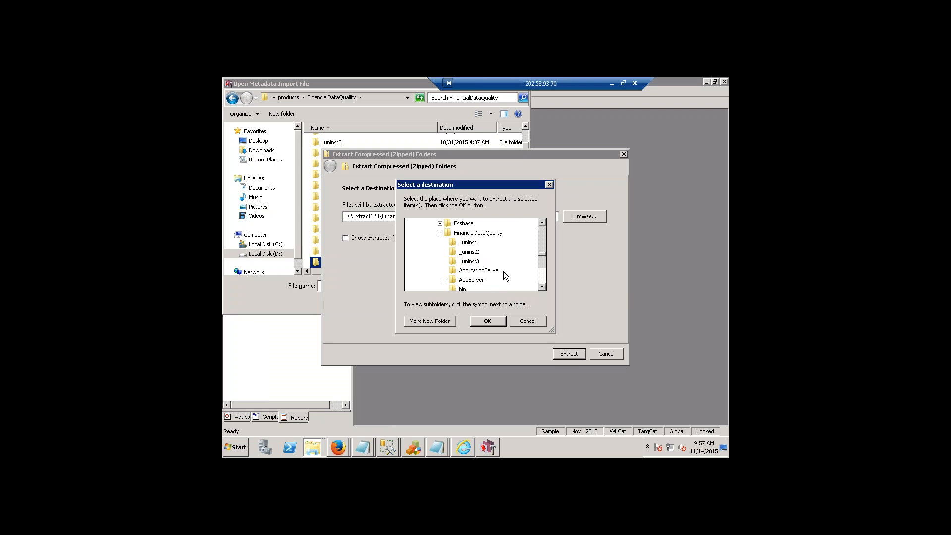
{"action": "scroll", "coordinate": [504, 271], "scroll_direction": "down", "scroll_amount": 3}
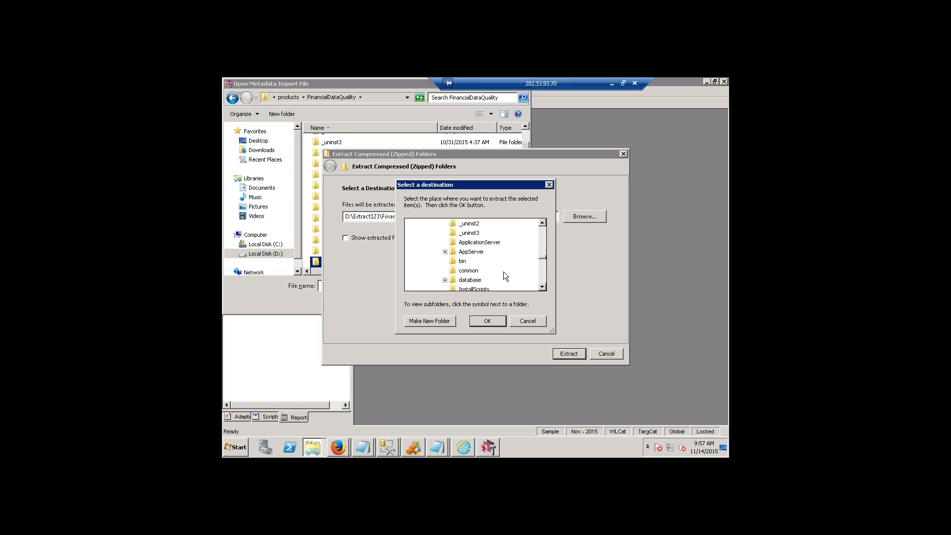
{"action": "scroll", "coordinate": [493, 277], "scroll_direction": "down", "scroll_amount": 1}
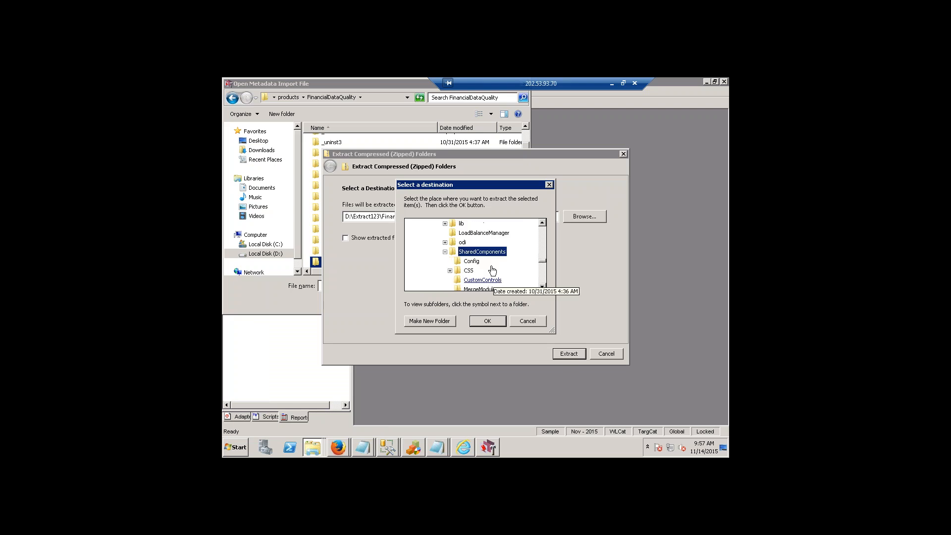
{"action": "left_click", "coordinate": [492, 324]}
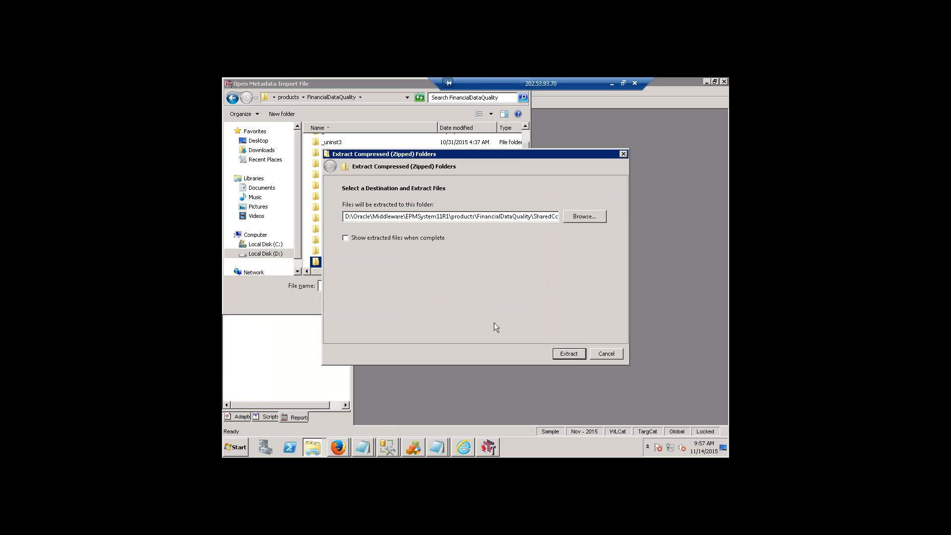
{"action": "left_click", "coordinate": [578, 354]}
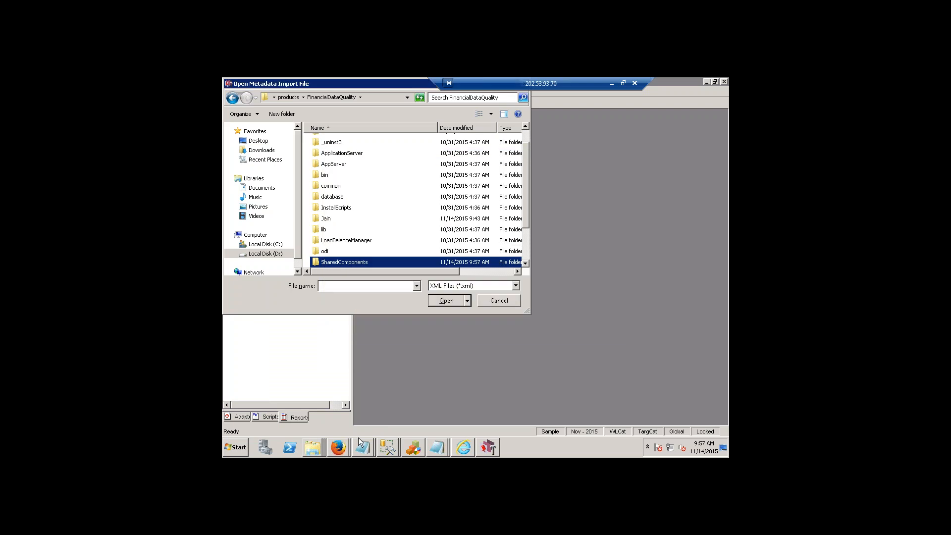
Open the FM11X-G6-C metadata file from SharedComponents and accept the import without selecting any items.
{"action": "double_click", "coordinate": [362, 262]}
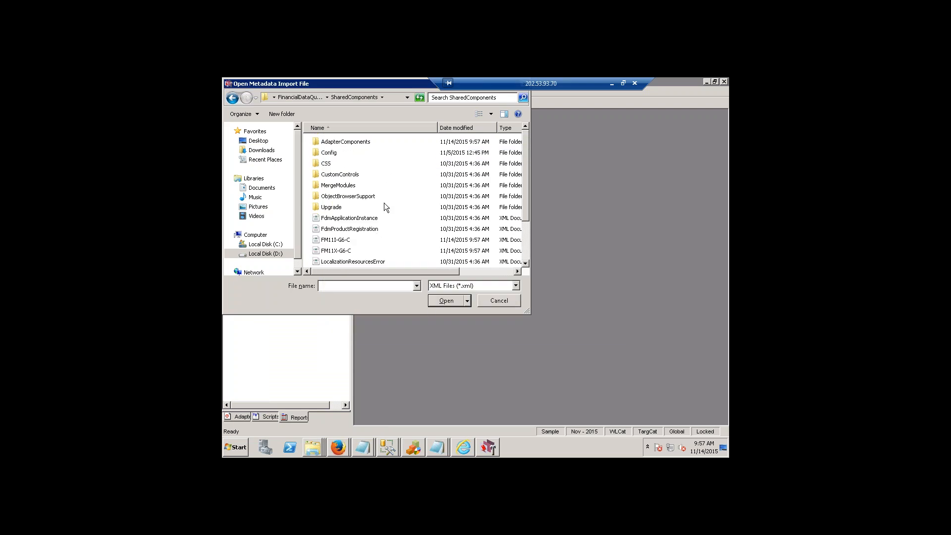
{"action": "scroll", "coordinate": [385, 203], "scroll_direction": "down", "scroll_amount": 2}
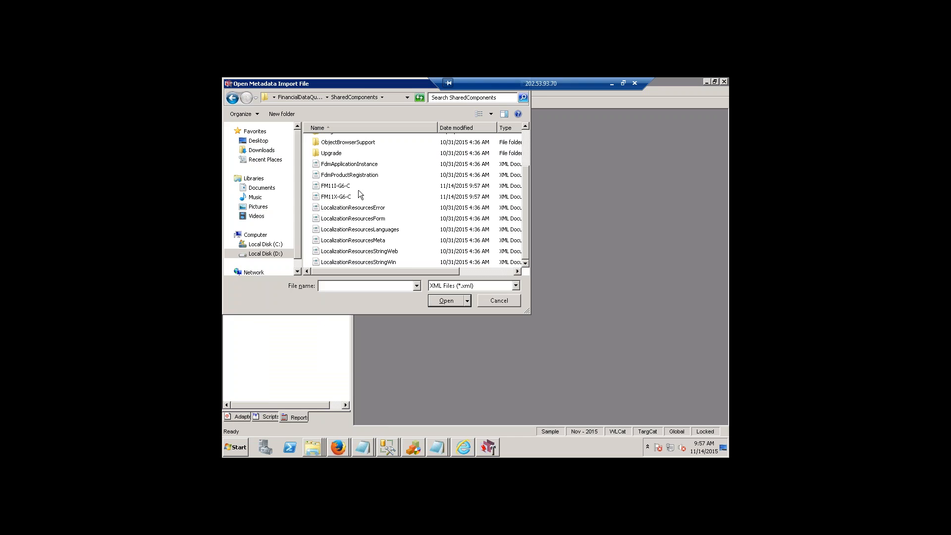
{"action": "left_click", "coordinate": [350, 200]}
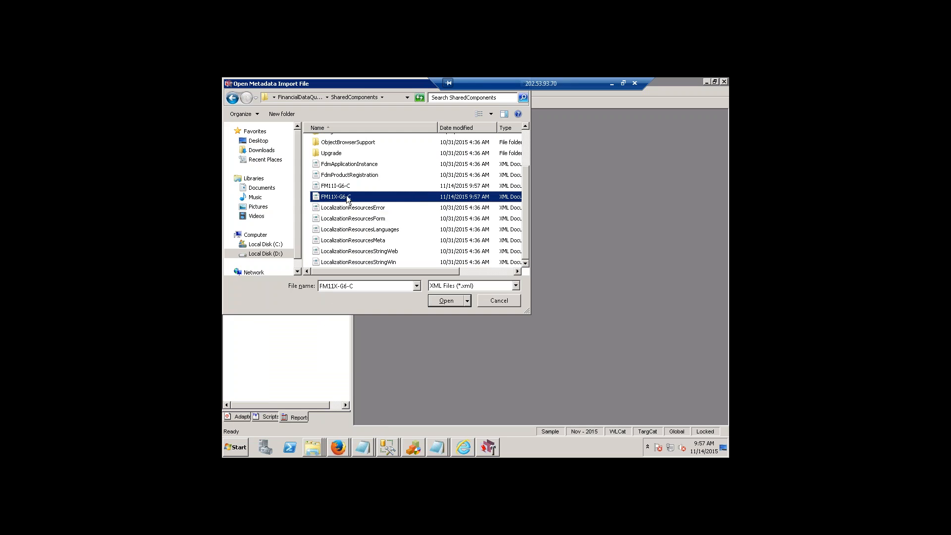
{"action": "left_click", "coordinate": [441, 301]}
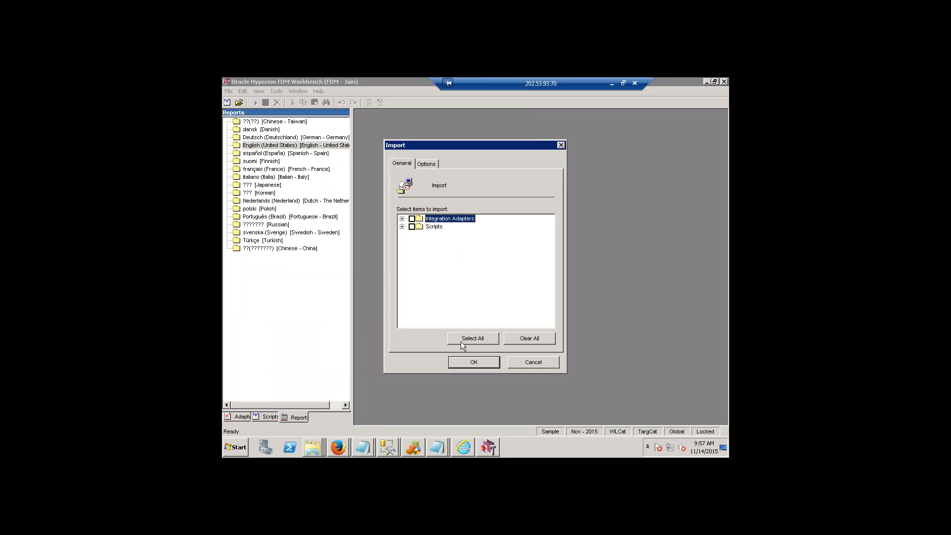
{"action": "left_click", "coordinate": [471, 361]}
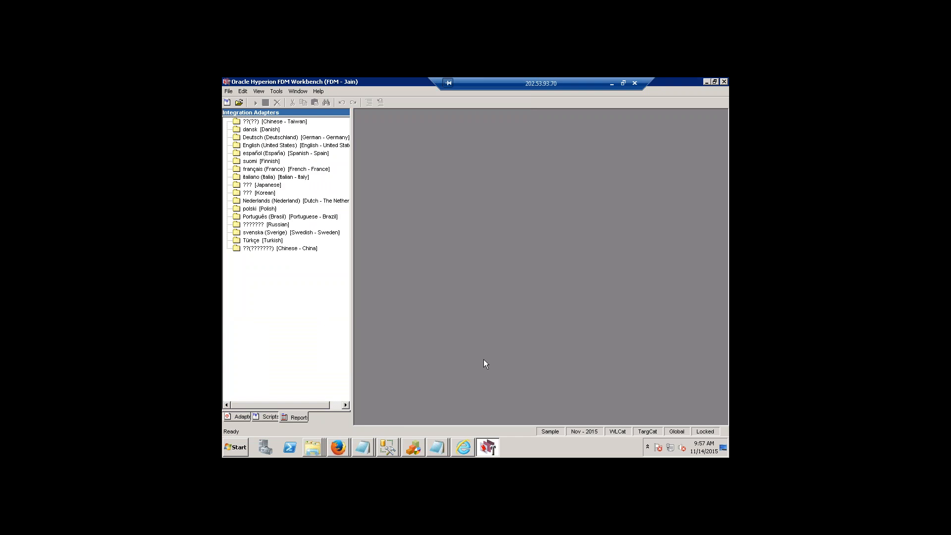
Return to the integration adapters view and open the FM11X-G6-C metadata file from SharedComponents for import.
{"action": "left_click", "coordinate": [240, 415]}
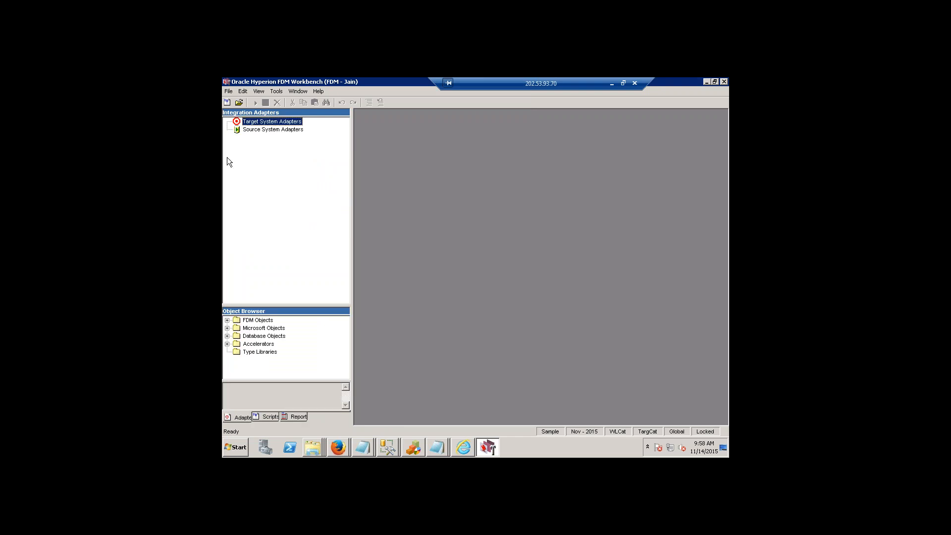
{"action": "left_click", "coordinate": [228, 92]}
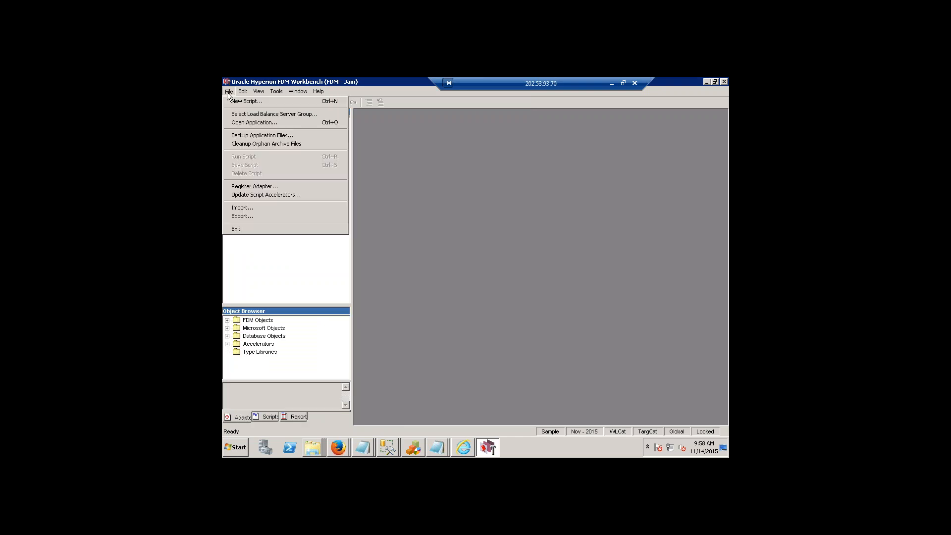
{"action": "left_click", "coordinate": [257, 214]}
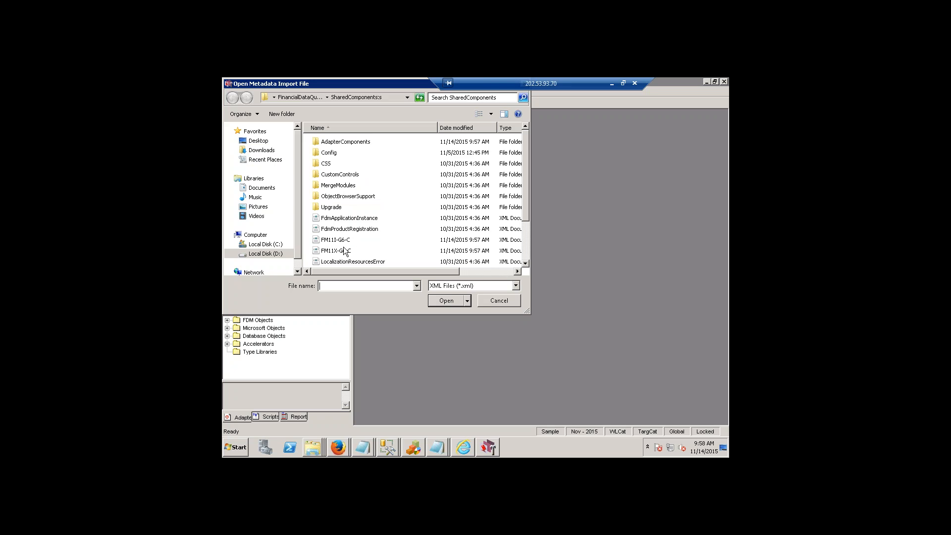
{"action": "left_click", "coordinate": [375, 251]}
{"action": "left_click", "coordinate": [454, 301]}
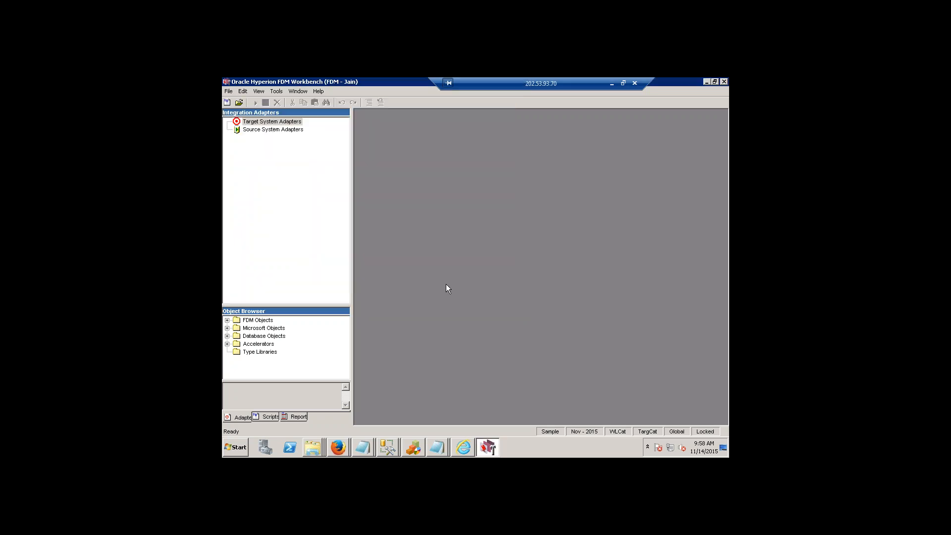
Expand the import items, select all of them, including the FM11X-G6-C adapter and HFM_LoadDimTables script, and run the import.
{"action": "left_click", "coordinate": [402, 219]}
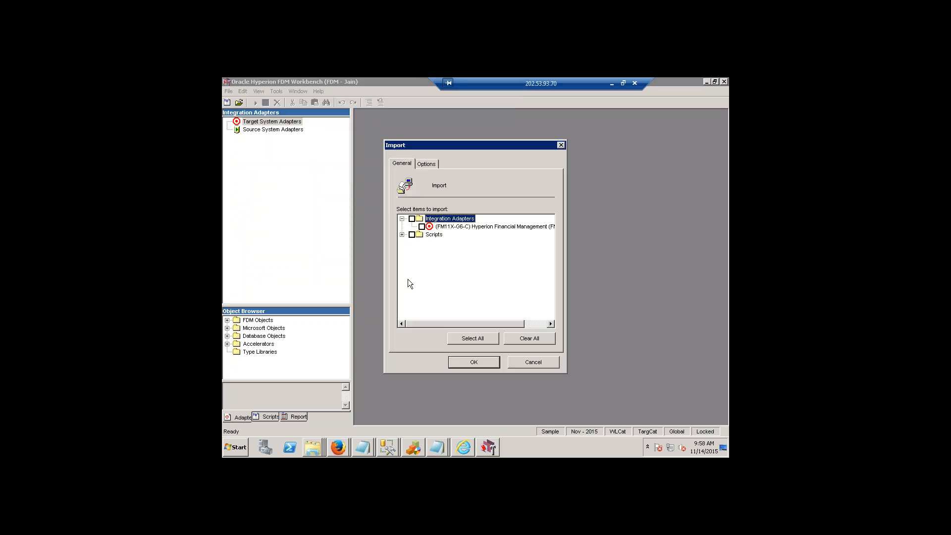
{"action": "left_click", "coordinate": [412, 242]}
{"action": "left_click", "coordinate": [422, 250]}
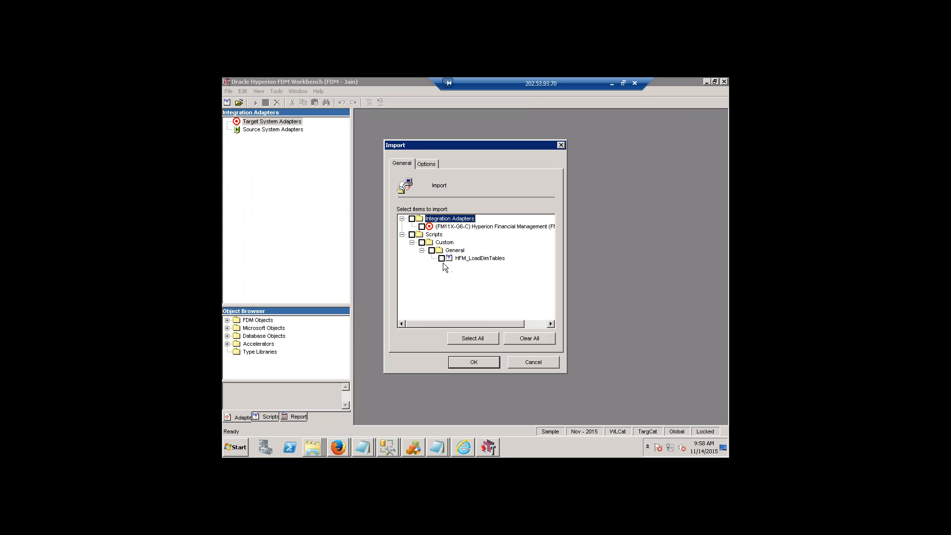
{"action": "left_click", "coordinate": [473, 339]}
{"action": "left_click", "coordinate": [475, 362]}
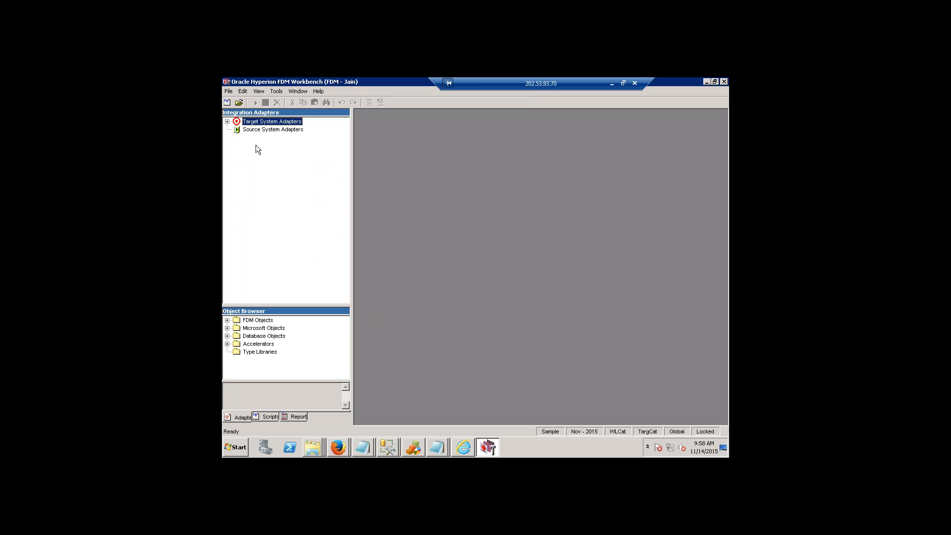
Expand the FM11X-G6-C Hyperion Financial Management adapter under Target System Adapters and widen the tree to show its full name.
{"action": "left_click", "coordinate": [227, 121]}
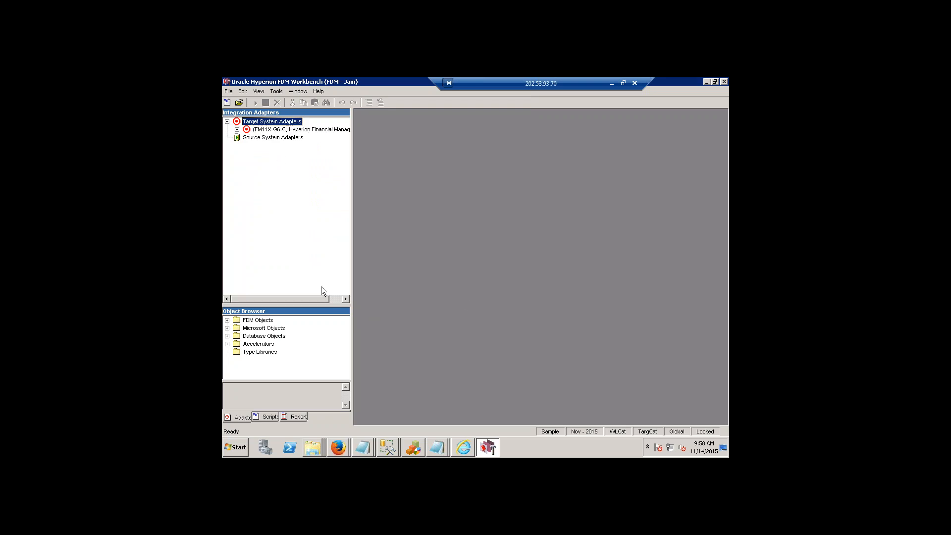
{"action": "left_click", "coordinate": [237, 130]}
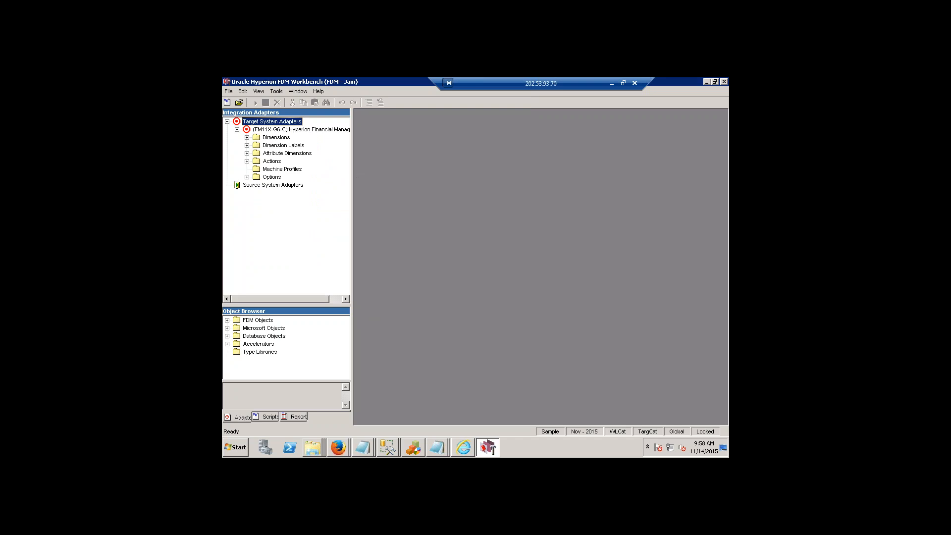
{"action": "left_click_drag", "start_coordinate": [352, 172], "coordinate": [442, 177]}
{"action": "left_click", "coordinate": [291, 130]}
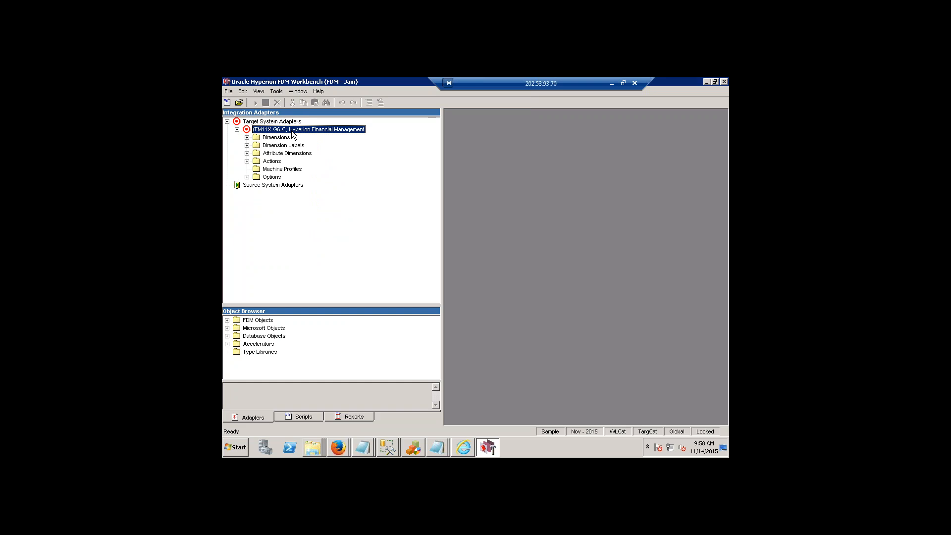
Register the adapter file fdmFM11XG6C.dll from the AdapterComponents\fdmFM11XG6C folder.
{"action": "left_click", "coordinate": [228, 91]}
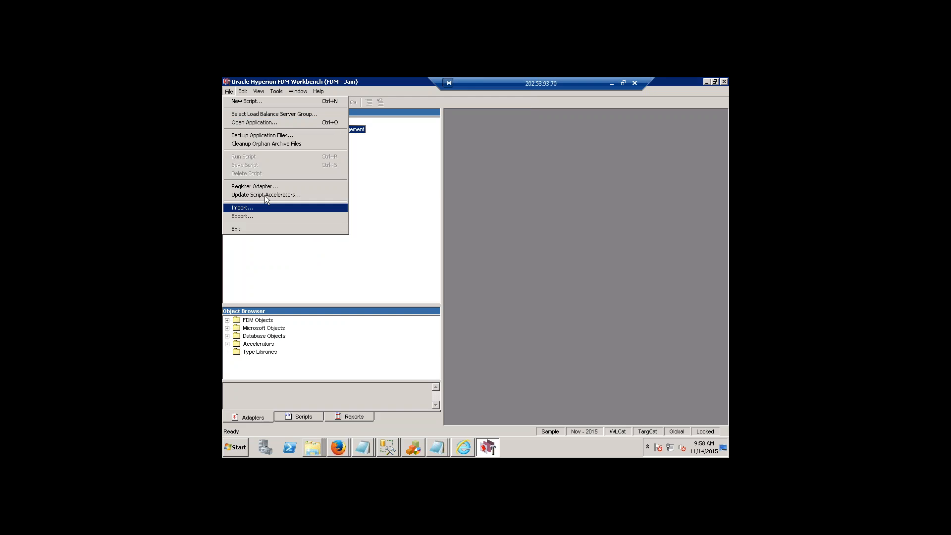
{"action": "left_click", "coordinate": [276, 188]}
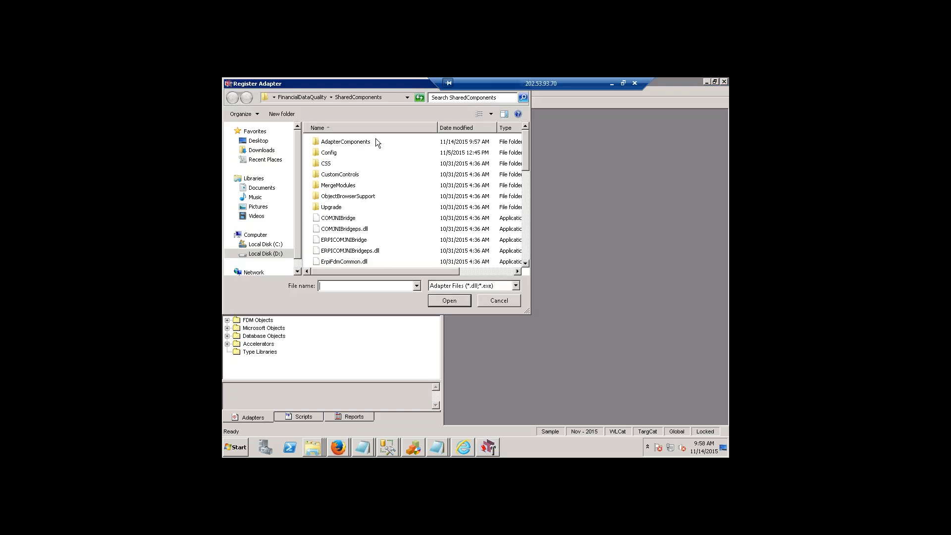
{"action": "double_click", "coordinate": [361, 142]}
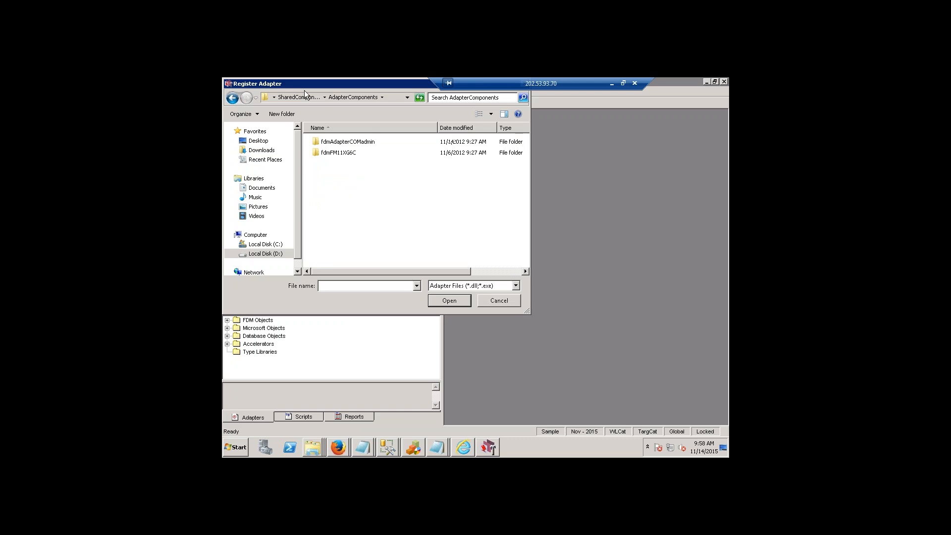
{"action": "double_click", "coordinate": [340, 153]}
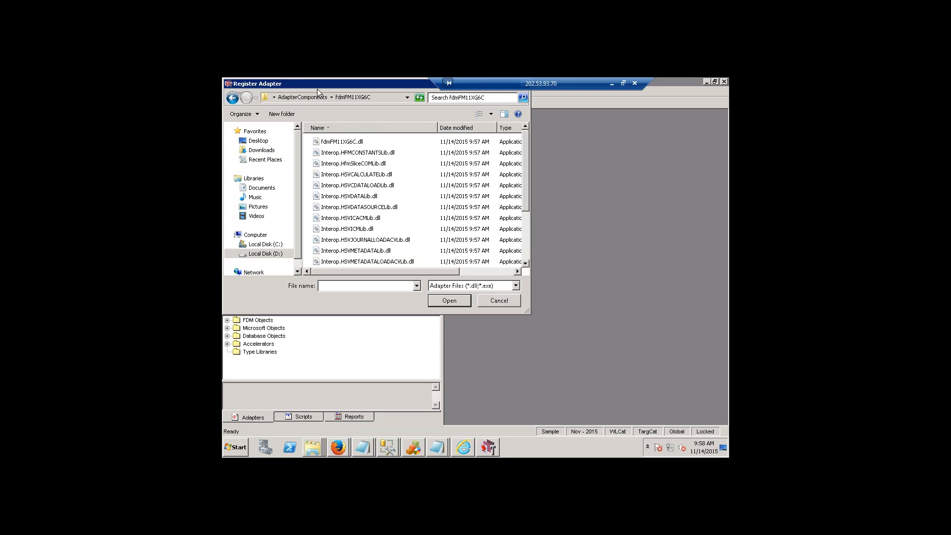
{"action": "left_click", "coordinate": [233, 98]}
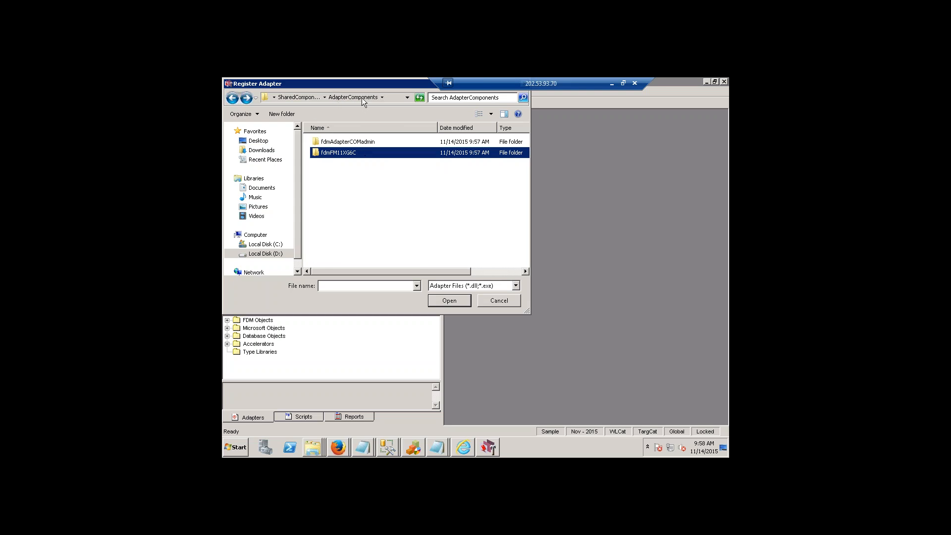
{"action": "double_click", "coordinate": [343, 154]}
{"action": "left_click", "coordinate": [366, 146]}
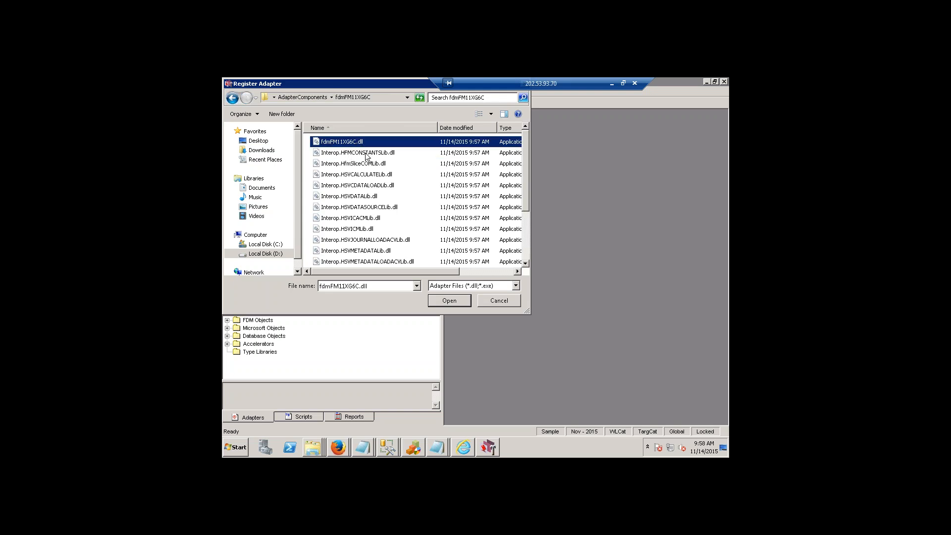
{"action": "left_click", "coordinate": [442, 301]}
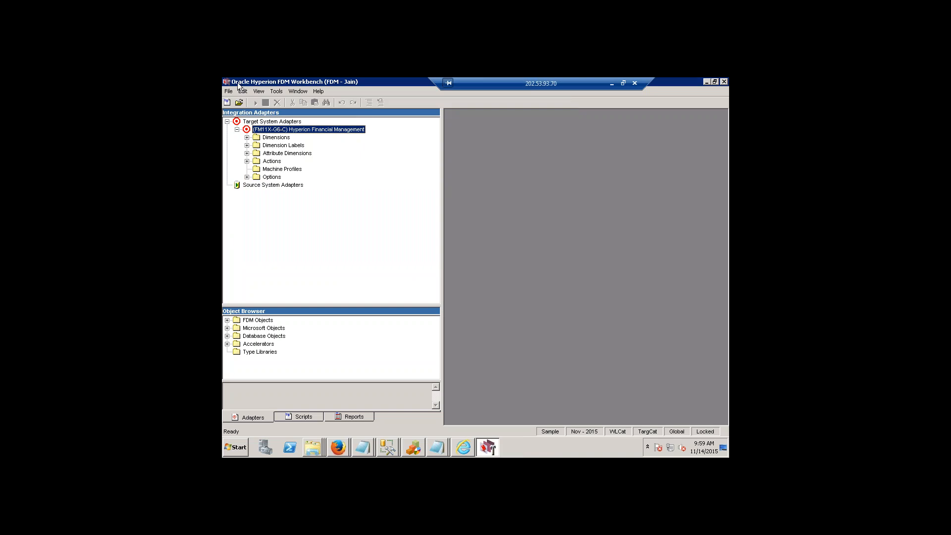
Add a machine profile to the FM11X-G6-C adapter with AHYPSERVER as both source and target machine.
{"action": "right_click", "coordinate": [281, 169]}
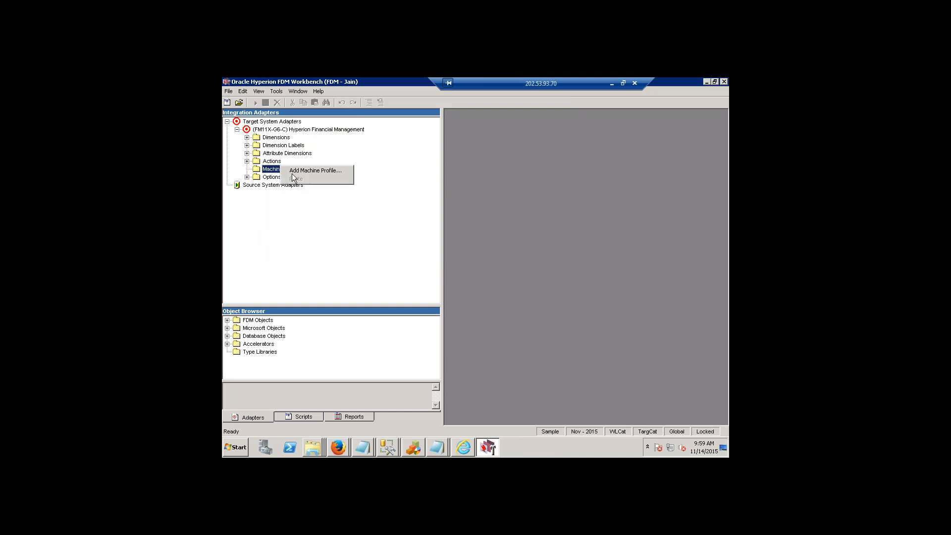
{"action": "left_click", "coordinate": [302, 171]}
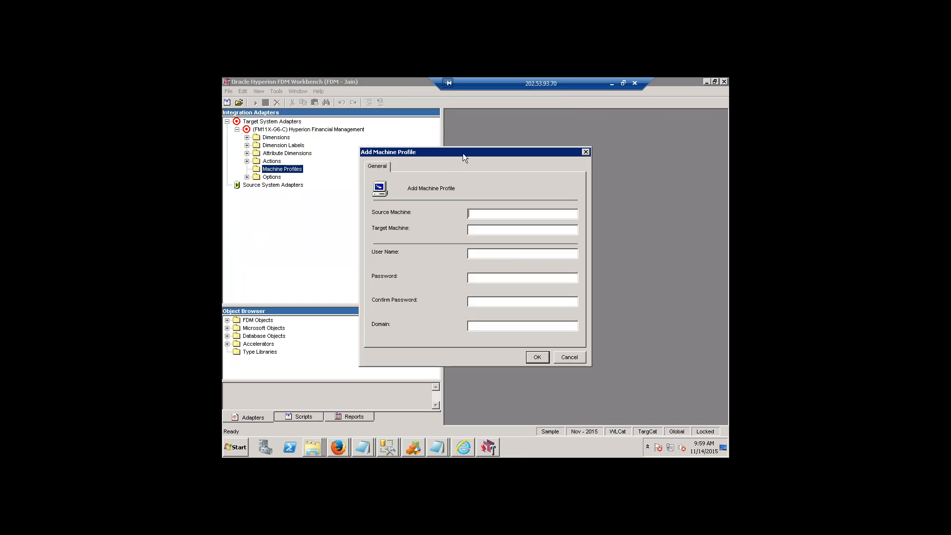
{"action": "left_click_drag", "start_coordinate": [464, 154], "coordinate": [505, 158]}
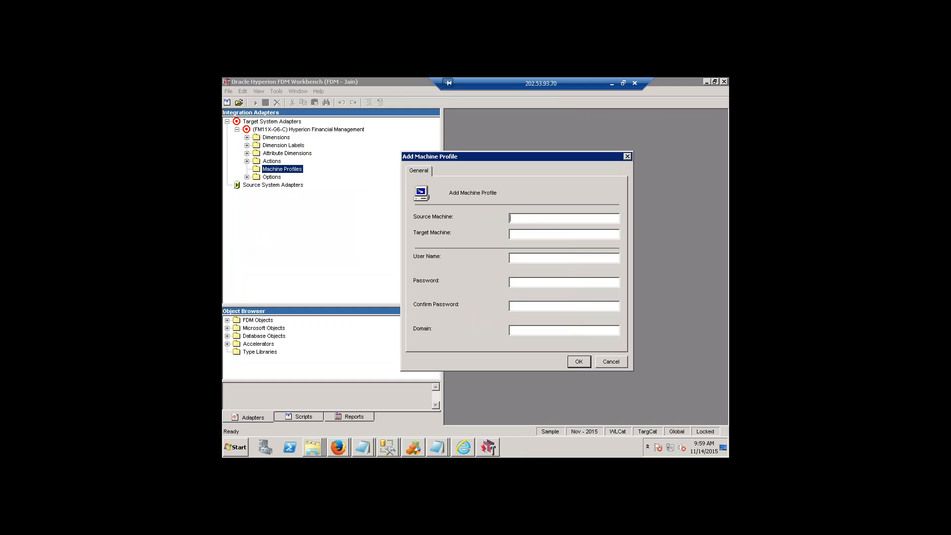
{"action": "type", "text": "AHY"}
{"action": "type", "text": "PSERV"}
{"action": "type", "text": "AHY"}
{"action": "type", "text": "PSERVER"}
{"action": "left_click_drag", "start_coordinate": [561, 220], "coordinate": [510, 232]}
{"action": "left_click", "coordinate": [511, 218]}
{"action": "left_click", "coordinate": [511, 234]}
{"action": "key", "text": "Return"}
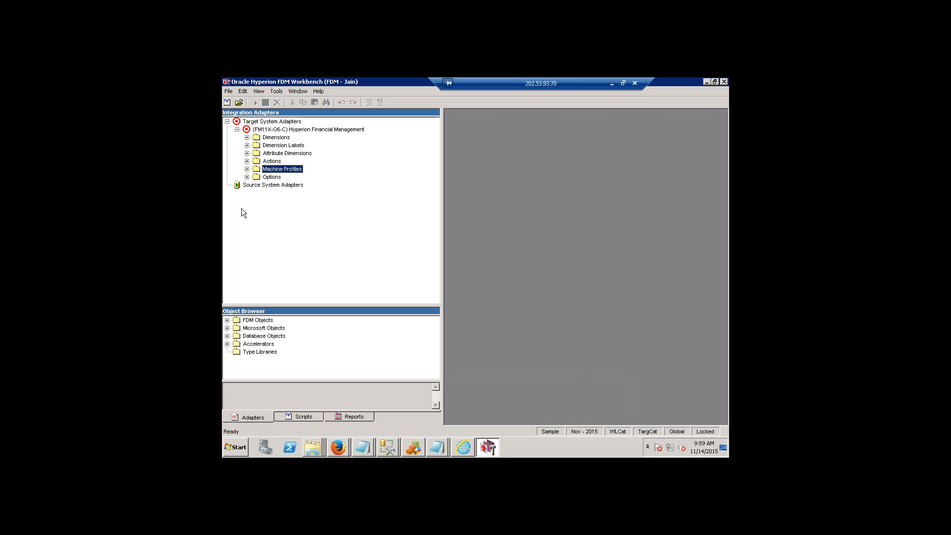
Review the source and target machines in the AHYPSERVER machine profile's properties.
{"action": "left_click", "coordinate": [247, 169]}
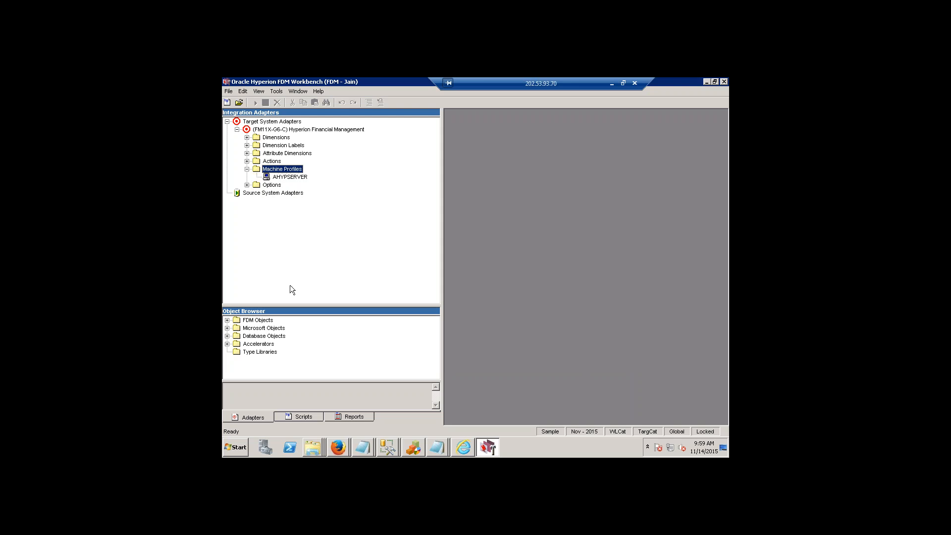
{"action": "left_click", "coordinate": [289, 177]}
{"action": "right_click", "coordinate": [295, 177]}
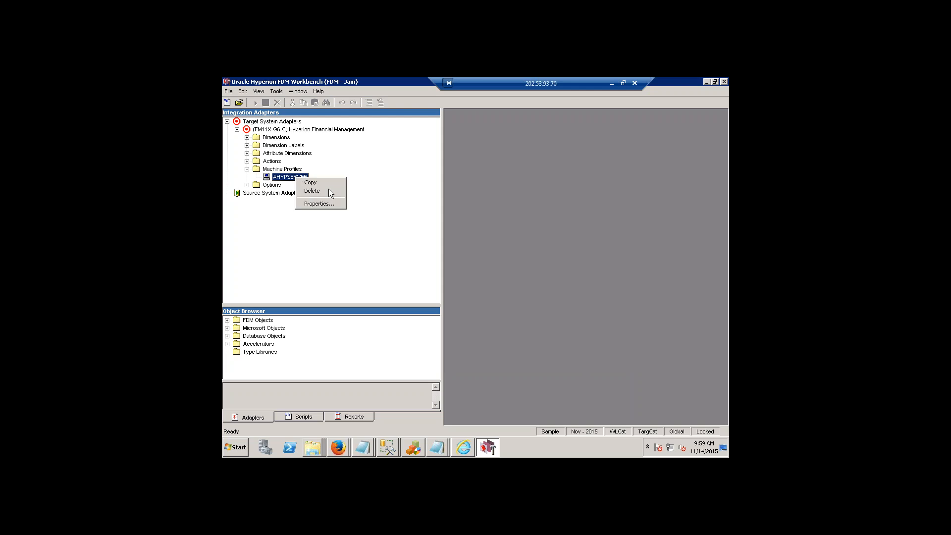
{"action": "left_click", "coordinate": [327, 204]}
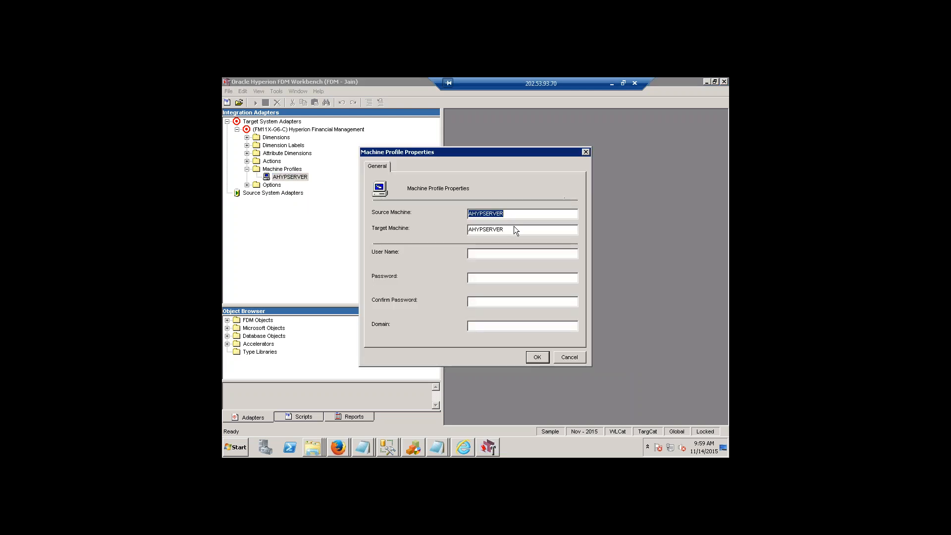
{"action": "left_click_drag", "start_coordinate": [512, 231], "coordinate": [374, 223]}
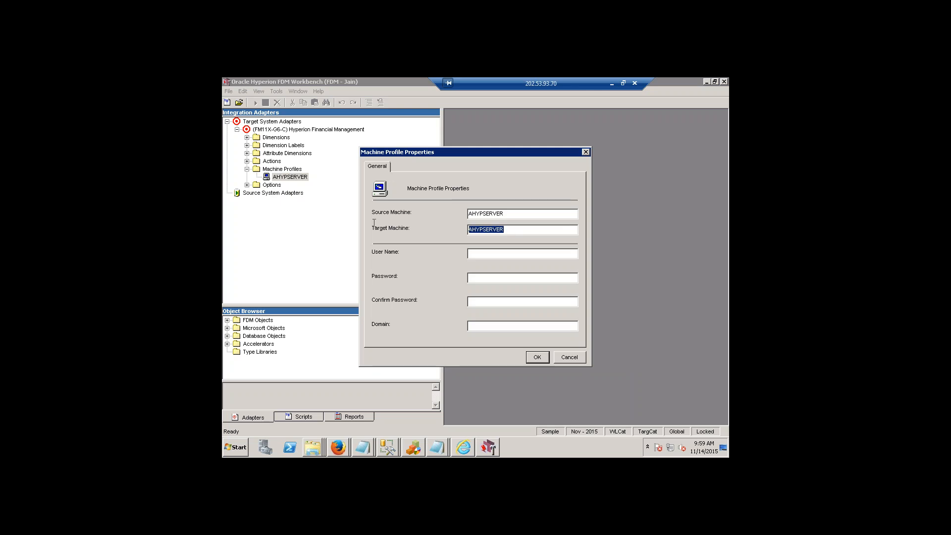
{"action": "double_click", "coordinate": [512, 211]}
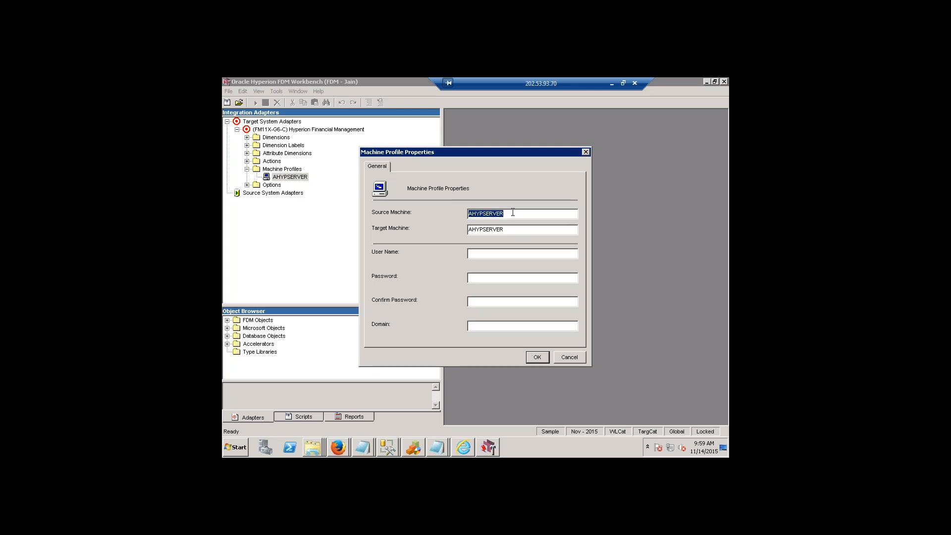
{"action": "left_click", "coordinate": [535, 359]}
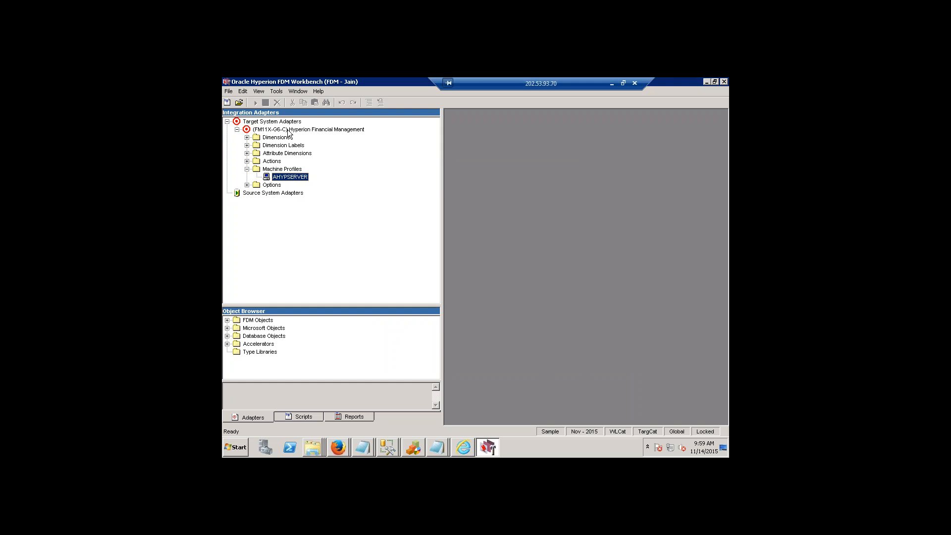
Configure the FM11X-G6-C adapter to run under a Windows account by entering its user name, password and password confirmation.
{"action": "right_click", "coordinate": [289, 131]}
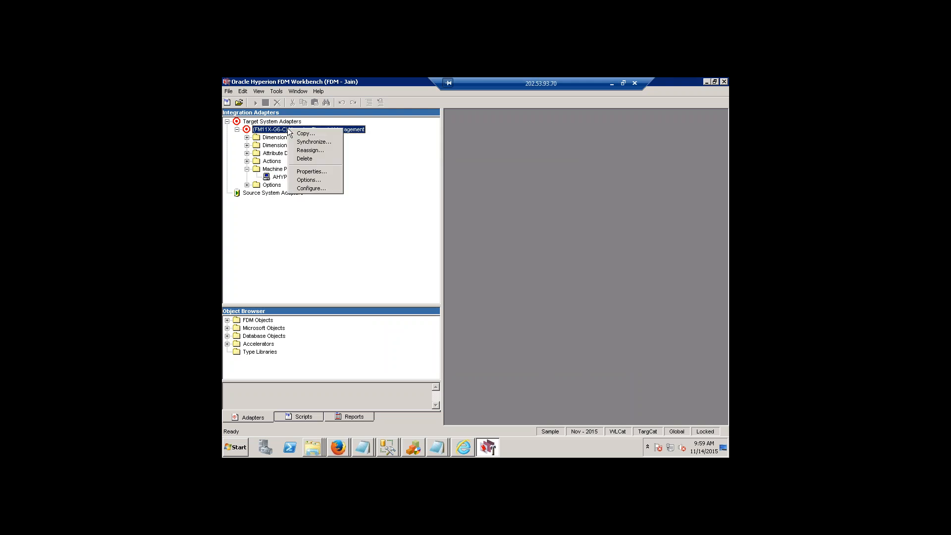
{"action": "left_click", "coordinate": [314, 188]}
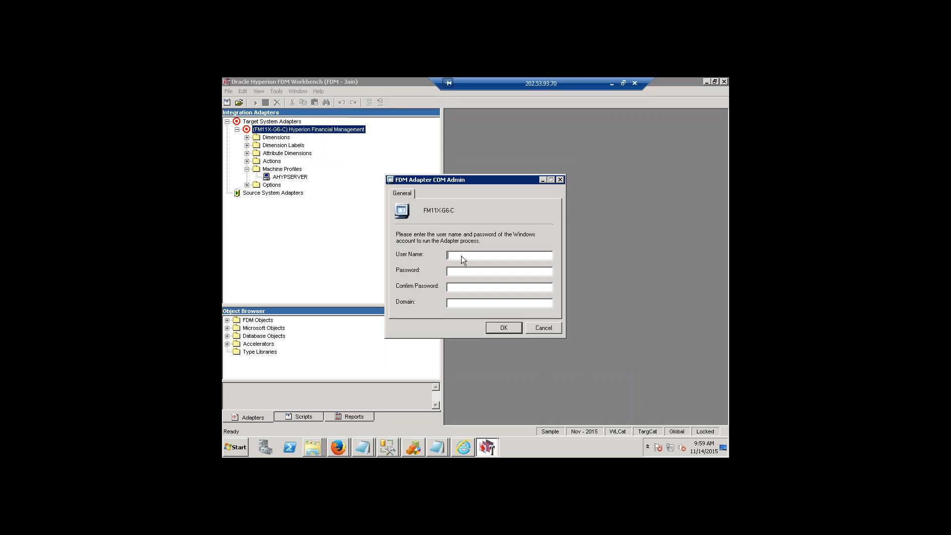
{"action": "type", "text": "ADMIN"}
{"action": "key", "text": "BackSpace"}
{"action": "key", "text": "BackSpace"}
{"action": "key", "text": "BackSpace"}
{"action": "key", "text": "BackSpace"}
{"action": "type", "text": "admi*********"}
{"action": "left_click", "coordinate": [504, 328]}
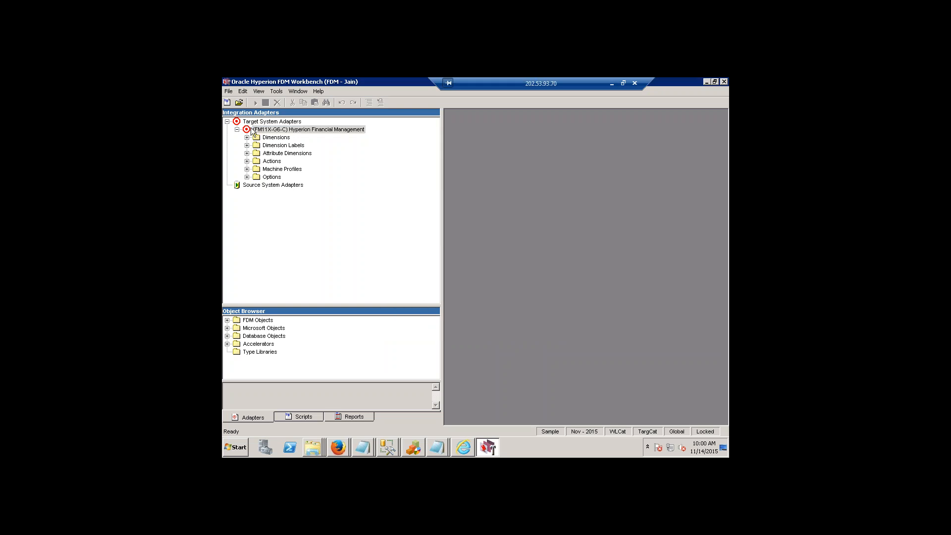
{"action": "left_click", "coordinate": [228, 91]}
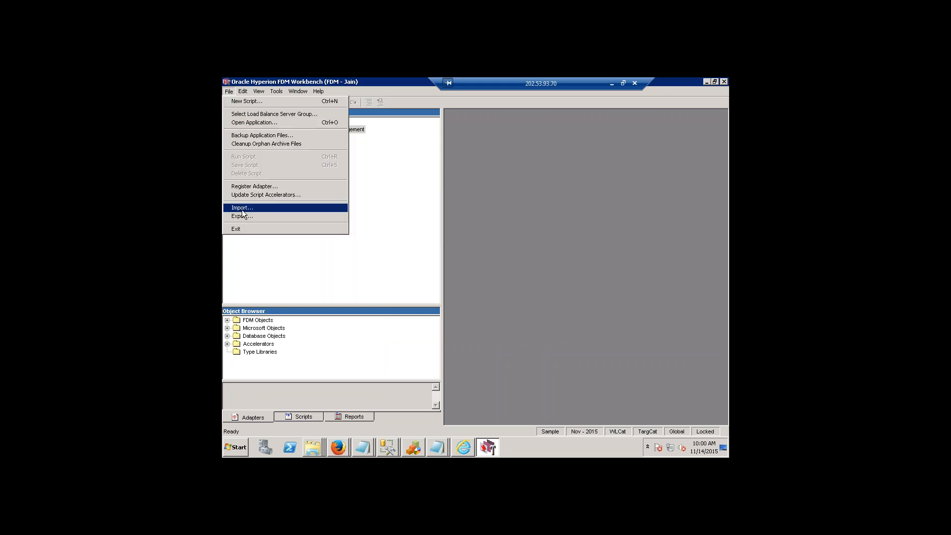
{"action": "left_click", "coordinate": [412, 246]}
{"action": "left_click", "coordinate": [229, 91]}
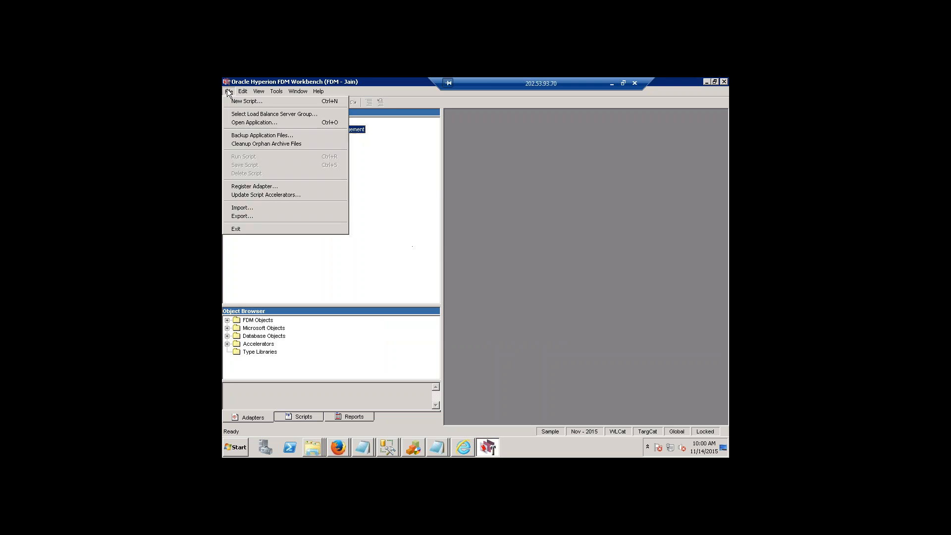
{"action": "left_click", "coordinate": [360, 224]}
Expand the FM11X-G6-C adapter's machine profiles and reselect the adapter in the tree.
{"action": "left_click", "coordinate": [246, 169]}
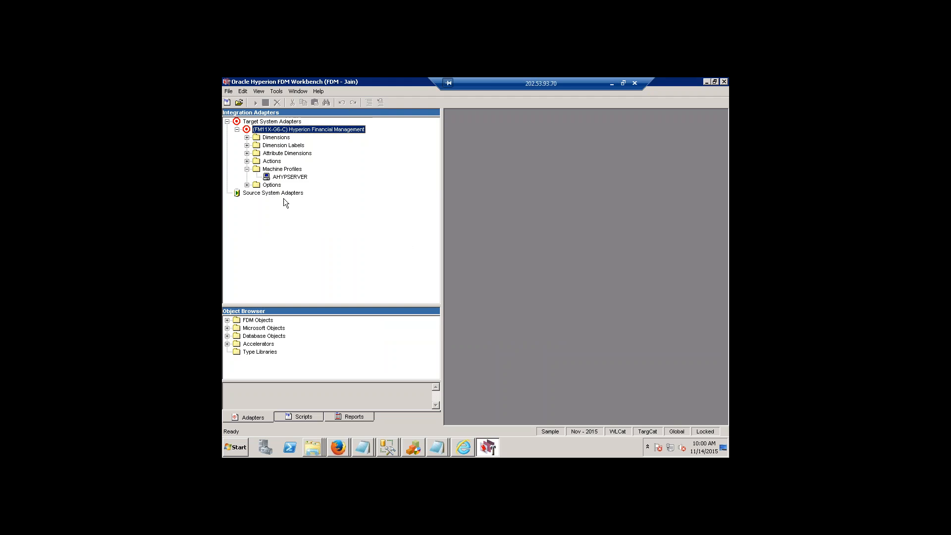
{"action": "left_click", "coordinate": [291, 178]}
{"action": "left_click", "coordinate": [282, 125]}
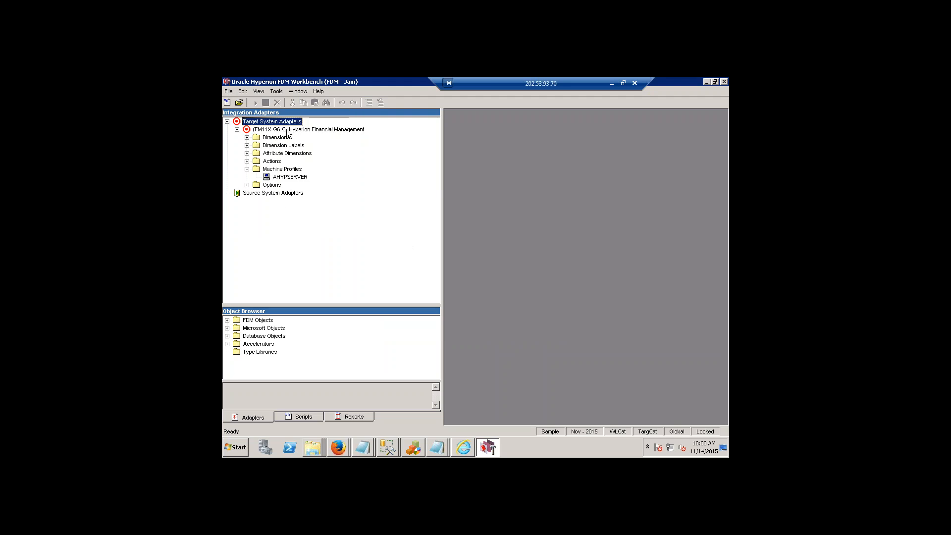
{"action": "left_click", "coordinate": [330, 131]}
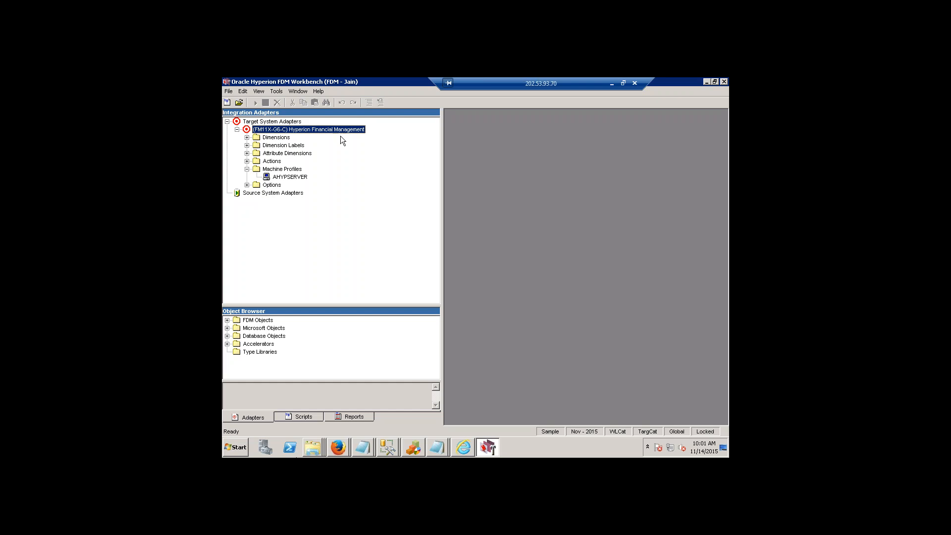
Review the point of view's periods, locations and categories, keeping the Sample location and the WLCat category selected.
{"action": "double_click", "coordinate": [580, 432]}
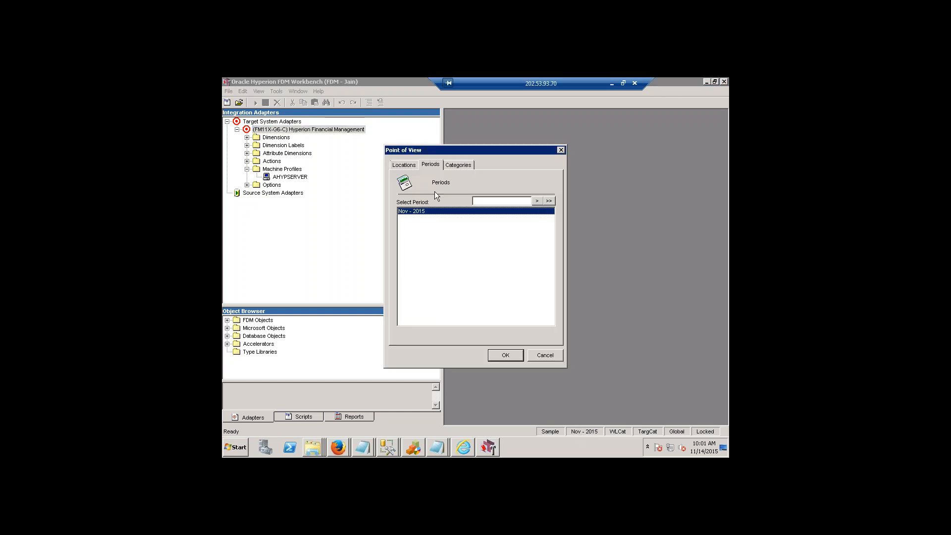
{"action": "left_click", "coordinate": [410, 166]}
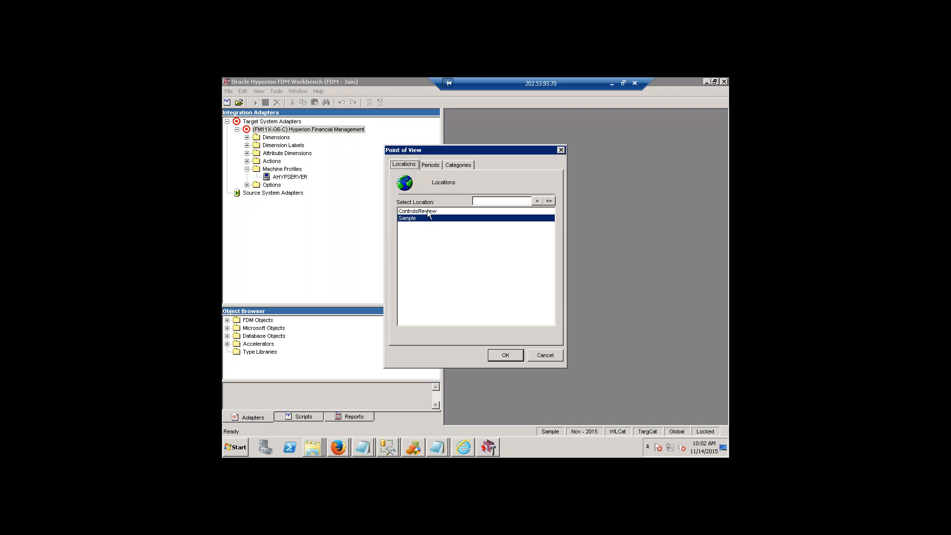
{"action": "left_click", "coordinate": [427, 210]}
{"action": "left_click", "coordinate": [428, 218]}
{"action": "left_click", "coordinate": [455, 165]}
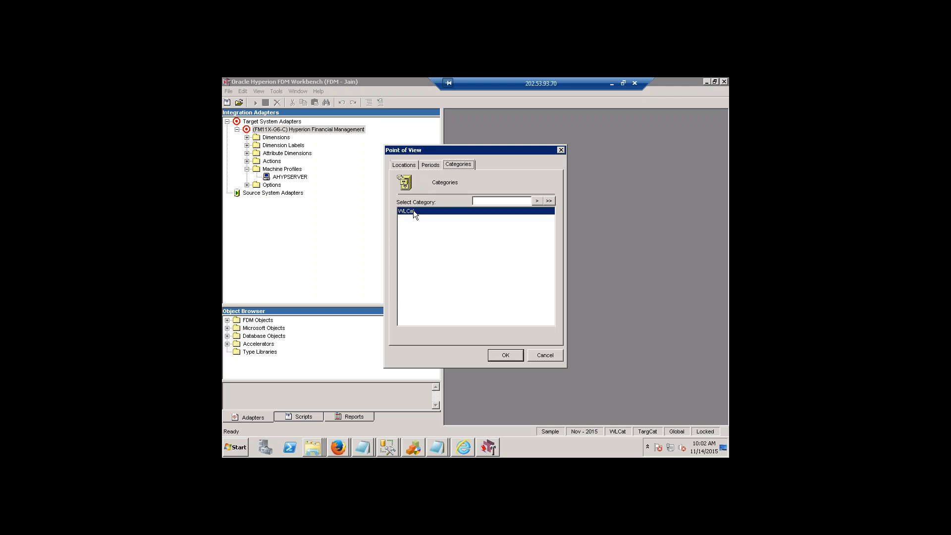
{"action": "left_click", "coordinate": [413, 210]}
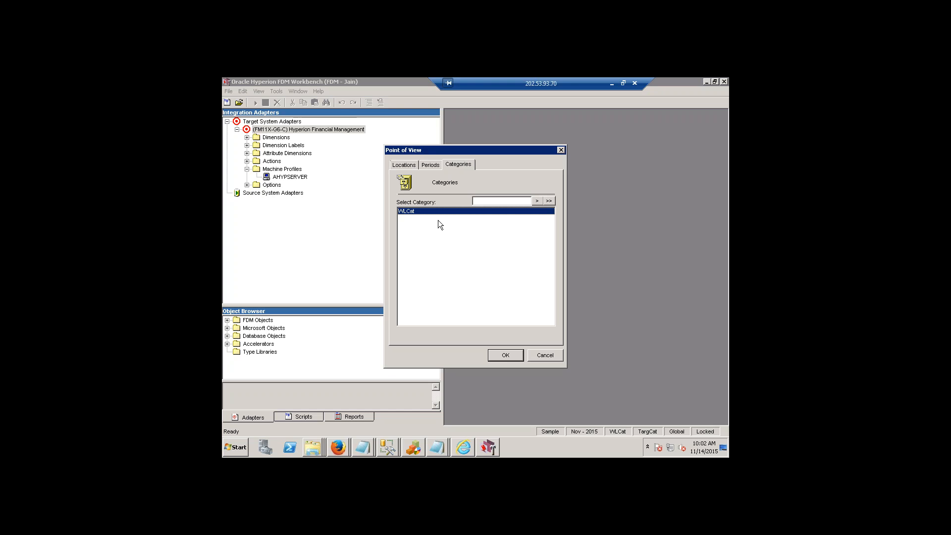
{"action": "left_click", "coordinate": [549, 200]}
{"action": "left_click", "coordinate": [497, 292]}
{"action": "left_click", "coordinate": [506, 356]}
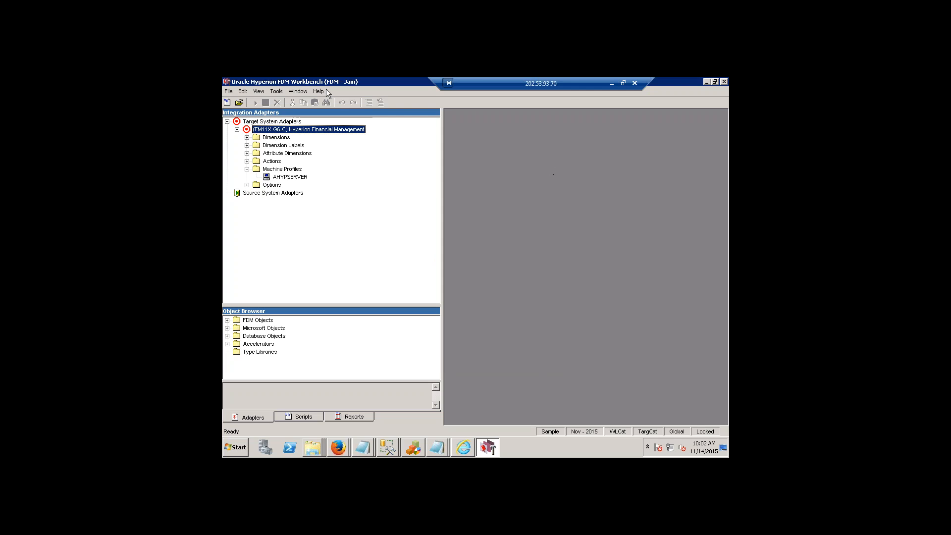
Switch to the FDM logon page in Internet Explorer, check the application list and reload the page.
{"action": "left_click", "coordinate": [463, 448]}
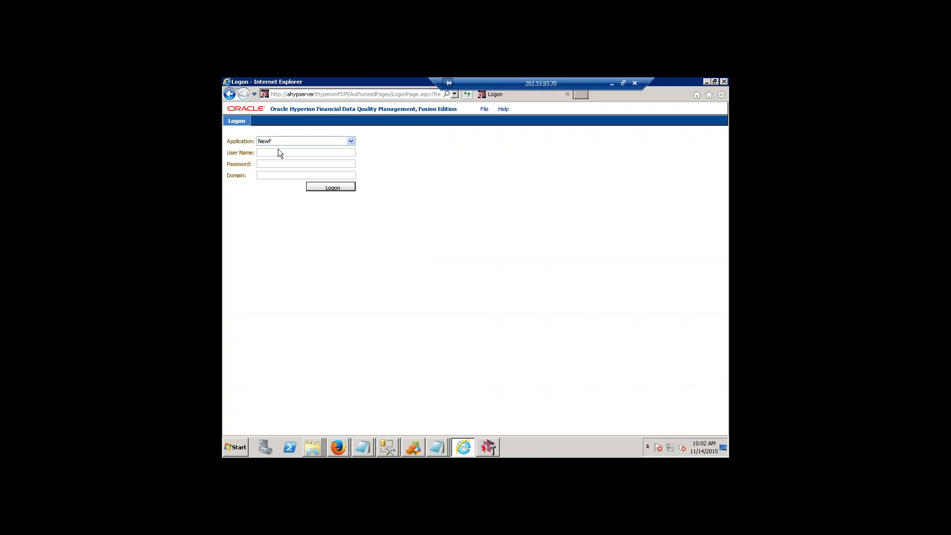
{"action": "left_click", "coordinate": [351, 141]}
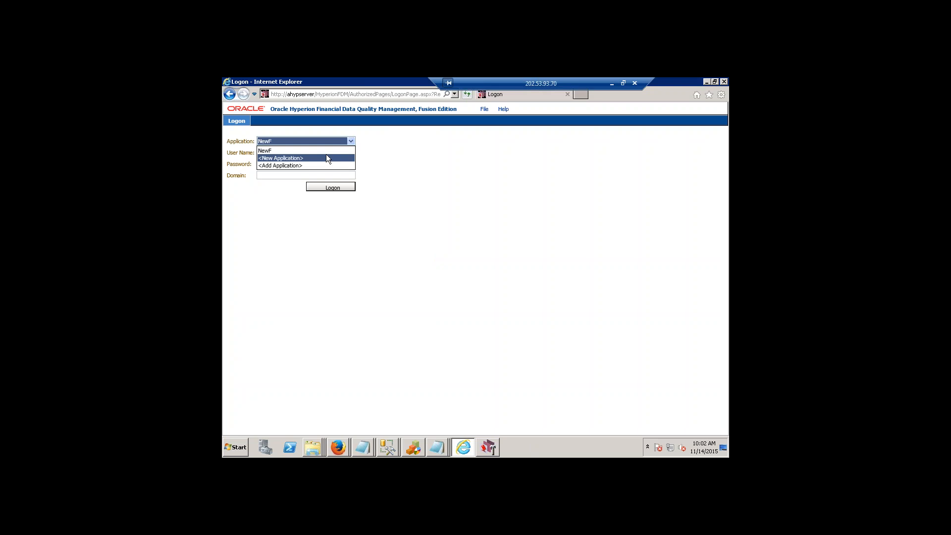
{"action": "left_click", "coordinate": [483, 160]}
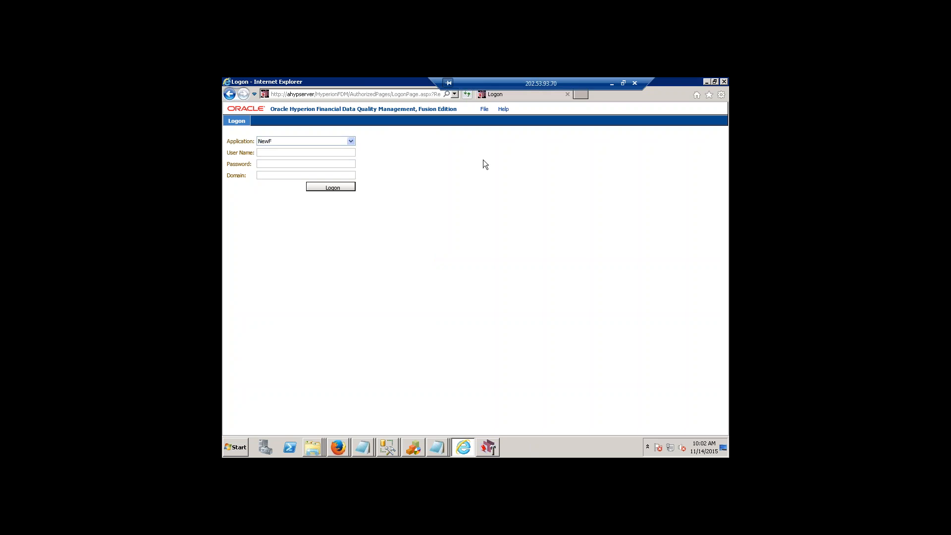
{"action": "left_click", "coordinate": [468, 94]}
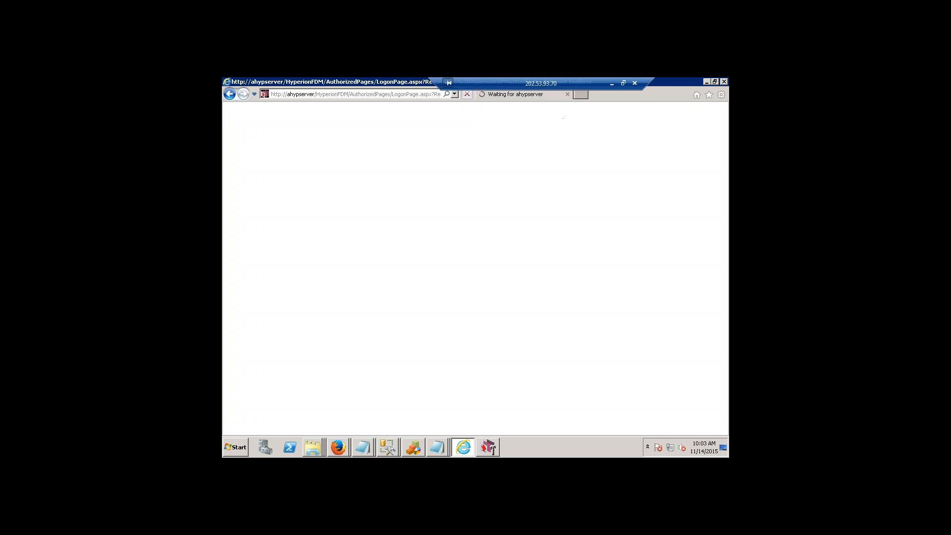
Launch the FDM web client from the Financial Data Quality Management programs under epmsystem1 in Oracle EPM System.
{"action": "left_click", "coordinate": [241, 449]}
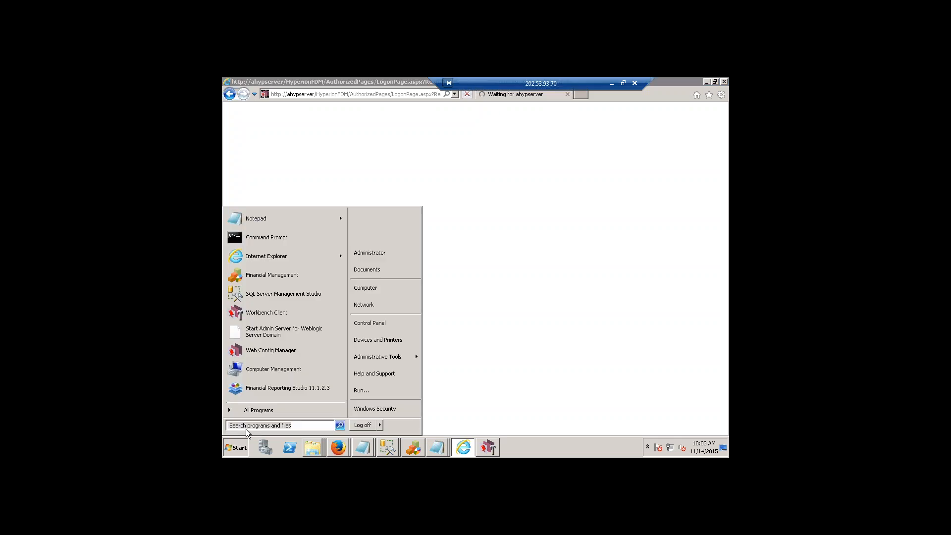
{"action": "left_click", "coordinate": [262, 408]}
{"action": "left_click", "coordinate": [269, 337]}
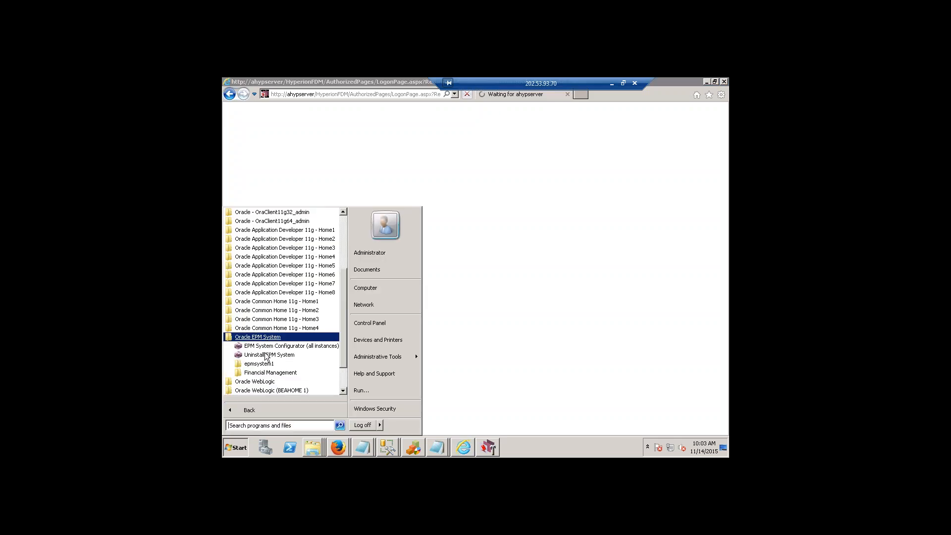
{"action": "left_click", "coordinate": [260, 354]}
{"action": "left_click", "coordinate": [282, 355]}
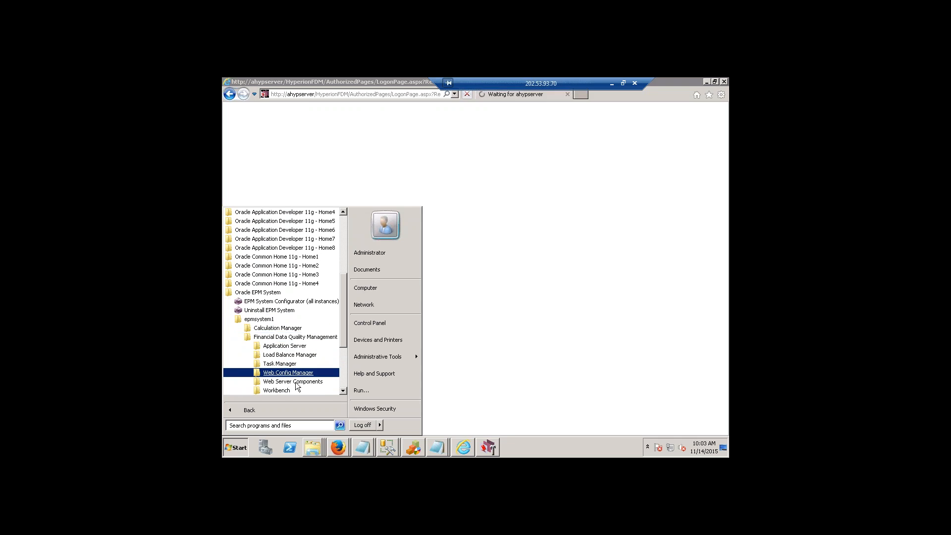
{"action": "left_click", "coordinate": [296, 382]}
{"action": "left_click", "coordinate": [285, 391]}
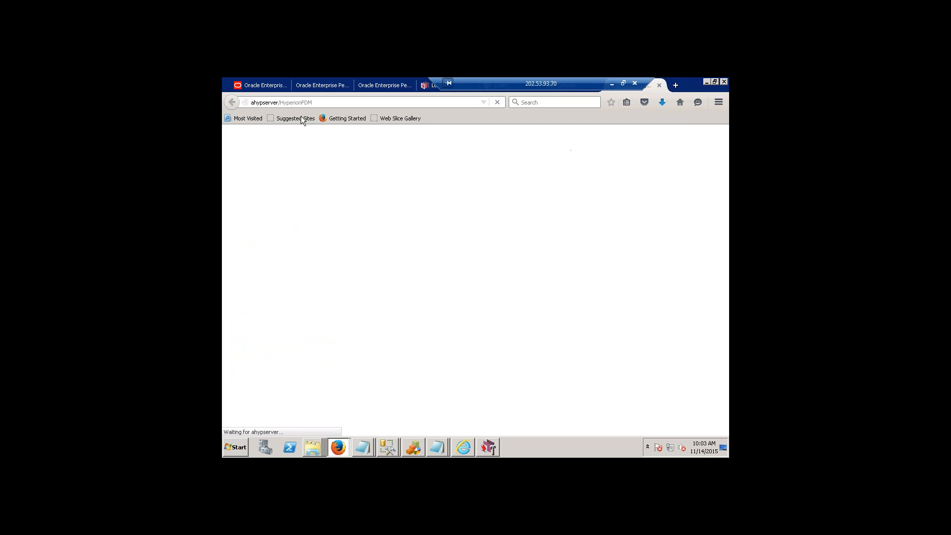
Find the FDM logon page already open in Firefox and reload its address.
{"action": "left_click", "coordinate": [246, 101]}
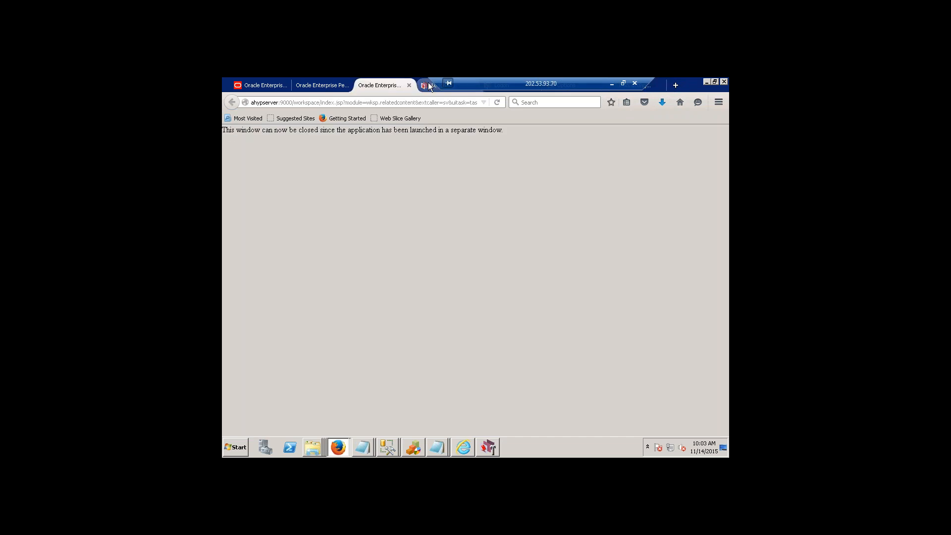
{"action": "left_click", "coordinate": [428, 84]}
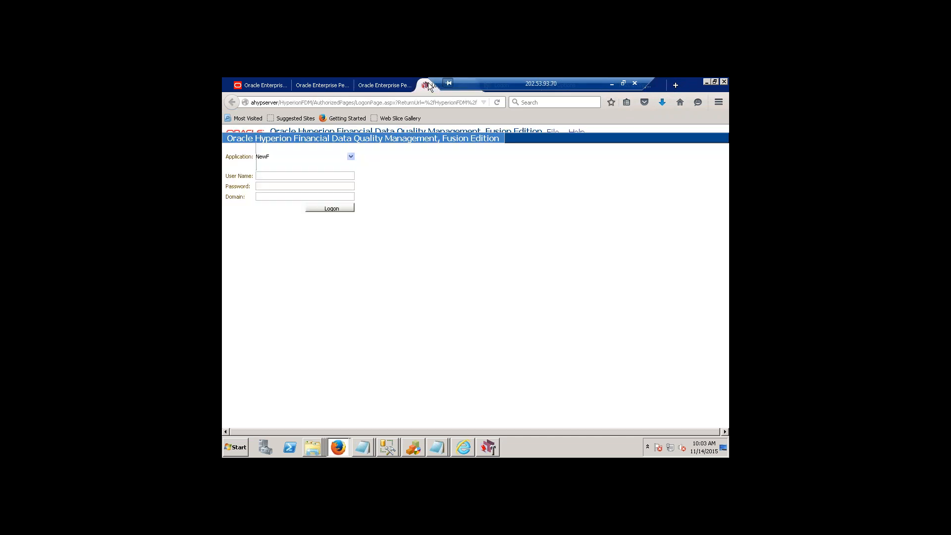
{"action": "left_click", "coordinate": [376, 101]}
{"action": "key", "text": "Return"}
Switch to Internet Explorer and paste the copied address into a new browser tab.
{"action": "left_click", "coordinate": [468, 446]}
{"action": "left_click", "coordinate": [339, 447]}
{"action": "left_click", "coordinate": [464, 448]}
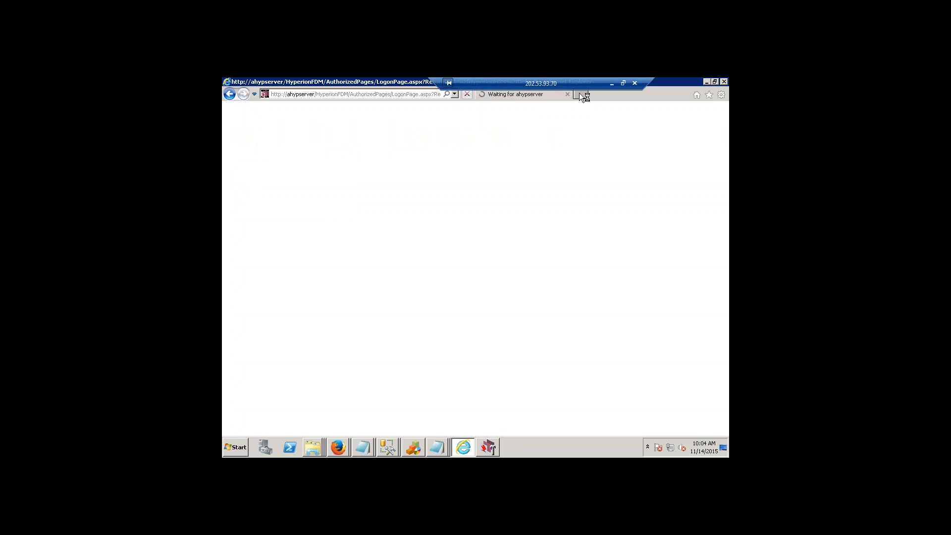
{"action": "left_click", "coordinate": [427, 95]}
{"action": "key", "text": "ctrl+t"}
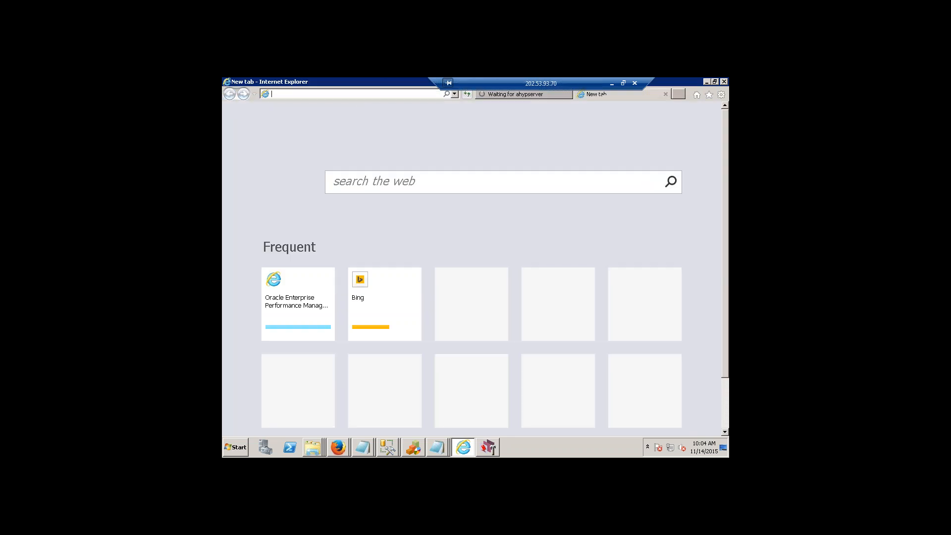
{"action": "type", "text": "D:\\Oracle\\Middleware\\EPMSystem11R1\\products\\FinancialDataQuality"}
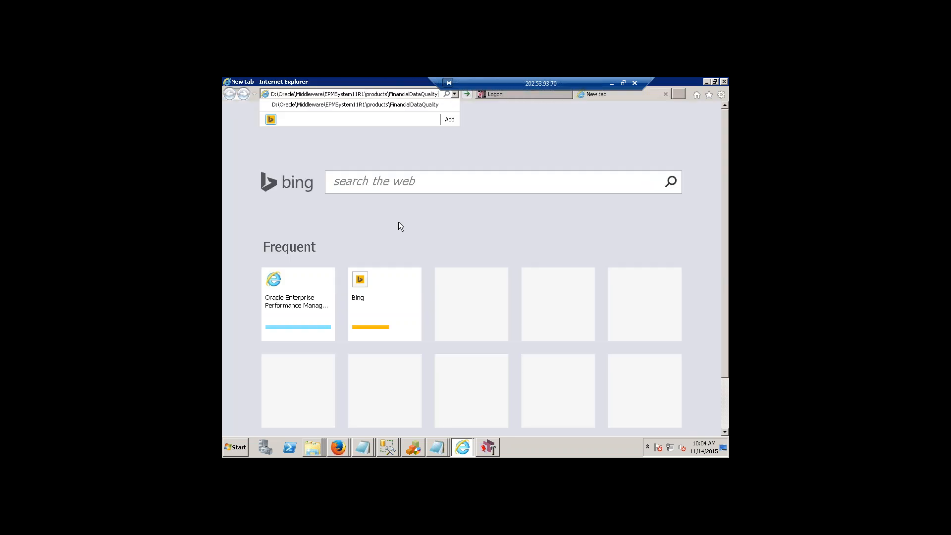
Return to Firefox and select the full address of the FDM logon page.
{"action": "left_click", "coordinate": [338, 447]}
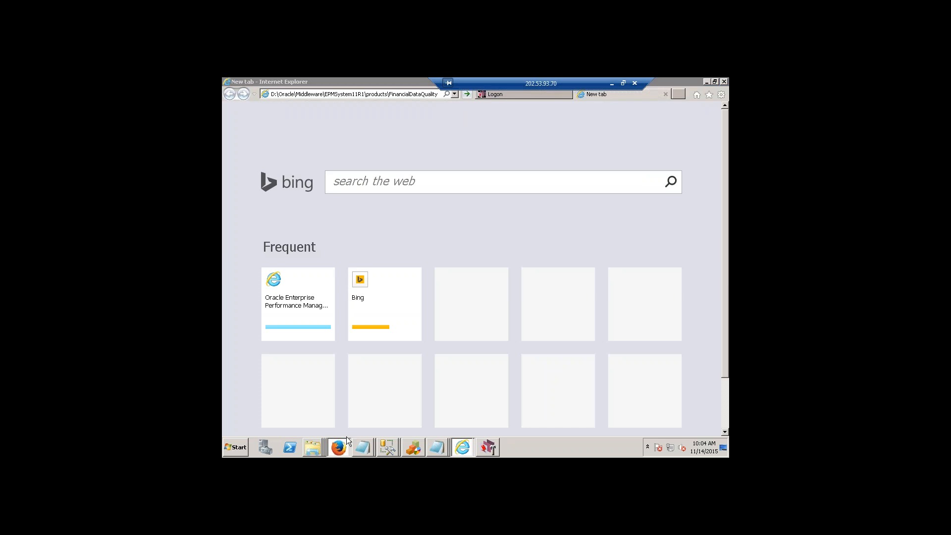
{"action": "left_click", "coordinate": [350, 422]}
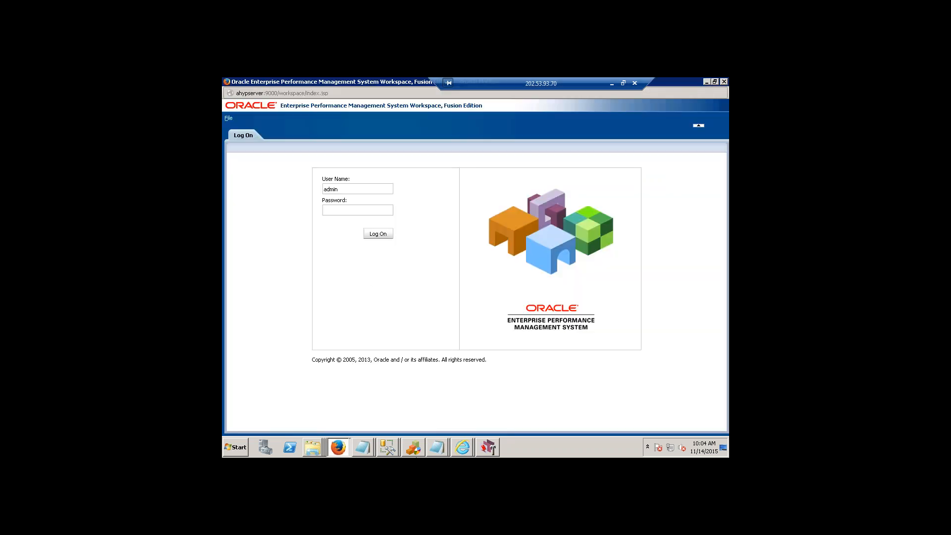
{"action": "left_click", "coordinate": [344, 447]}
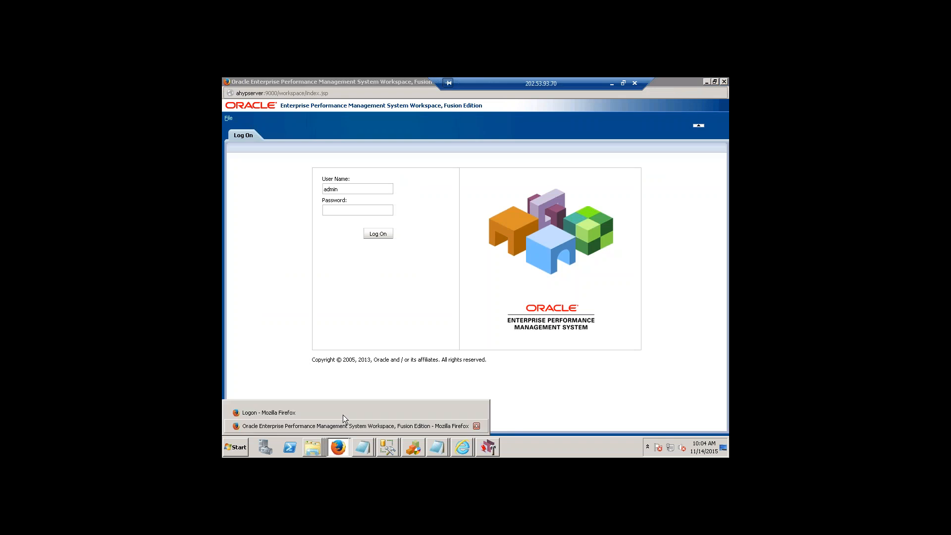
{"action": "left_click", "coordinate": [342, 413]}
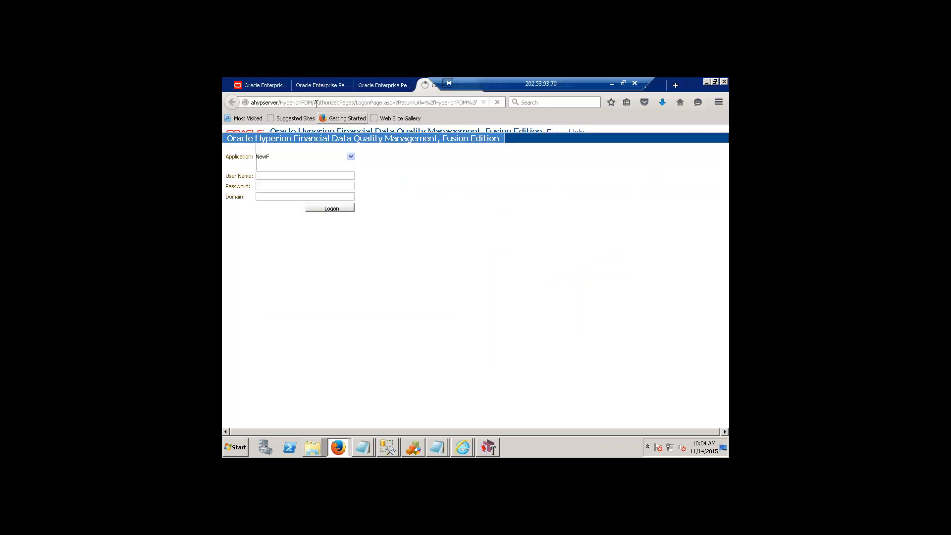
{"action": "left_click", "coordinate": [381, 88]}
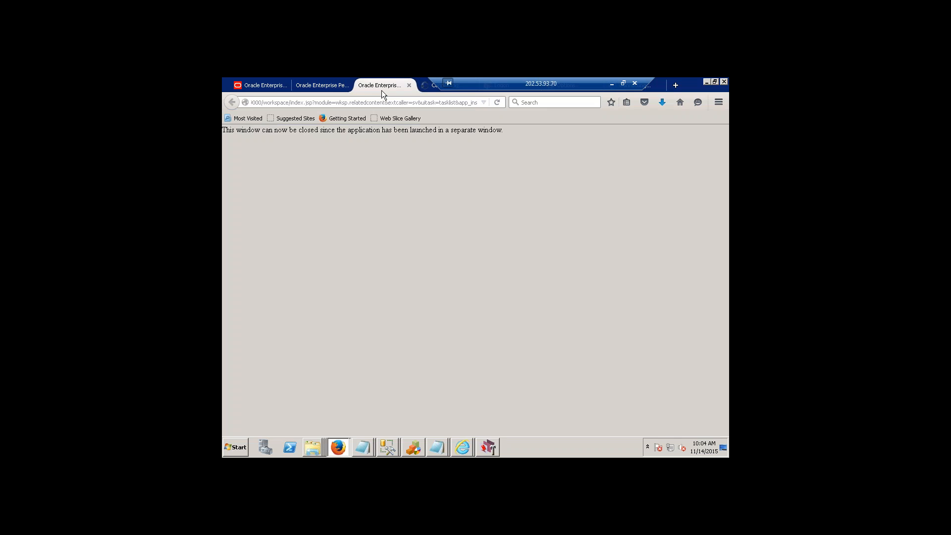
{"action": "left_click", "coordinate": [430, 84]}
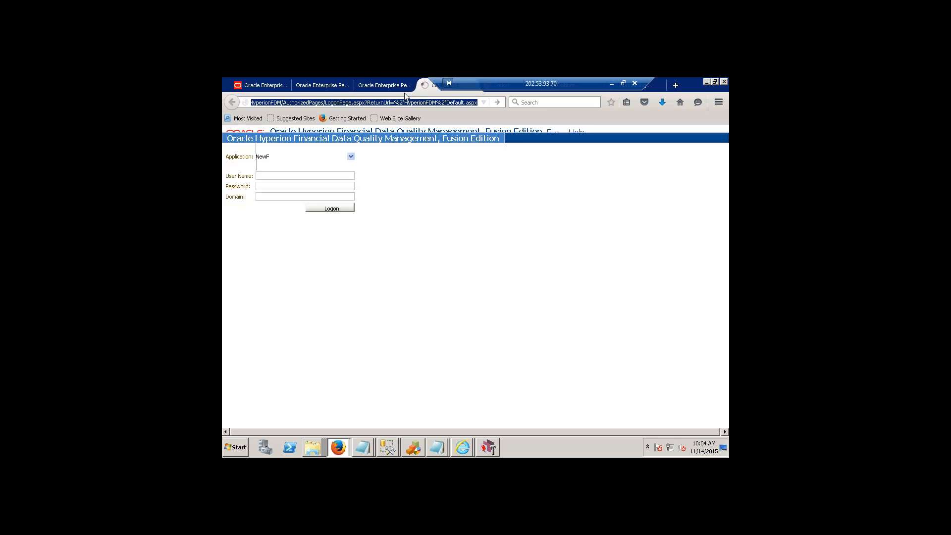
Log on to the Jain application as admin with the account password on Internet Explorer's FDM logon page, and decline to store the password.
{"action": "left_click", "coordinate": [463, 448]}
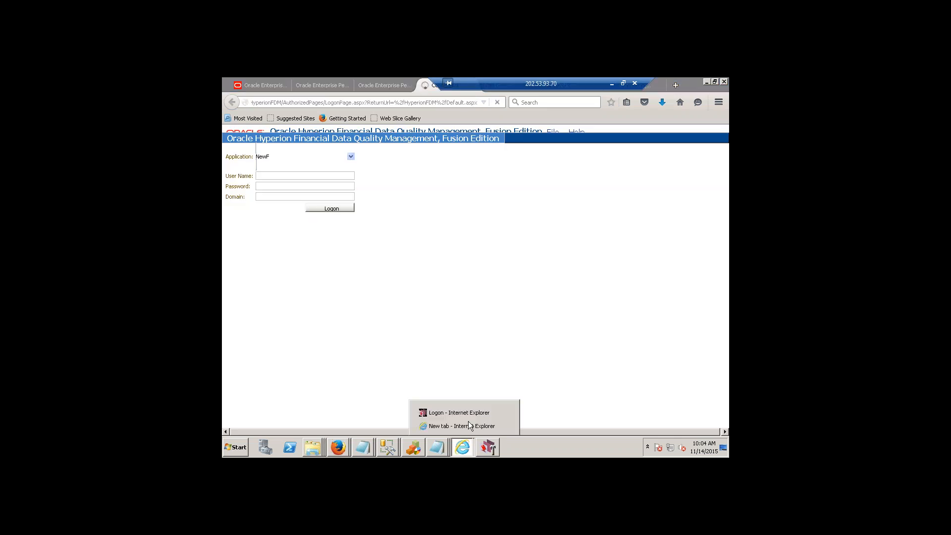
{"action": "left_click", "coordinate": [462, 425]}
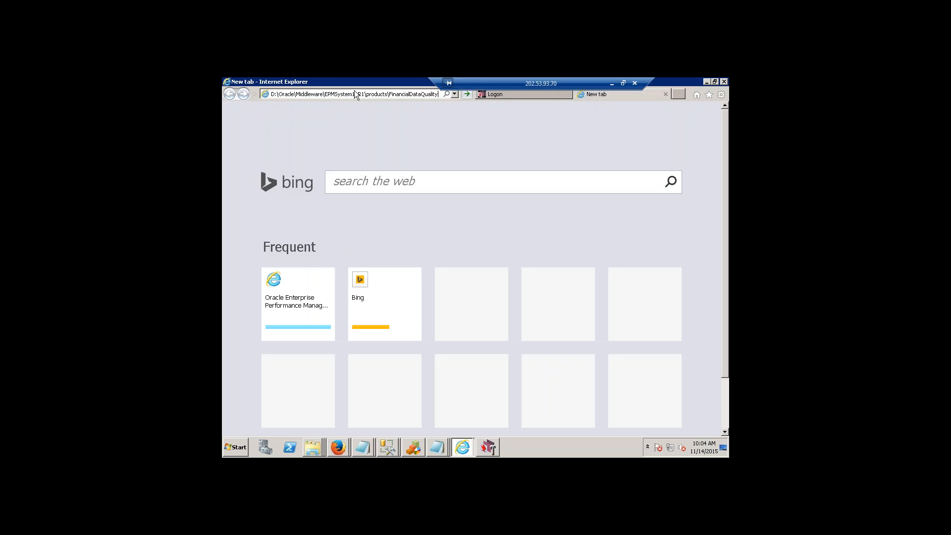
{"action": "left_click", "coordinate": [504, 97]}
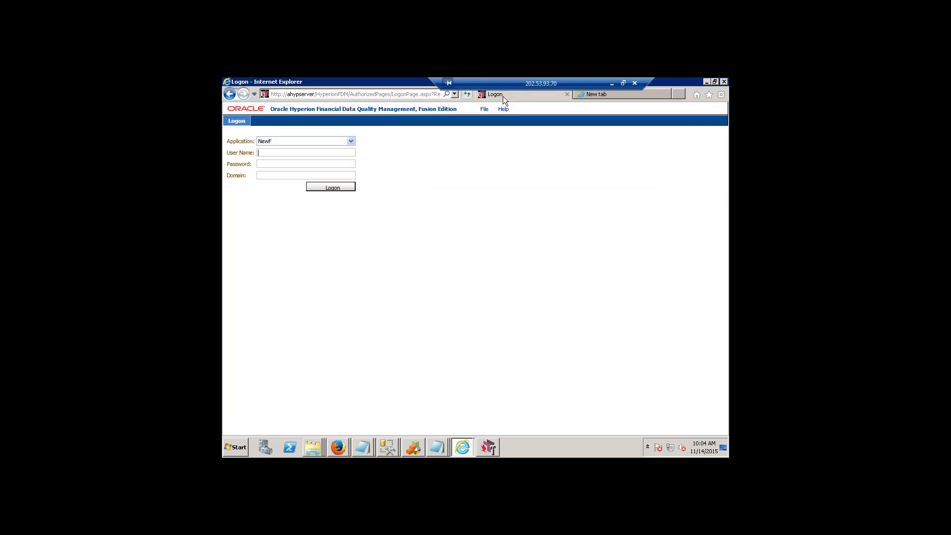
{"action": "left_click", "coordinate": [351, 141]}
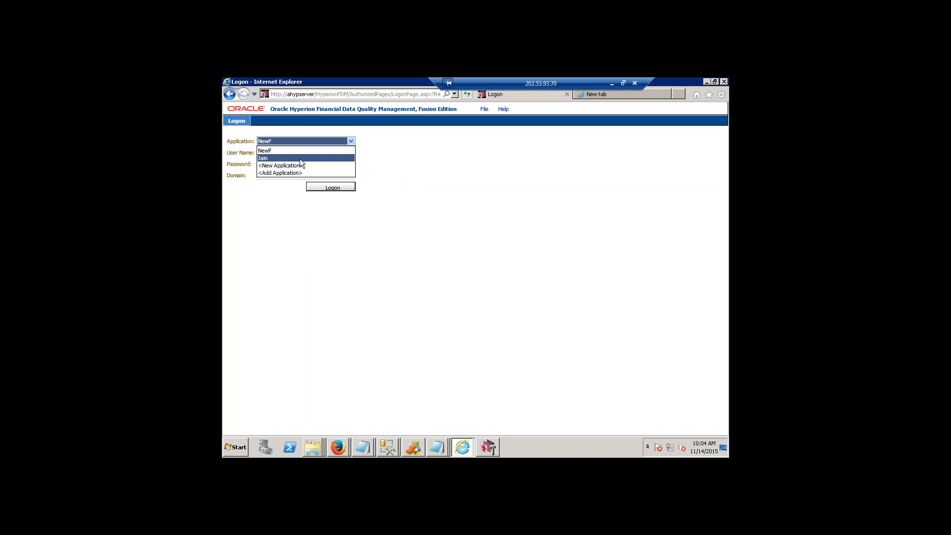
{"action": "left_click", "coordinate": [299, 158]}
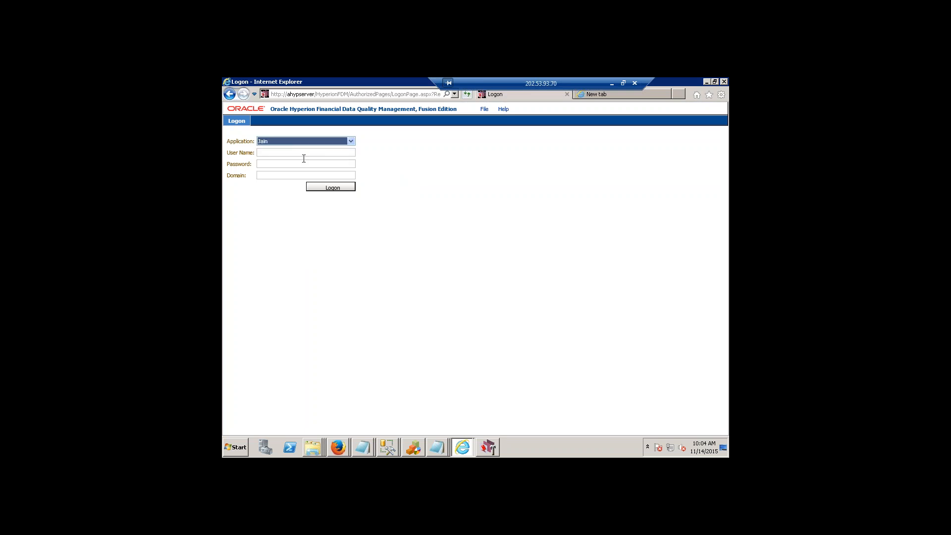
{"action": "key", "text": "Tab"}
{"action": "type", "text": "adm"}
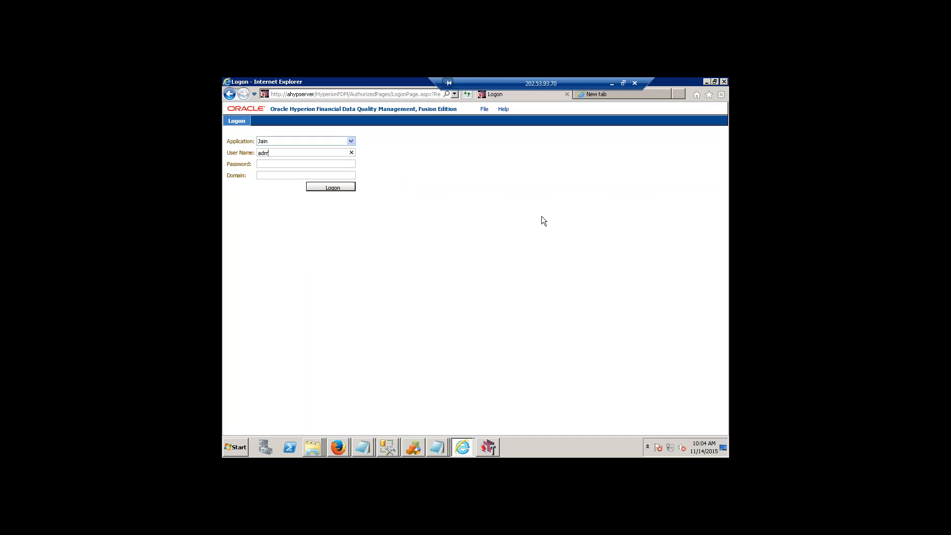
{"action": "type", "text": "in********"}
{"action": "key", "text": "Return"}
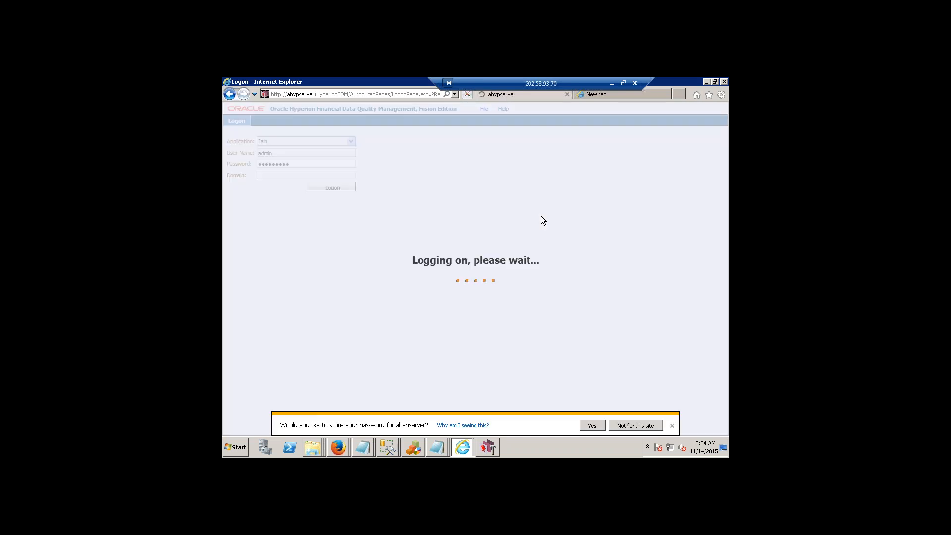
{"action": "left_click", "coordinate": [659, 426]}
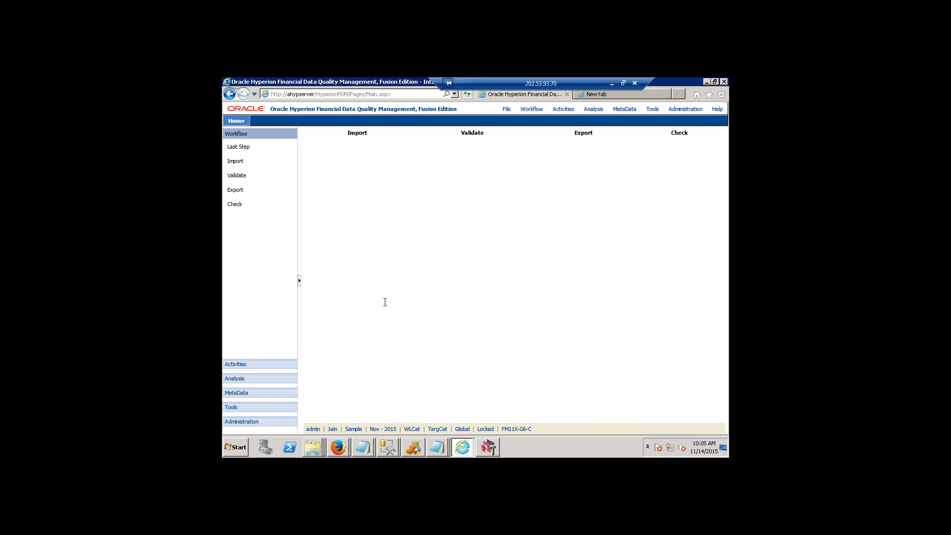
Review the point-of-view category without changing it, and switch the point of view from Global to Local.
{"action": "left_click", "coordinate": [419, 427]}
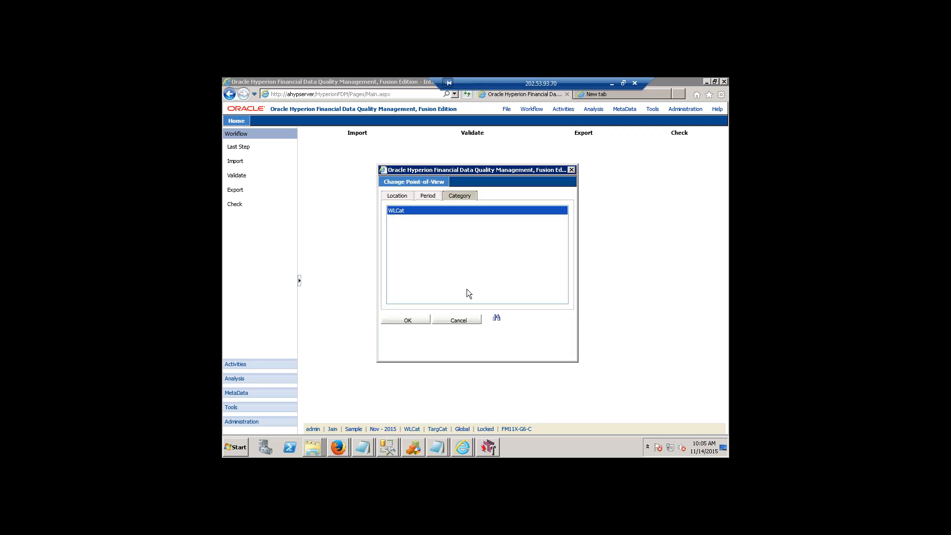
{"action": "left_click", "coordinate": [468, 322]}
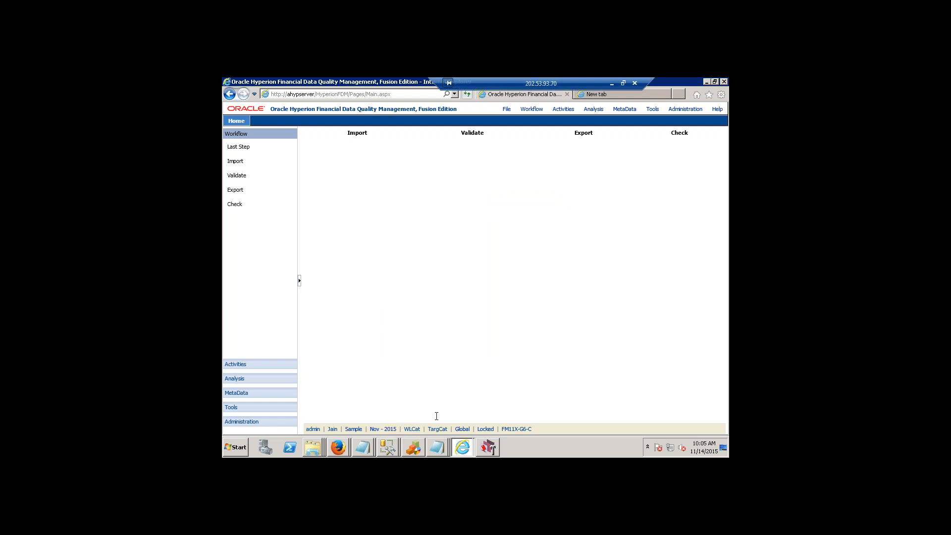
{"action": "left_click", "coordinate": [462, 429]}
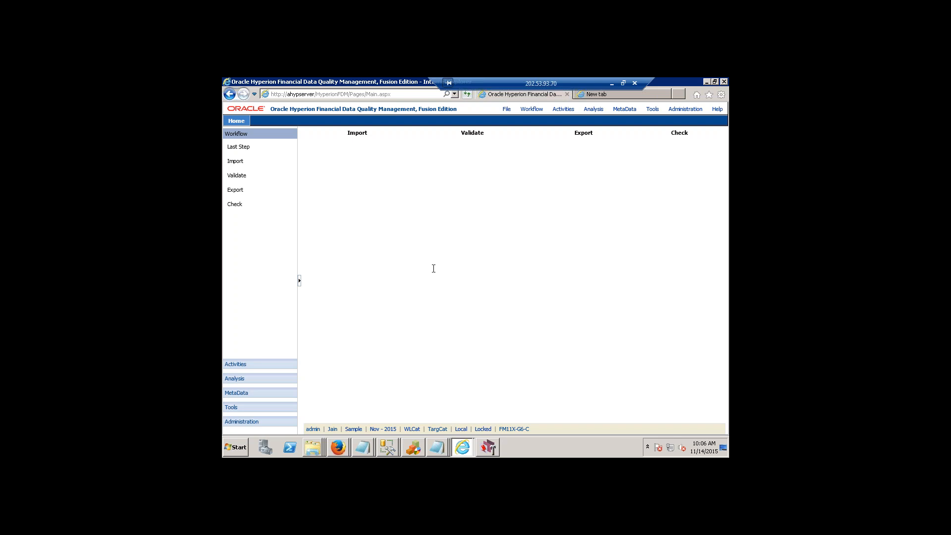
Turn off the system lock for the application.
{"action": "left_click", "coordinate": [483, 429]}
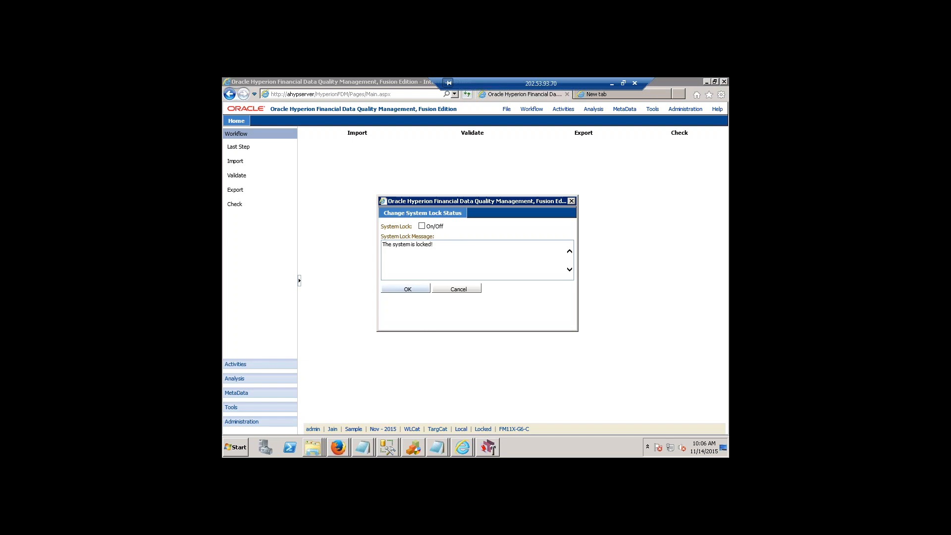
{"action": "left_click", "coordinate": [404, 289]}
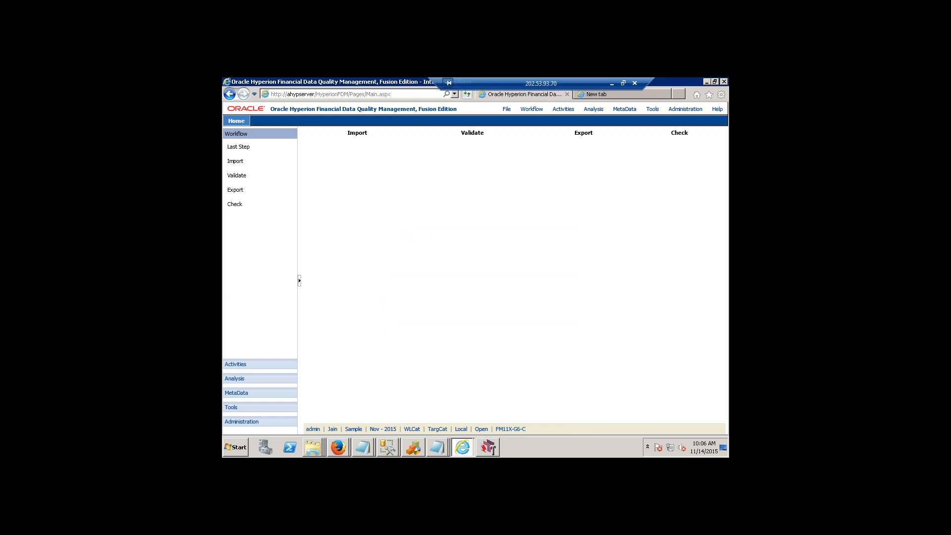
Save FM11X-G6-C as the system code in the application settings.
{"action": "left_click", "coordinate": [684, 109]}
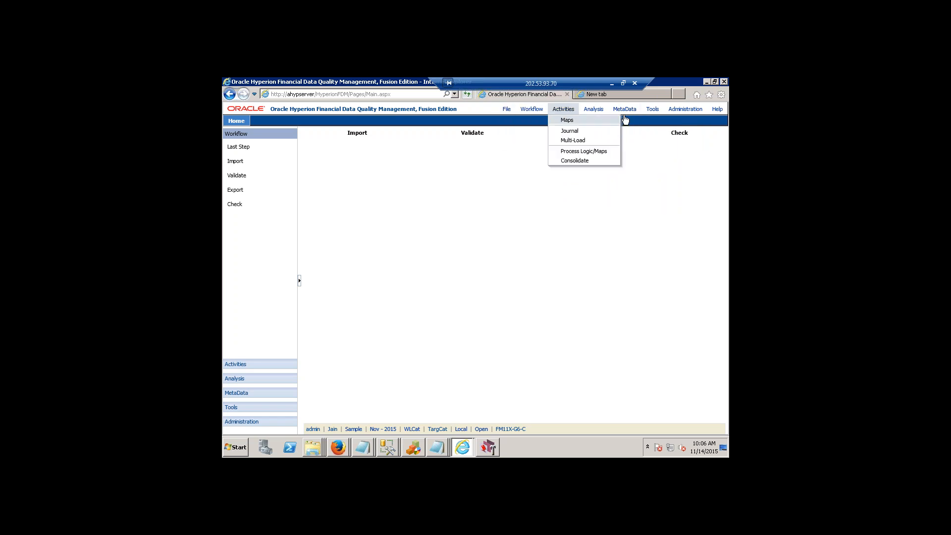
{"action": "mouse_move", "coordinate": [684, 112]}
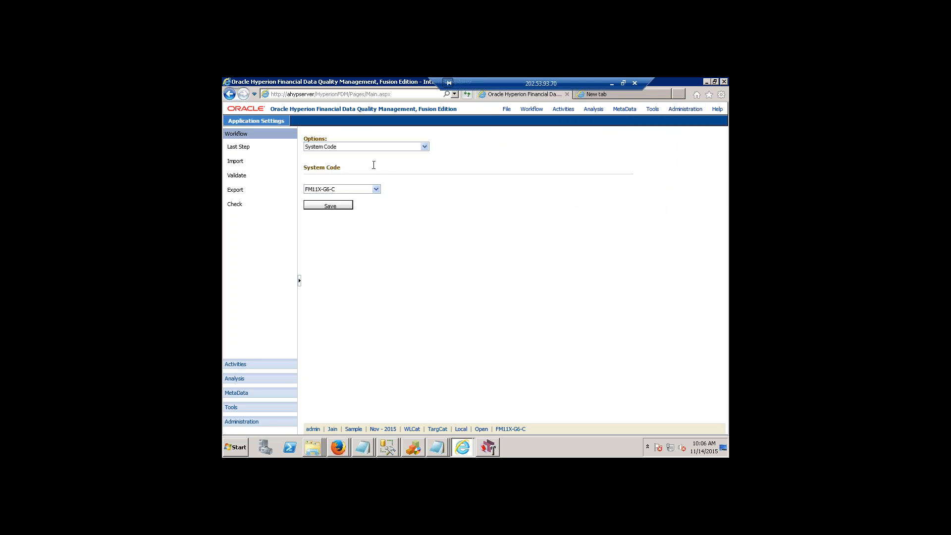
{"action": "left_click", "coordinate": [425, 147]}
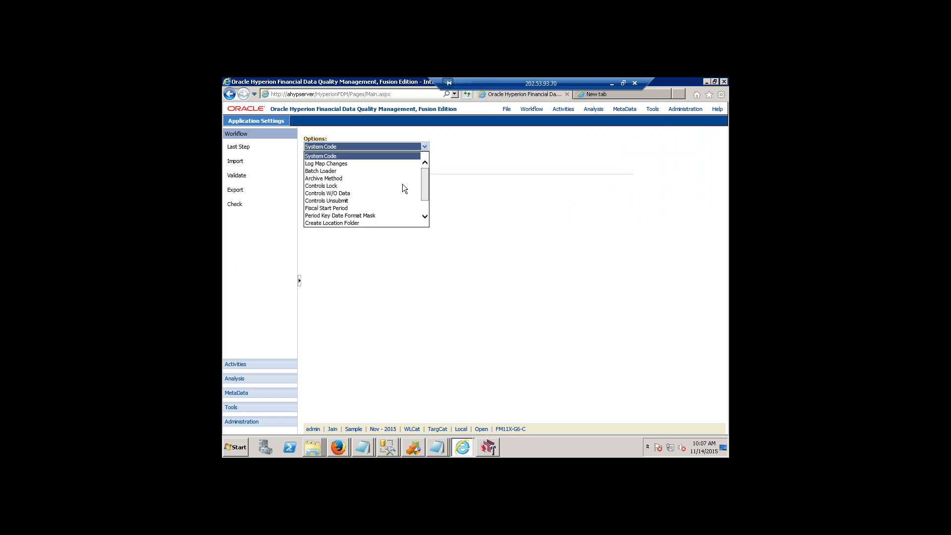
{"action": "left_click", "coordinate": [352, 158]}
{"action": "left_click", "coordinate": [349, 191]}
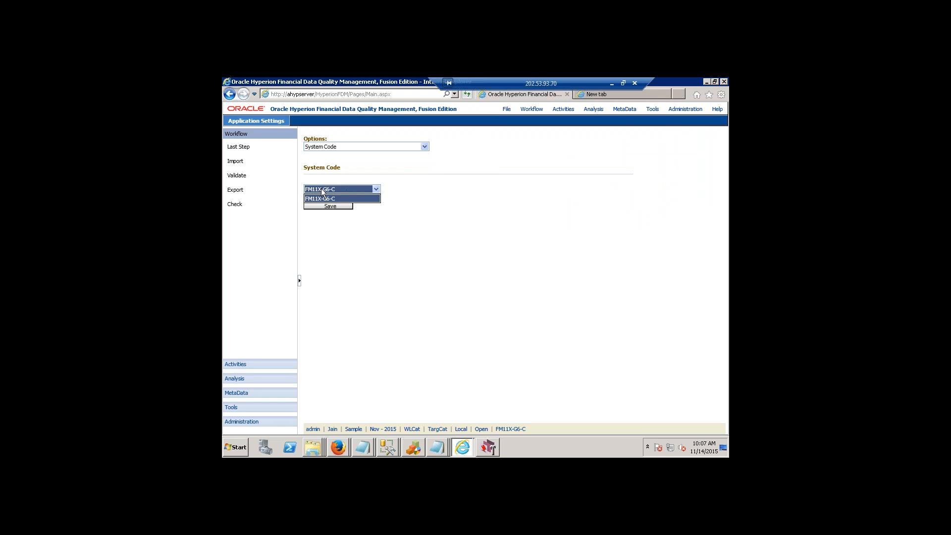
{"action": "left_click", "coordinate": [303, 196]}
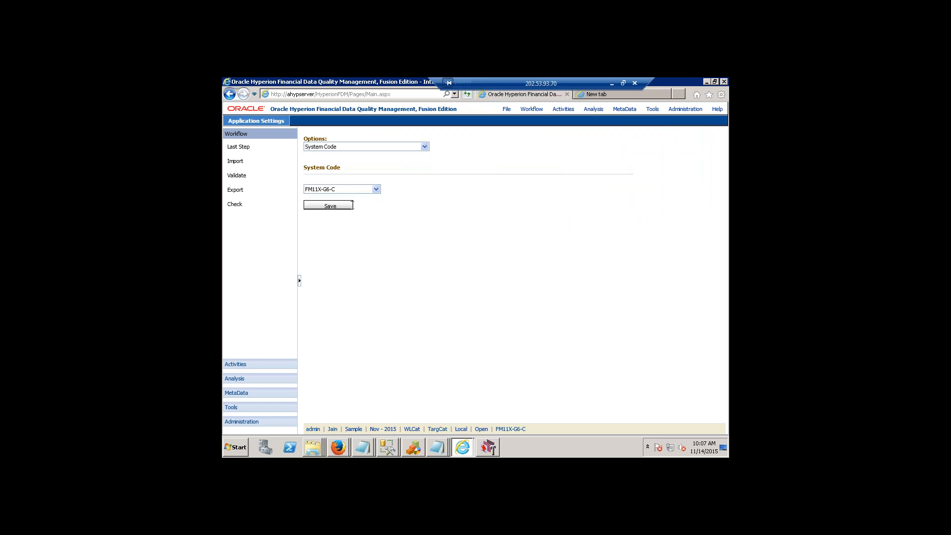
{"action": "left_click", "coordinate": [331, 205]}
Replace the placeholder HFM application name in the integration settings with Jain2.
{"action": "left_click", "coordinate": [688, 110]}
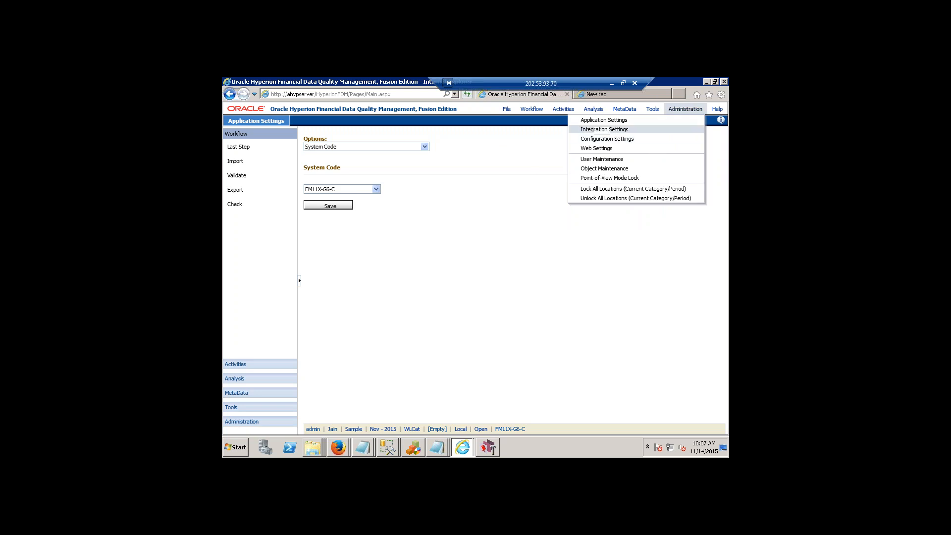
{"action": "left_click", "coordinate": [654, 129]}
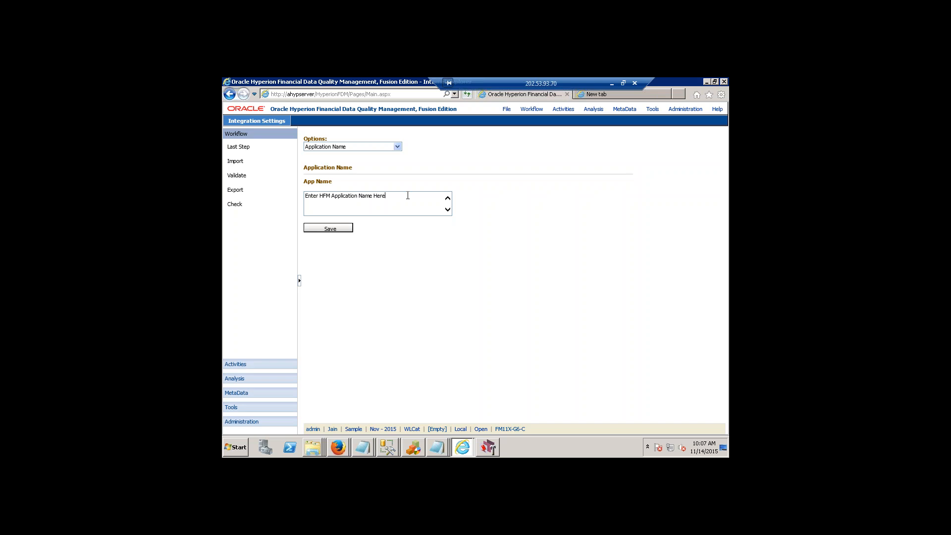
{"action": "key", "text": "ctrl+shift+Left"}
{"action": "key", "text": "ctrl+shift+Left"}
{"action": "key", "text": "ctrl+shift+Left"}
{"action": "key", "text": "ctrl+shift+Left"}
{"action": "key", "text": "ctrl+shift+Left"}
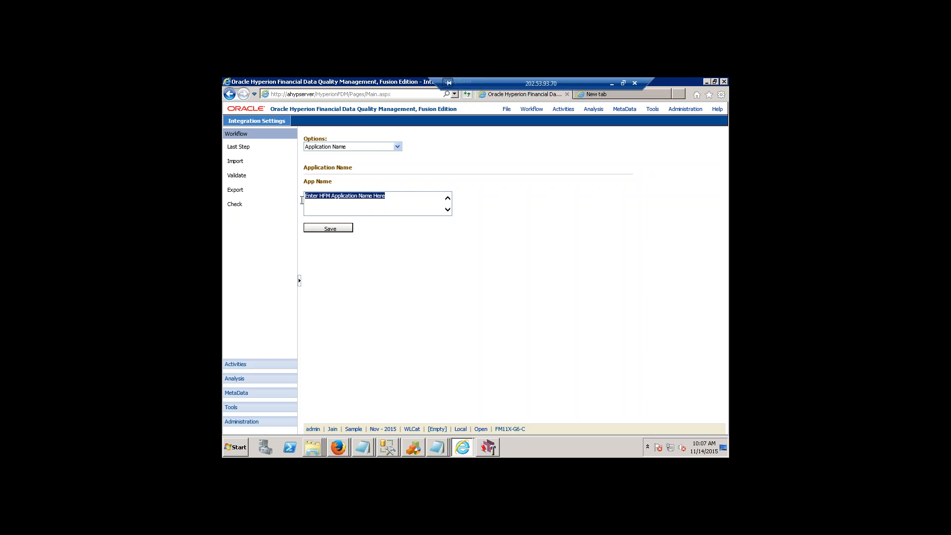
{"action": "left_click", "coordinate": [432, 149]}
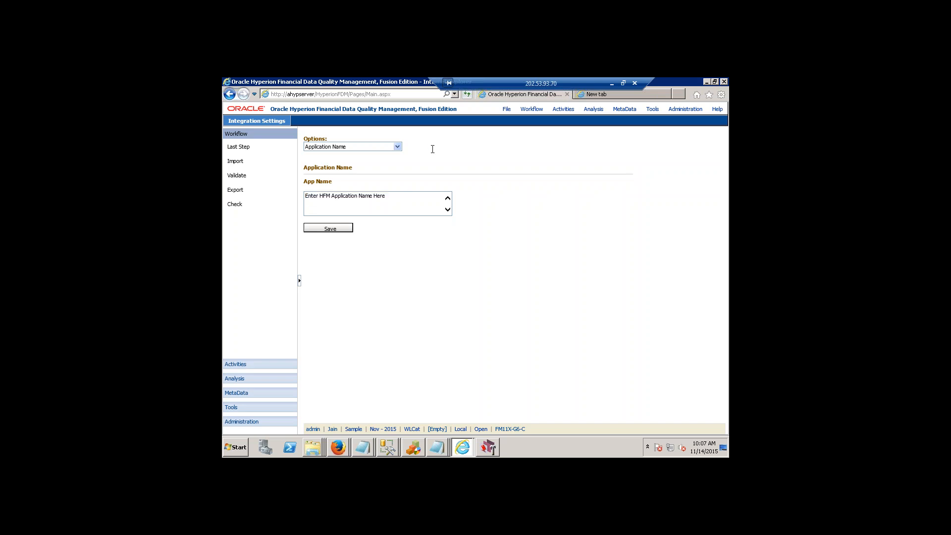
{"action": "left_click", "coordinate": [397, 147]}
{"action": "left_click", "coordinate": [356, 157]}
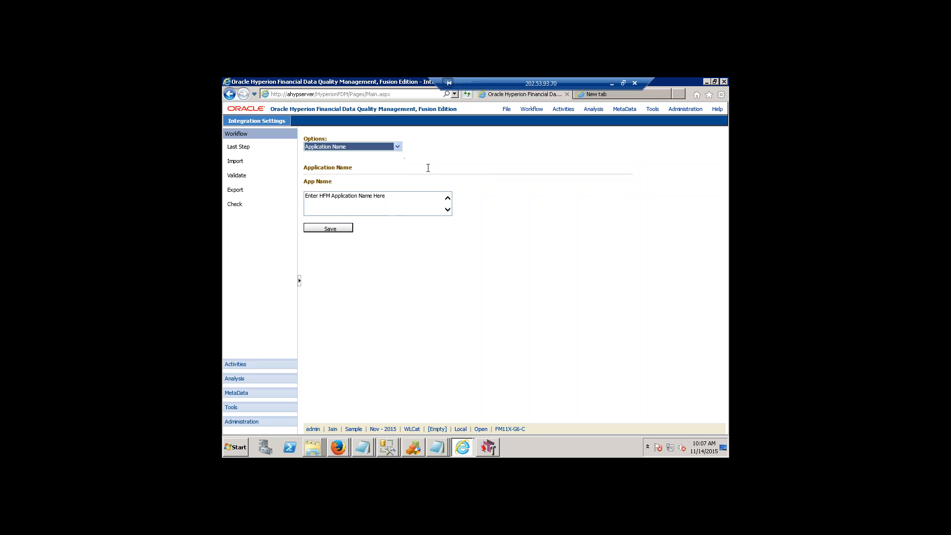
{"action": "left_click_drag", "start_coordinate": [412, 205], "coordinate": [305, 196]}
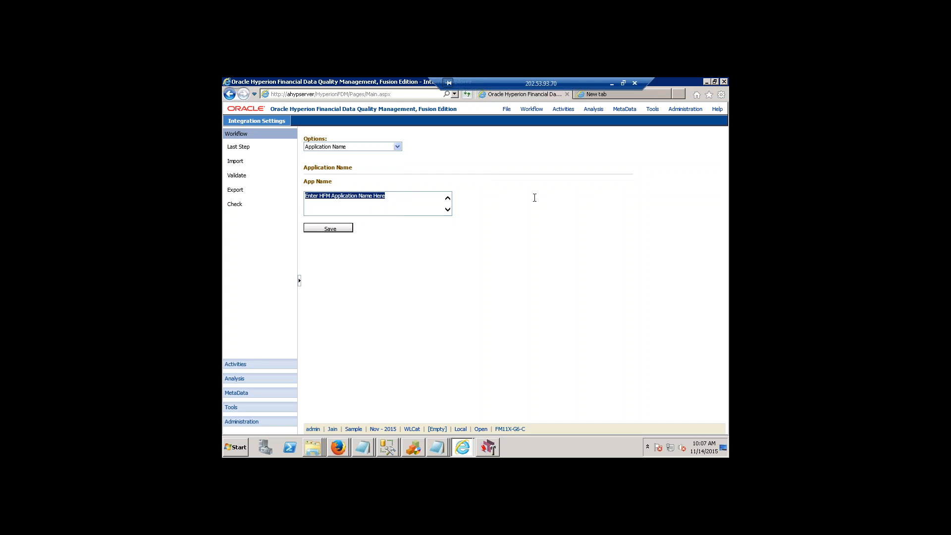
{"action": "type", "text": "Jai"}
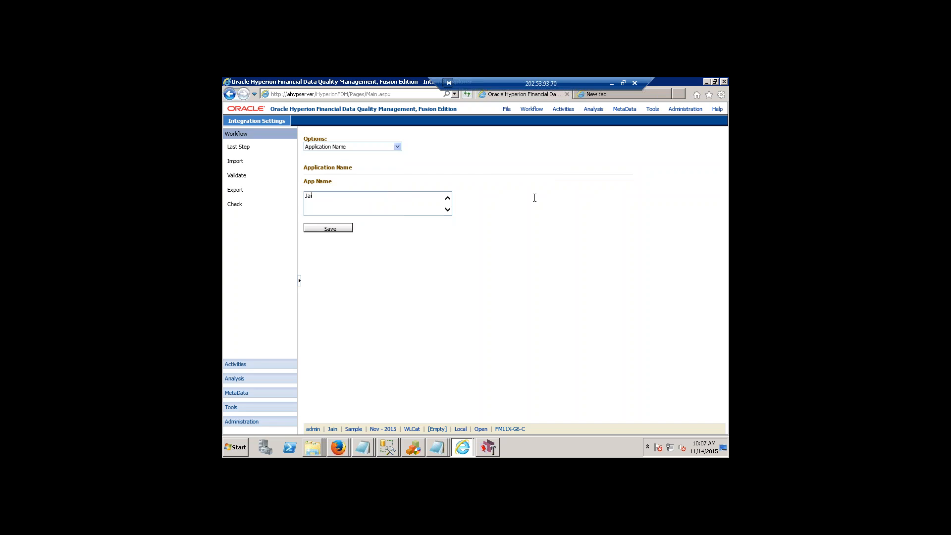
{"action": "type", "text": "n2"}
Switch to the EPM Workspace window in Firefox and log on as admin with the account password.
{"action": "left_click", "coordinate": [462, 447]}
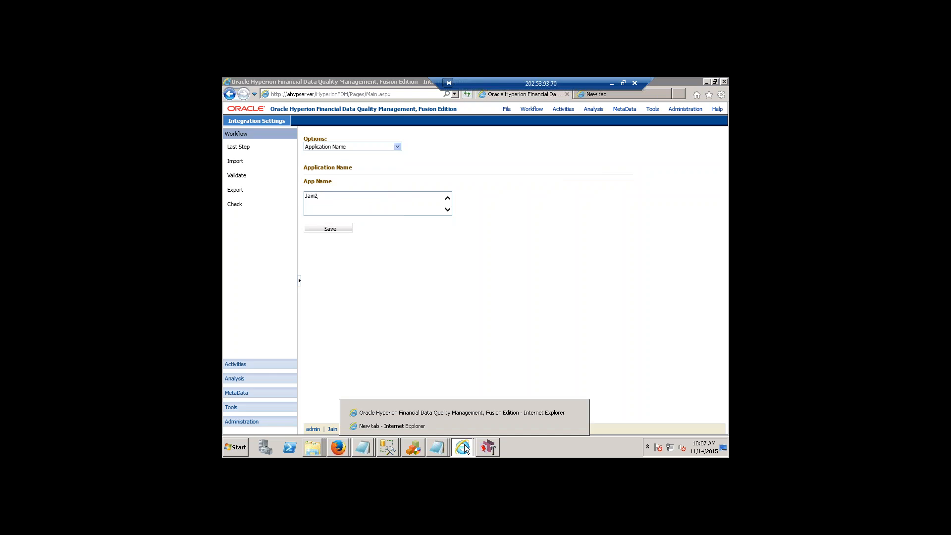
{"action": "left_click", "coordinate": [339, 447]}
{"action": "left_click", "coordinate": [342, 446]}
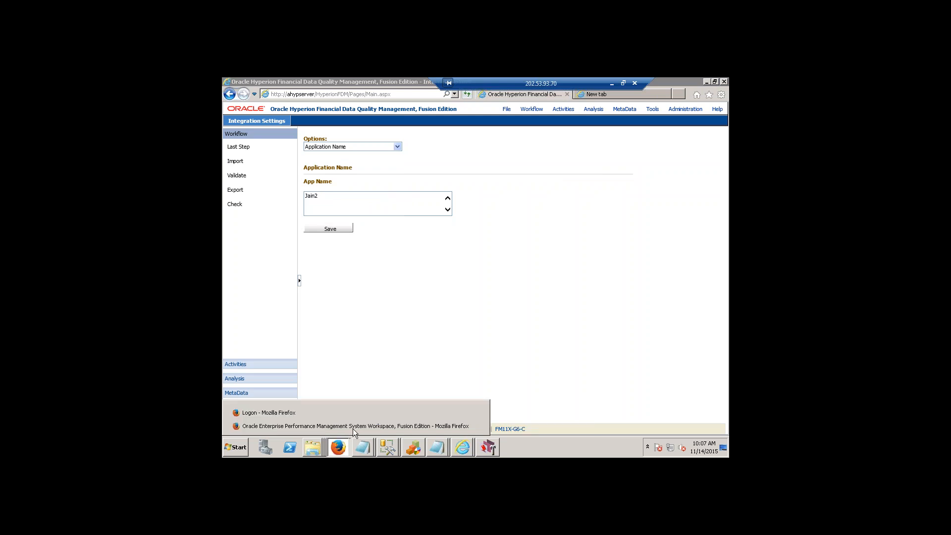
{"action": "left_click", "coordinate": [354, 427]}
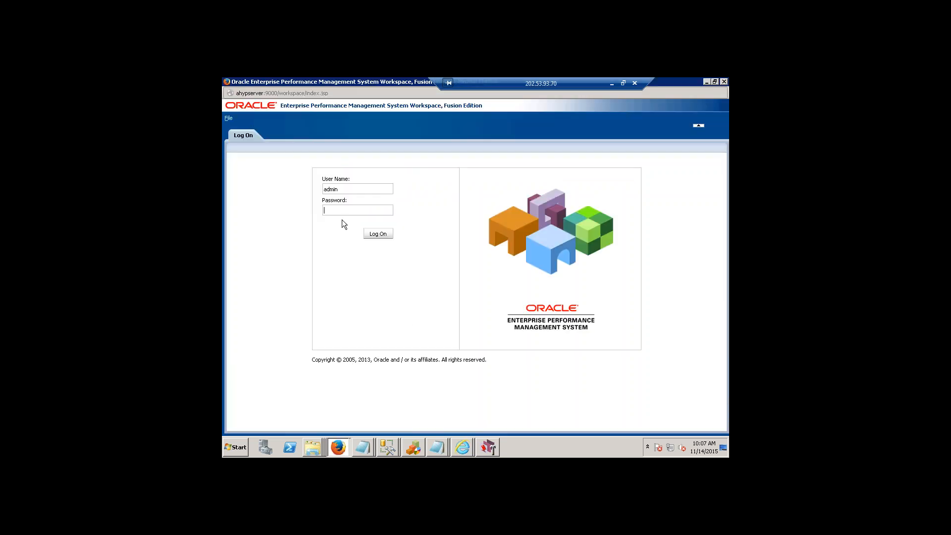
{"action": "left_click", "coordinate": [355, 208]}
{"action": "type", "text": "••••••"}
{"action": "key", "text": "Return"}
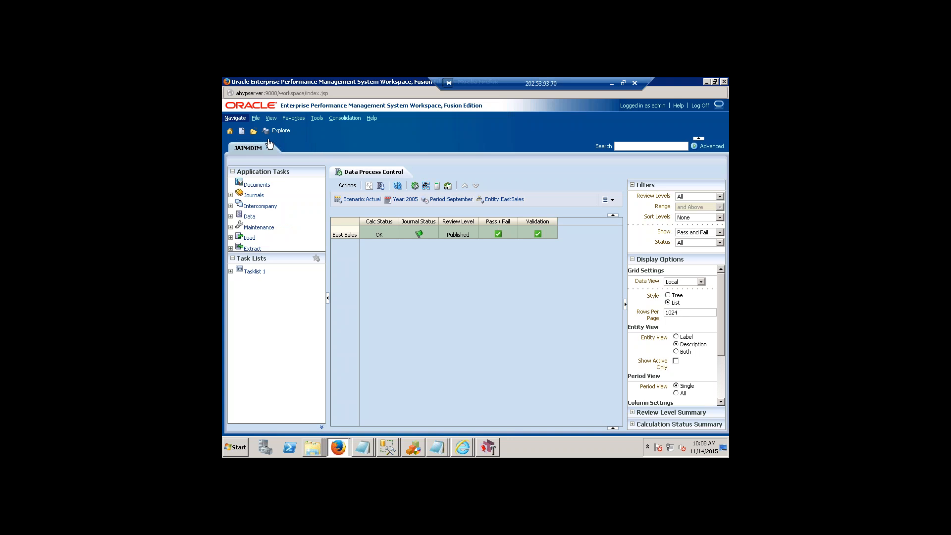
Check the list of available consolidation applications in Workspace.
{"action": "mouse_move", "coordinate": [268, 137]}
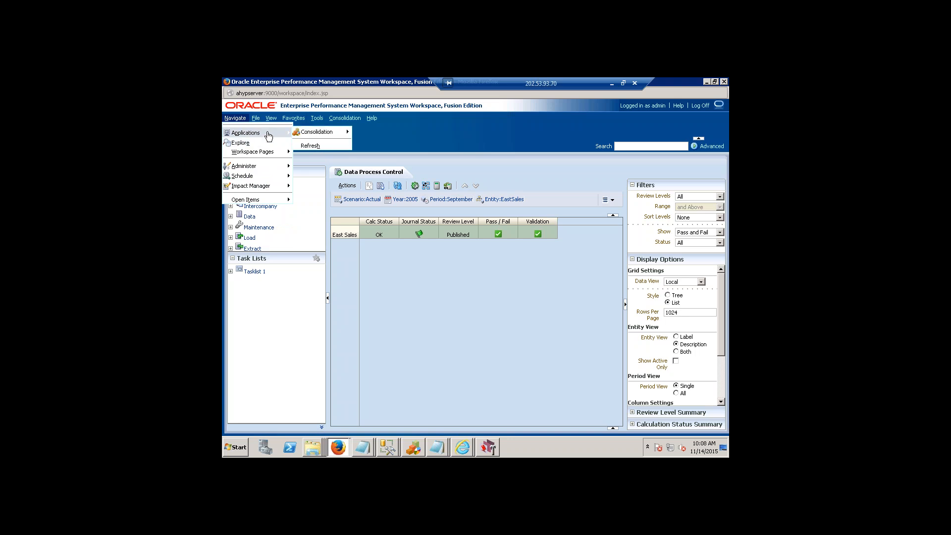
{"action": "mouse_move", "coordinate": [340, 138]}
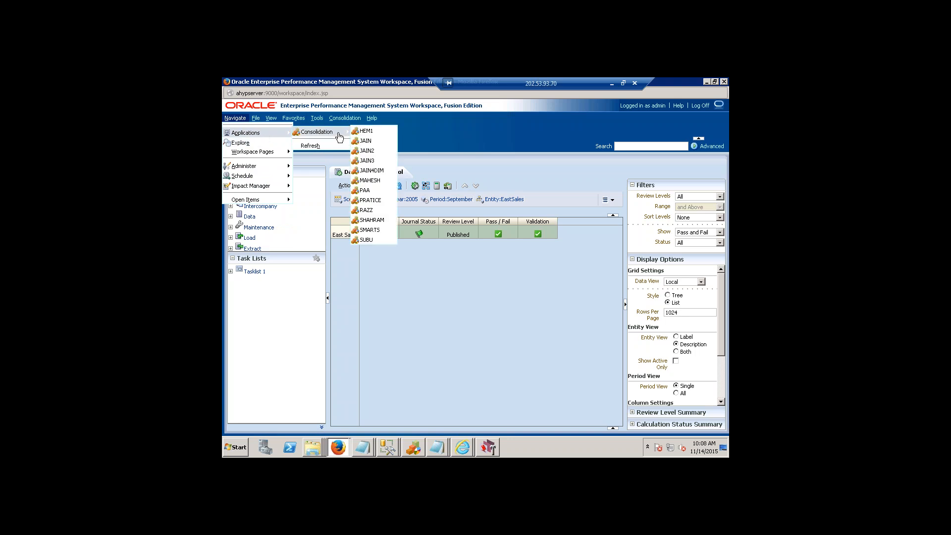
{"action": "left_click", "coordinate": [439, 371]}
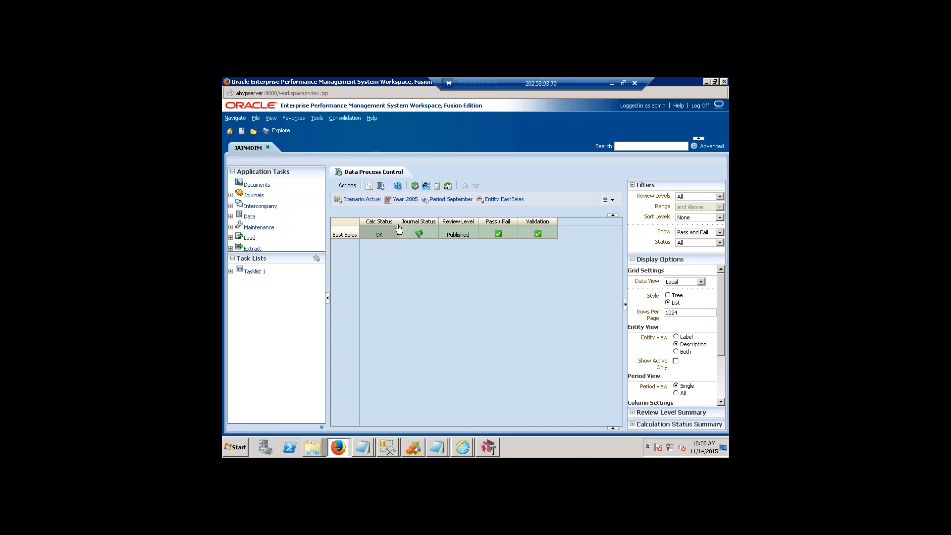
{"action": "left_click", "coordinate": [235, 119]}
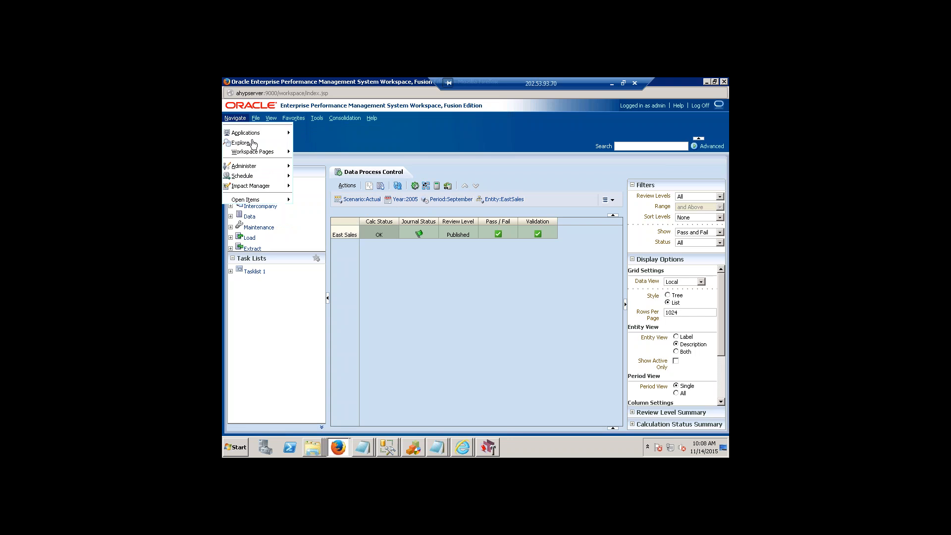
{"action": "mouse_move", "coordinate": [262, 137]}
{"action": "mouse_move", "coordinate": [333, 133]}
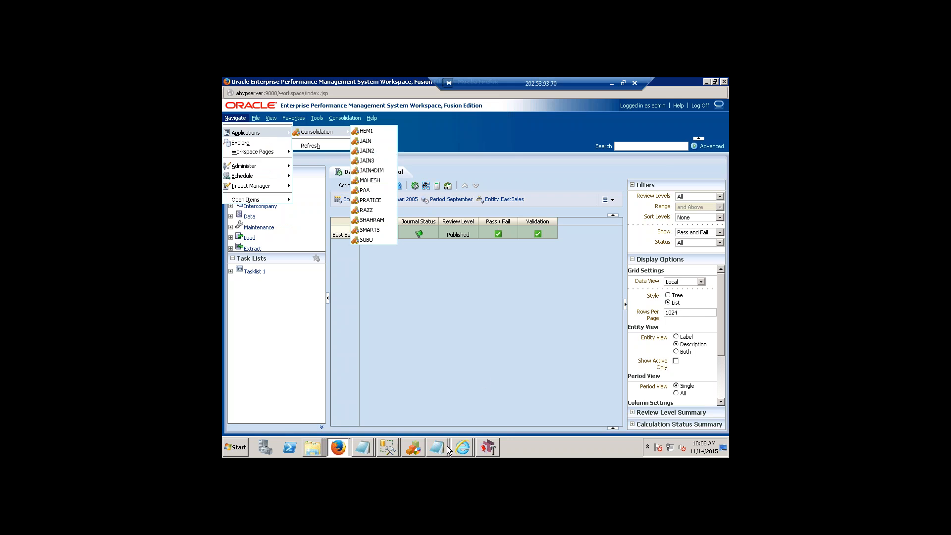
Return to the FDM integration settings in Internet Explorer, save the application name Jain2 and dismiss the information message.
{"action": "left_click", "coordinate": [470, 449]}
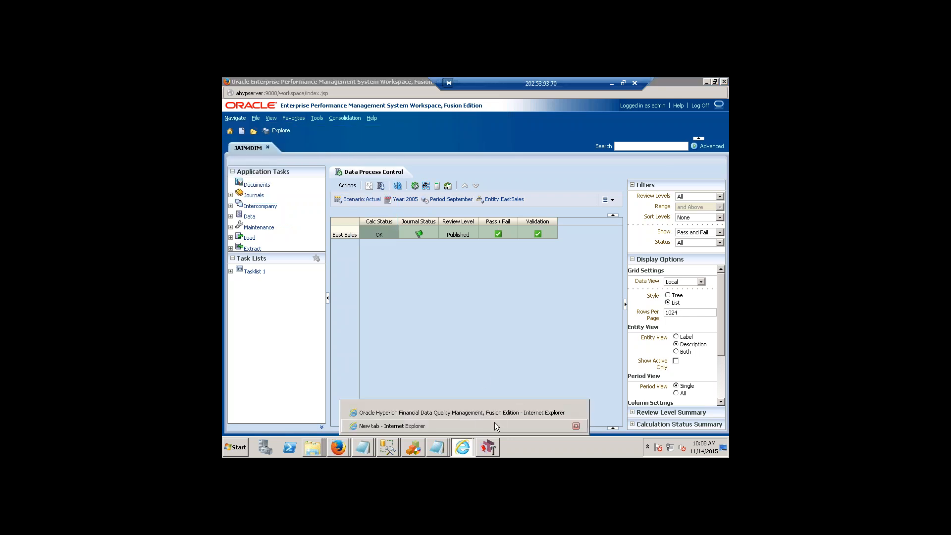
{"action": "left_click", "coordinate": [497, 425]}
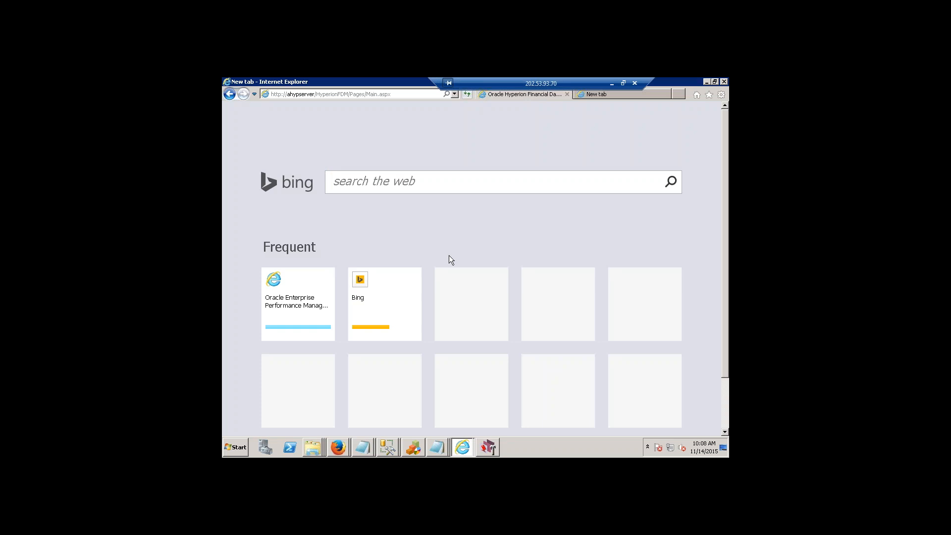
{"action": "left_click", "coordinate": [530, 94]}
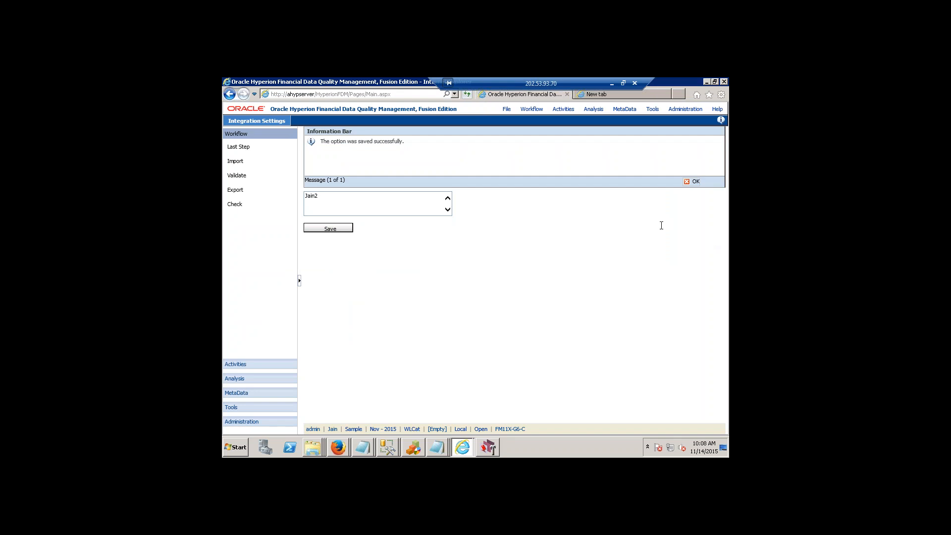
{"action": "left_click", "coordinate": [694, 182]}
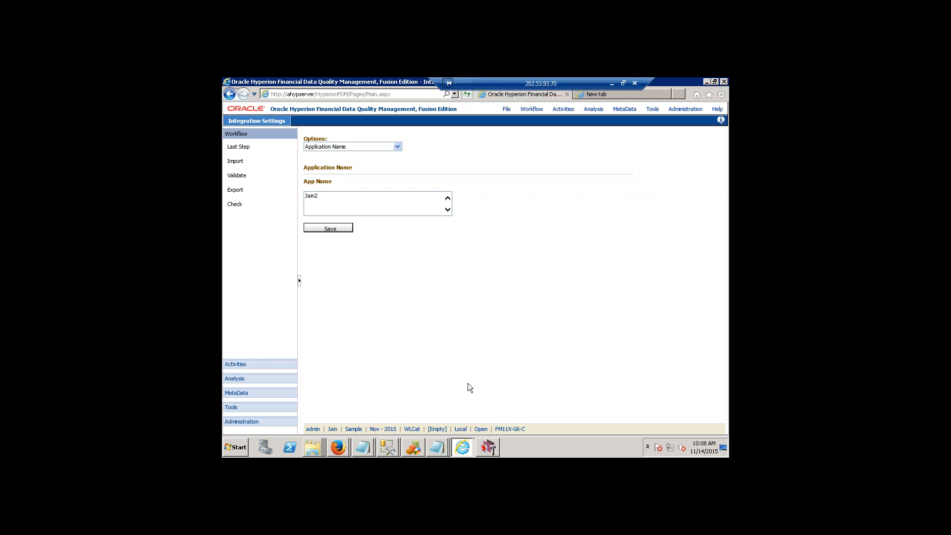
Switch back to EPM Workspace in Firefox and open the Shared Services Console.
{"action": "mouse_move", "coordinate": [469, 449]}
{"action": "left_click", "coordinate": [477, 427]}
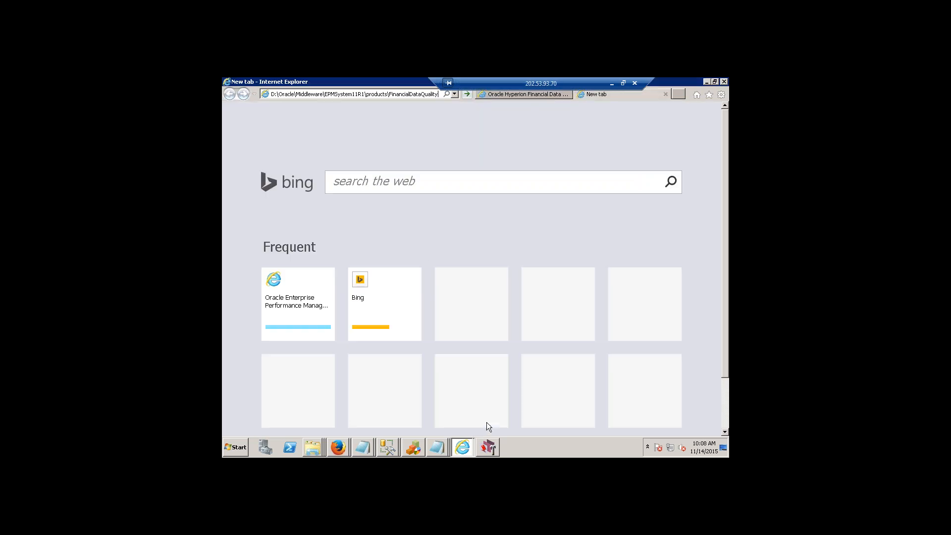
{"action": "mouse_move", "coordinate": [338, 448]}
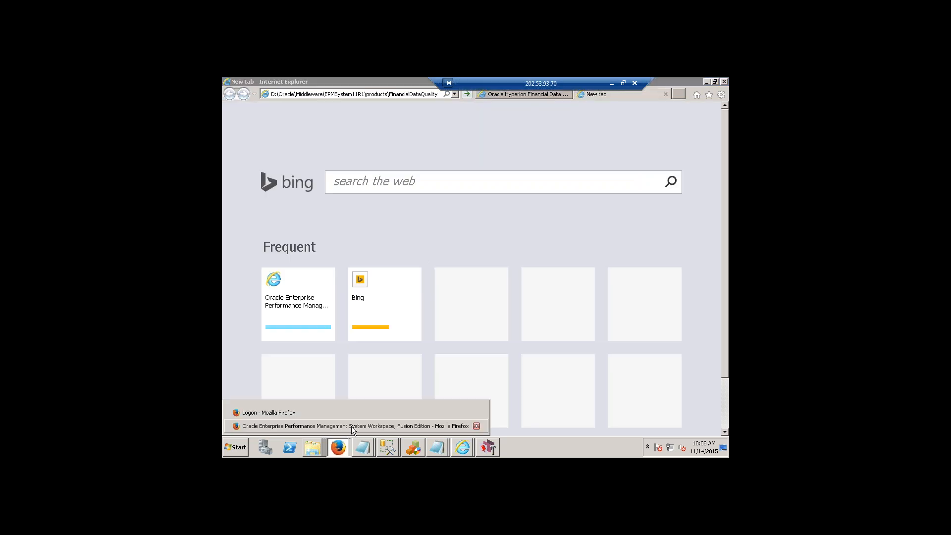
{"action": "left_click", "coordinate": [354, 424]}
{"action": "left_click", "coordinate": [235, 118]}
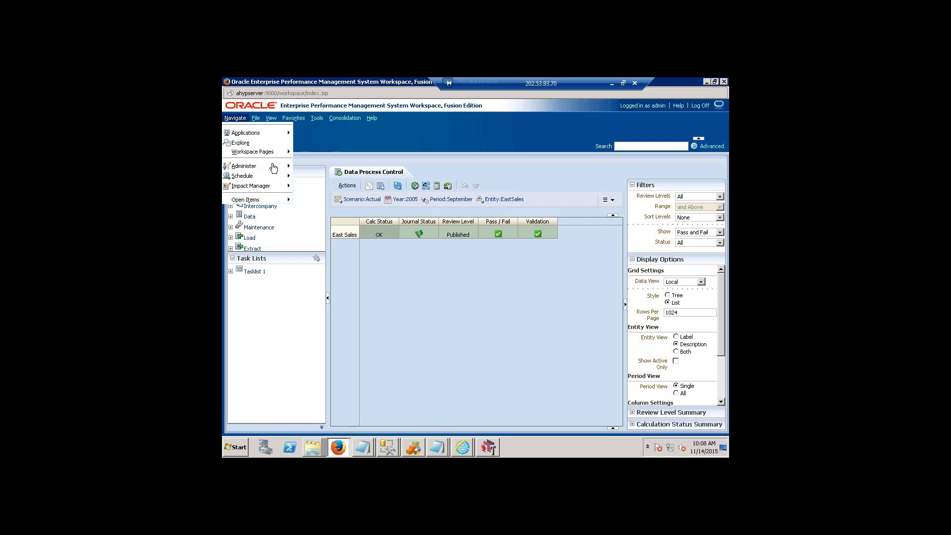
{"action": "mouse_move", "coordinate": [254, 168]}
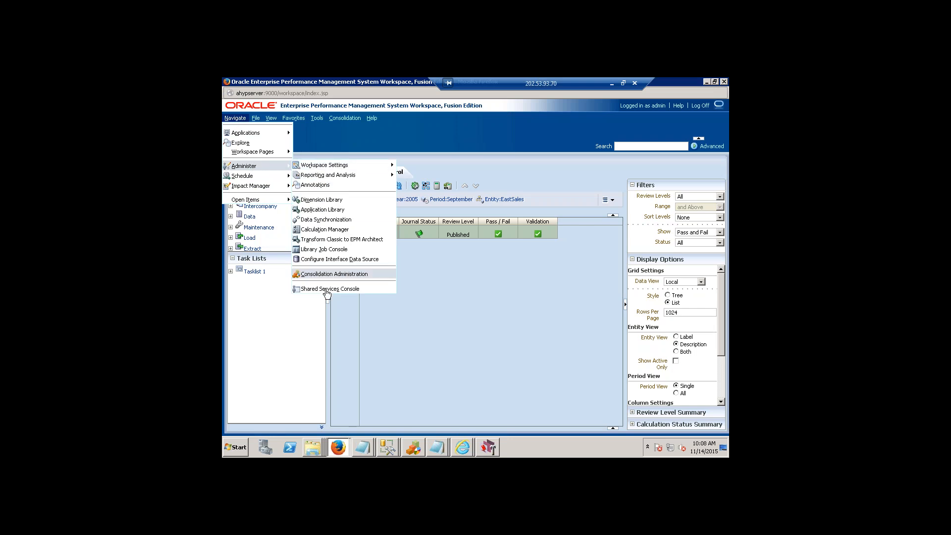
{"action": "left_click", "coordinate": [382, 290]}
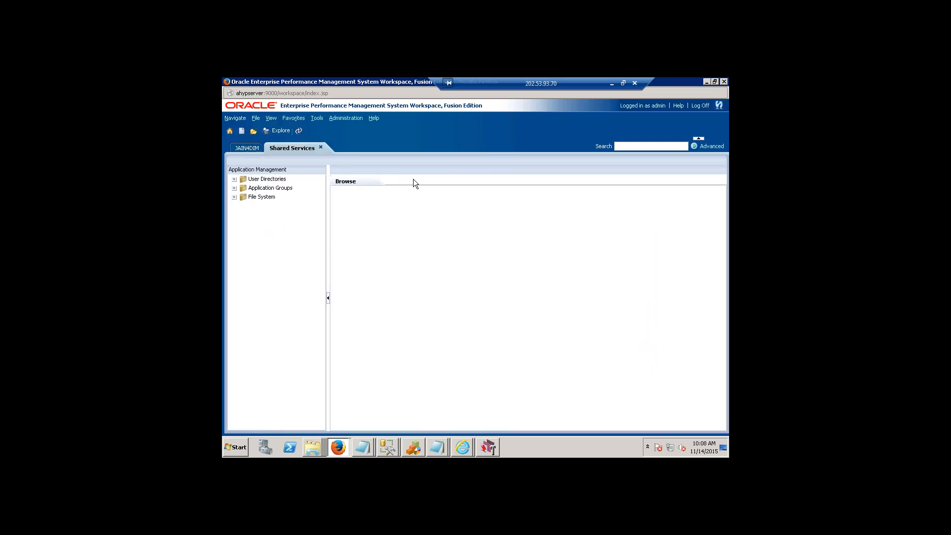
List all users of the Native Directory under User Directories.
{"action": "left_click", "coordinate": [235, 179]}
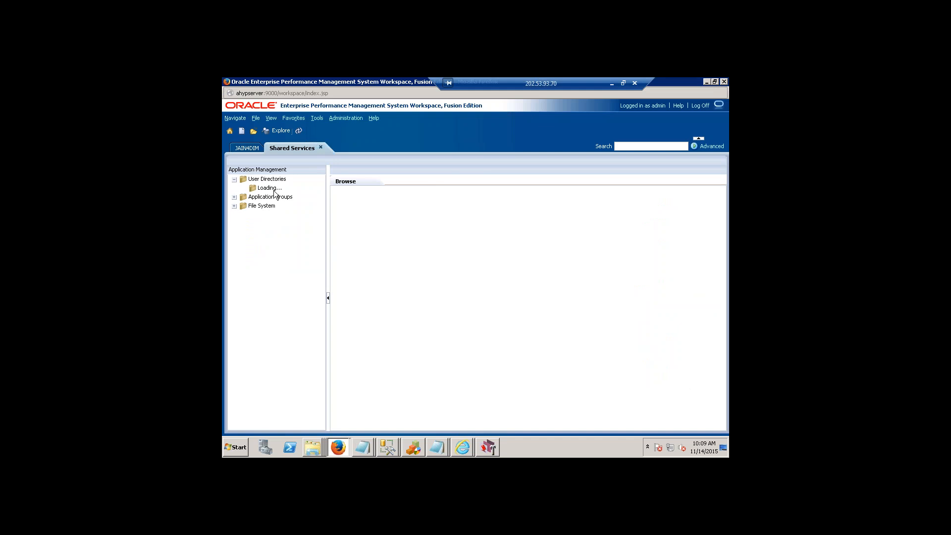
{"action": "left_click", "coordinate": [244, 188]}
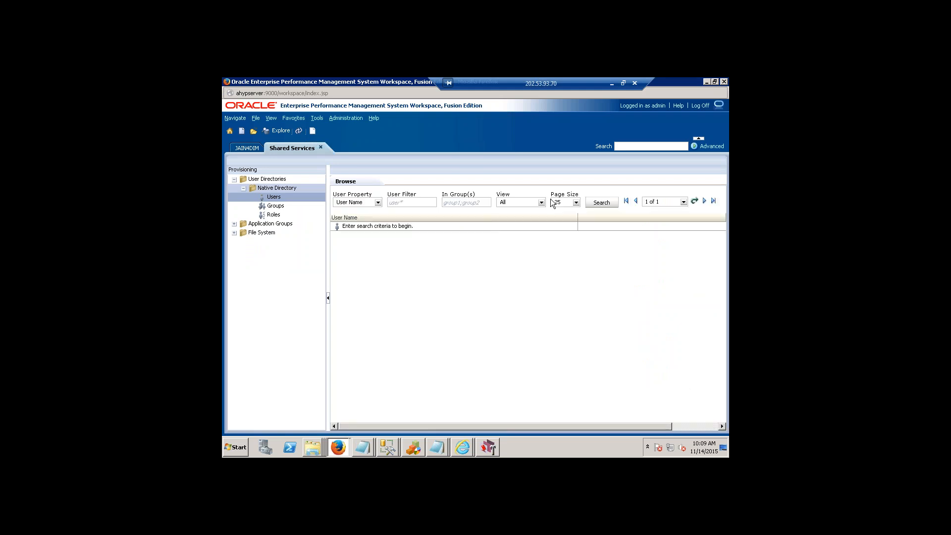
{"action": "left_click", "coordinate": [611, 203]}
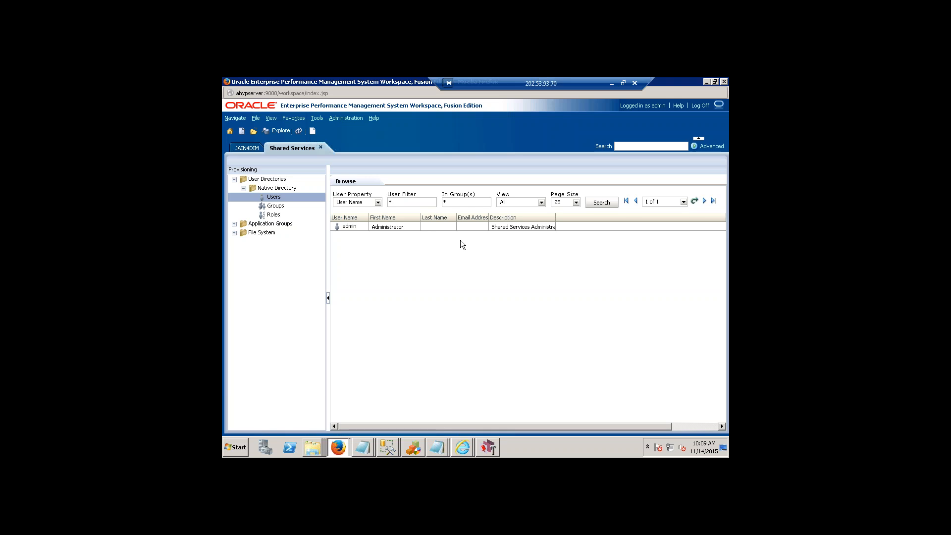
Start a new Native Directory user and enter the user name, the account password and its confirmation.
{"action": "right_click", "coordinate": [291, 201]}
{"action": "left_click", "coordinate": [298, 214]}
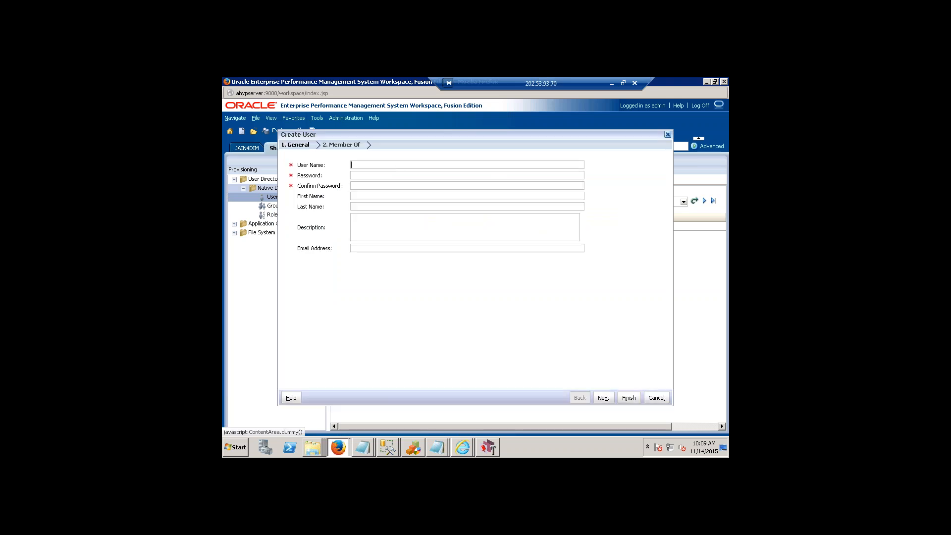
{"action": "type", "text": "jain"}
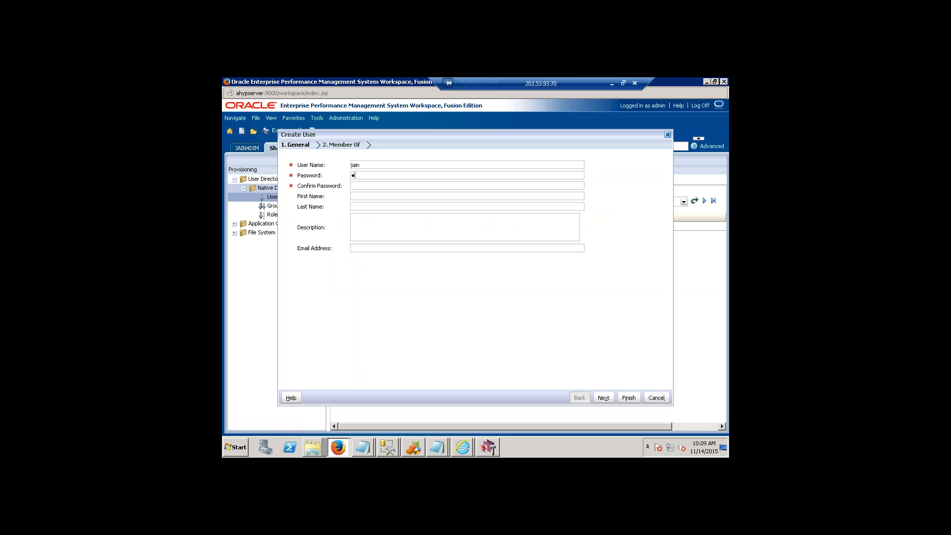
{"action": "type", "text": "********"}
{"action": "key", "text": "Tab"}
{"action": "type", "text": "********"}
Enter FDM Admin User as the new user's first name.
{"action": "key", "text": "Tab"}
{"action": "type", "text": "FDM User"}
{"action": "left_click", "coordinate": [363, 196]}
{"action": "type", "text": "Admin"}
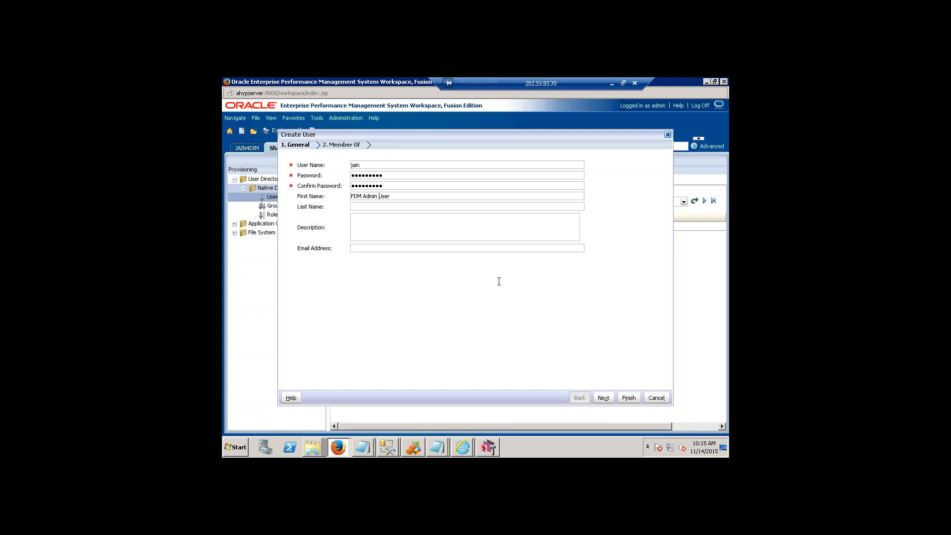
Finish creating the new user and open role provisioning for the FDM Admin User.
{"action": "left_click", "coordinate": [629, 398]}
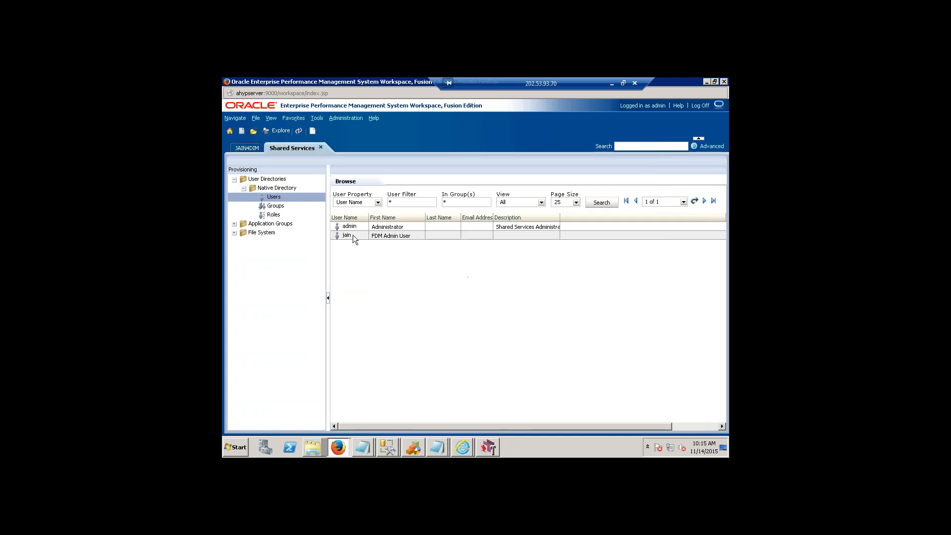
{"action": "left_click", "coordinate": [355, 238]}
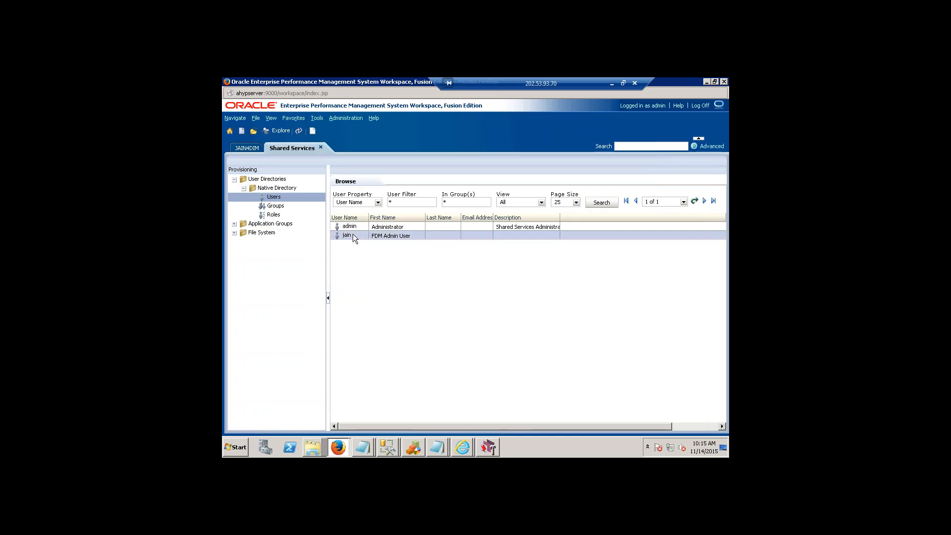
{"action": "right_click", "coordinate": [354, 236]}
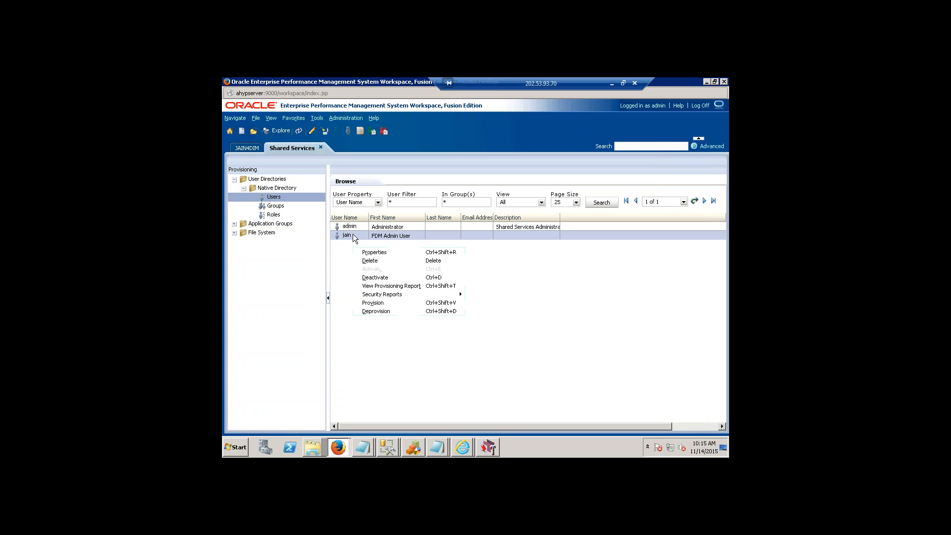
{"action": "left_click", "coordinate": [388, 303]}
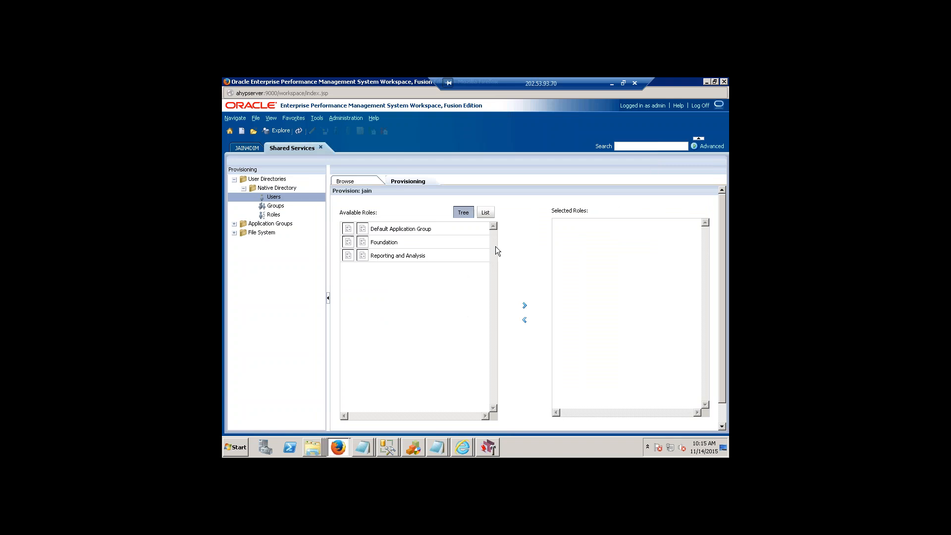
Provision the FDM Admin User with the Application Administrator role of JAIN2 in the Default Application Group and close the summary.
{"action": "left_click", "coordinate": [348, 227]}
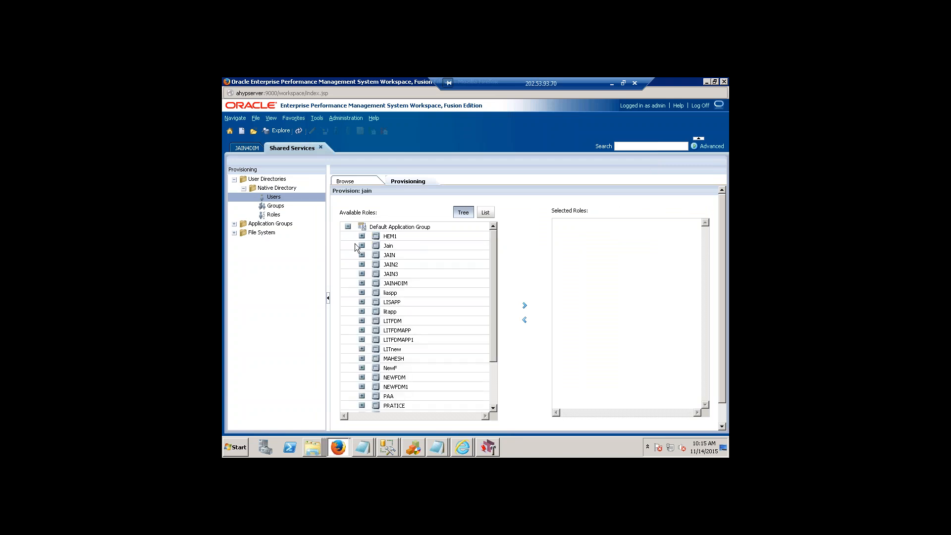
{"action": "left_click", "coordinate": [362, 265]}
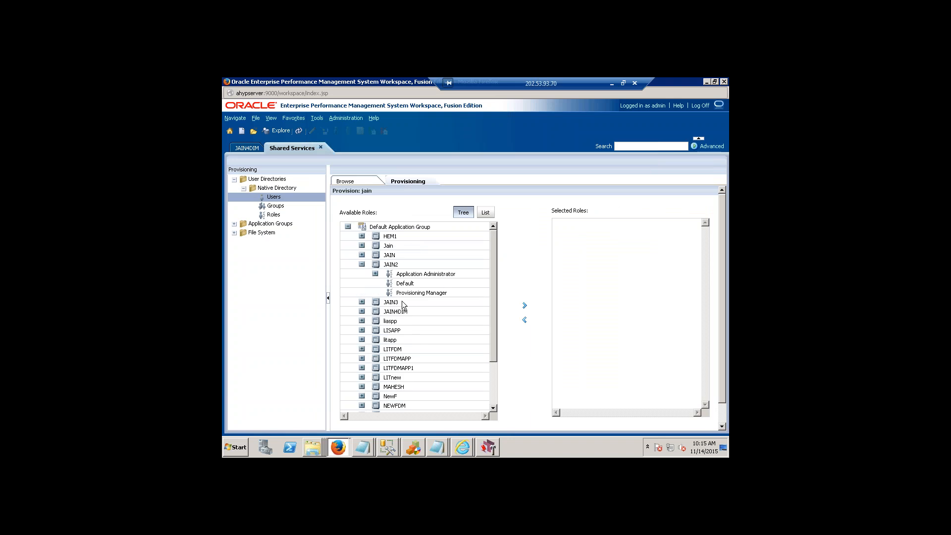
{"action": "left_click", "coordinate": [524, 305]}
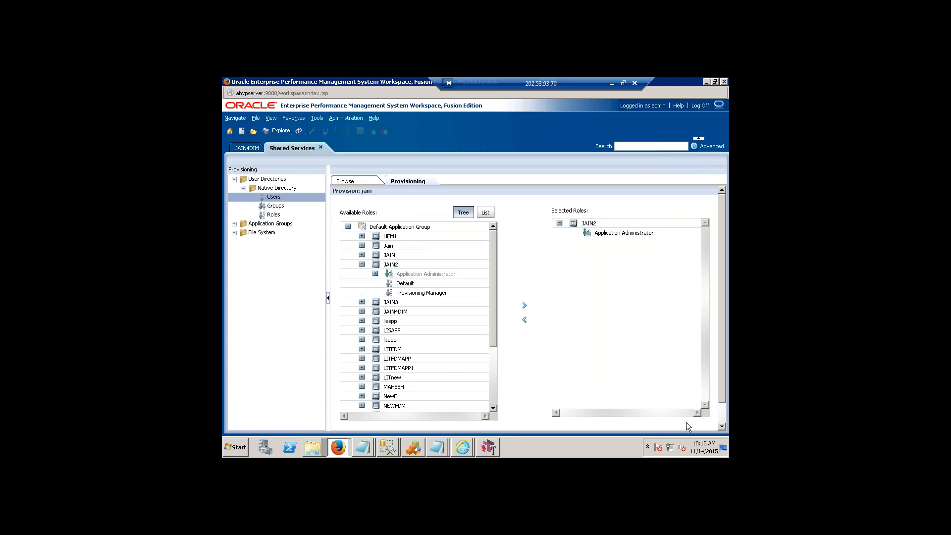
{"action": "scroll", "coordinate": [686, 424], "scroll_direction": "down", "scroll_amount": 1}
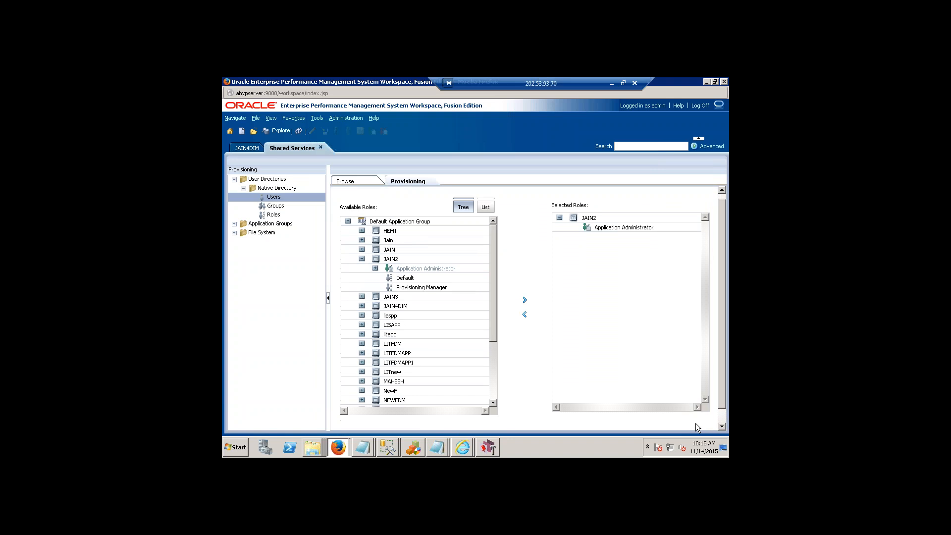
{"action": "left_click", "coordinate": [723, 427]}
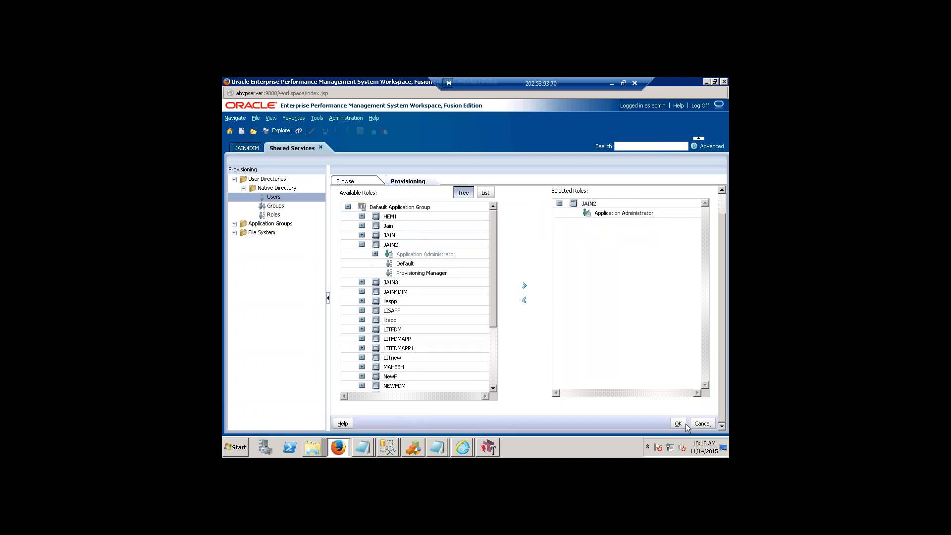
{"action": "left_click", "coordinate": [682, 425]}
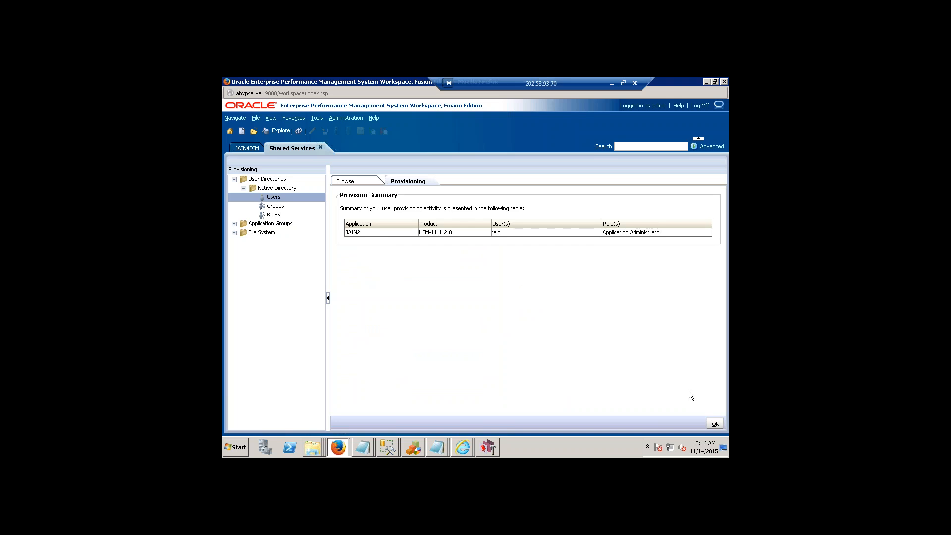
{"action": "left_click", "coordinate": [715, 424]}
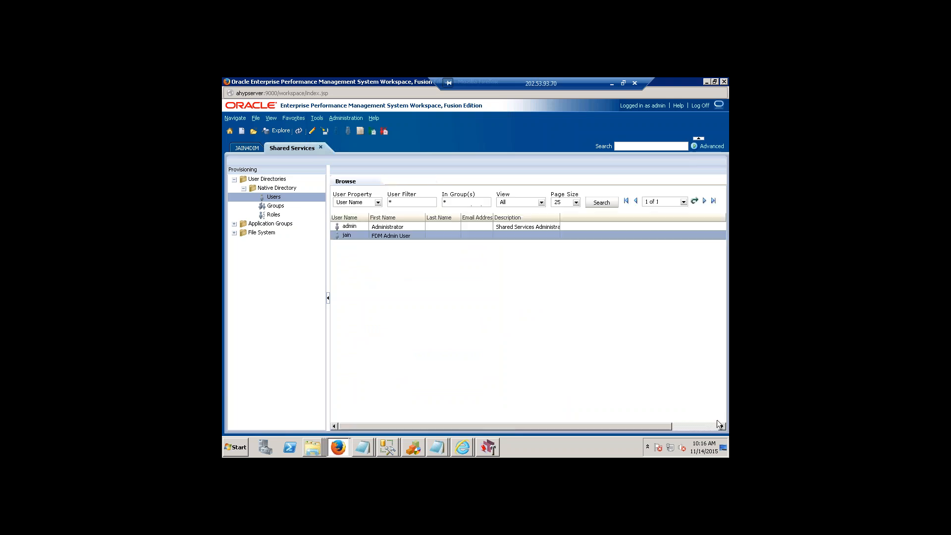
Log off from the admin account and log on with the new FDM admin user's name and account password.
{"action": "left_click", "coordinate": [700, 106]}
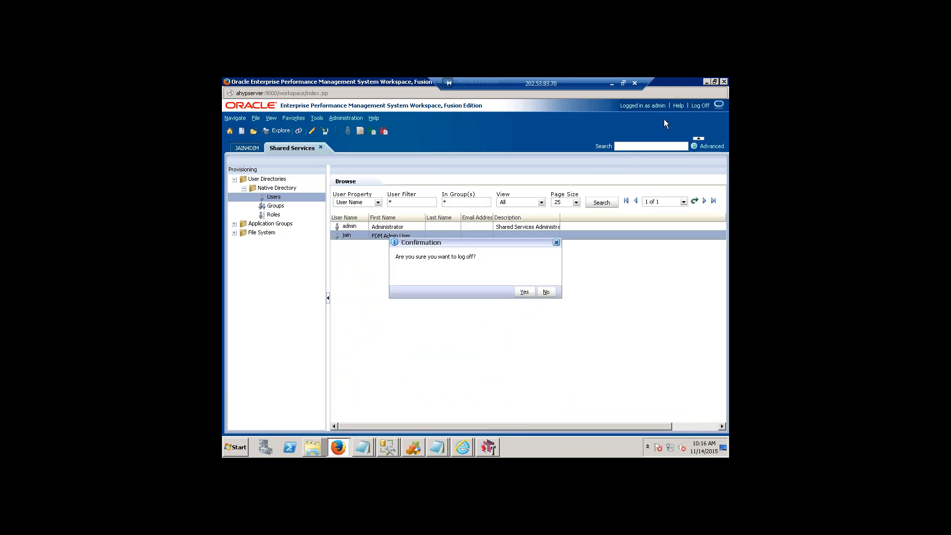
{"action": "left_click", "coordinate": [546, 292]}
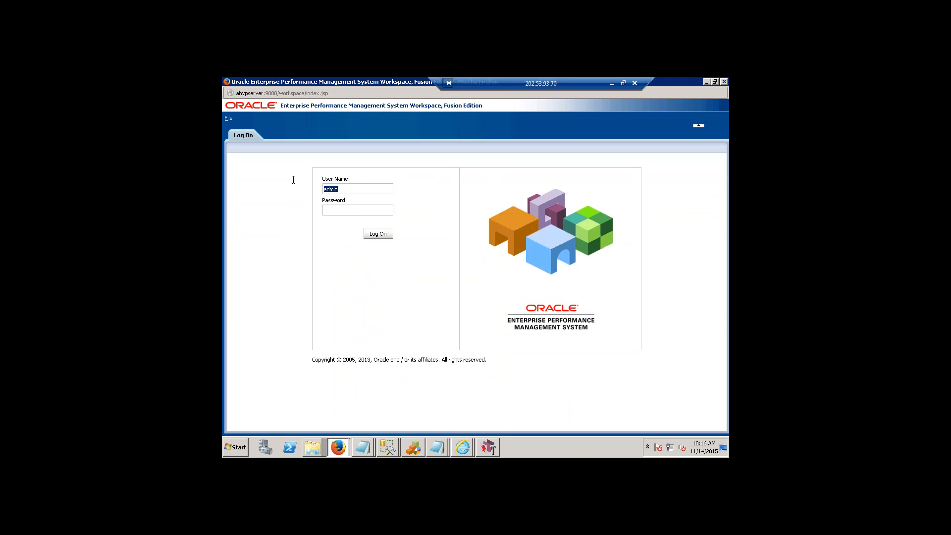
{"action": "type", "text": "ja"}
{"action": "key", "text": "Tab"}
{"action": "type", "text": "●●●●●●●●●"}
{"action": "key", "text": "Return"}
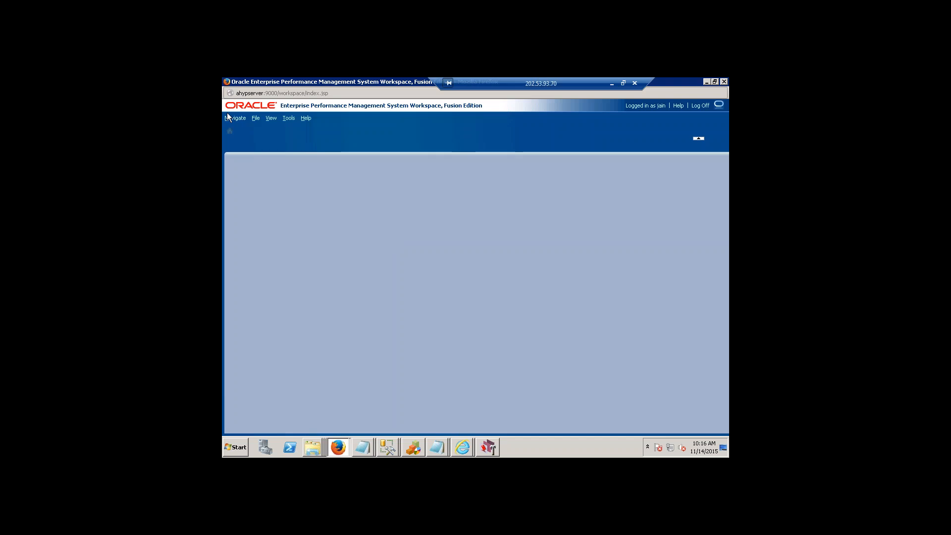
Open the JAIN2 Consolidation application to check the new user's access.
{"action": "left_click", "coordinate": [231, 118]}
{"action": "mouse_move", "coordinate": [258, 127]}
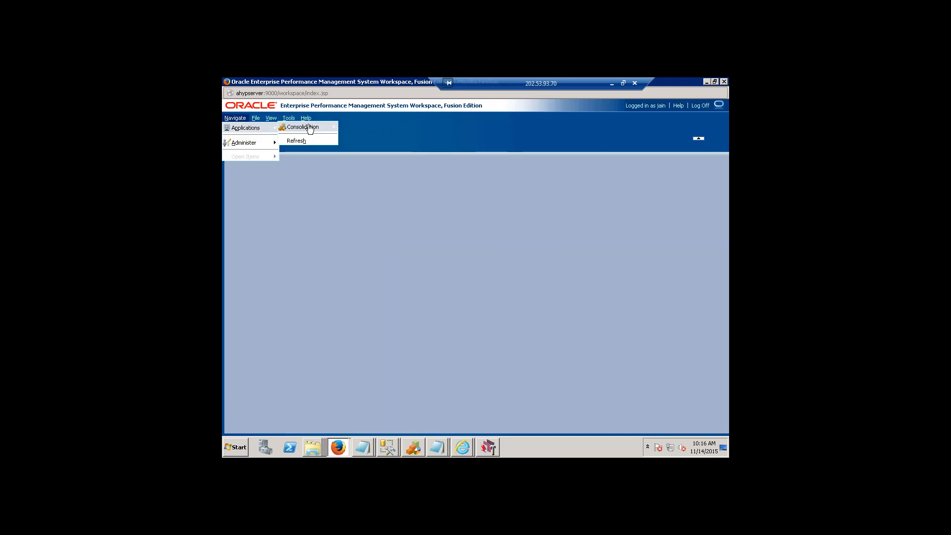
{"action": "mouse_move", "coordinate": [310, 129]}
{"action": "left_click", "coordinate": [352, 127]}
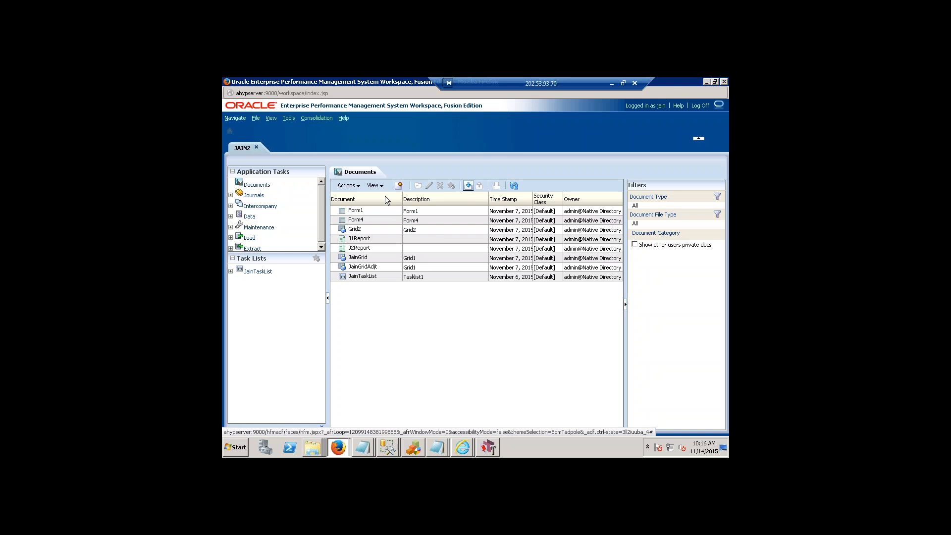
Log off from the new user's account and log on again as admin with the account password.
{"action": "left_click", "coordinate": [707, 106]}
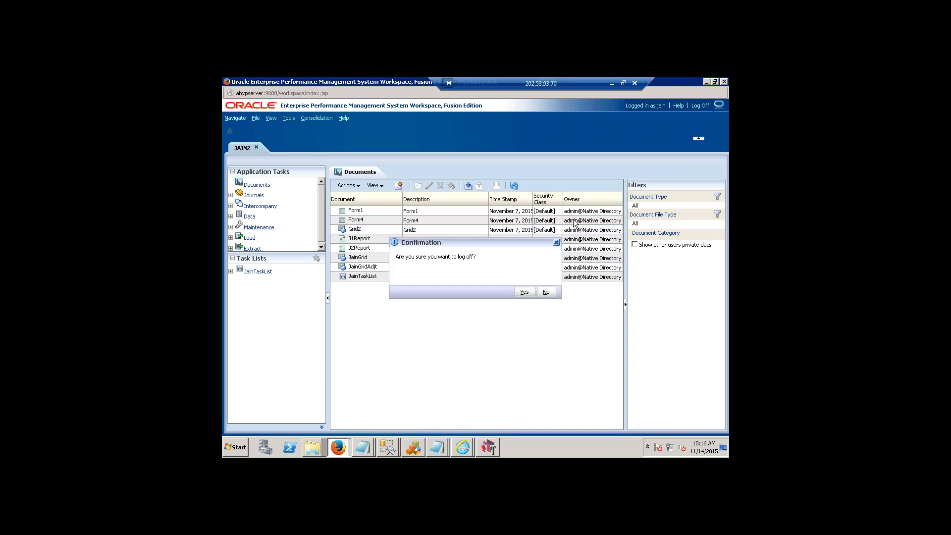
{"action": "key", "text": "Return"}
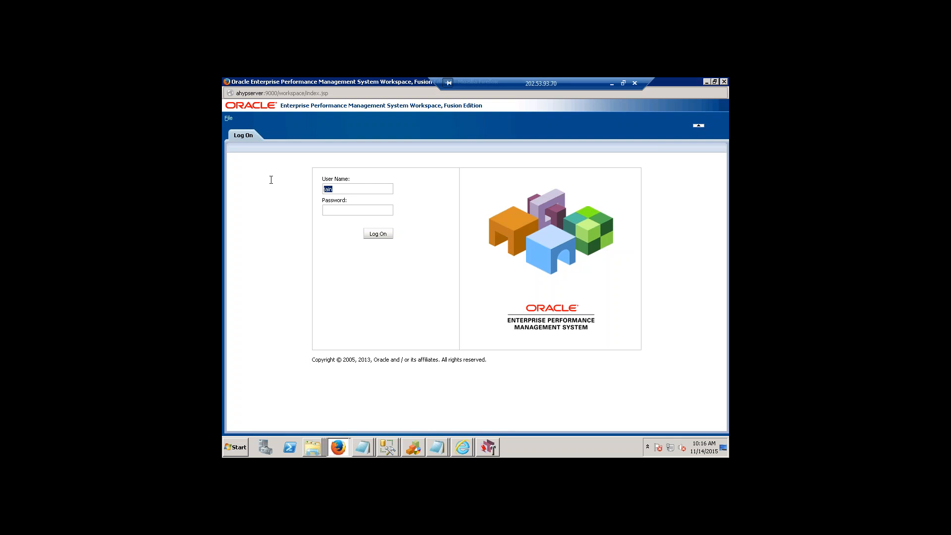
{"action": "type", "text": "admin"}
{"action": "key", "text": "Tab"}
{"action": "type", "text": "•••••••"}
{"action": "key", "text": "Return"}
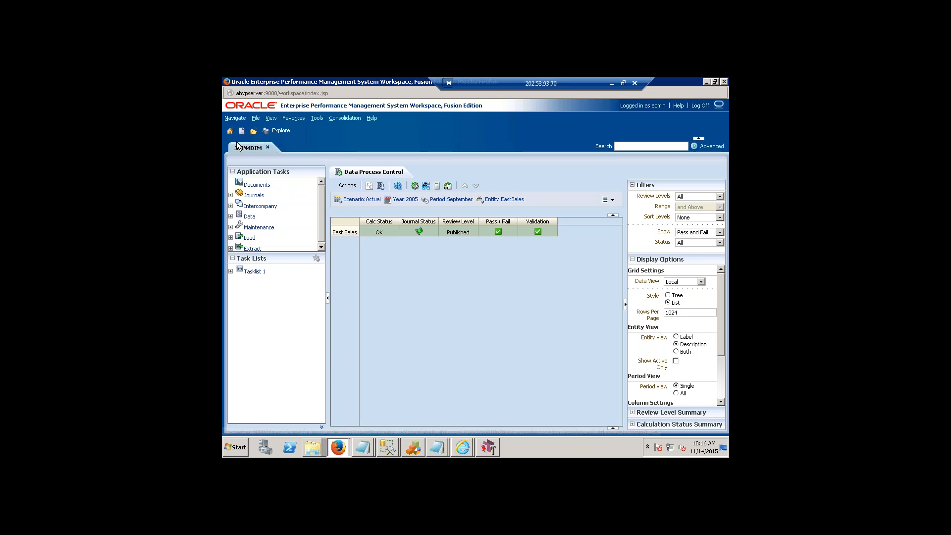
Open the Shared Services Console and list all users of the Native Directory.
{"action": "left_click", "coordinate": [235, 119]}
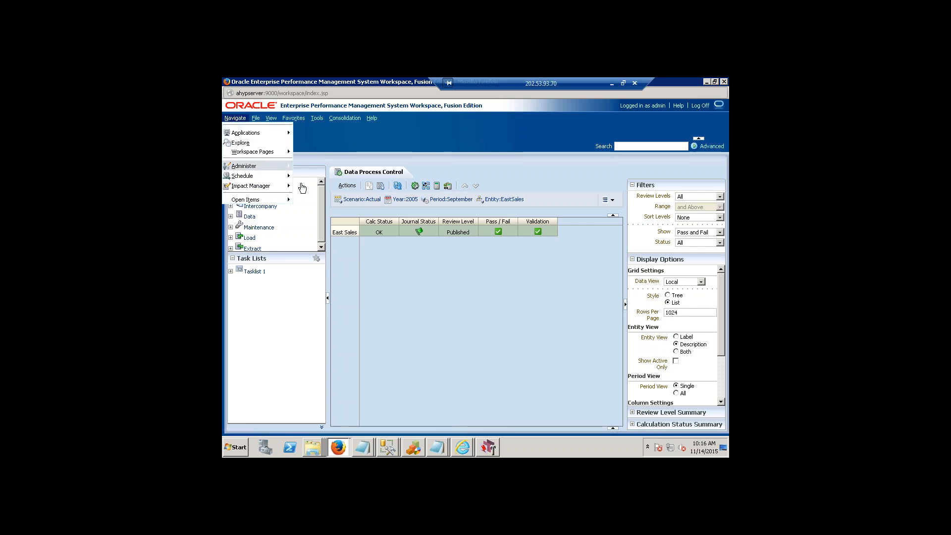
{"action": "mouse_move", "coordinate": [270, 167]}
{"action": "left_click", "coordinate": [346, 290]}
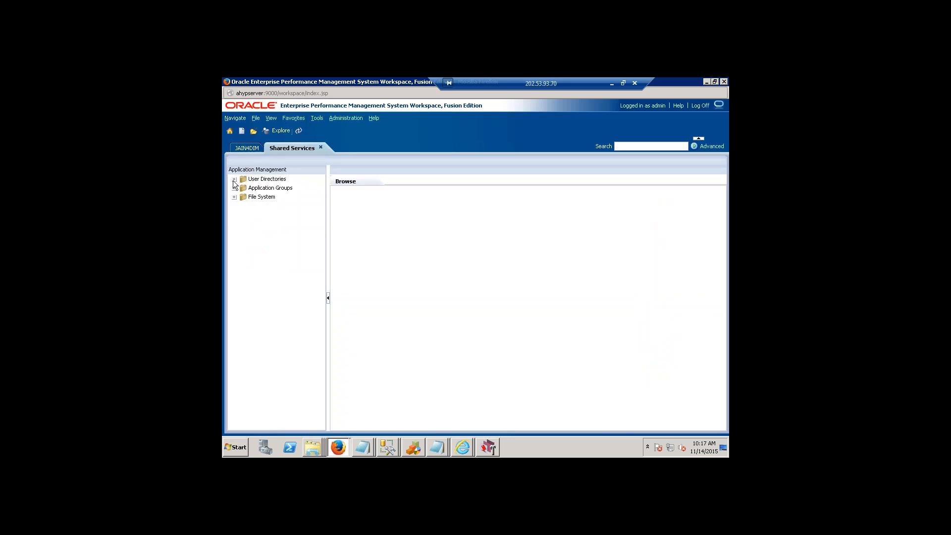
{"action": "left_click", "coordinate": [234, 179]}
{"action": "left_click", "coordinate": [244, 189]}
{"action": "left_click", "coordinate": [274, 197]}
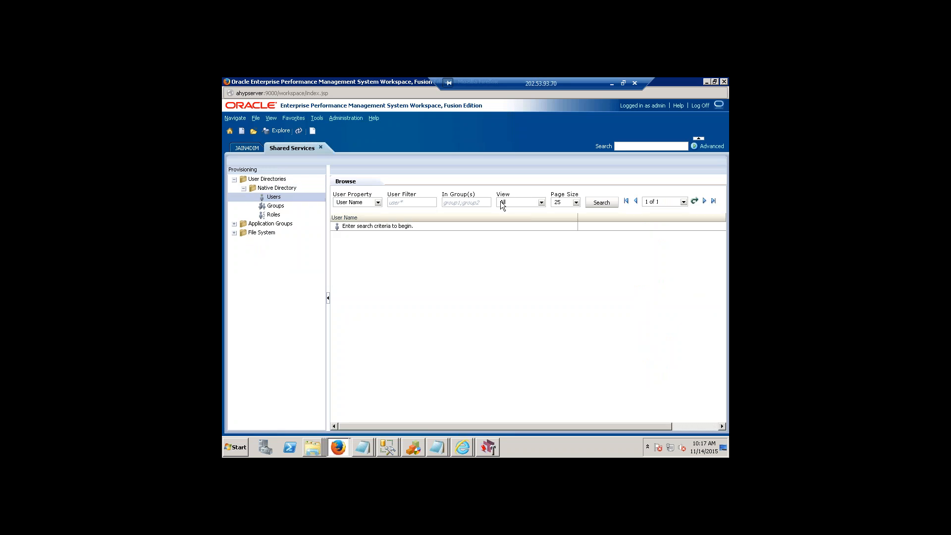
{"action": "left_click", "coordinate": [602, 202]}
Open provisioning for the FDM Admin User and add the Administrator role of the Jain FDM application to the selected roles.
{"action": "left_click", "coordinate": [355, 236]}
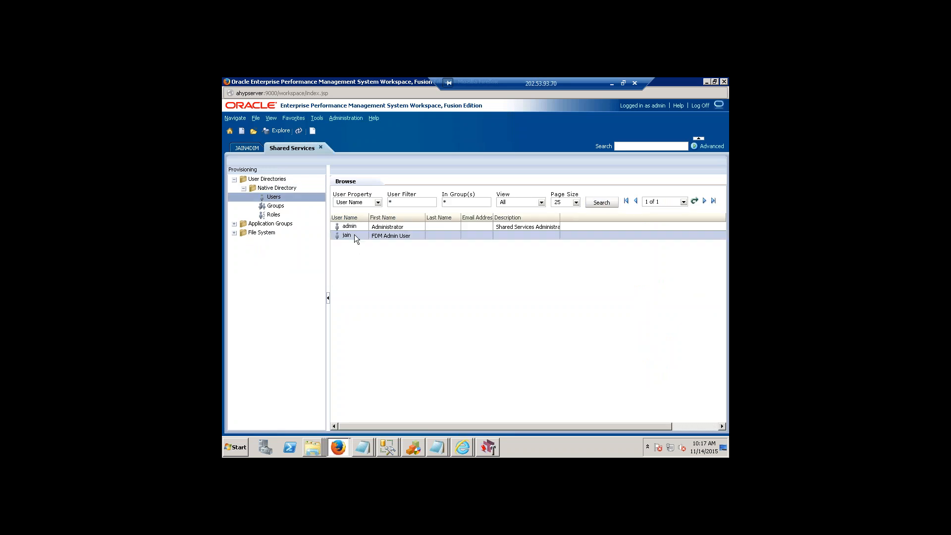
{"action": "right_click", "coordinate": [355, 237]}
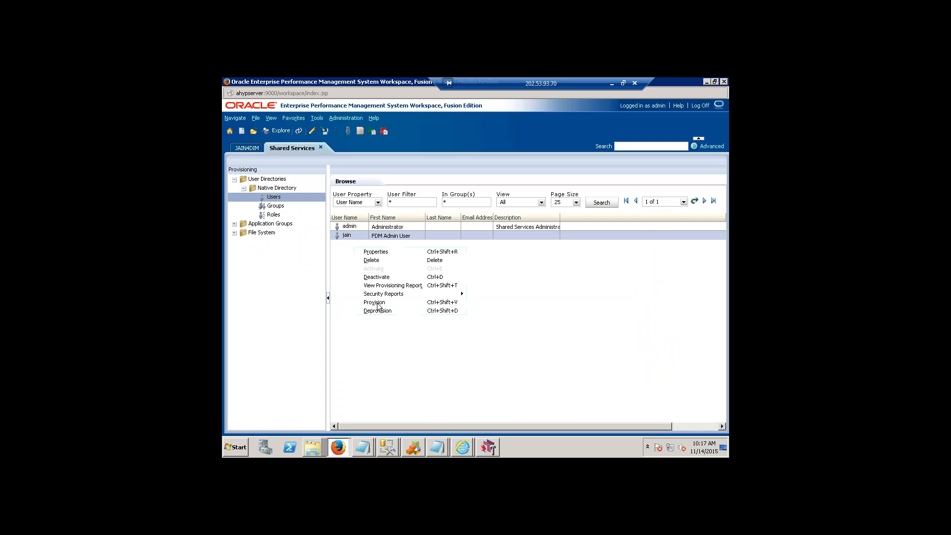
{"action": "left_click", "coordinate": [417, 303]}
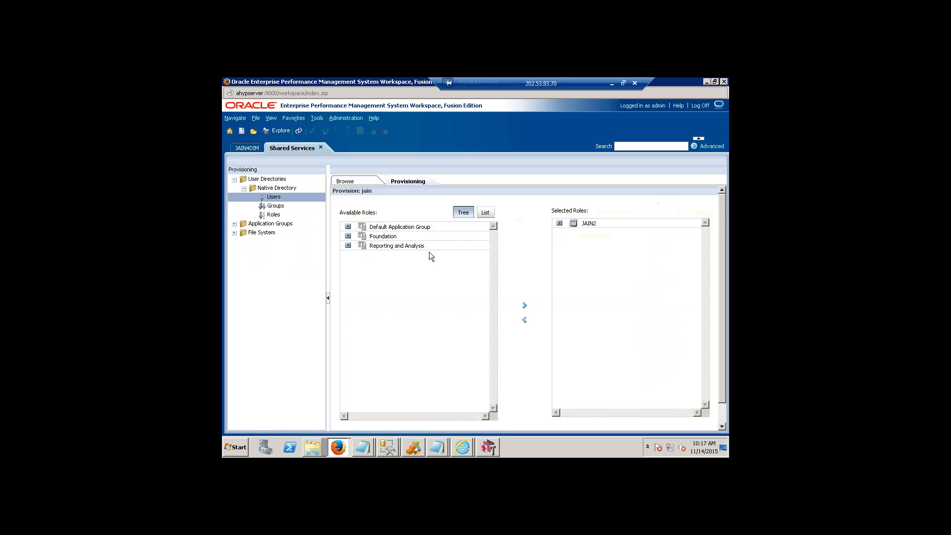
{"action": "left_click", "coordinate": [348, 226]}
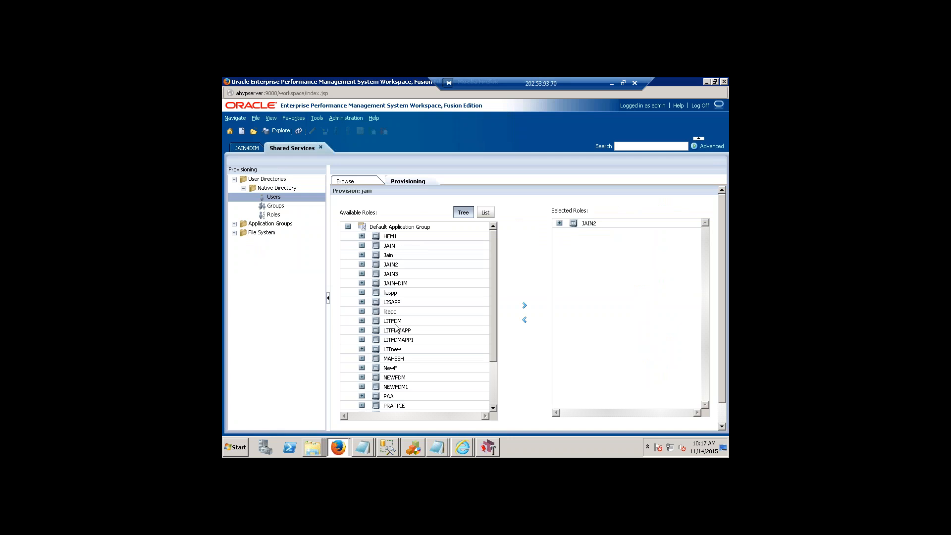
{"action": "left_click", "coordinate": [362, 246]}
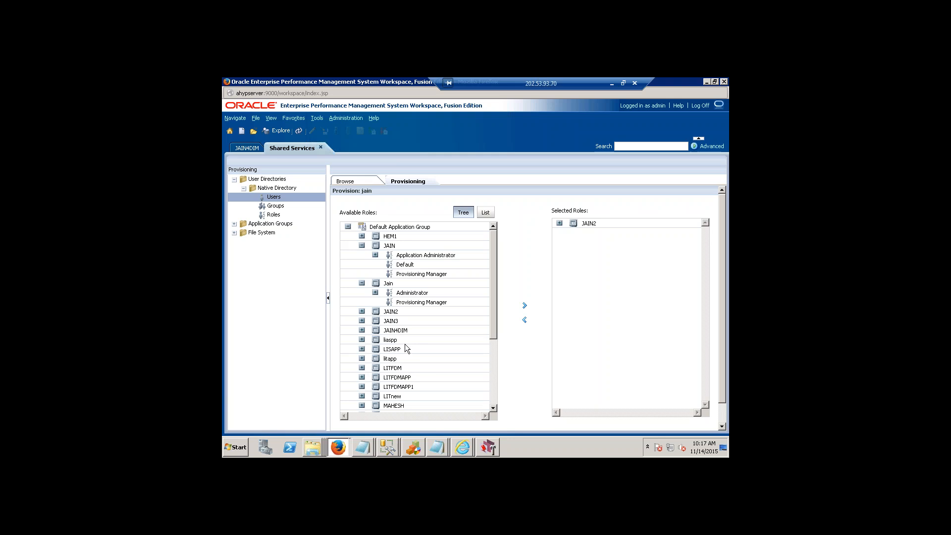
{"action": "left_click", "coordinate": [376, 293]}
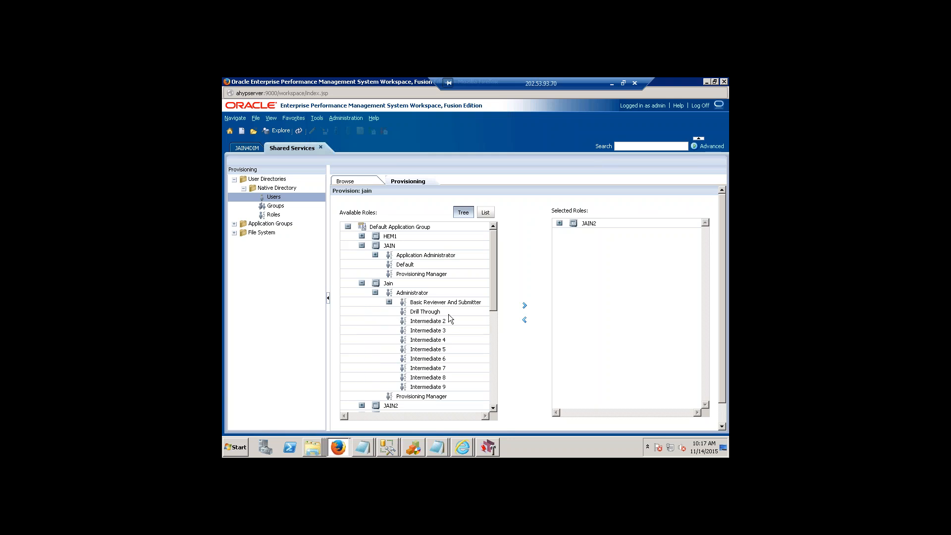
{"action": "left_click", "coordinate": [419, 292]}
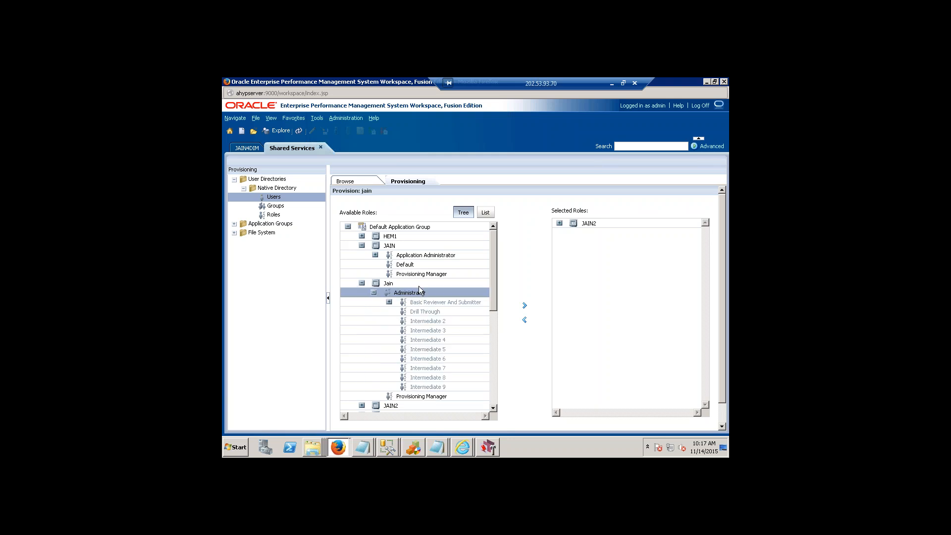
{"action": "left_click", "coordinate": [524, 305]}
Add the Provisioning Manager role of the Jain application, confirm the provisioning and close the summary.
{"action": "left_click", "coordinate": [436, 397]}
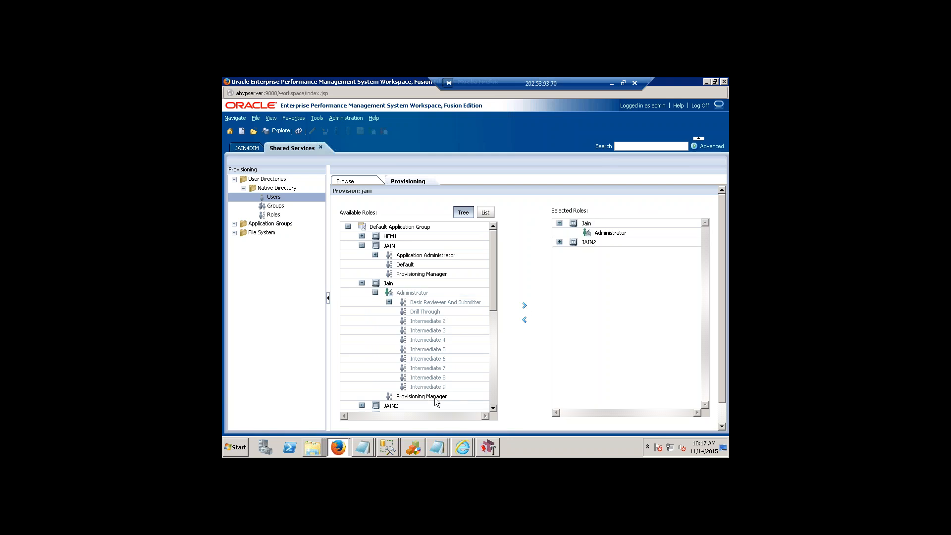
{"action": "left_click", "coordinate": [525, 306]}
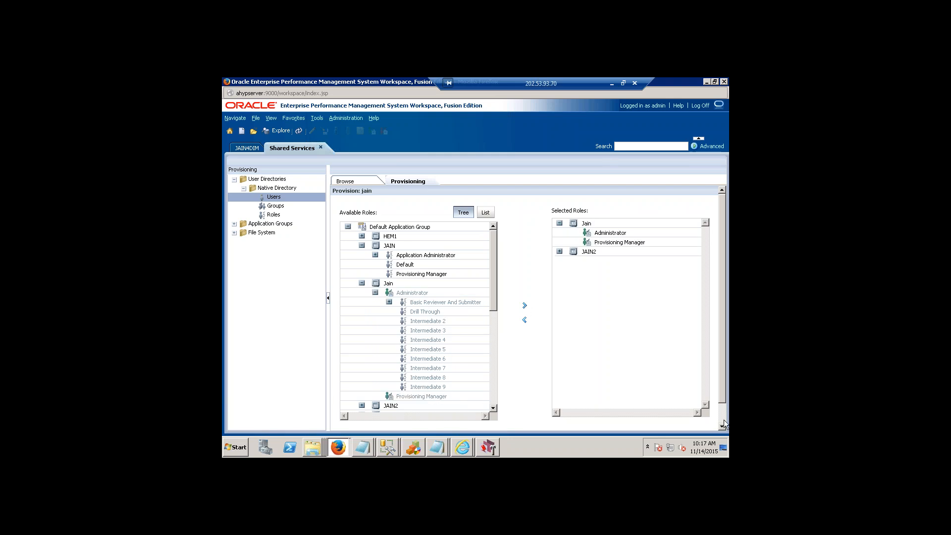
{"action": "left_click", "coordinate": [721, 427]}
{"action": "left_click", "coordinate": [678, 424]}
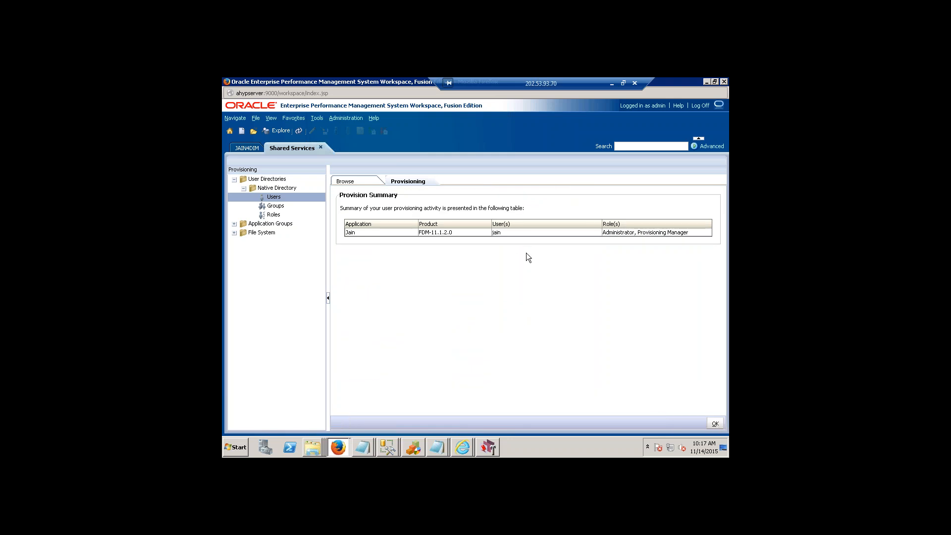
{"action": "left_click", "coordinate": [716, 423]}
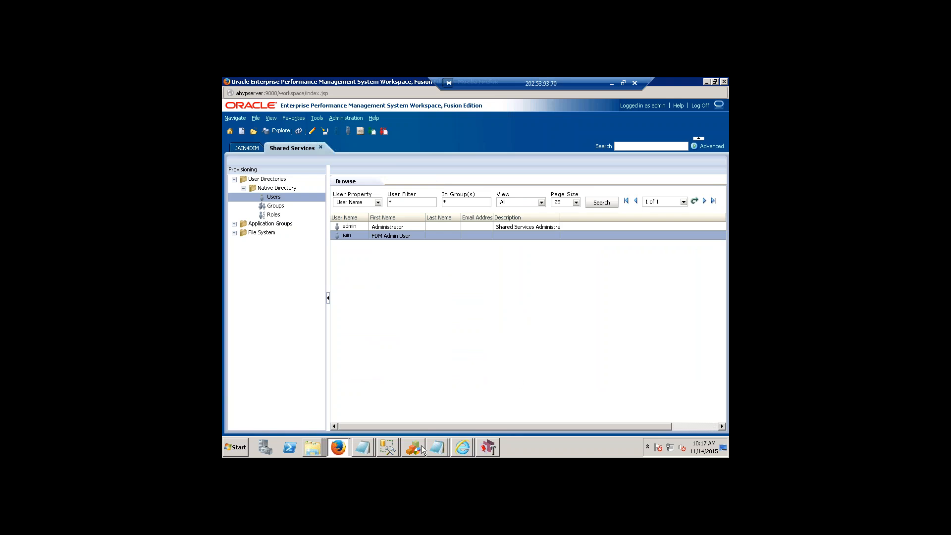
Switch to the Hyperion Financial Data Quality Management window in Internet Explorer.
{"action": "left_click", "coordinate": [471, 449]}
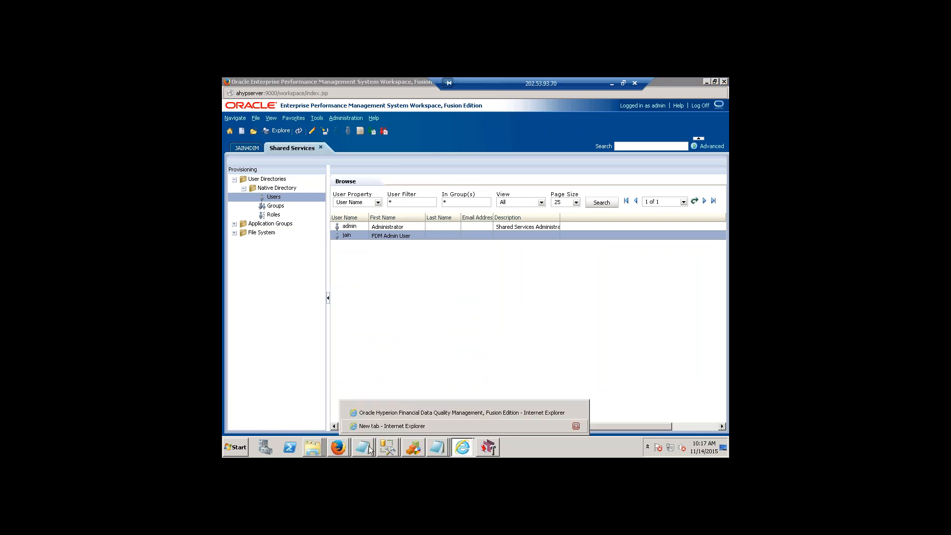
{"action": "left_click", "coordinate": [446, 413]}
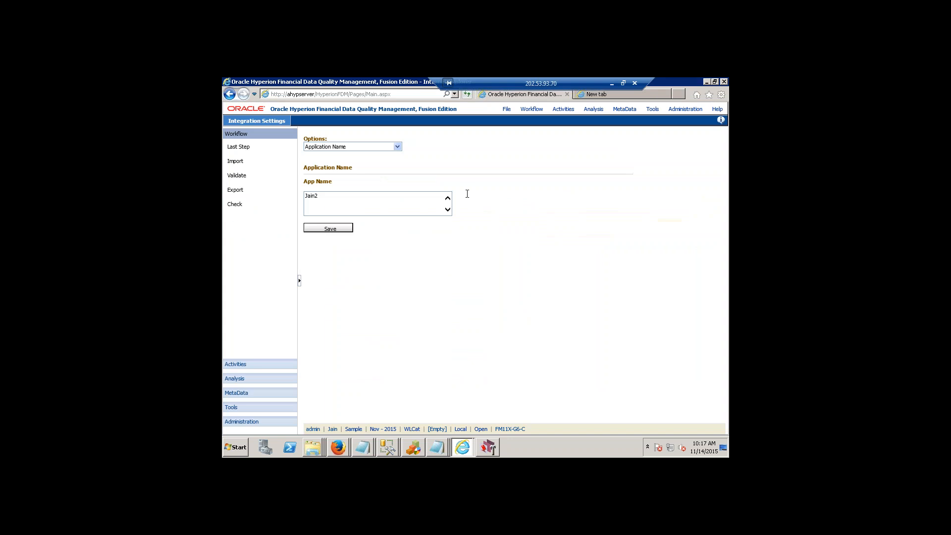
Log off from the current FDM session and select the Jain application on the logon page.
{"action": "left_click", "coordinate": [507, 109]}
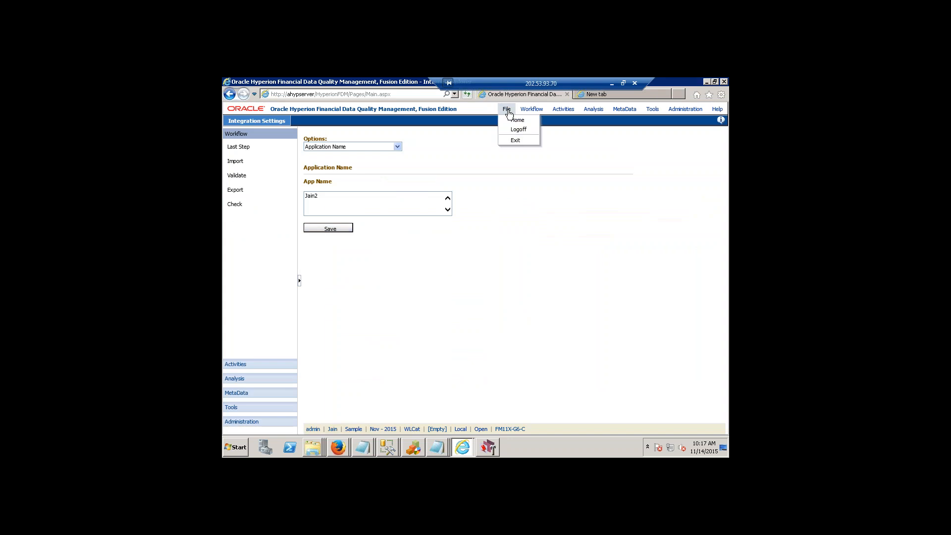
{"action": "left_click", "coordinate": [518, 140]}
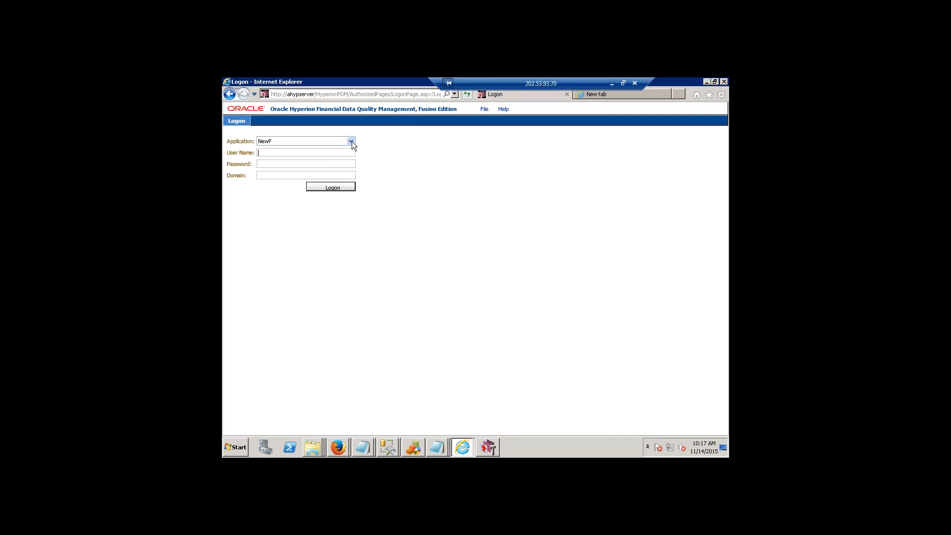
{"action": "left_click", "coordinate": [329, 141]}
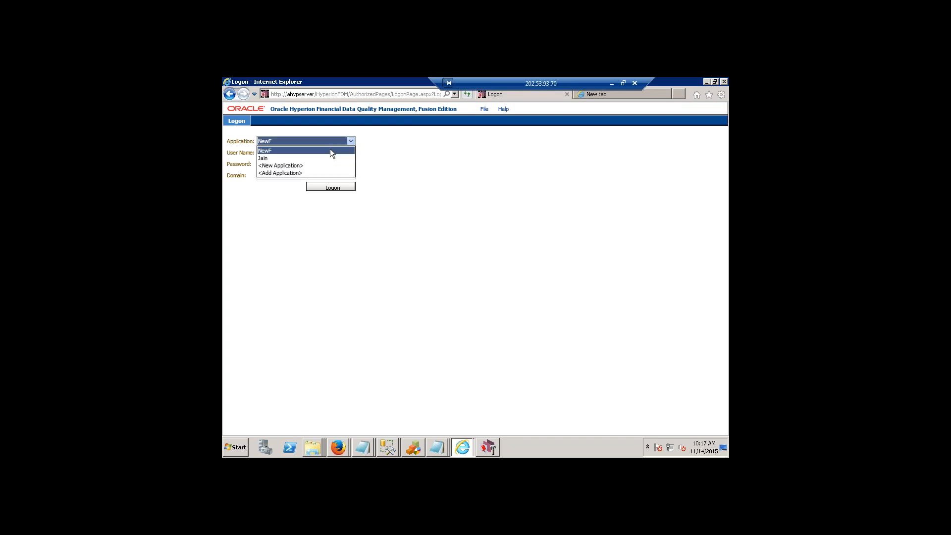
{"action": "left_click", "coordinate": [282, 158]}
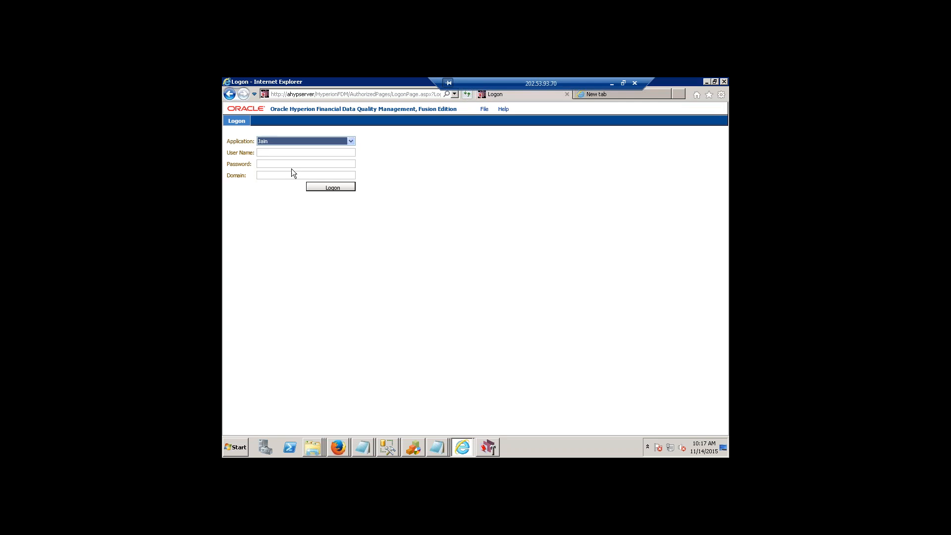
Try to log on with the FDM admin user's user name and password, declining to store the password for this site.
{"action": "left_click", "coordinate": [273, 154]}
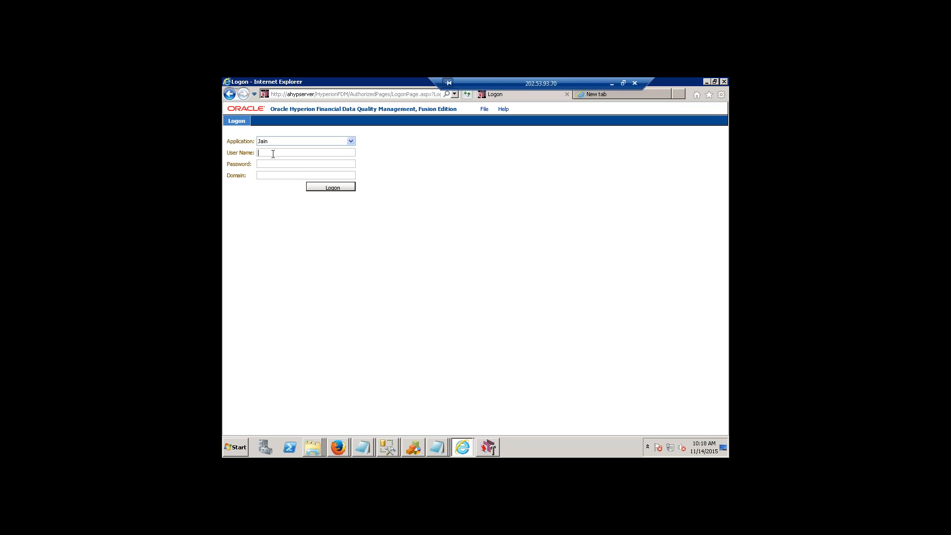
{"action": "type", "text": "jain"}
{"action": "key", "text": "Tab"}
{"action": "type", "text": "*********"}
{"action": "key", "text": "Return"}
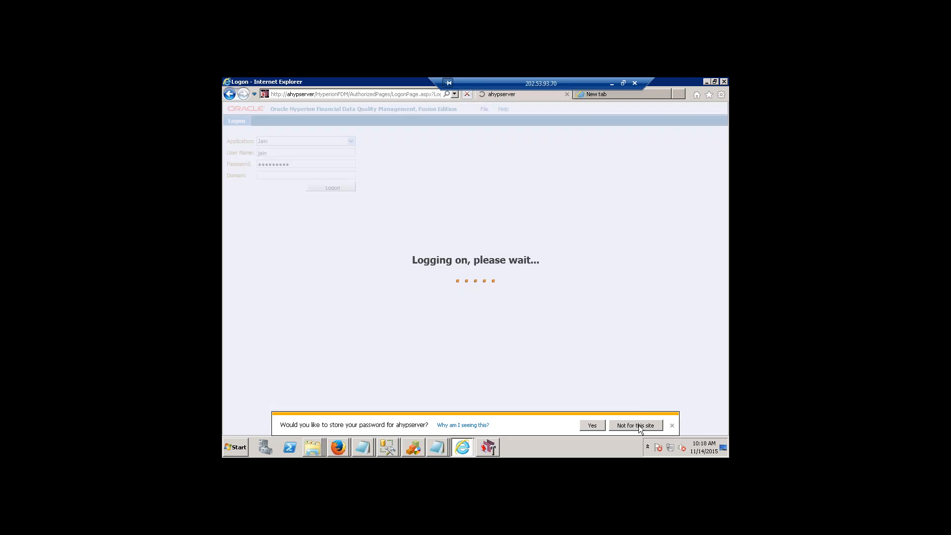
{"action": "left_click", "coordinate": [638, 426]}
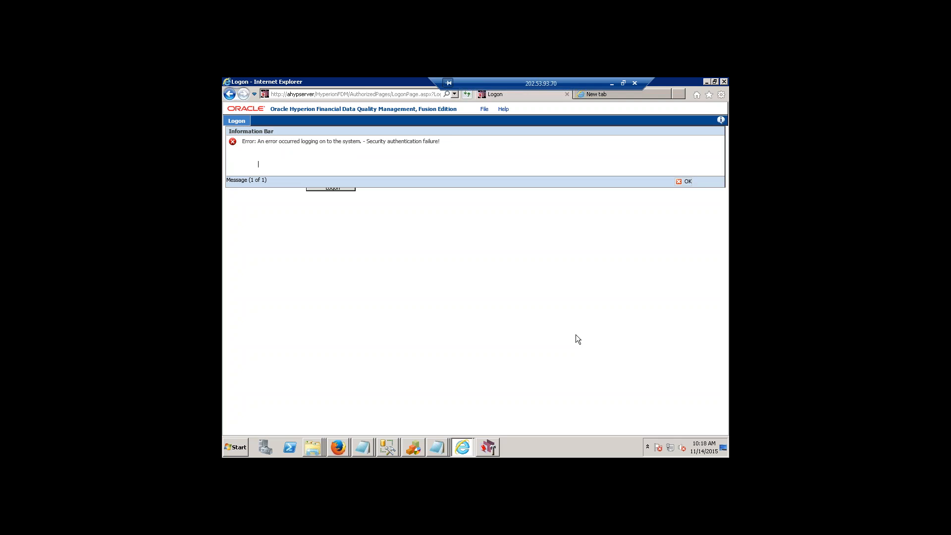
{"action": "left_click", "coordinate": [687, 182]}
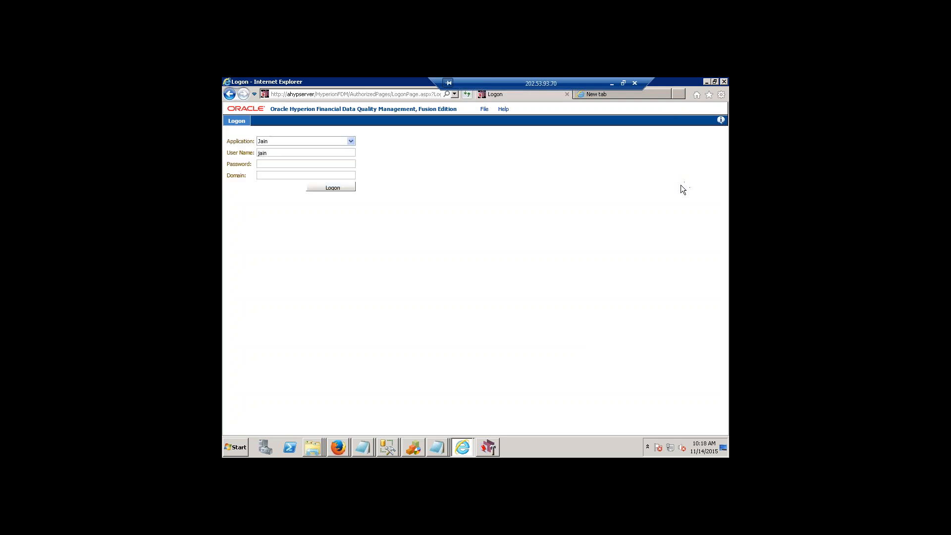
Switch to the EPM Workspace in Firefox and examine the FDM Admin User's general properties and group membership, leaving without changes.
{"action": "left_click", "coordinate": [339, 448]}
{"action": "left_click", "coordinate": [352, 427]}
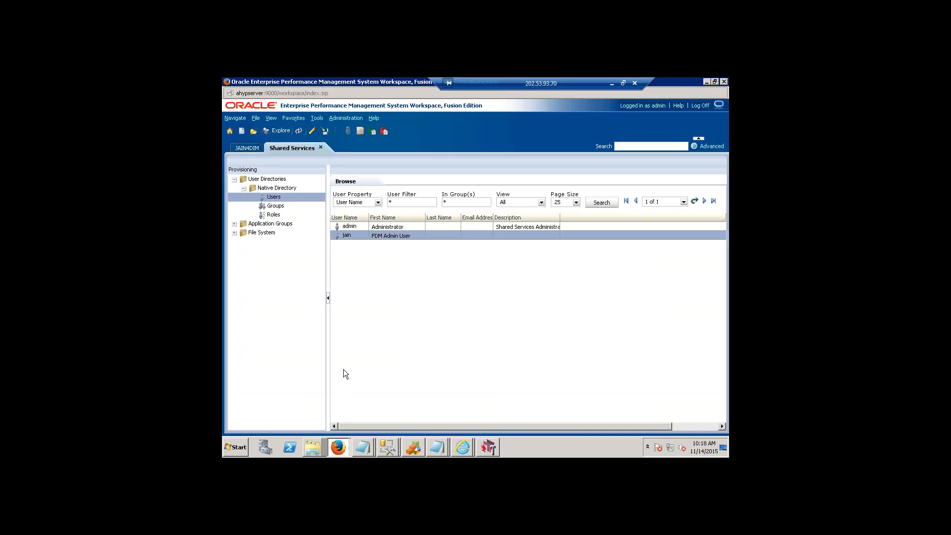
{"action": "right_click", "coordinate": [364, 234]}
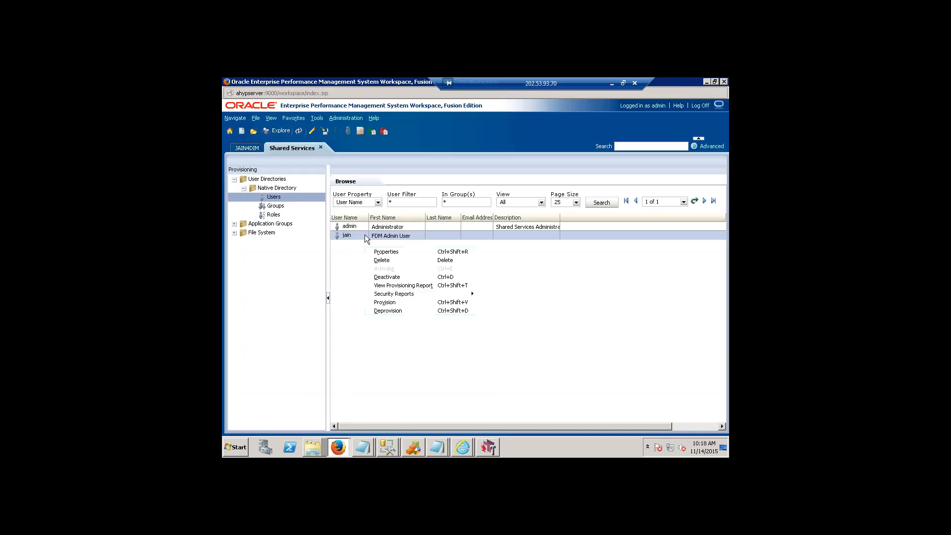
{"action": "left_click", "coordinate": [397, 252]}
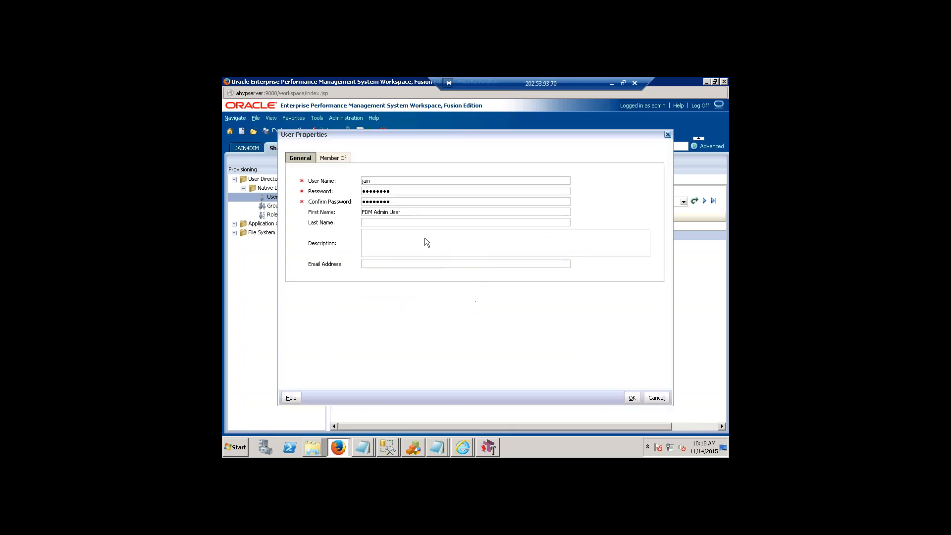
{"action": "left_click_drag", "start_coordinate": [326, 161], "coordinate": [325, 180]}
{"action": "left_click", "coordinate": [654, 397]}
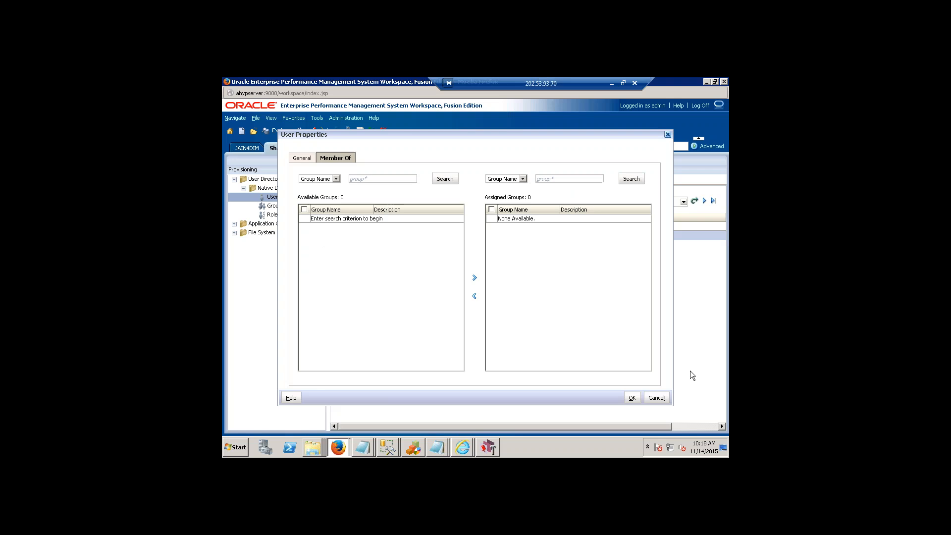
{"action": "left_click", "coordinate": [659, 397]}
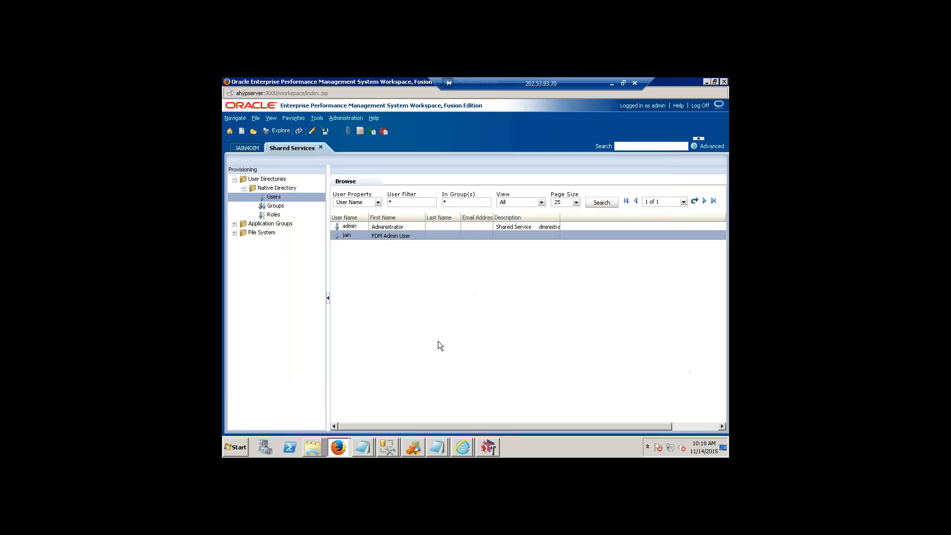
Open provisioning for the FDM Admin User, check the selected roles and return to the user list.
{"action": "right_click", "coordinate": [385, 233]}
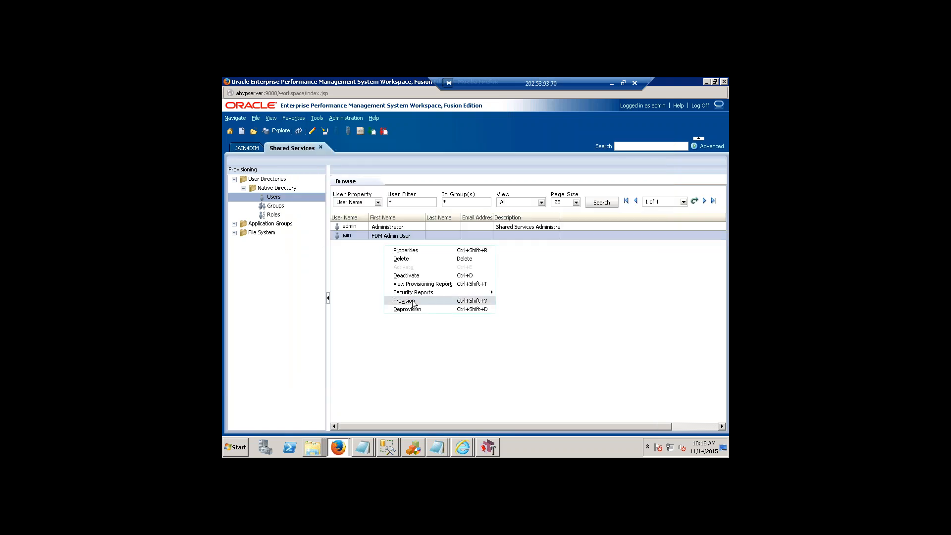
{"action": "left_click", "coordinate": [413, 301]}
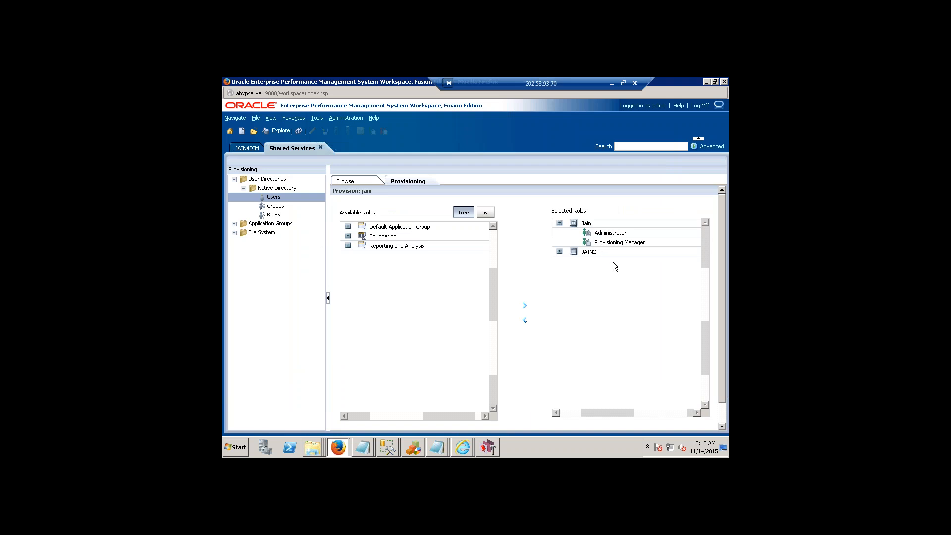
{"action": "left_click", "coordinate": [722, 422]}
{"action": "left_click", "coordinate": [699, 424]}
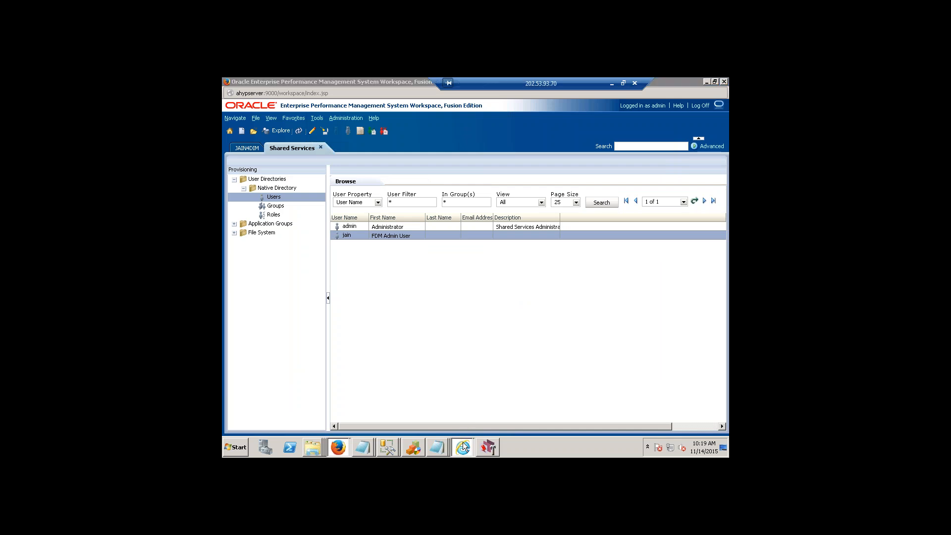
Switch back to the FDM logon page in Internet Explorer and log on to the Jain application as admin with the account password.
{"action": "left_click", "coordinate": [463, 441]}
{"action": "left_click", "coordinate": [467, 413]}
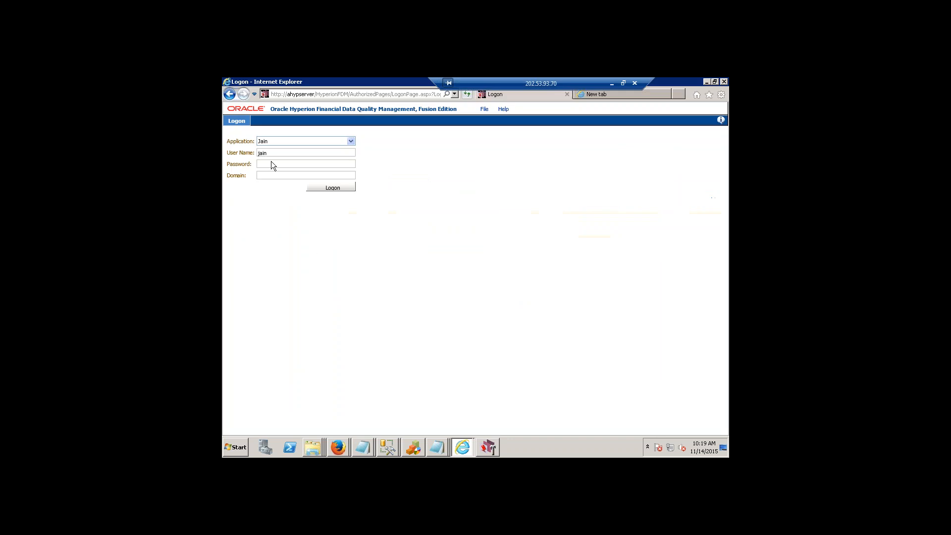
{"action": "left_click_drag", "start_coordinate": [273, 153], "coordinate": [258, 153]}
{"action": "type", "text": "admin"}
{"action": "type", "text": "•••••••"}
{"action": "type", "text": "•"}
{"action": "key", "text": "Return"}
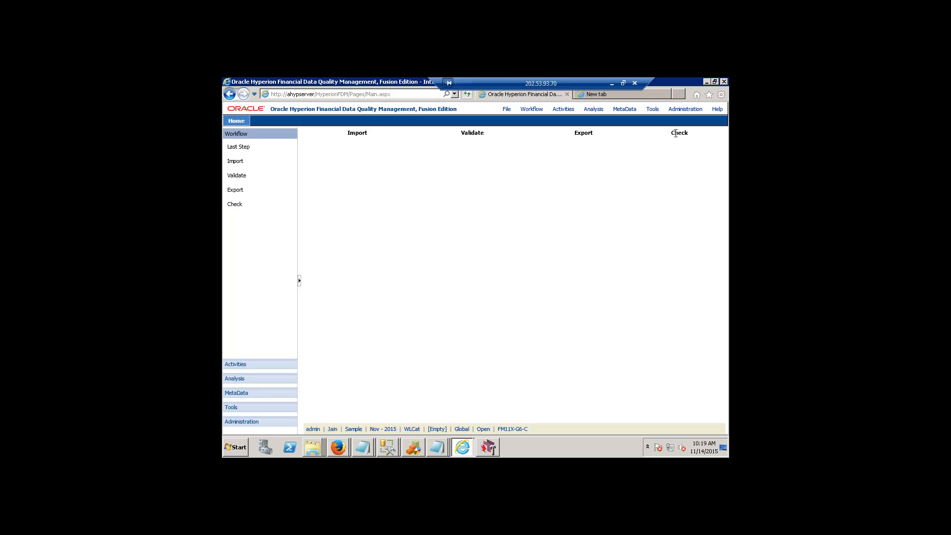
Open User Maintenance and add the provisioned FDM admin user as a new user.
{"action": "left_click", "coordinate": [677, 110]}
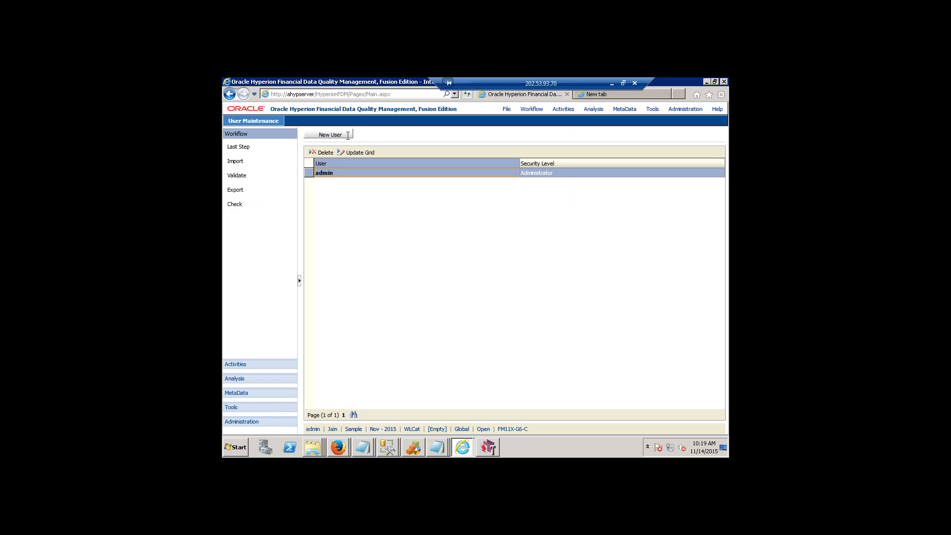
{"action": "left_click", "coordinate": [329, 134]}
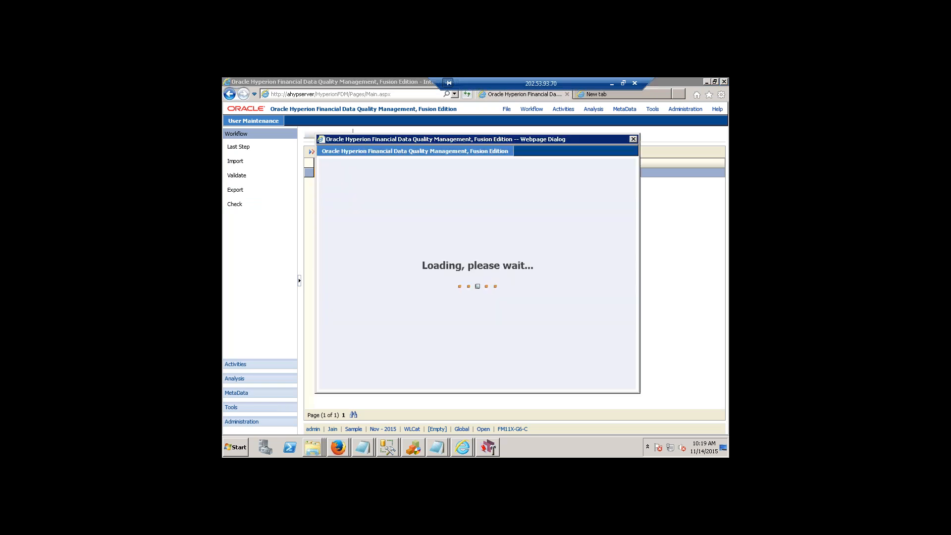
{"action": "left_click_drag", "start_coordinate": [446, 138], "coordinate": [537, 175]}
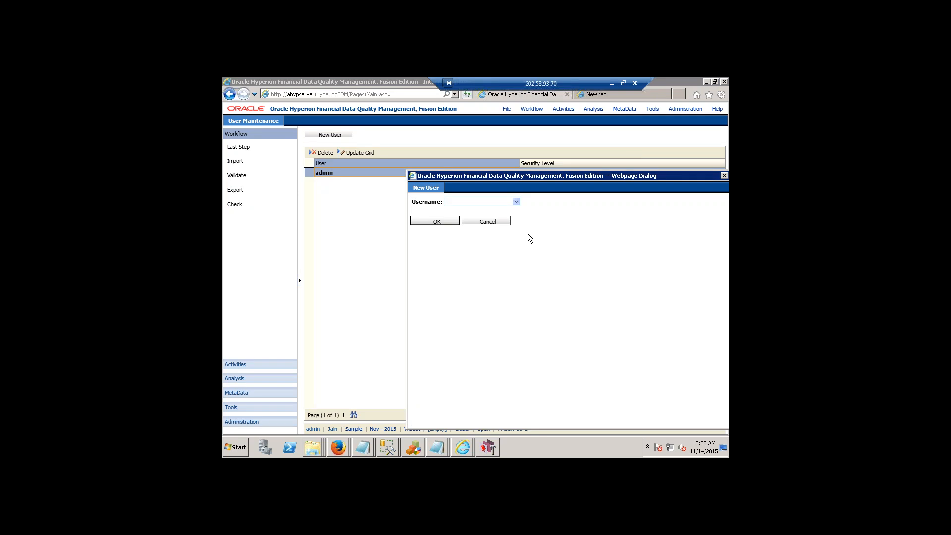
{"action": "left_click", "coordinate": [516, 203]}
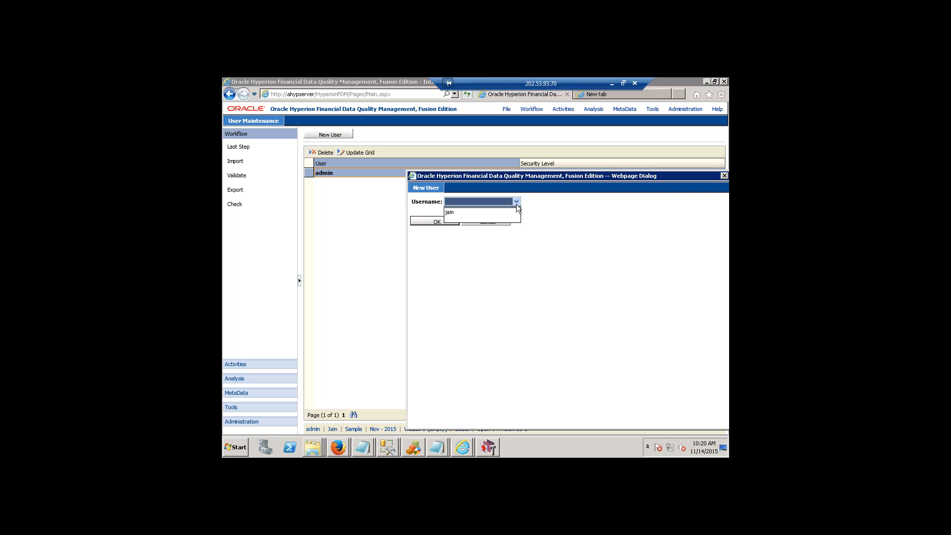
{"action": "left_click", "coordinate": [460, 212]}
{"action": "left_click", "coordinate": [458, 211]}
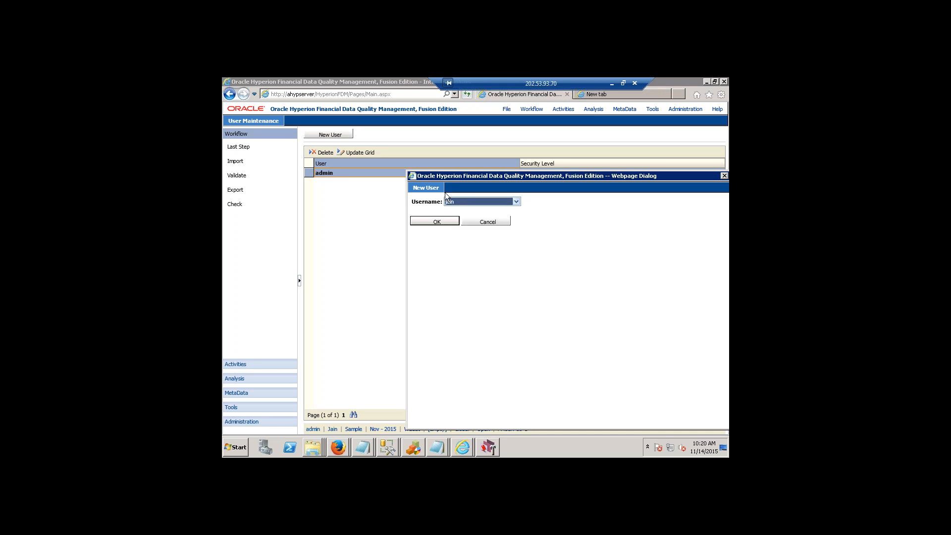
{"action": "left_click", "coordinate": [435, 221]}
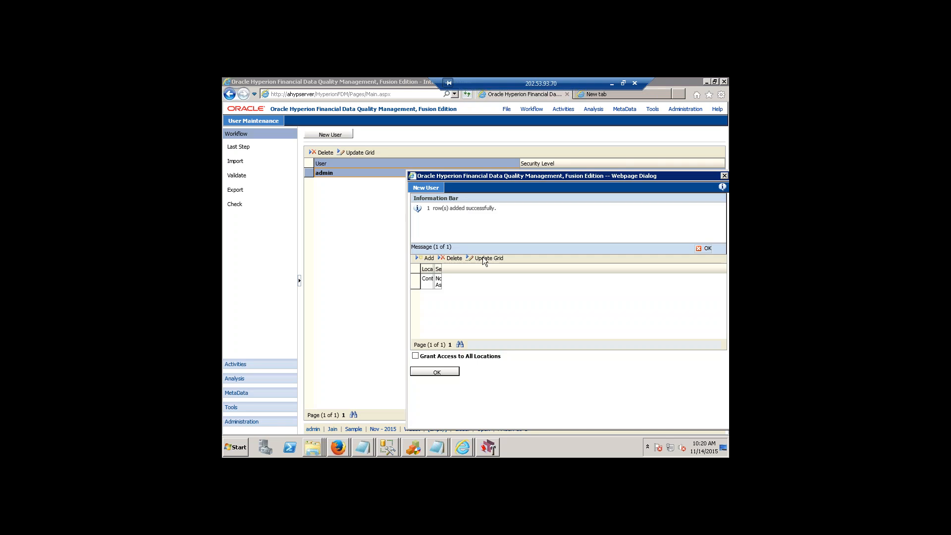
Grant the new user access to all locations and confirm the user setup.
{"action": "left_click_drag", "start_coordinate": [493, 176], "coordinate": [400, 143]}
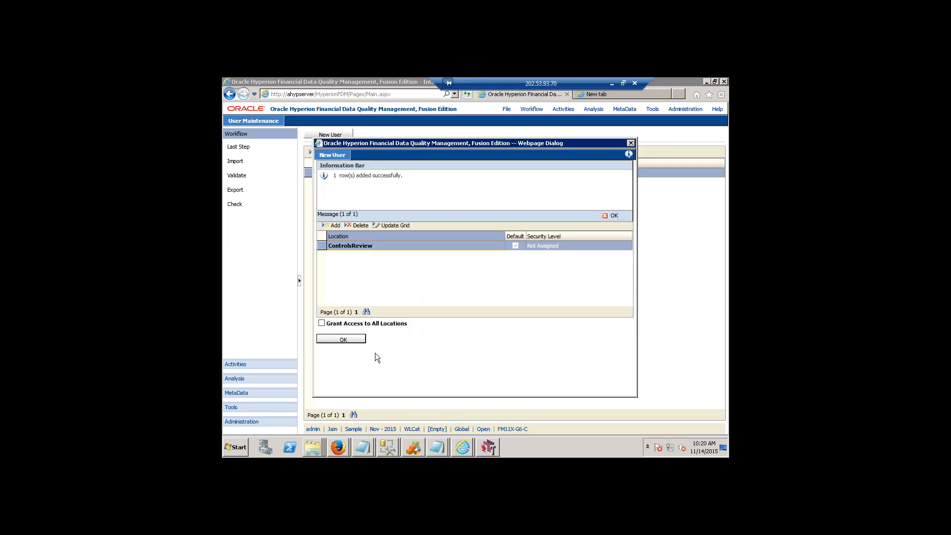
{"action": "left_click", "coordinate": [363, 325]}
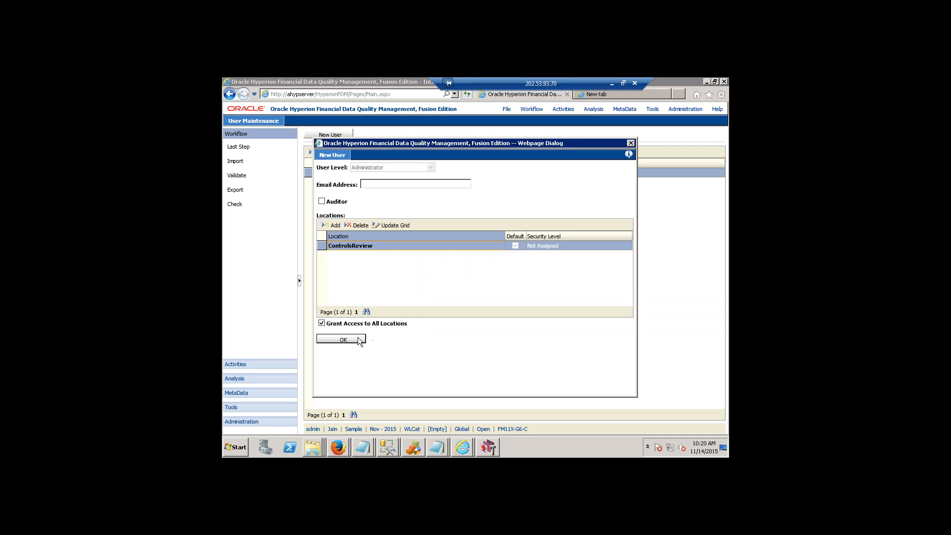
{"action": "left_click", "coordinate": [342, 340]}
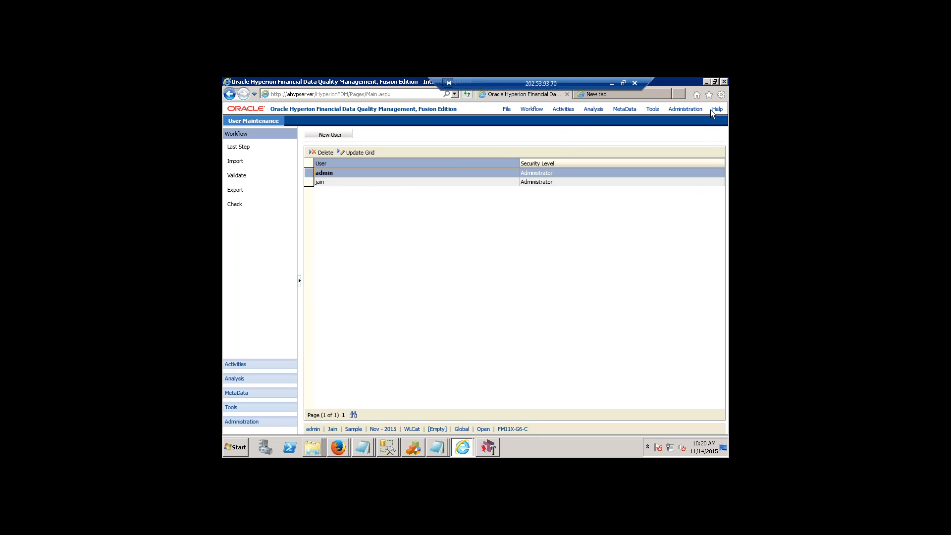
Log off and log on to the Jain application with the new FDM admin user's user name and password.
{"action": "mouse_move", "coordinate": [507, 110]}
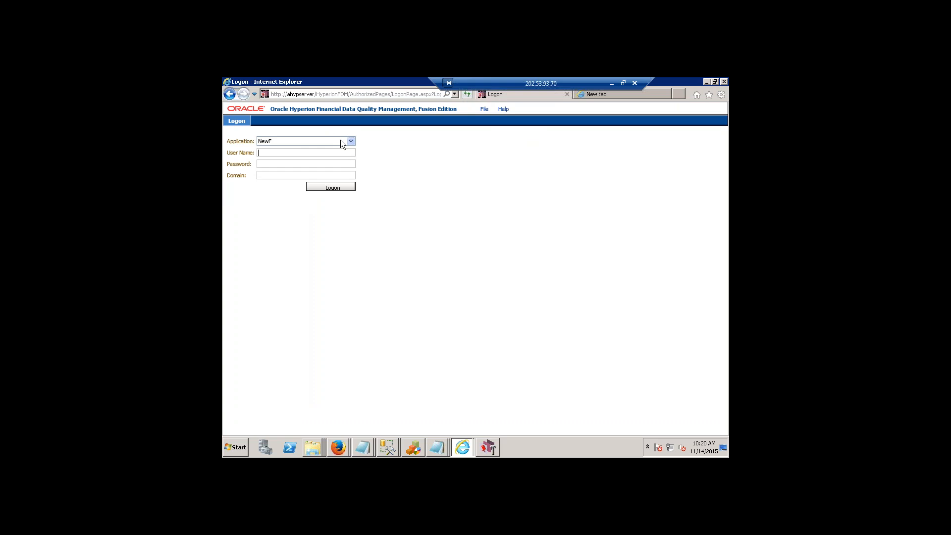
{"action": "left_click", "coordinate": [351, 141]}
{"action": "left_click", "coordinate": [319, 162]}
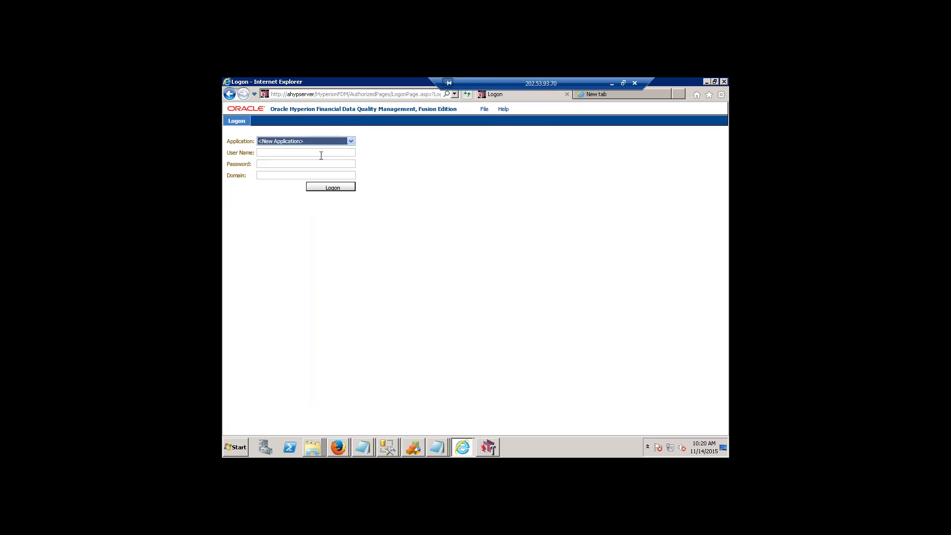
{"action": "left_click", "coordinate": [353, 142]}
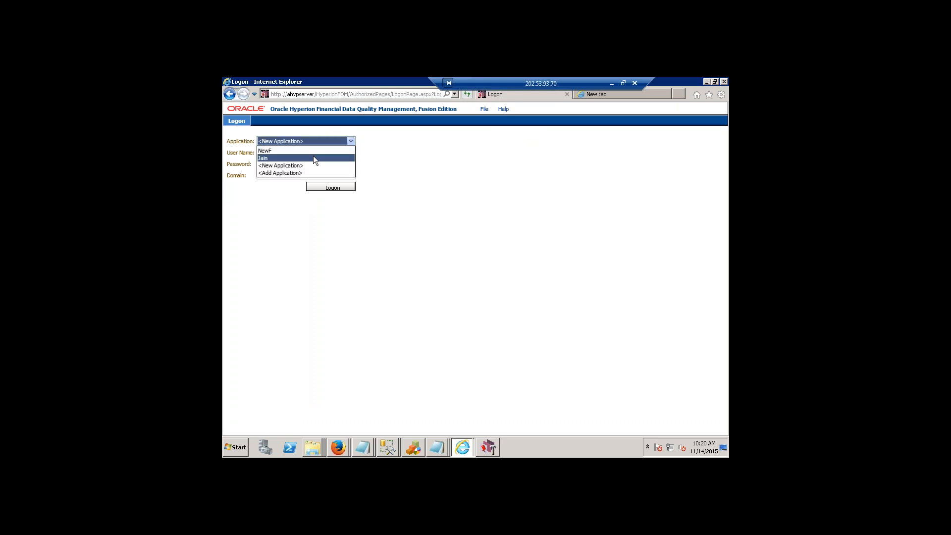
{"action": "left_click", "coordinate": [313, 155]}
{"action": "left_click", "coordinate": [291, 154]}
{"action": "type", "text": "j"}
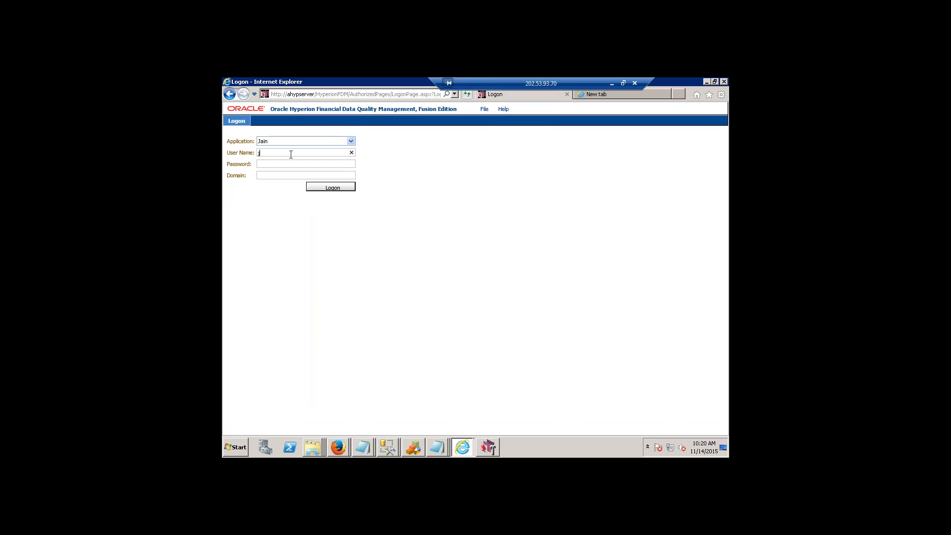
{"action": "type", "text": "ain*********"}
{"action": "key", "text": "Return"}
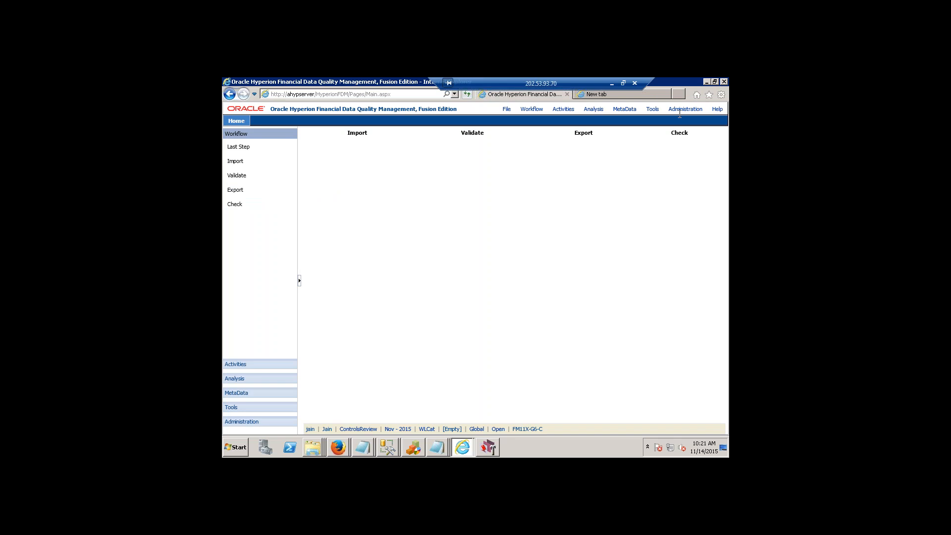
Open User Maintenance from the new FDM admin user's session.
{"action": "left_click", "coordinate": [685, 109]}
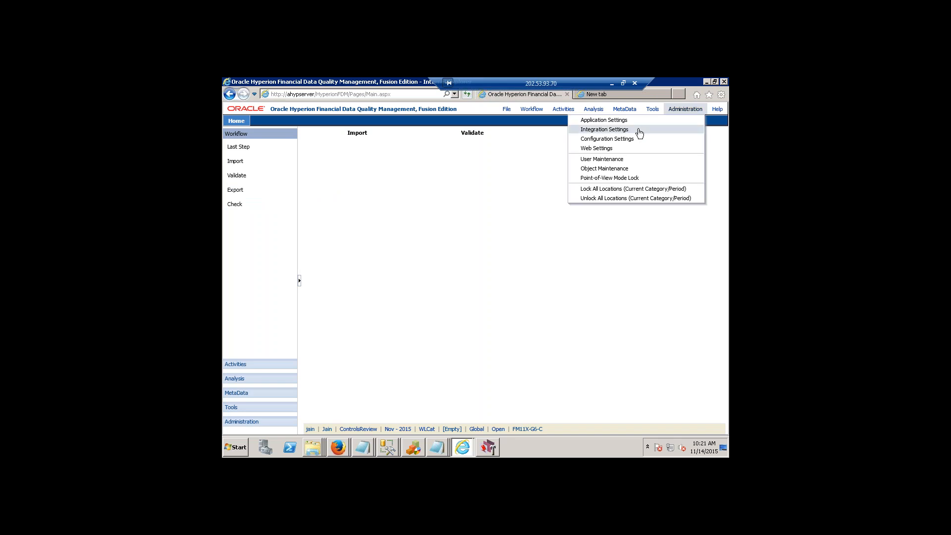
{"action": "left_click", "coordinate": [602, 159]}
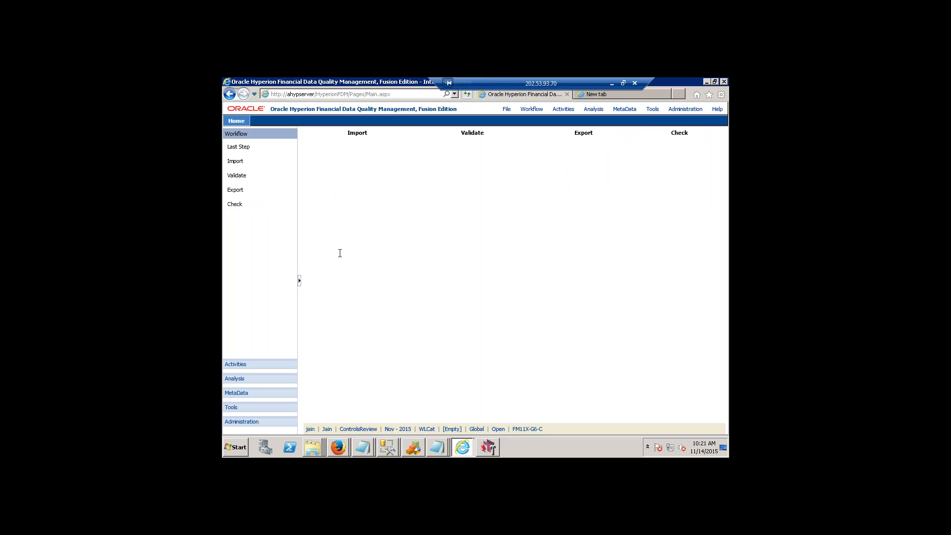